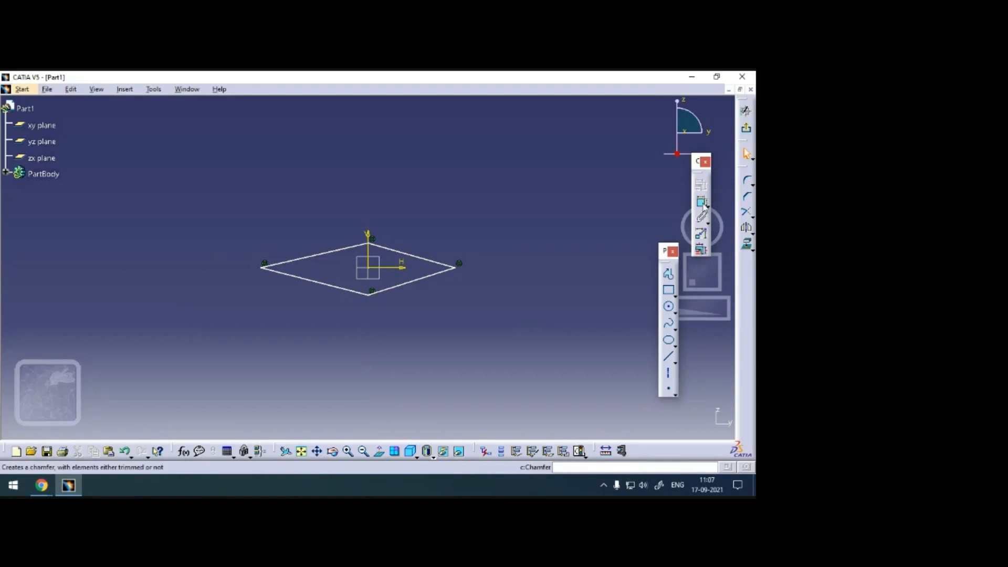
# Dimension the horizontal distance between the diamond's left and right corners and set it to 100 mm.
pyautogui.click(461, 269)
pyautogui.click(264, 264)
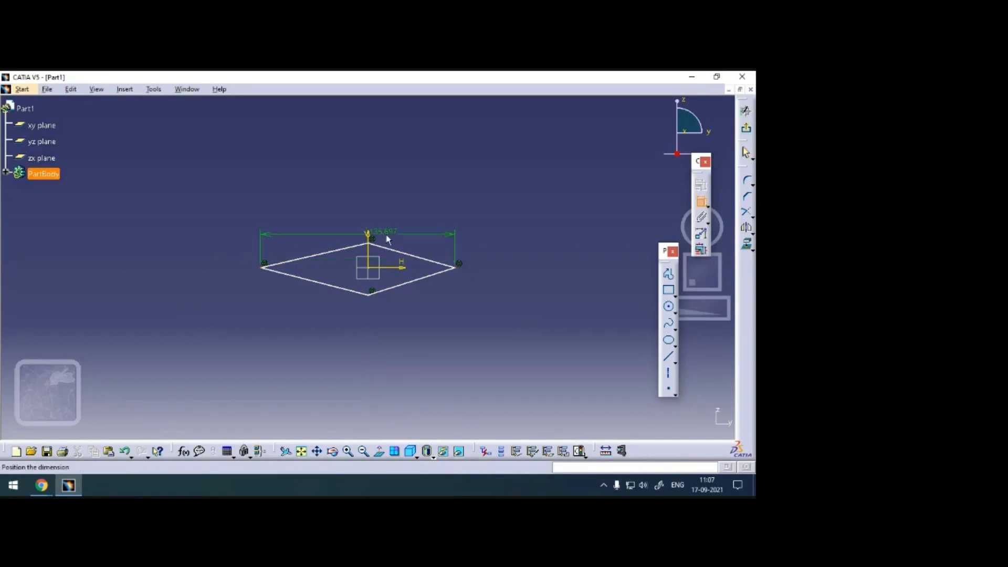
pyautogui.click(386, 322)
pyautogui.doubleClick(382, 320)
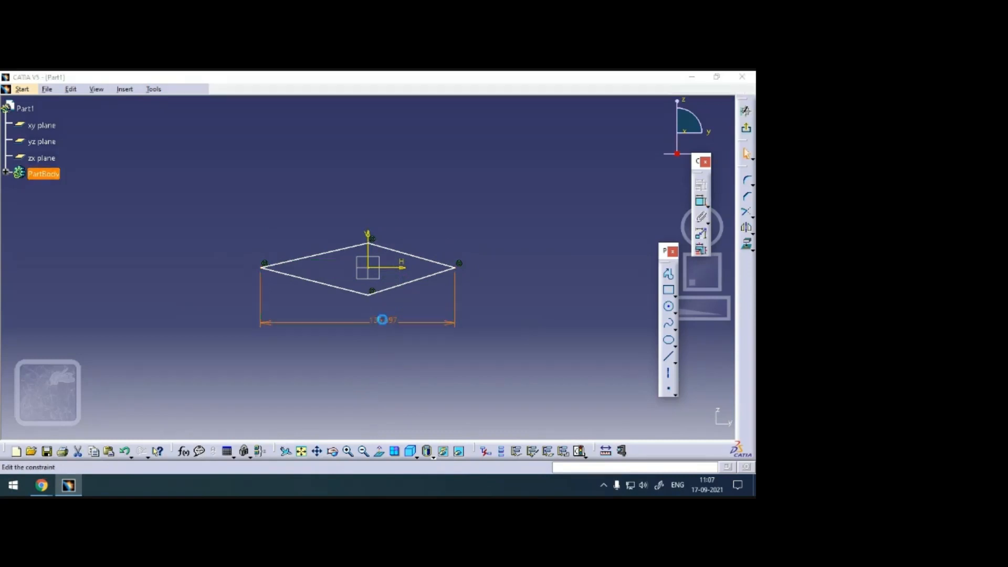
pyautogui.write('100mm')
pyautogui.press('Return')
pyautogui.click(497, 268)
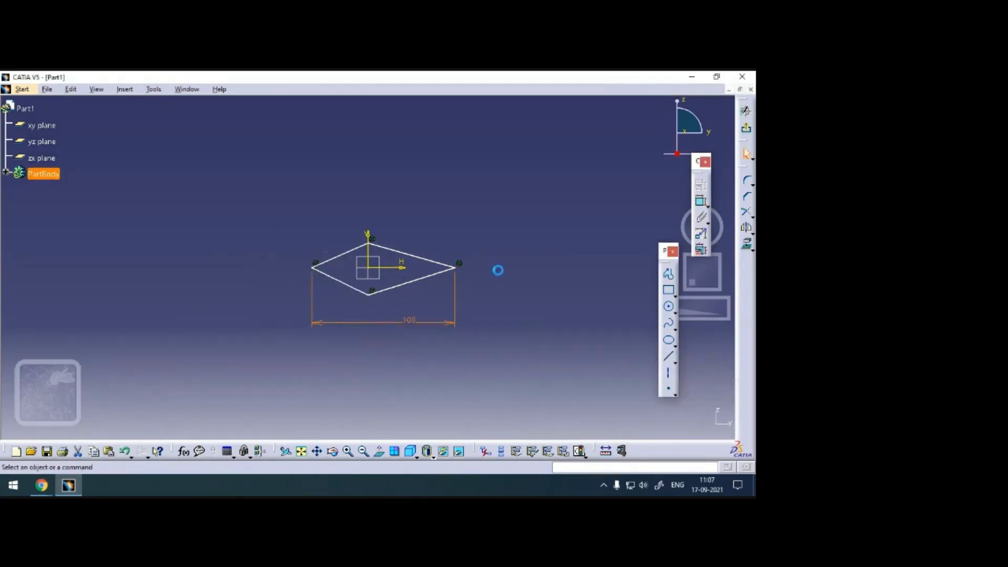
# Add an angle dimension between the diamond's upper-right edge and the horizontal axis and set it to 2°.
pyautogui.click(702, 201)
pyautogui.click(395, 267)
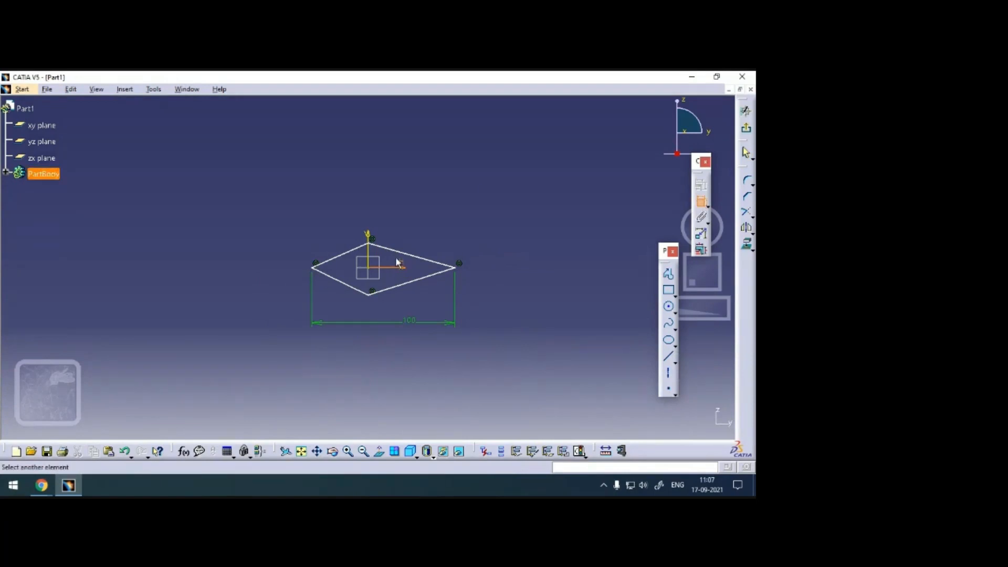
pyautogui.click(397, 252)
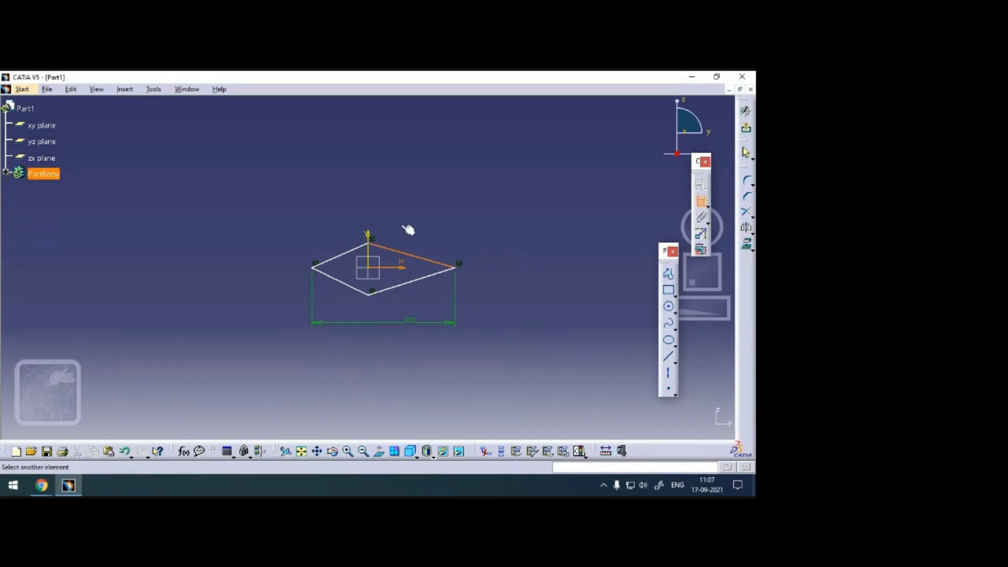
pyautogui.click(388, 263)
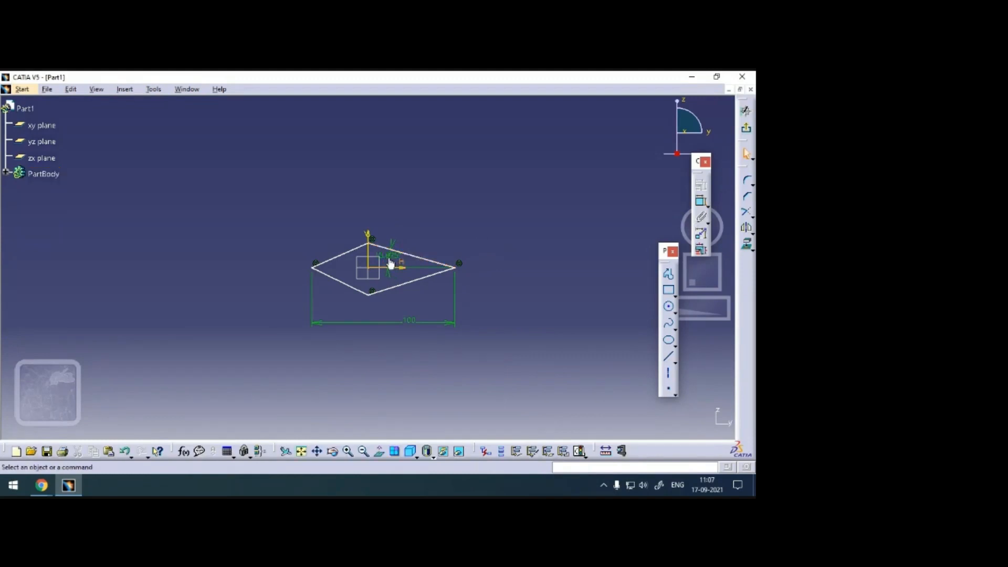
pyautogui.moveTo(402, 228); pyautogui.dragTo(410, 217)
pyautogui.doubleClick(415, 215)
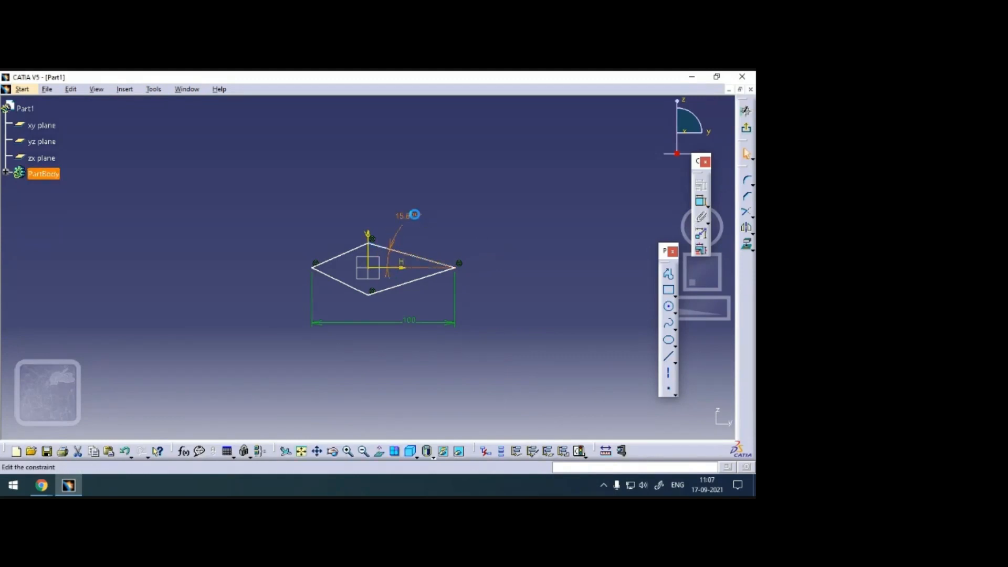
pyautogui.write('2')
pyautogui.press('Return')
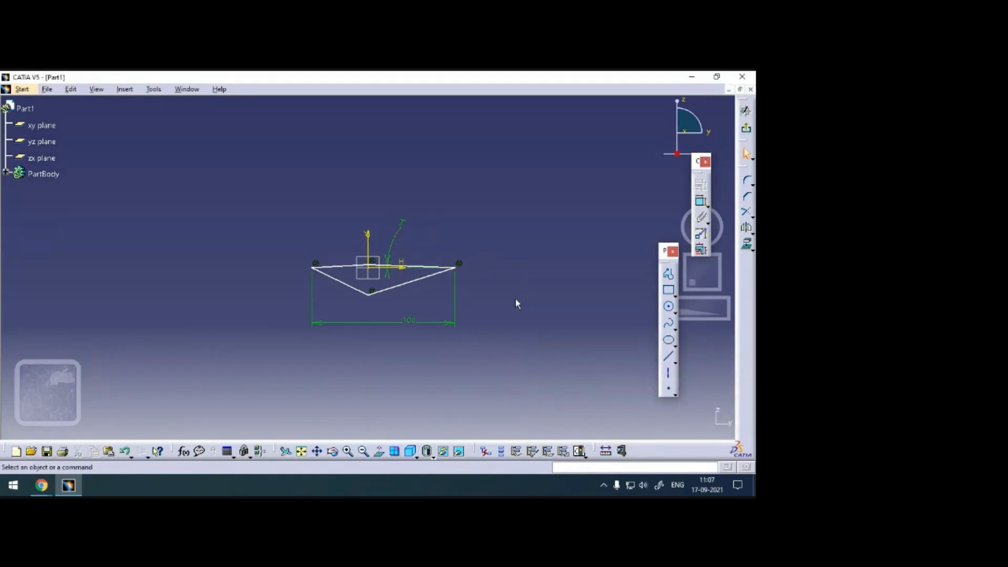
# Constrain the diamond's left and right corners to be symmetric about the vertical axis.
pyautogui.click(456, 267)
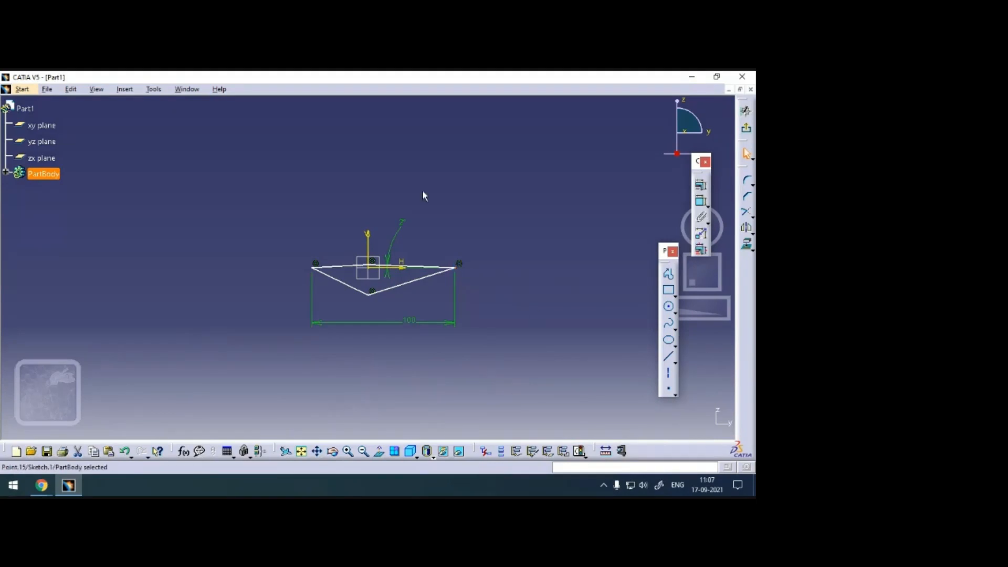
pyautogui.keyDown('ctrl'); pyautogui.click(318, 271); pyautogui.keyUp('ctrl')
pyautogui.click(701, 185)
pyautogui.click(612, 369)
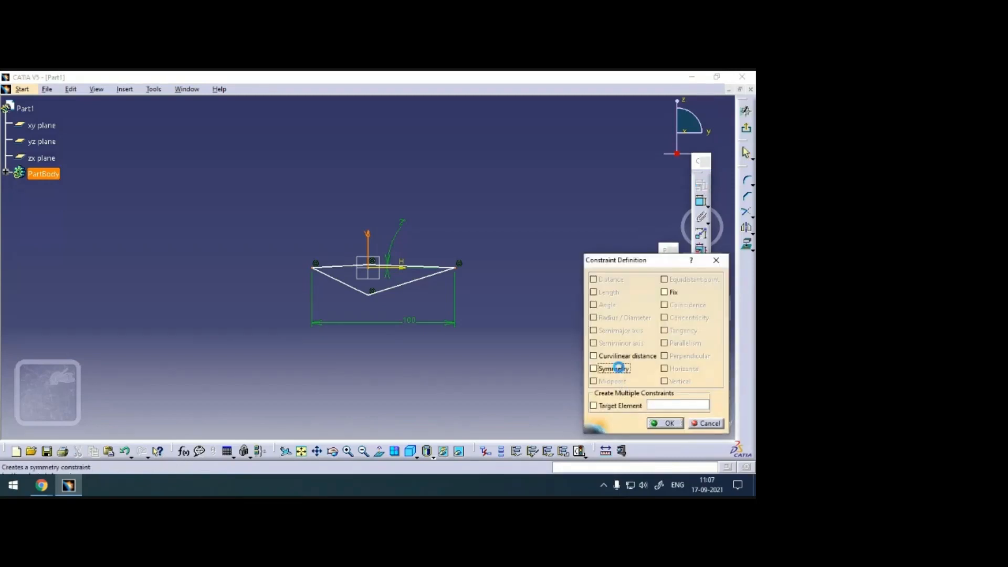
pyautogui.click(667, 423)
# Add an angle dimension between the diamond's lower-right edge and the horizontal axis and set it to 2°.
pyautogui.moveTo(520, 339)
pyautogui.mouseDown(button='middle')
pyautogui.moveTo(536, 203)
pyautogui.moveTo(569, 180)
pyautogui.moveTo(547, 243)
pyautogui.moveTo(421, 311)
pyautogui.mouseUp(button='middle')
pyautogui.click(406, 301)
pyautogui.click(702, 201)
pyautogui.click(395, 254)
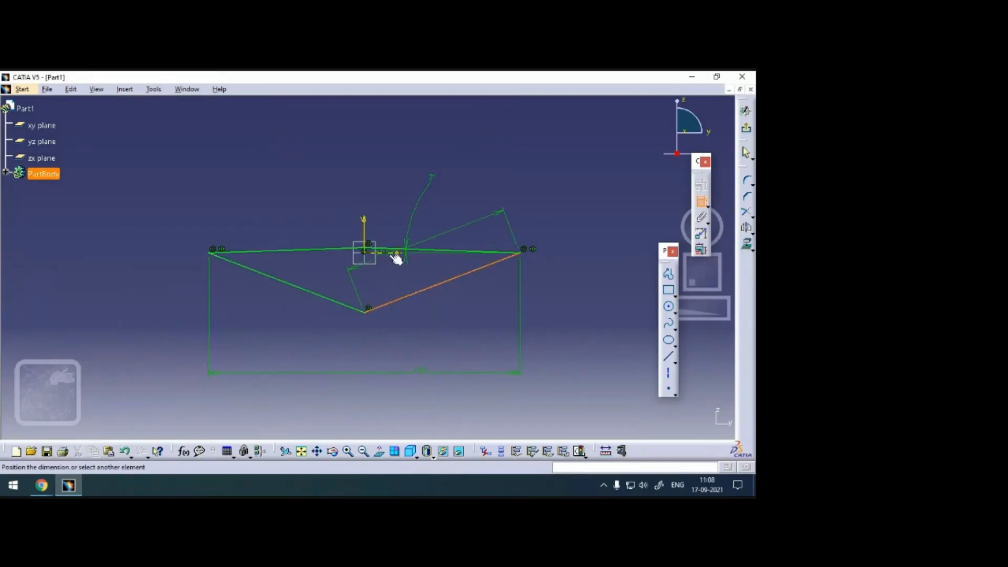
pyautogui.click(396, 255)
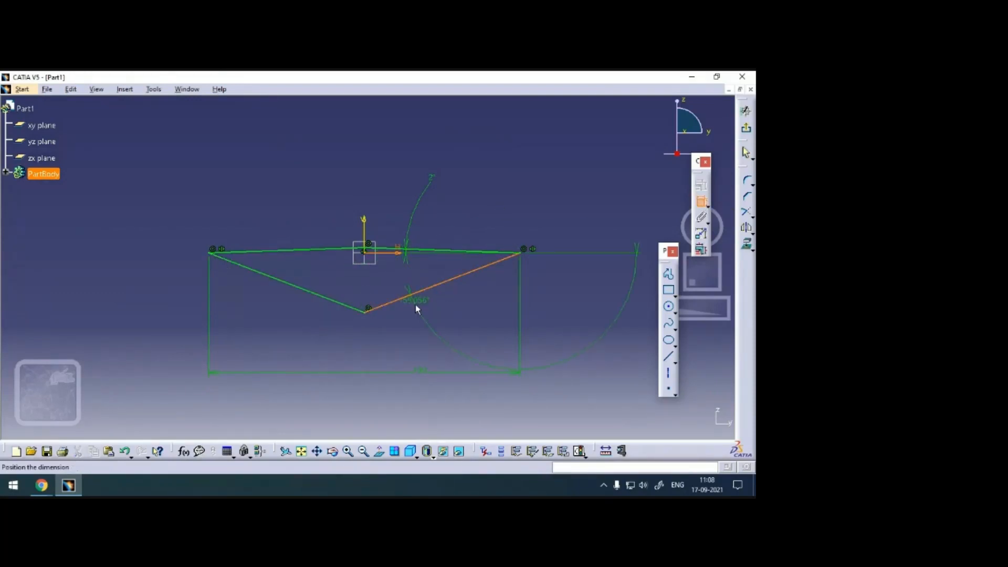
pyautogui.click(402, 283)
pyautogui.moveTo(402, 281); pyautogui.dragTo(455, 355)
pyautogui.doubleClick(451, 353)
pyautogui.write('2')
pyautogui.press('Return')
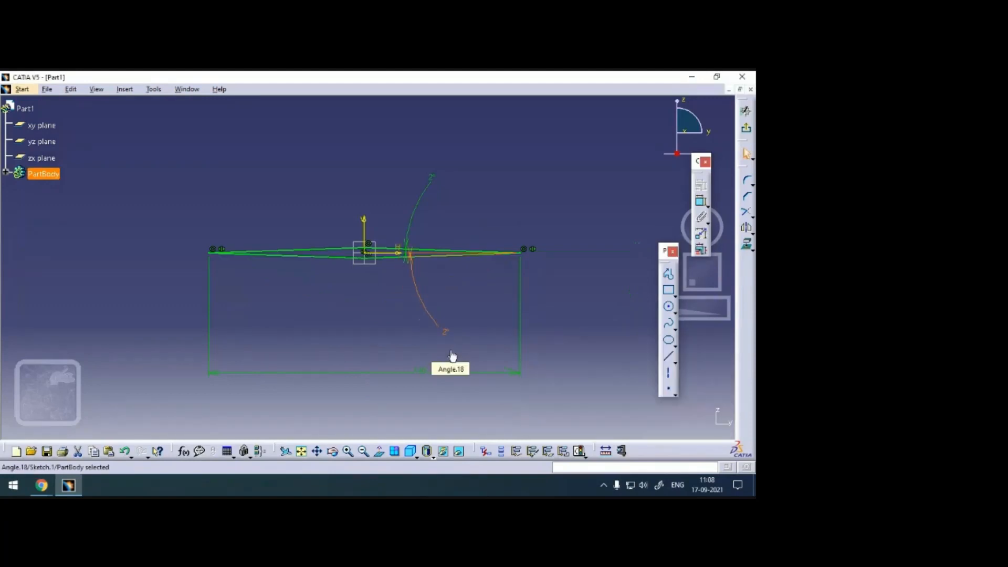
pyautogui.click(601, 292)
# Rotate the whole diamond profile about the origin by -5° with duplicate mode turned off.
pyautogui.moveTo(581, 292)
pyautogui.keyDown('ctrl'); pyautogui.mouseDown(button='middle')
pyautogui.moveTo(570, 203)
pyautogui.moveTo(570, 246)
pyautogui.mouseUp(button='middle'); pyautogui.keyUp('ctrl')
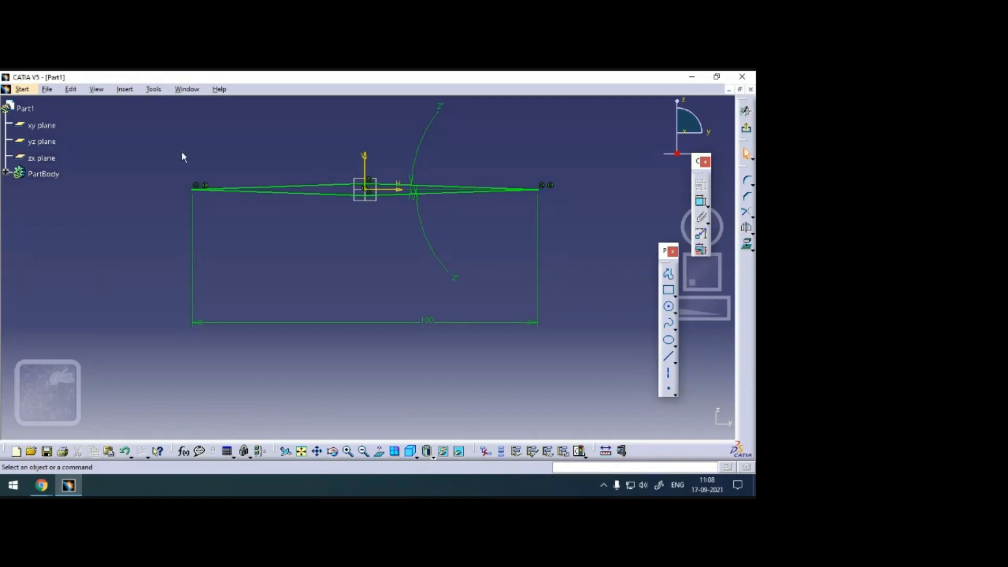
pyautogui.moveTo(147, 142)
pyautogui.mouseDown()
pyautogui.moveTo(531, 227)
pyautogui.moveTo(580, 249)
pyautogui.mouseUp()
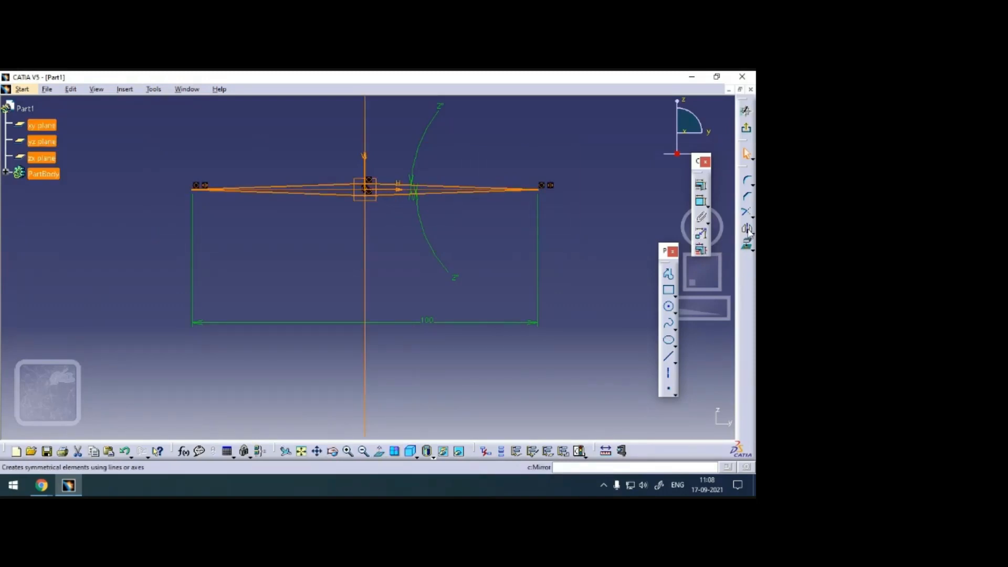
pyautogui.click(703, 236)
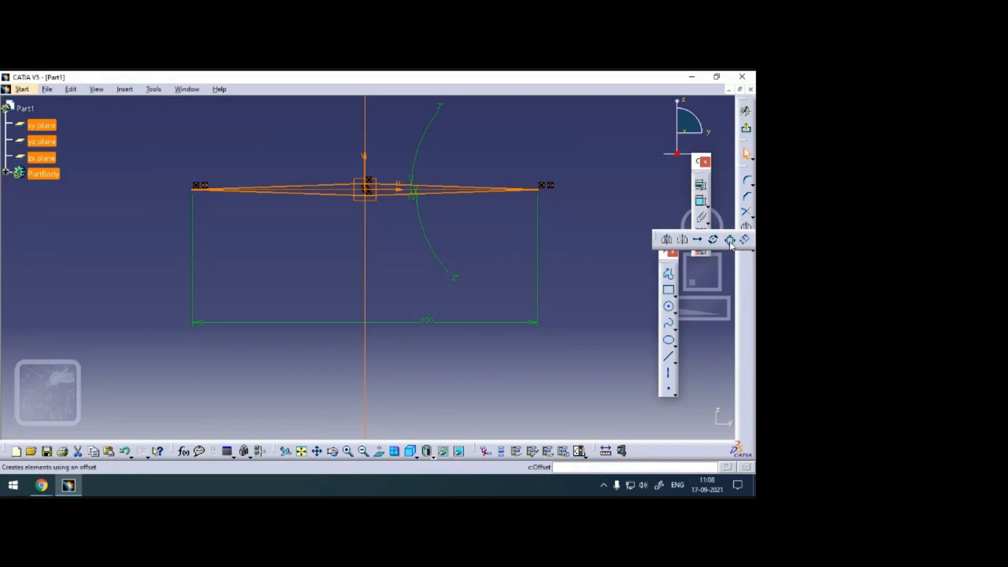
pyautogui.click(713, 240)
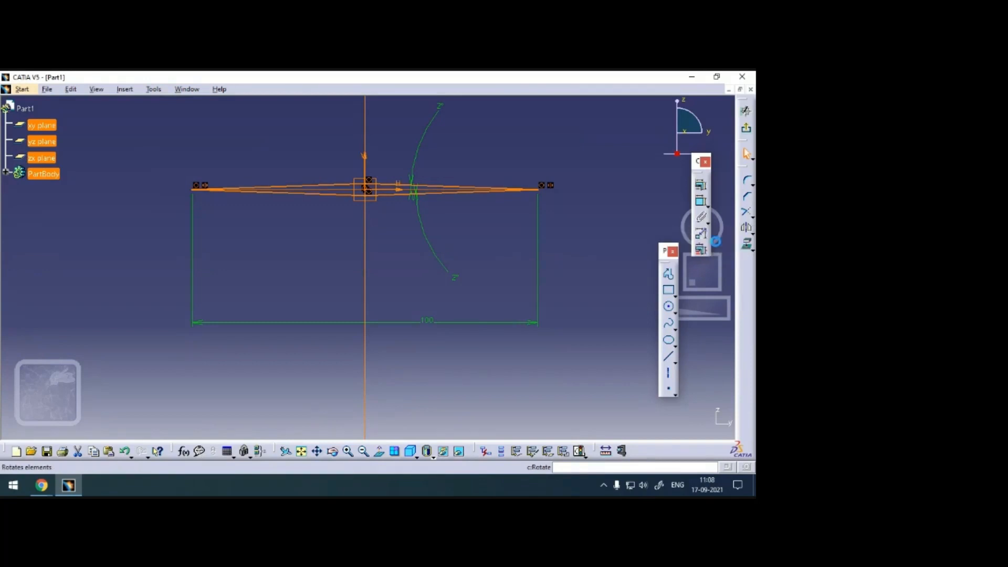
pyautogui.click(367, 189)
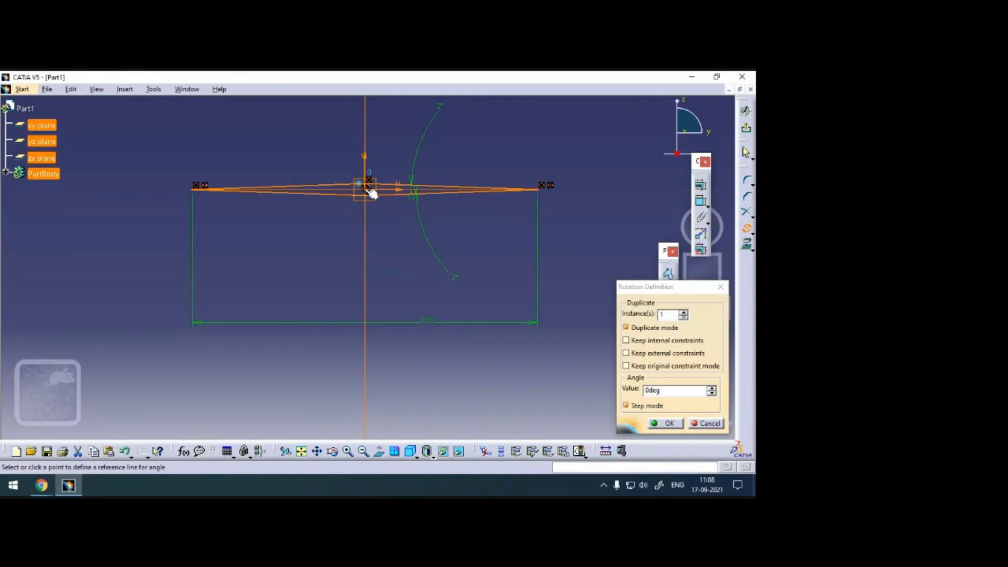
pyautogui.click(627, 327)
pyautogui.click(667, 391)
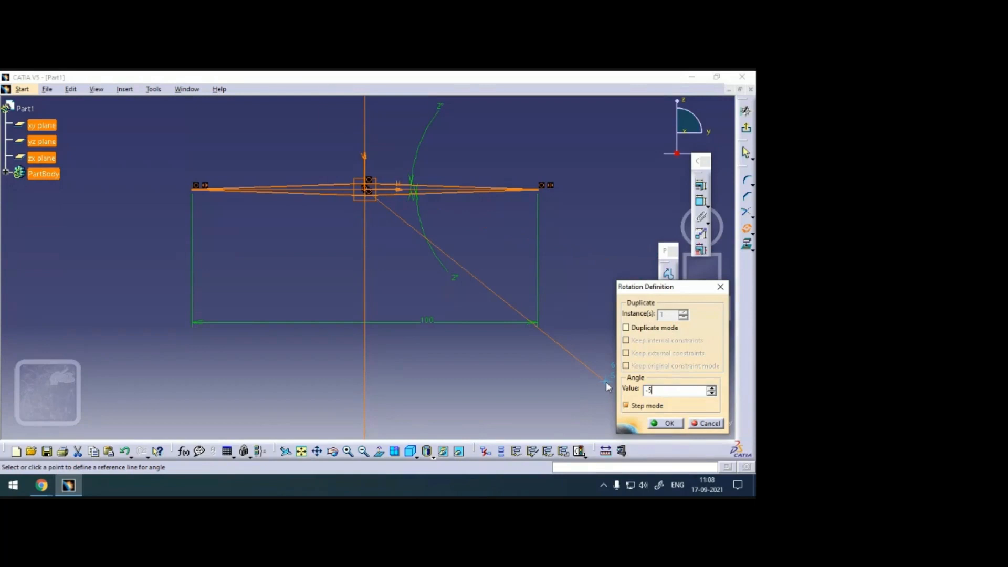
pyautogui.click(666, 425)
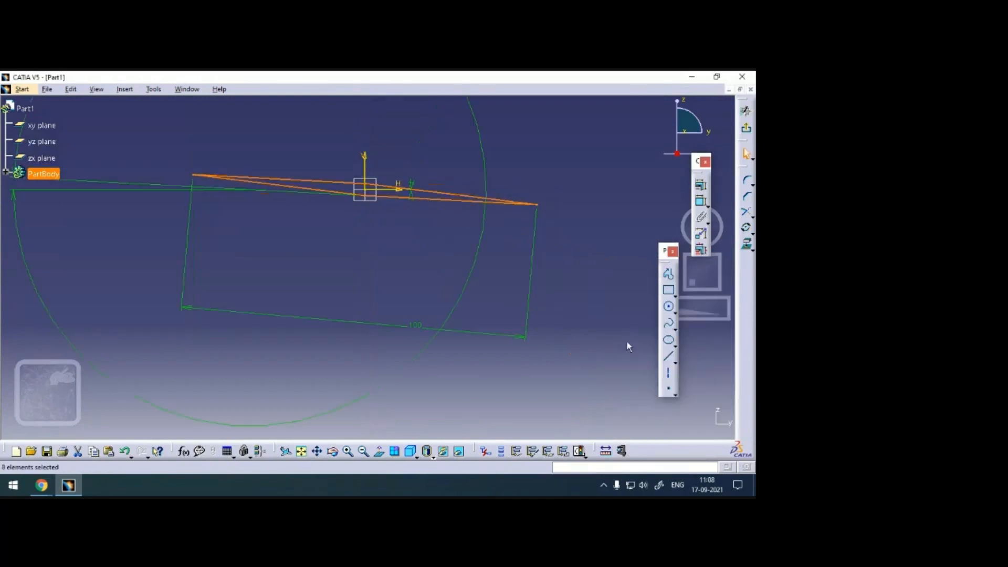
# Reposition the large angle dimension closer to the rotated profile and exit the sketch.
pyautogui.click(421, 158)
pyautogui.moveTo(426, 152); pyautogui.dragTo(420, 198, button='middle')
pyautogui.moveTo(397, 130); pyautogui.dragTo(194, 221)
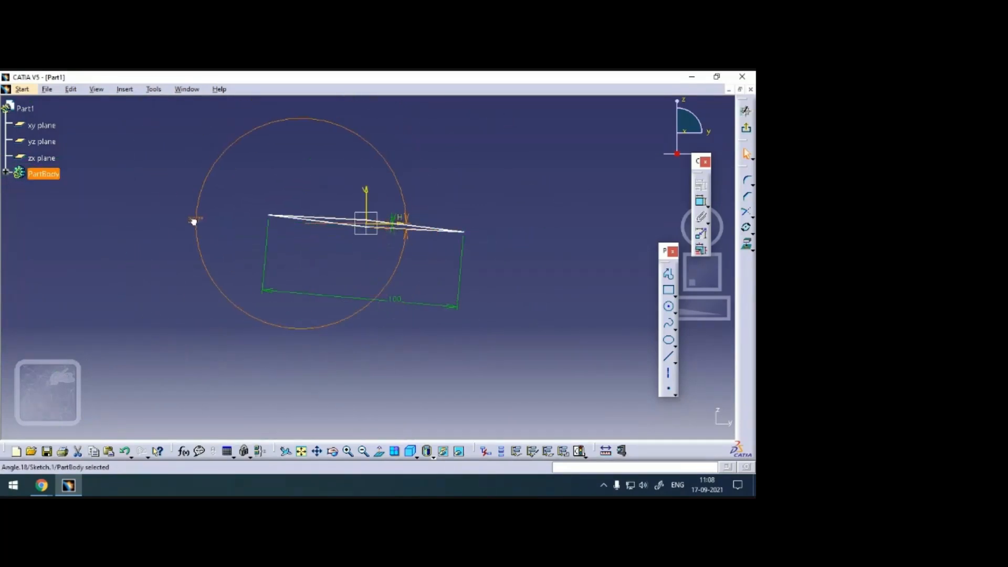
pyautogui.click(748, 127)
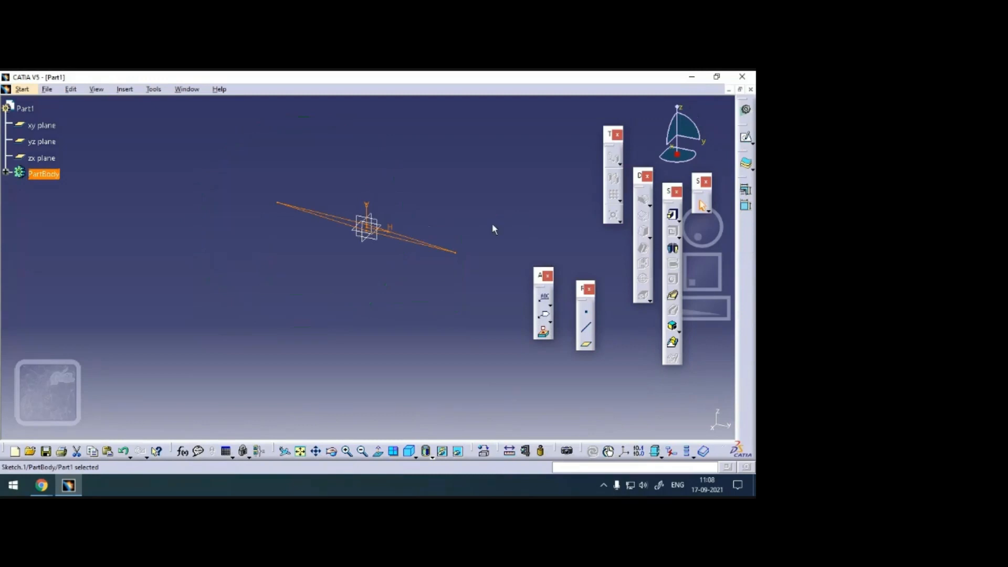
# Start a new sketch on the yz plane.
pyautogui.middleClick(478, 183)
pyautogui.click(371, 173)
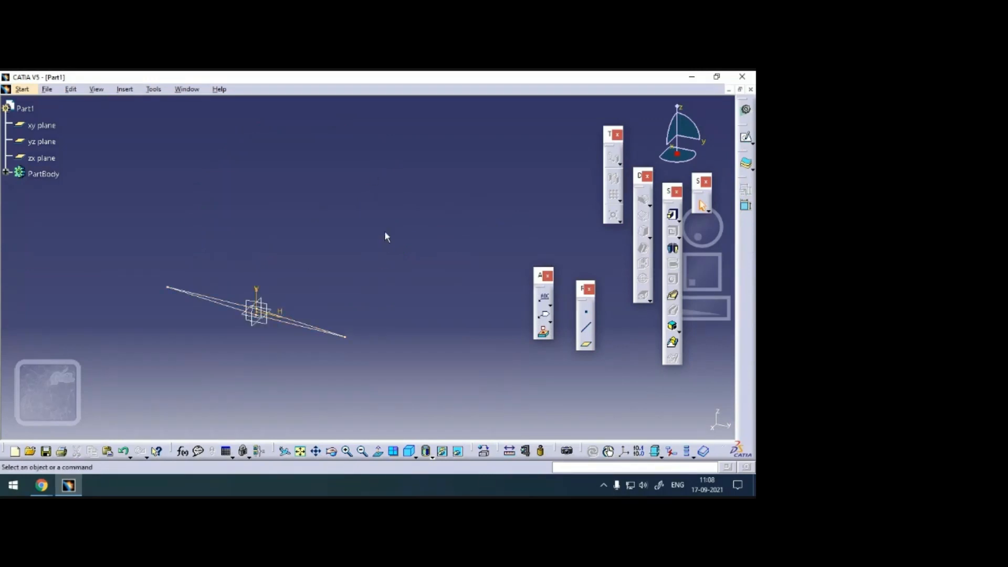
pyautogui.click(269, 306)
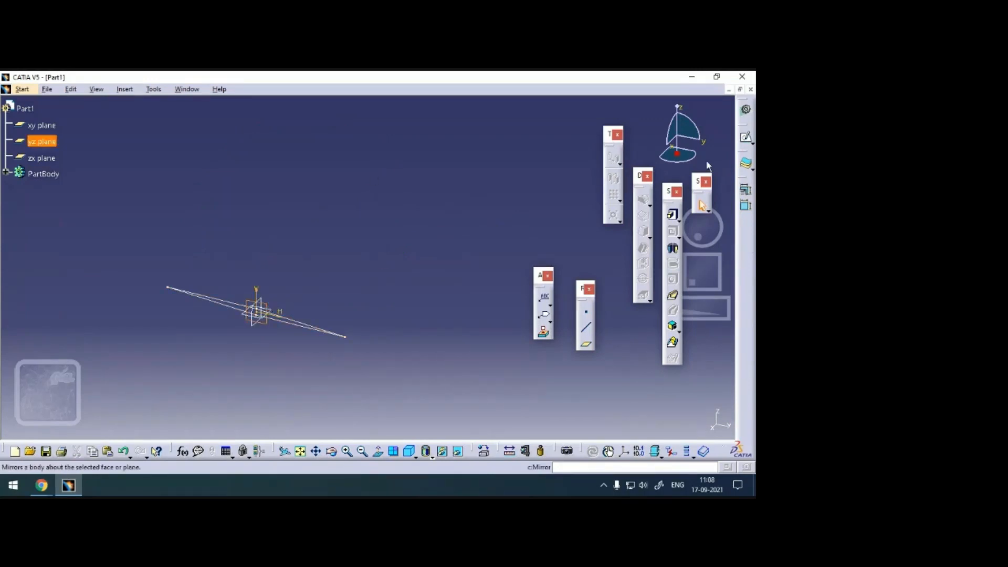
pyautogui.click(748, 140)
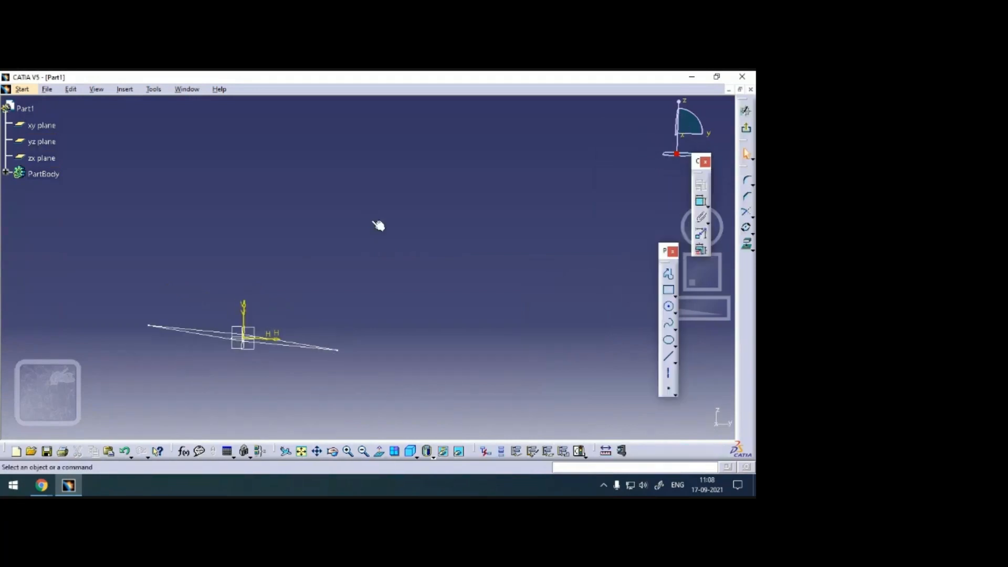
# Sketch a rectangle enclosing the diamond profile, with its right side about 270 mm from the vertical axis.
pyautogui.moveTo(430, 267); pyautogui.dragTo(506, 232, button='middle')
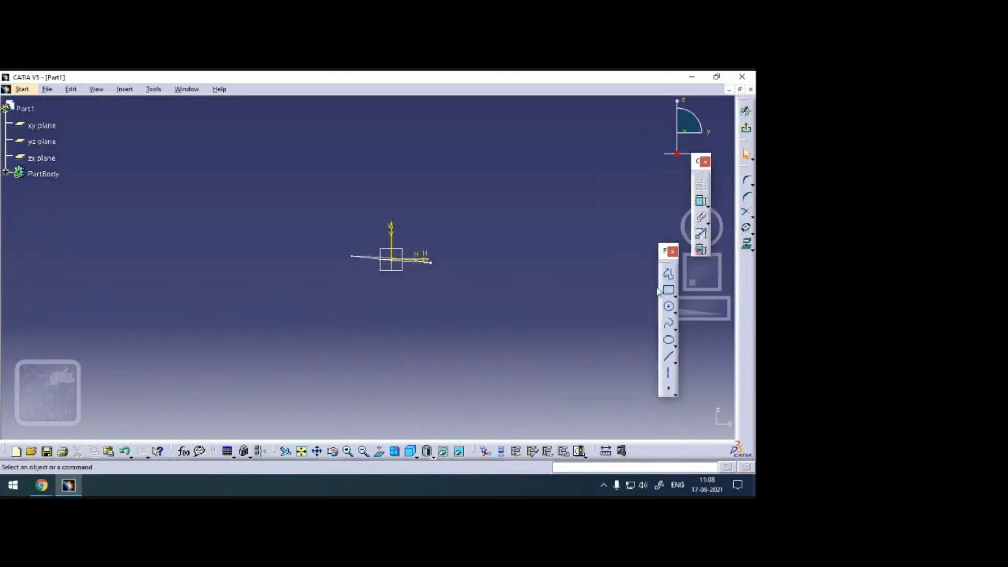
pyautogui.click(669, 291)
pyautogui.click(188, 129)
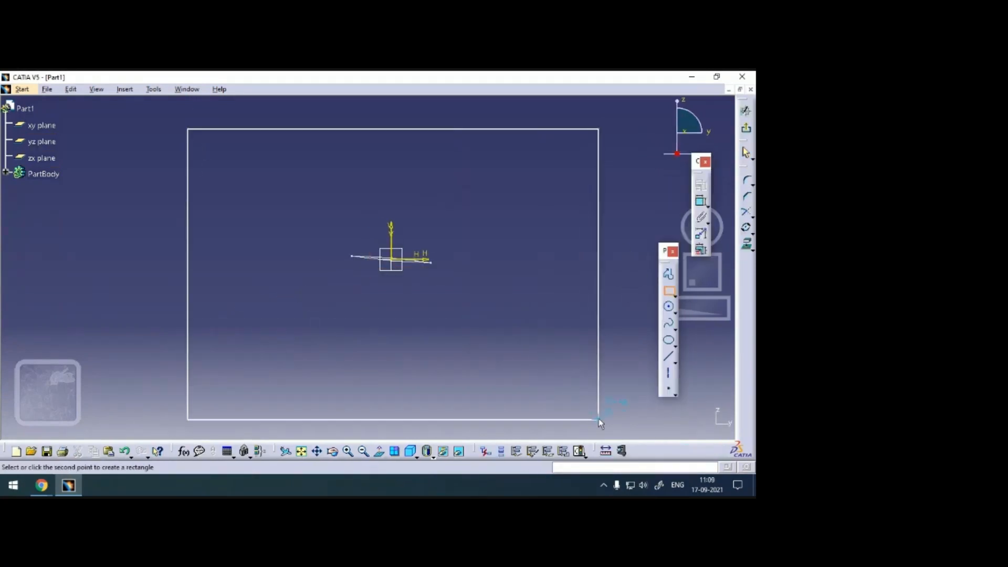
pyautogui.click(607, 419)
pyautogui.click(530, 278)
# Dimension the rectangle's right side from the vertical axis and set the distance to 2000 mm.
pyautogui.click(701, 201)
pyautogui.click(607, 221)
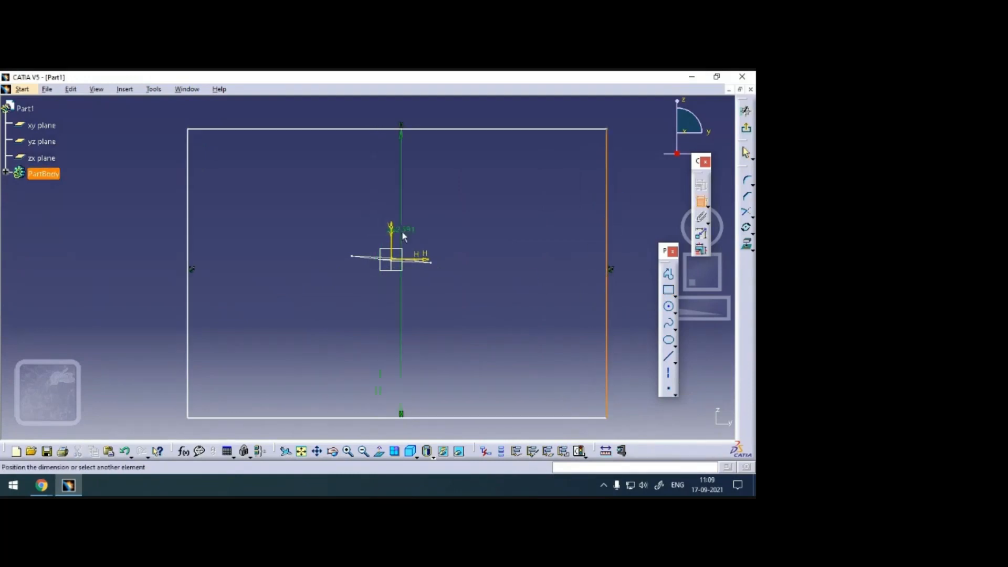
pyautogui.click(392, 231)
pyautogui.click(485, 240)
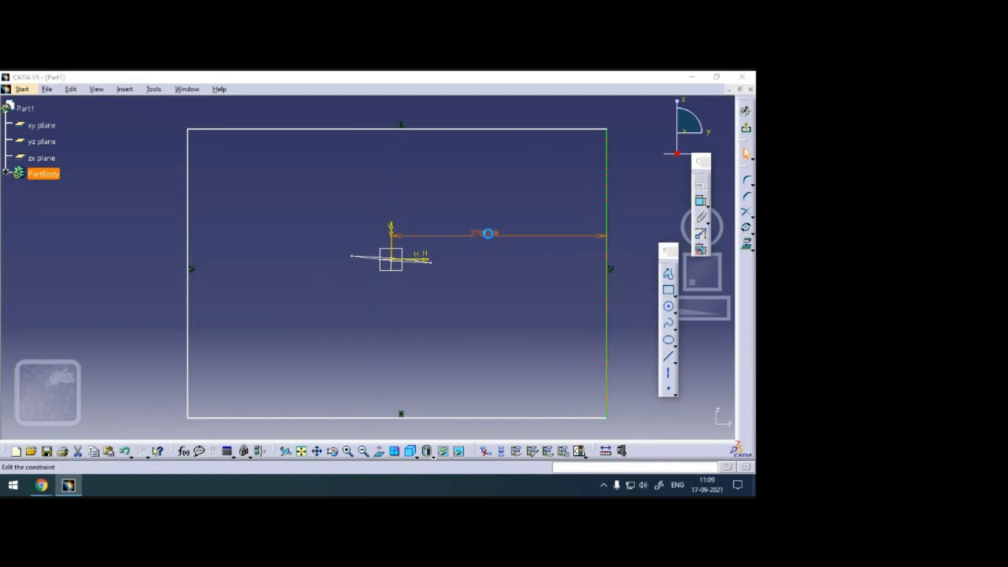
pyautogui.doubleClick(487, 233)
pyautogui.write('200')
pyautogui.press('Return')
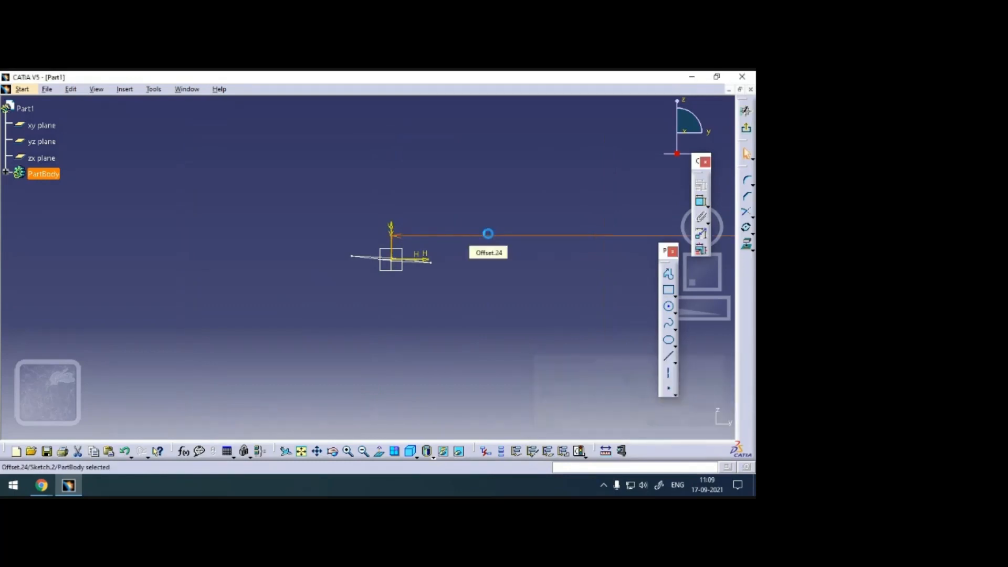
# Stretch the rectangle by its upper-left and lower-right corners so that it encloses the origin.
pyautogui.moveTo(489, 240); pyautogui.dragTo(480, 369, button='middle')
pyautogui.scroll(1, 479, 369)
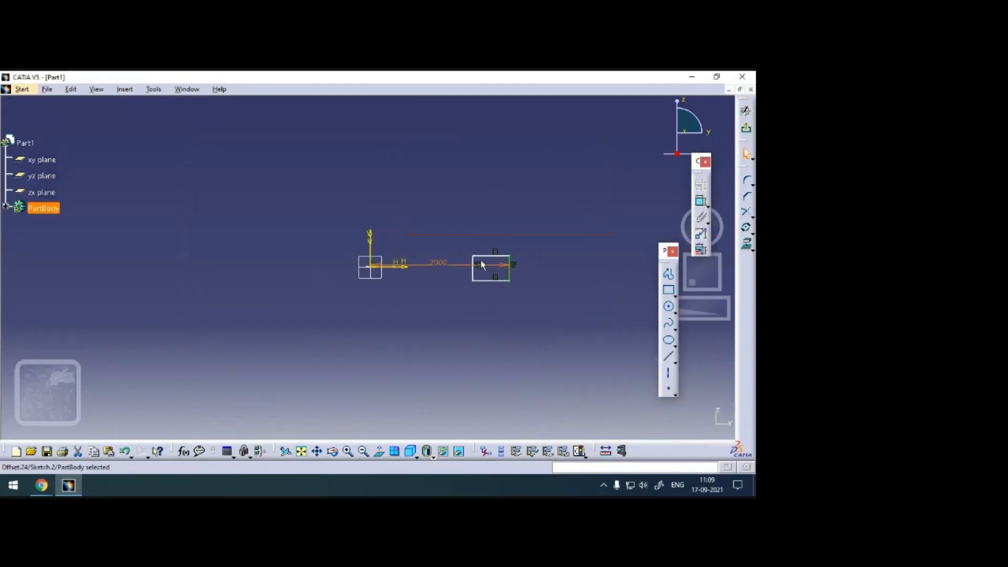
pyautogui.moveTo(474, 255); pyautogui.dragTo(262, 199)
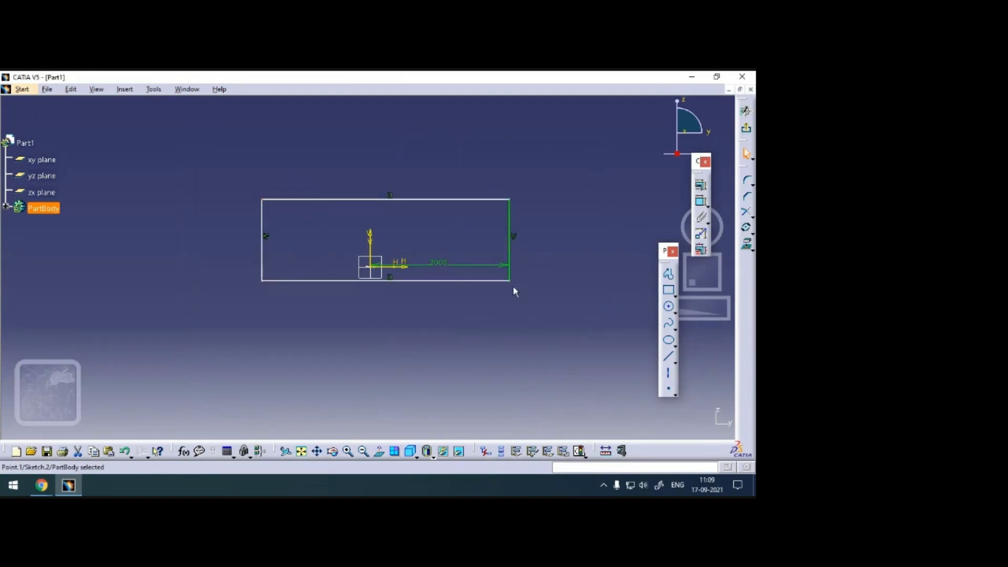
pyautogui.moveTo(509, 282); pyautogui.dragTo(507, 365)
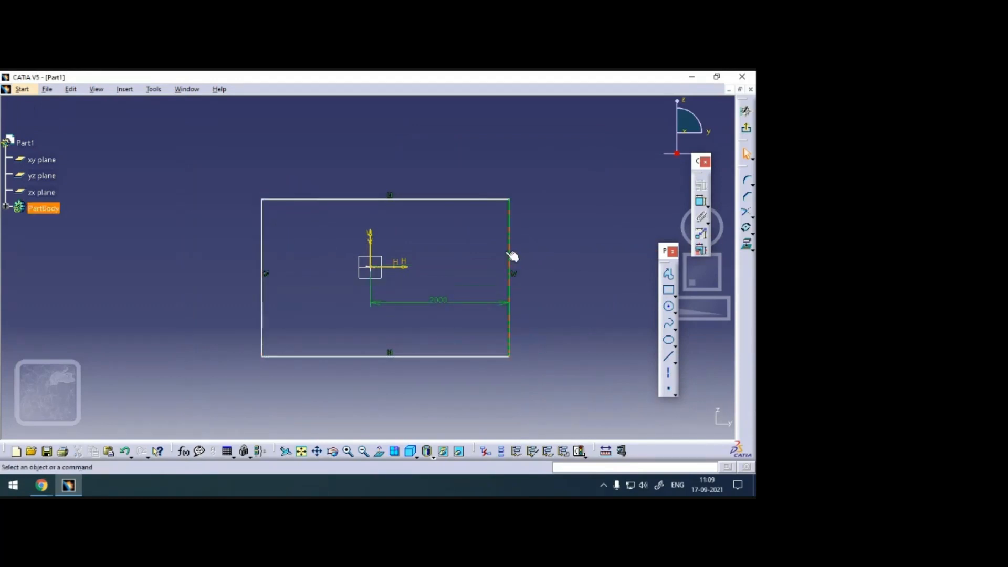
# Constrain the rectangle's left and right sides to be symmetric about the vertical axis.
pyautogui.click(512, 249)
pyautogui.keyDown('ctrl'); pyautogui.click(264, 242); pyautogui.keyUp('ctrl')
pyautogui.keyDown('ctrl'); pyautogui.click(370, 237); pyautogui.keyUp('ctrl')
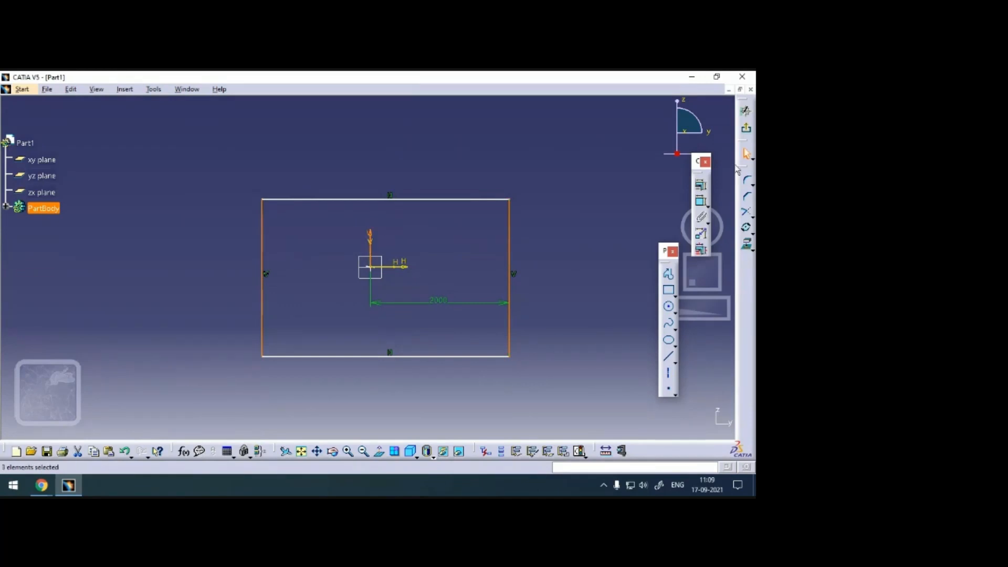
pyautogui.click(701, 185)
pyautogui.click(620, 371)
pyautogui.click(666, 424)
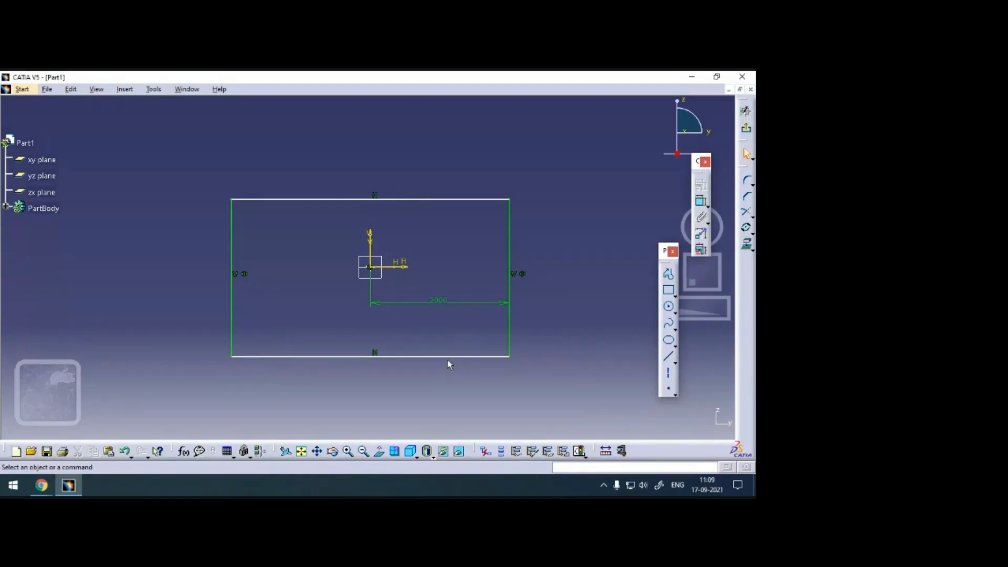
# Constrain the rectangle's upper and lower sides to be symmetric about the horizontal axis.
pyautogui.click(444, 356)
pyautogui.keyDown('ctrl'); pyautogui.click(402, 266); pyautogui.keyUp('ctrl')
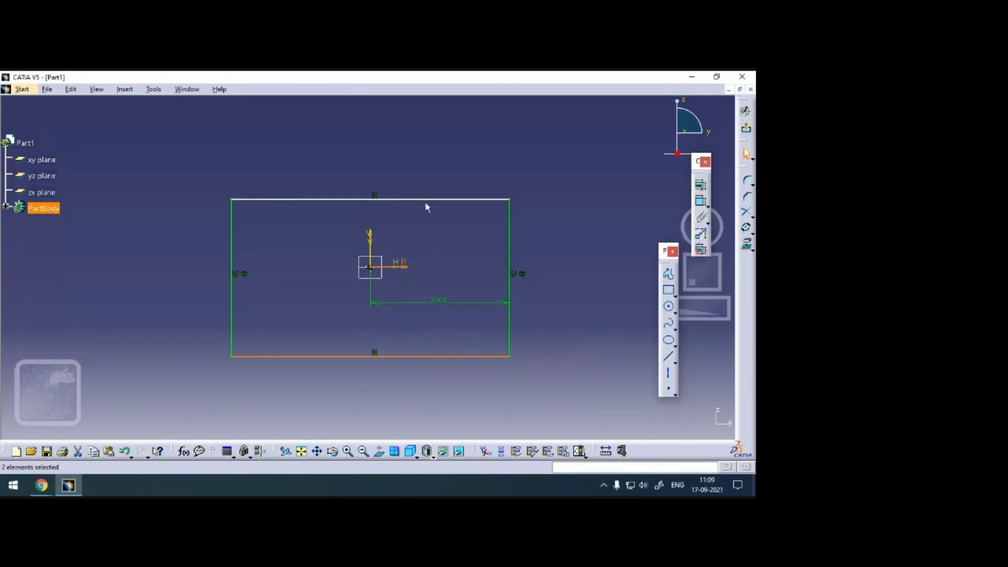
pyautogui.click(453, 242)
pyautogui.click(430, 357)
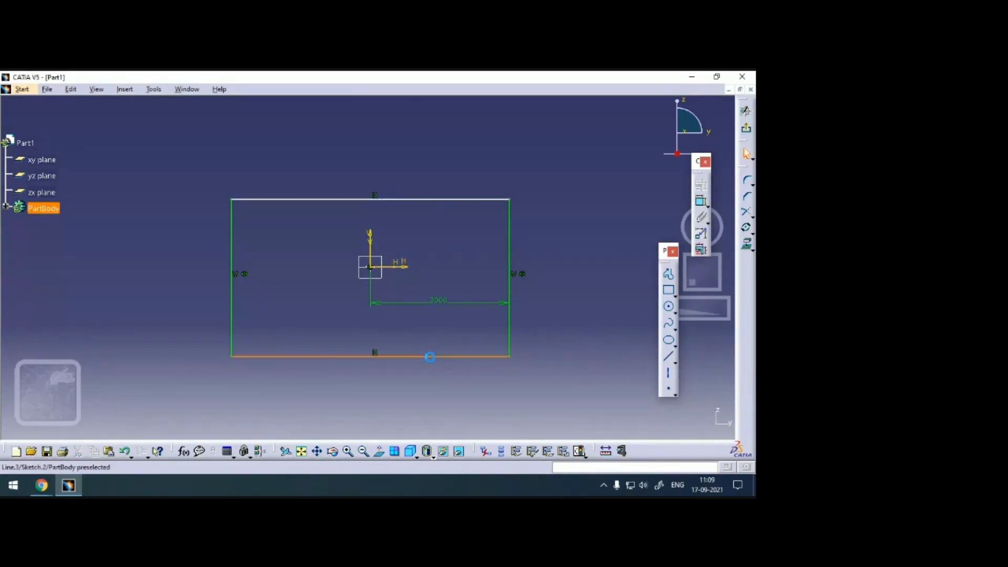
pyautogui.keyDown('ctrl'); pyautogui.click(450, 200); pyautogui.keyUp('ctrl')
pyautogui.keyDown('ctrl'); pyautogui.click(413, 270); pyautogui.keyUp('ctrl')
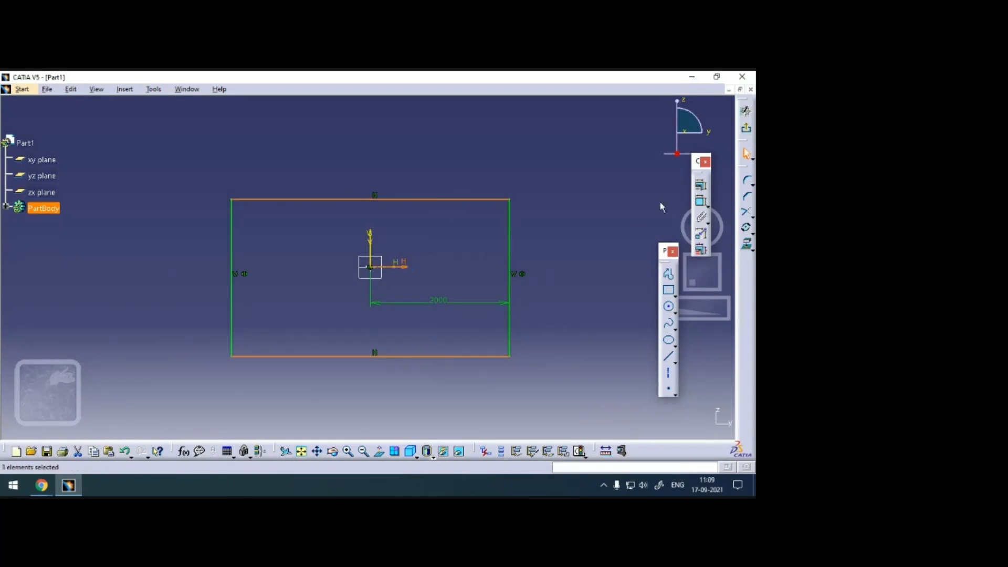
pyautogui.click(702, 187)
pyautogui.click(613, 368)
pyautogui.click(667, 423)
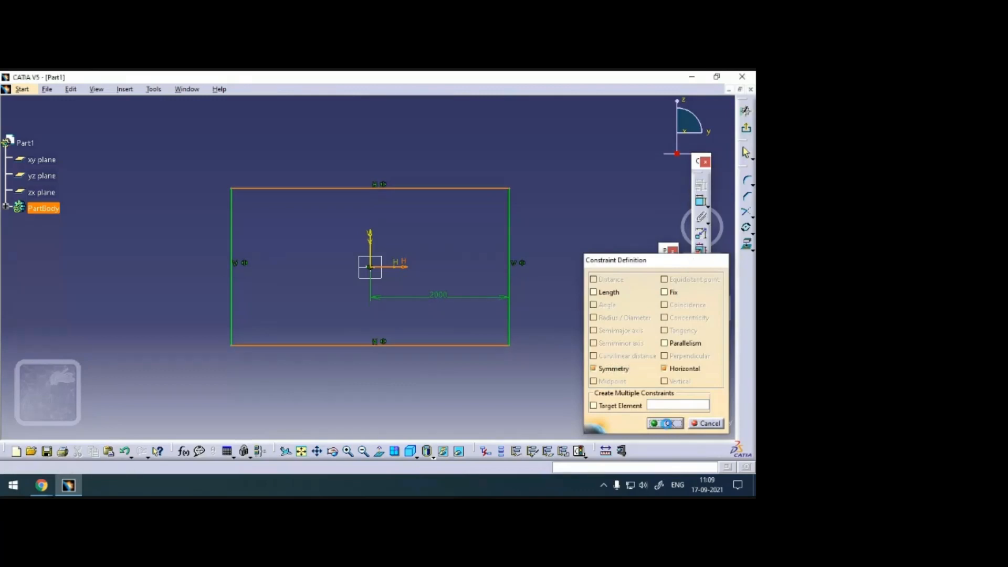
# Dimension the rectangle's upper side from the horizontal axis and set the distance to 2000 mm.
pyautogui.click(702, 206)
pyautogui.click(407, 267)
pyautogui.click(417, 189)
pyautogui.click(578, 223)
pyautogui.doubleClick(578, 223)
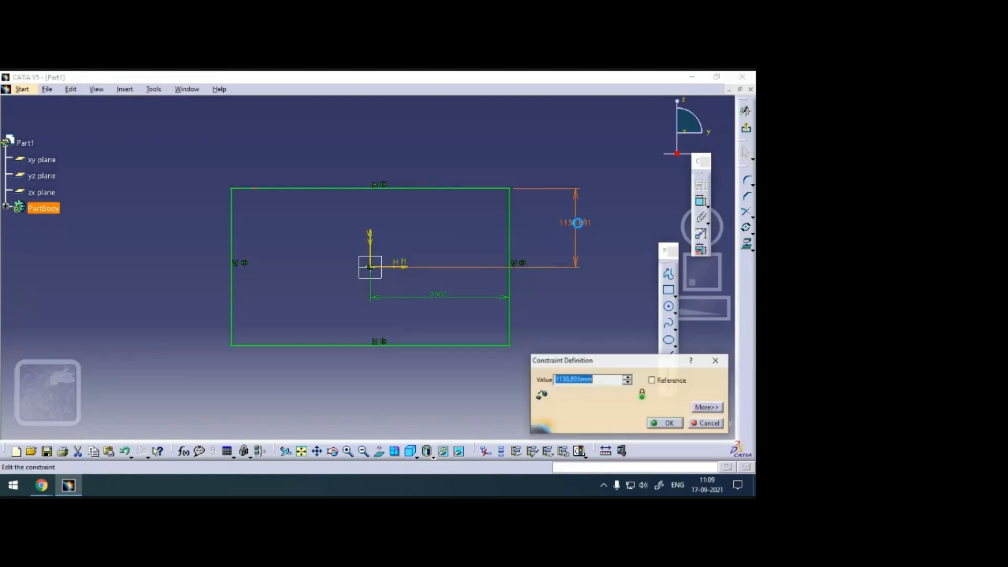
pyautogui.write('2000')
pyautogui.press('Return')
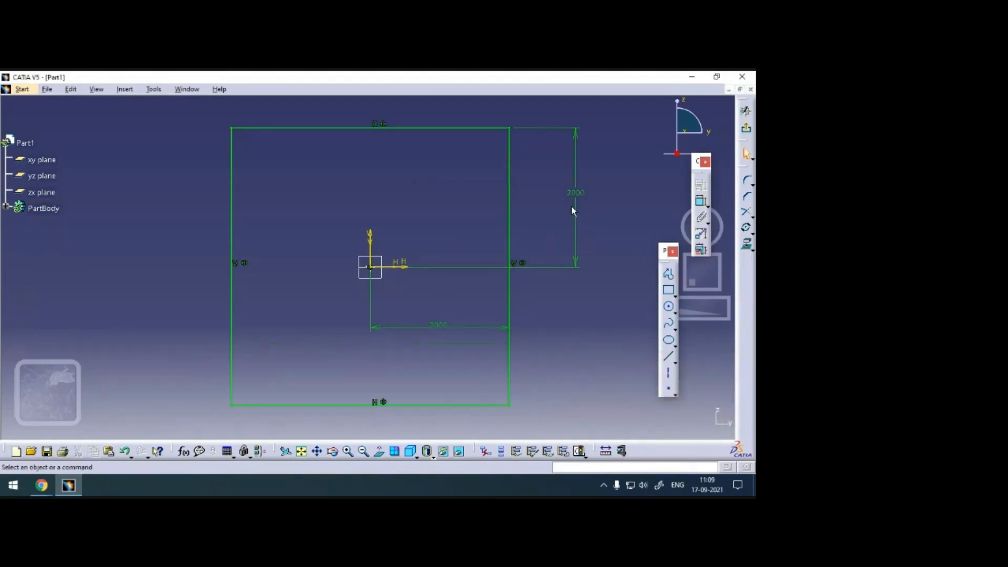
# Exit the rectangle sketch and switch to the Wireframe and Surface Design workbench.
pyautogui.moveTo(403, 295)
pyautogui.keyDown('ctrl'); pyautogui.mouseDown(button='middle')
pyautogui.moveTo(382, 127)
pyautogui.moveTo(389, 162)
pyautogui.moveTo(515, 251)
pyautogui.mouseUp(button='middle'); pyautogui.keyUp('ctrl')
pyautogui.scroll(1, 515, 251)
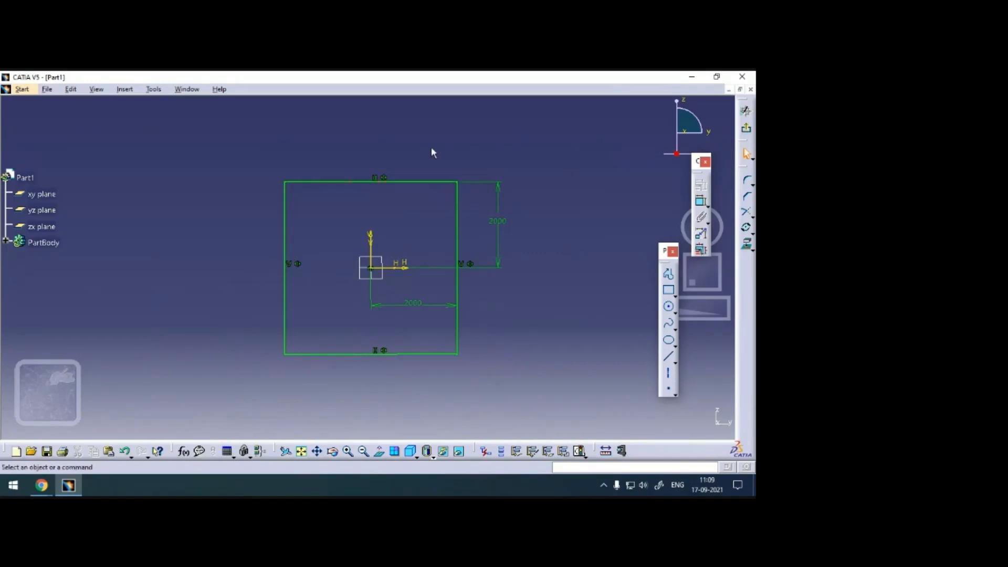
pyautogui.click(750, 130)
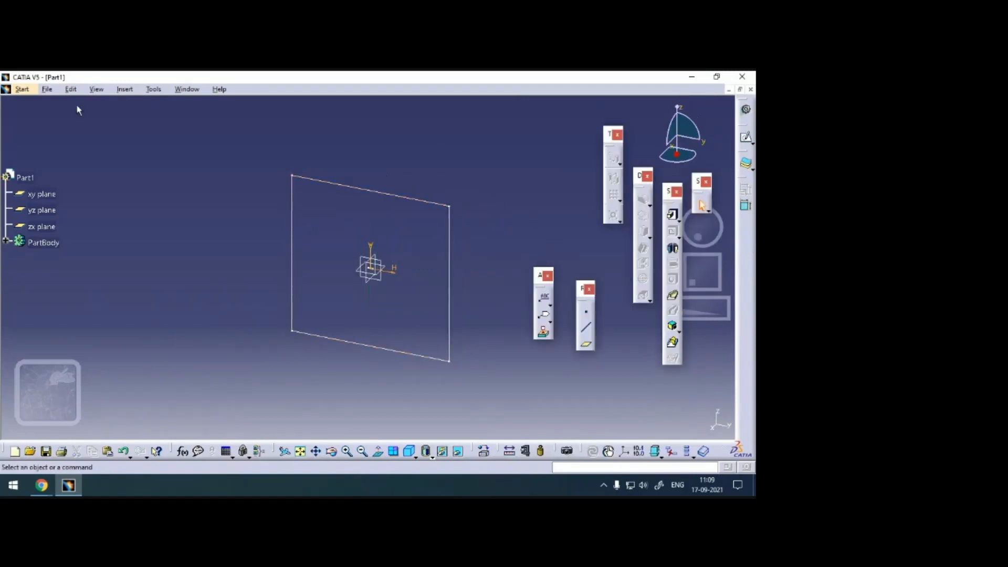
pyautogui.click(22, 89)
pyautogui.moveTo(57, 116)
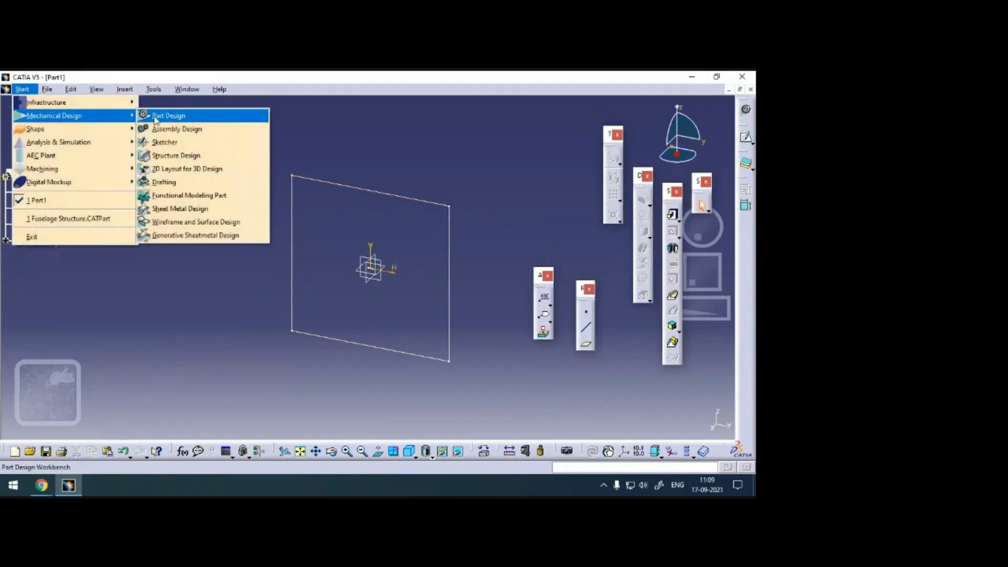
pyautogui.click(180, 214)
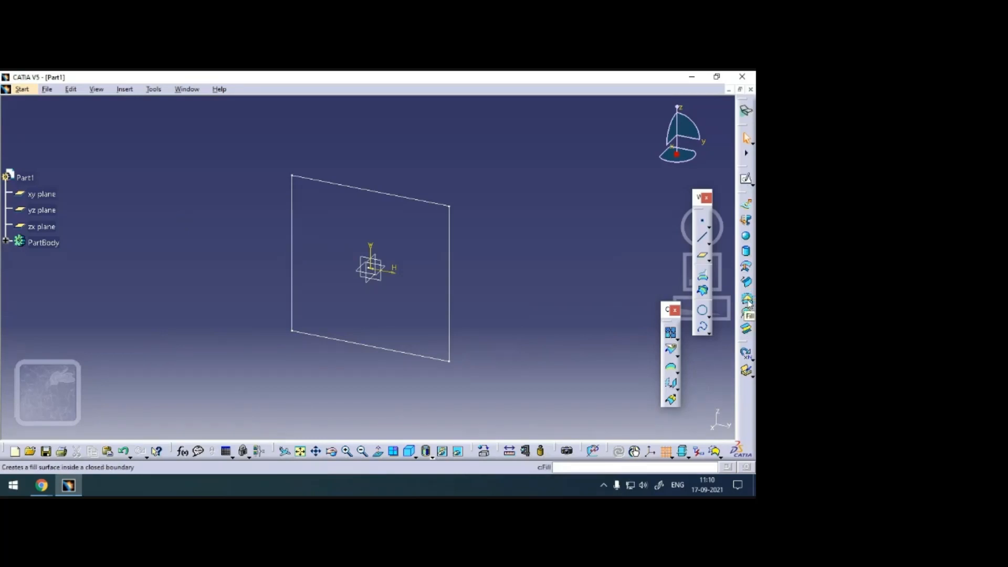
# Create a Fill surface bounded by the rectangle sketch.
pyautogui.click(746, 299)
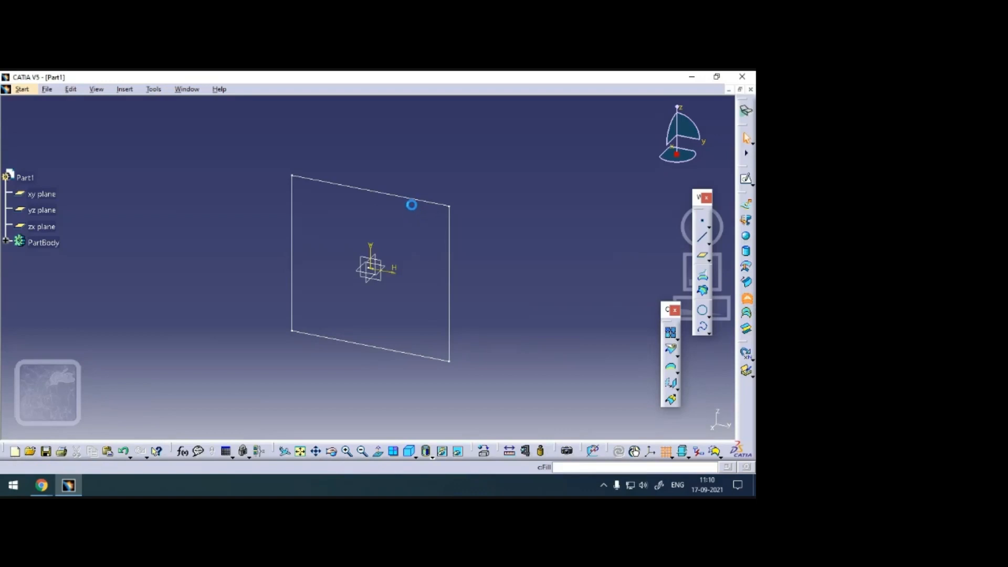
pyautogui.click(405, 199)
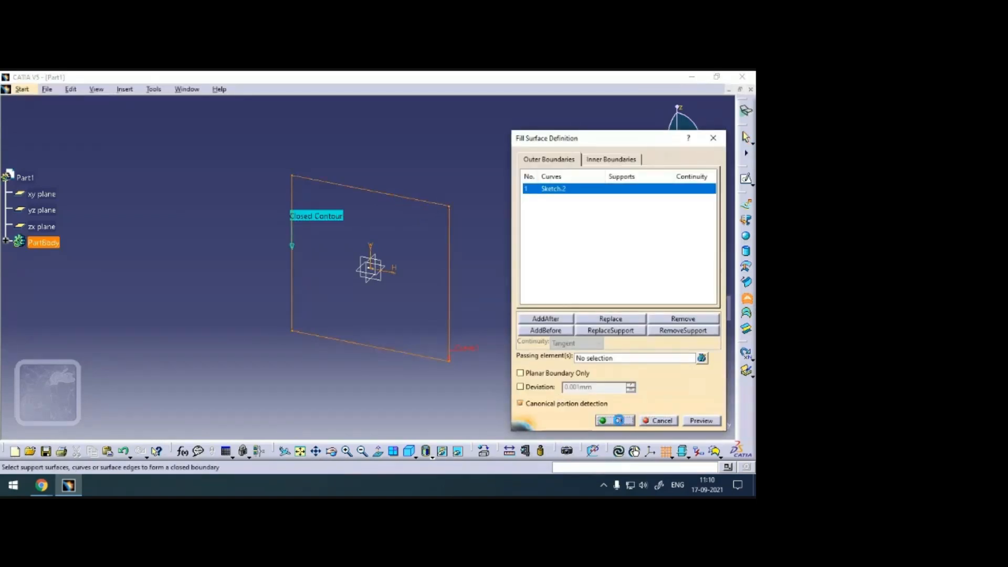
pyautogui.click(609, 421)
# Split the fill surface with the diamond sketch as cutting element, removing the area inside the diamond.
pyautogui.moveTo(334, 388); pyautogui.dragTo(369, 229, button='middle')
pyautogui.moveTo(480, 272); pyautogui.dragTo(258, 198, button='middle')
pyautogui.moveTo(450, 326); pyautogui.dragTo(250, 265, button='middle')
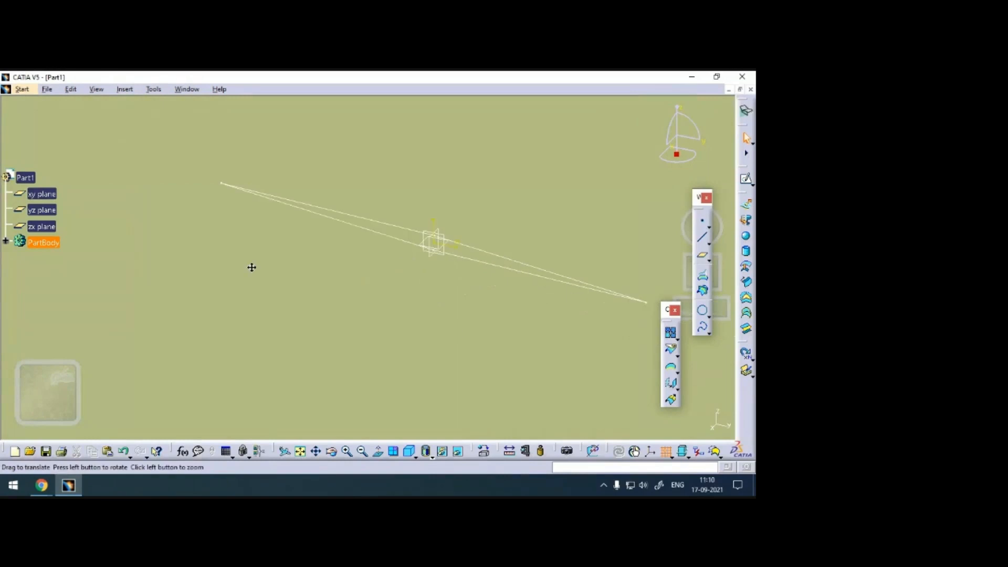
pyautogui.click(672, 353)
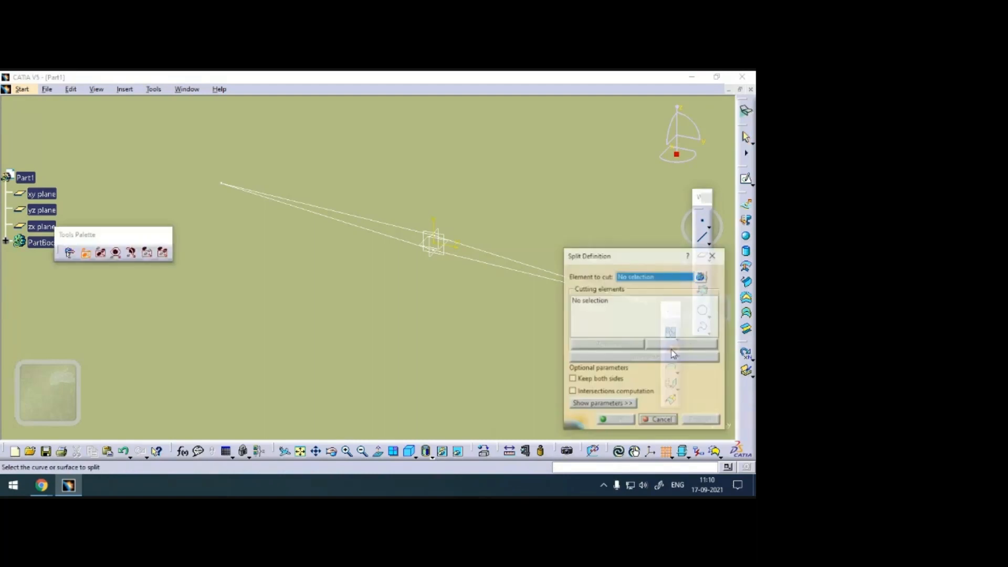
pyautogui.click(550, 188)
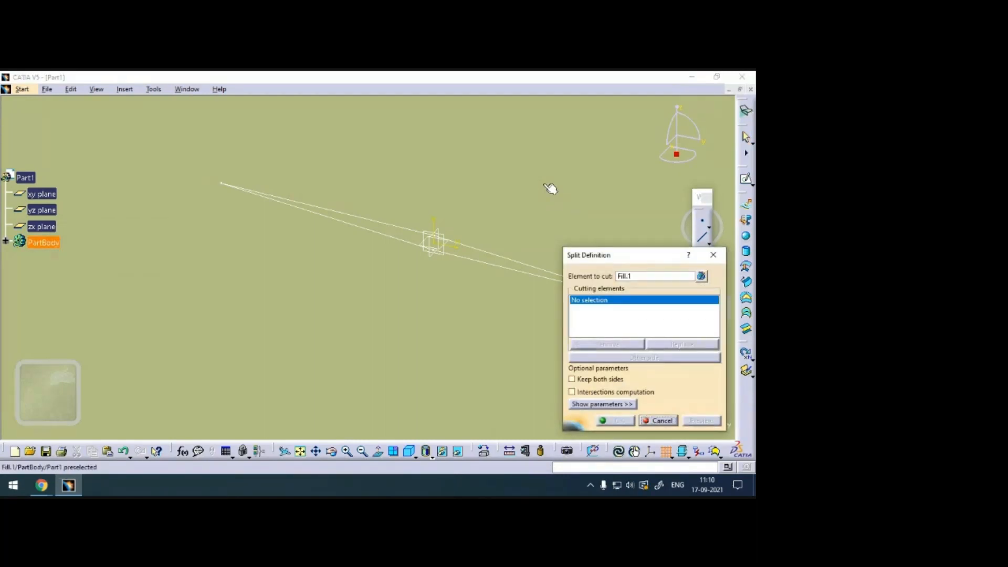
pyautogui.click(503, 260)
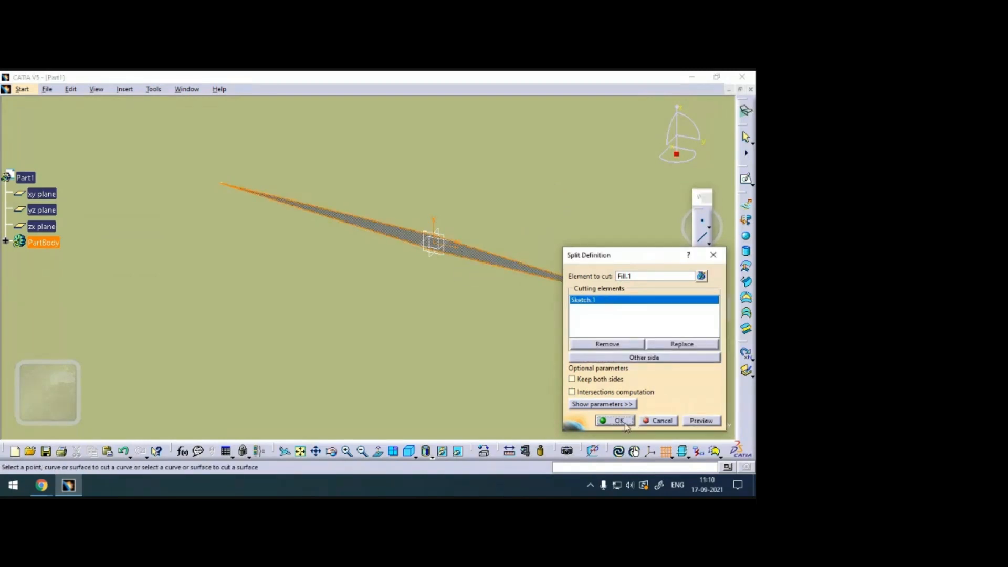
pyautogui.click(618, 421)
# Start a sketch on the yz plane and draw a vertical line across the surface's full height, right of the origin.
pyautogui.moveTo(473, 163); pyautogui.dragTo(466, 492, button='middle')
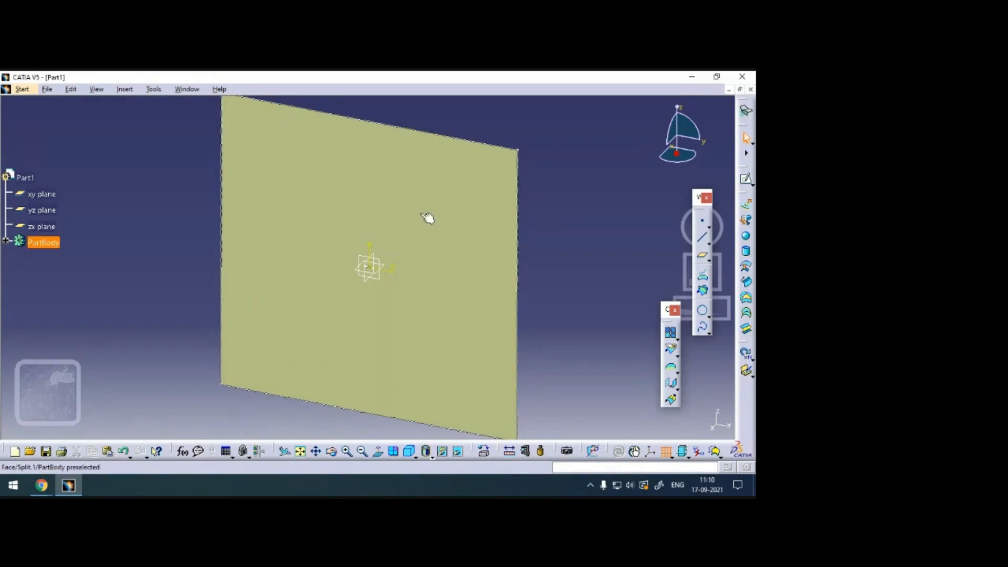
pyautogui.click(386, 265)
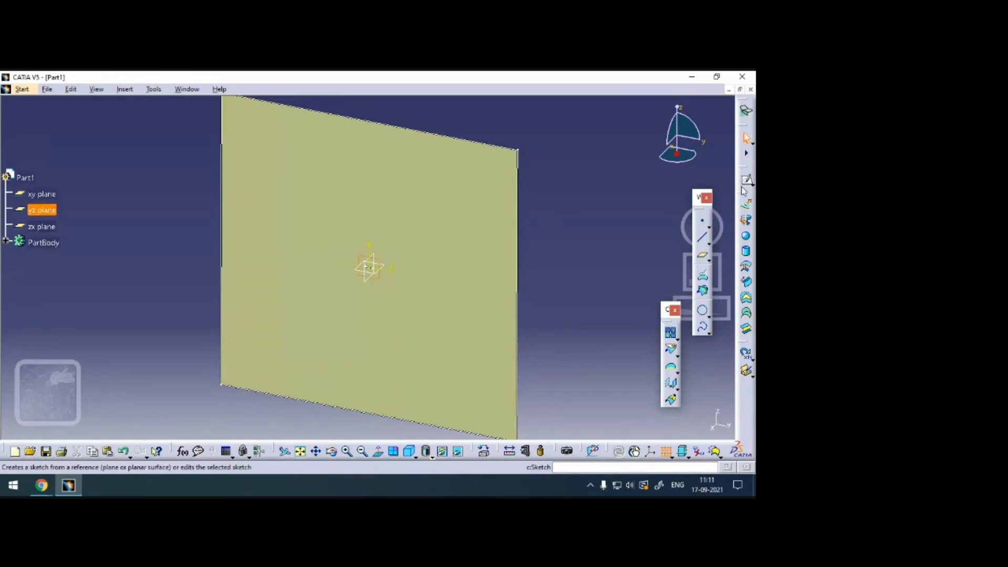
pyautogui.click(6, 242)
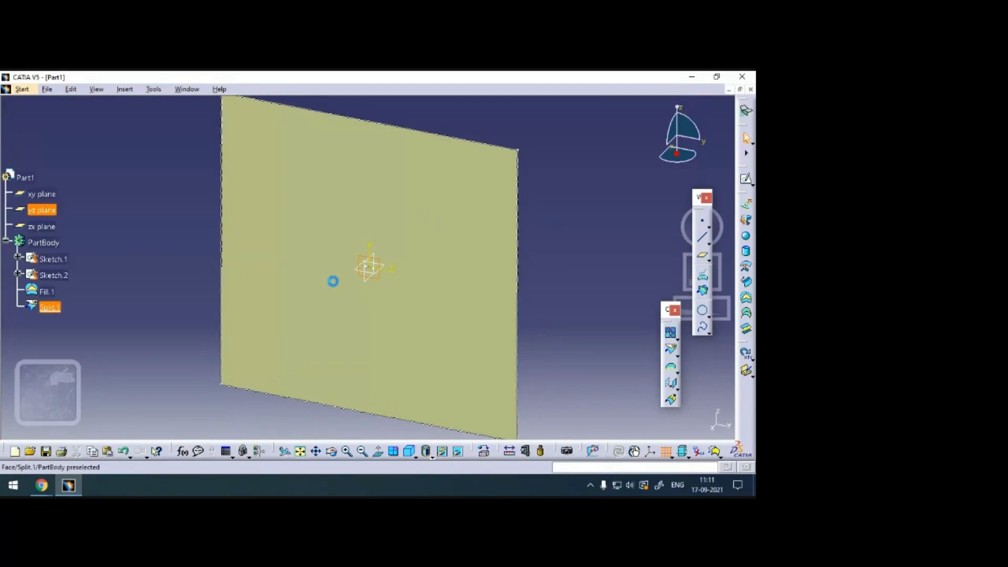
pyautogui.click(748, 181)
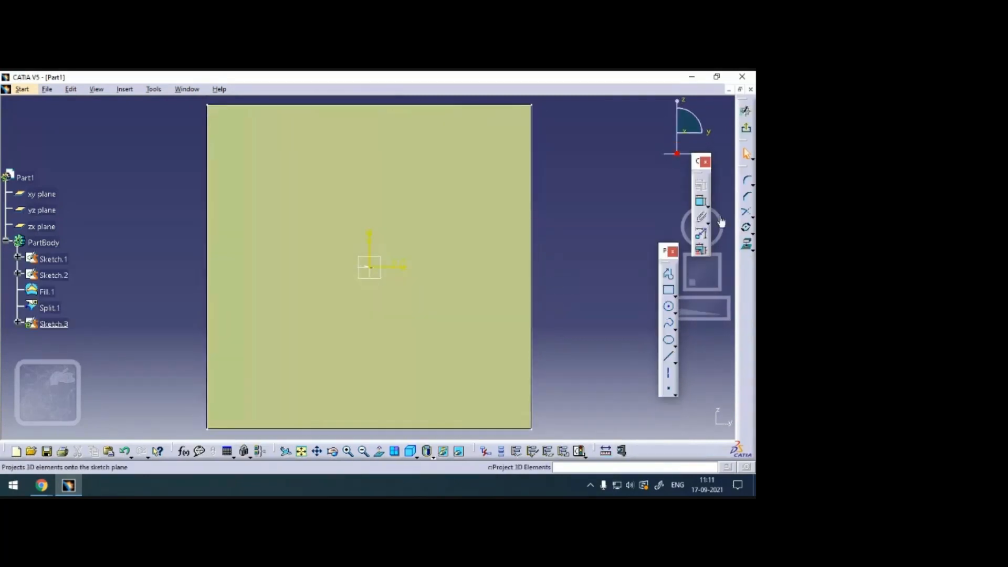
pyautogui.click(669, 357)
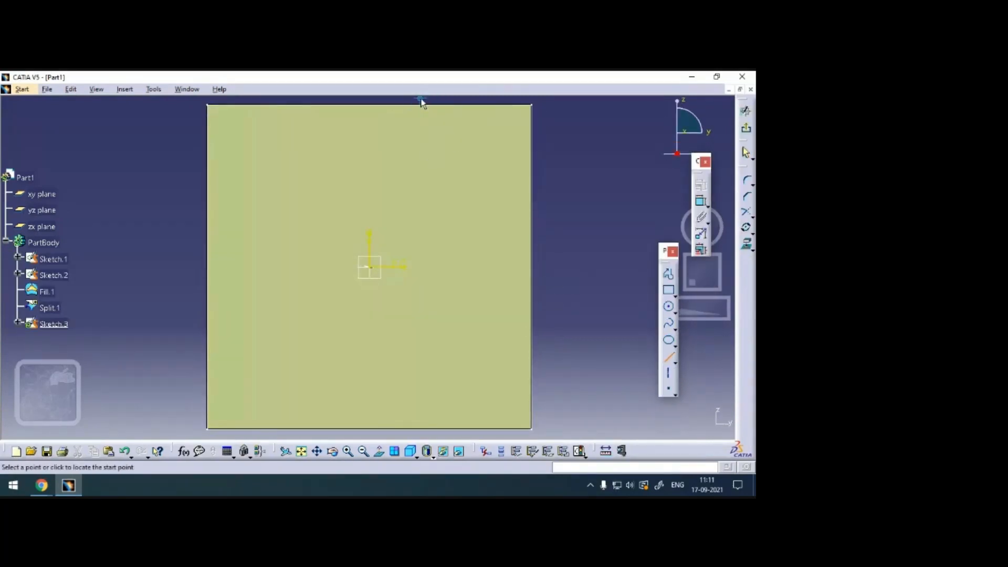
pyautogui.click(422, 436)
# Constrain the vertical line to be coincident with the diamond cutout's right tip, then exit the sketch.
pyautogui.moveTo(571, 361); pyautogui.dragTo(572, 165, button='middle')
pyautogui.moveTo(509, 180); pyautogui.dragTo(392, 152, button='middle')
pyautogui.moveTo(272, 304); pyautogui.dragTo(353, 271, button='middle')
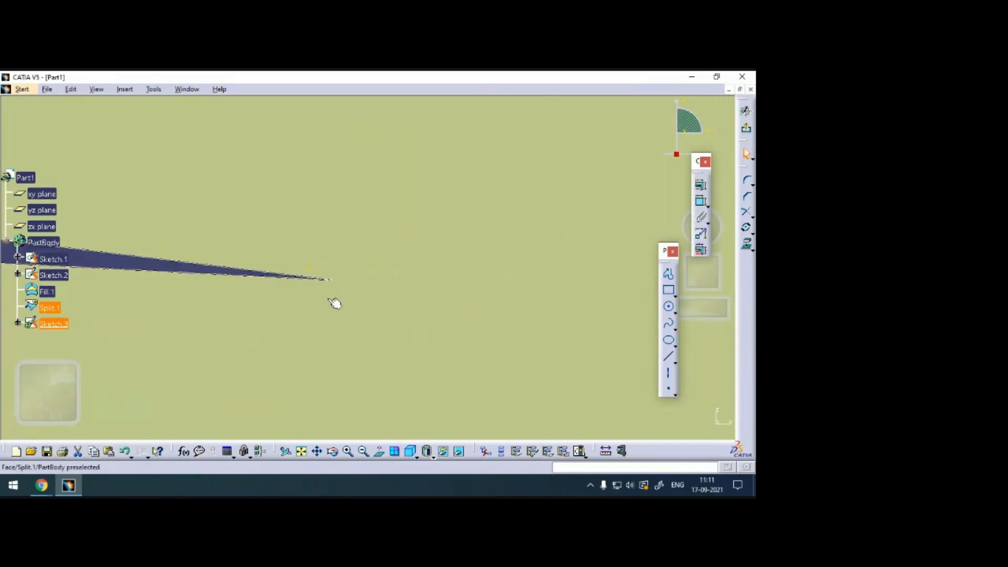
pyautogui.click(336, 282)
pyautogui.click(702, 188)
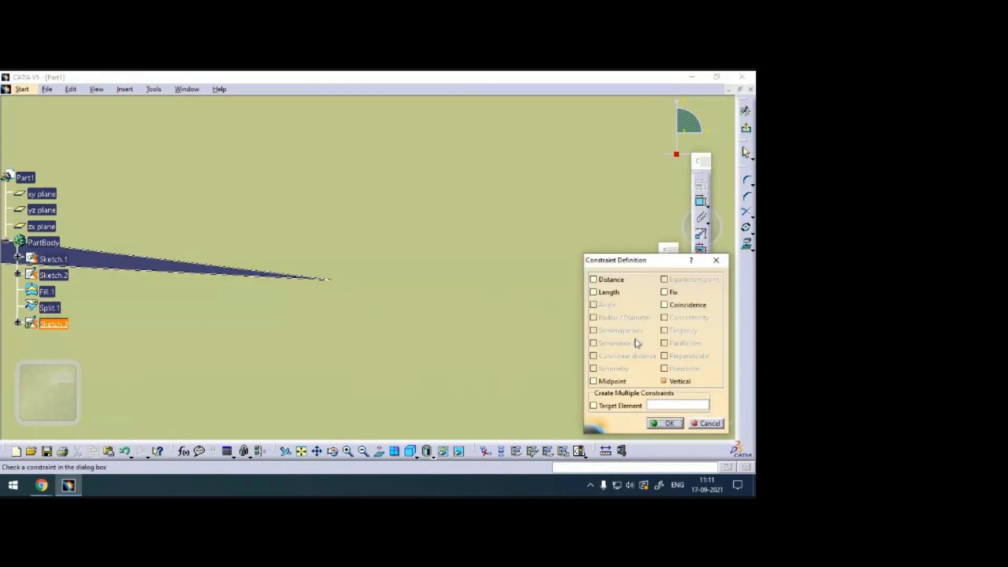
pyautogui.click(687, 305)
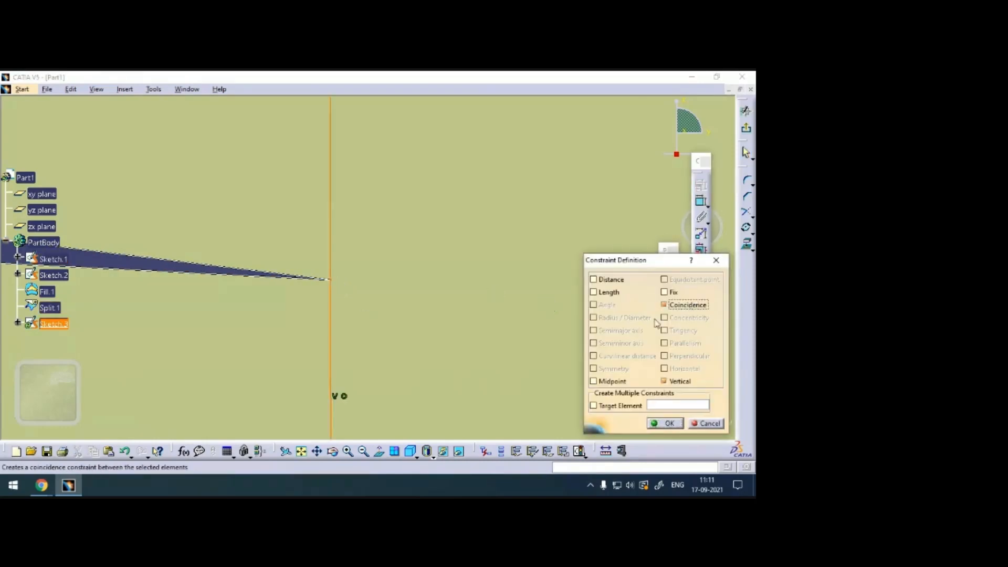
pyautogui.click(663, 423)
pyautogui.moveTo(450, 229); pyautogui.dragTo(459, 418, button='middle')
pyautogui.keyDown('ctrl'); pyautogui.moveTo(465, 163); pyautogui.dragTo(470, 325, button='middle'); pyautogui.keyUp('ctrl')
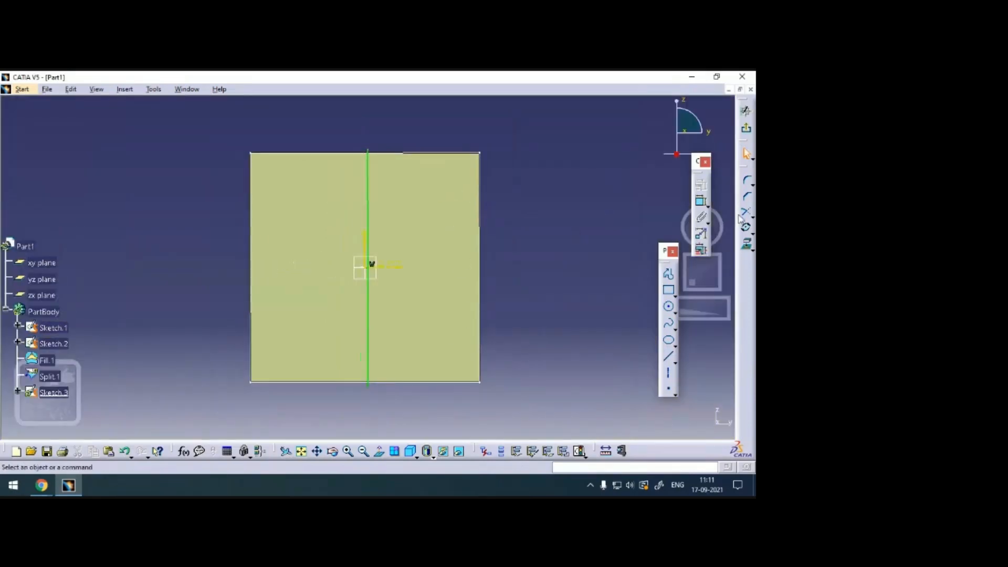
pyautogui.click(748, 131)
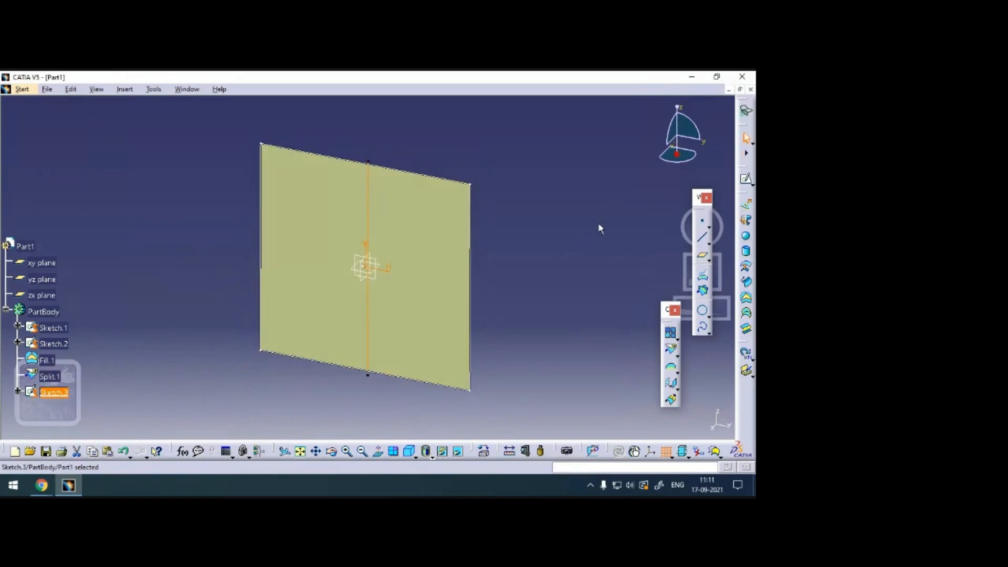
# Split the cut surface along the vertical line sketch, keeping both sides.
pyautogui.click(667, 351)
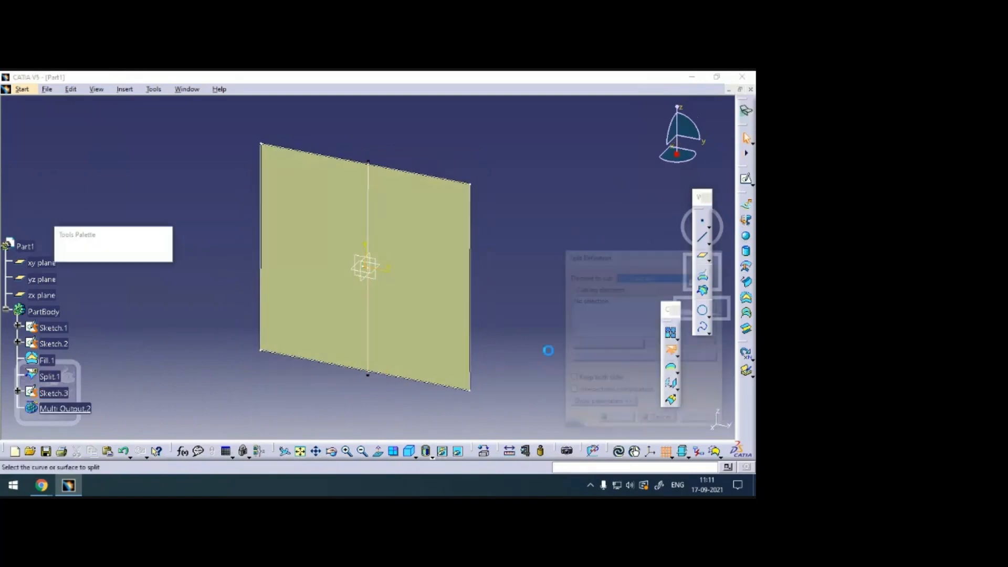
pyautogui.click(420, 229)
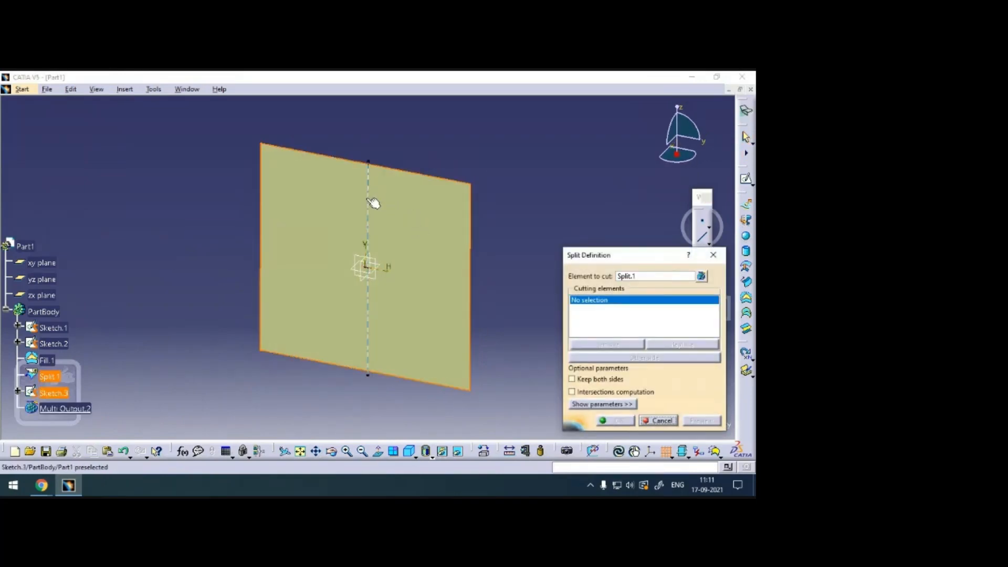
pyautogui.click(369, 200)
pyautogui.click(602, 383)
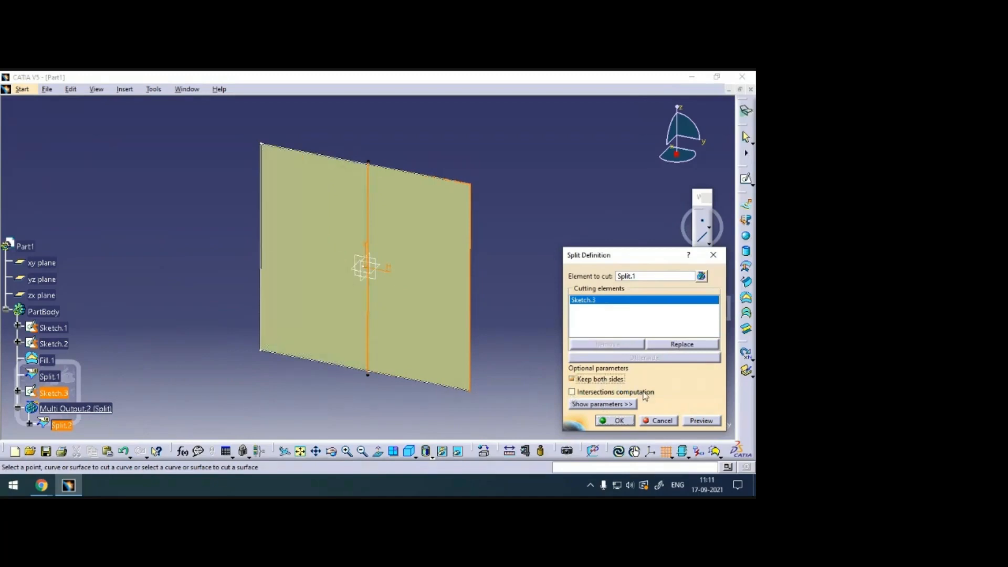
pyautogui.click(622, 421)
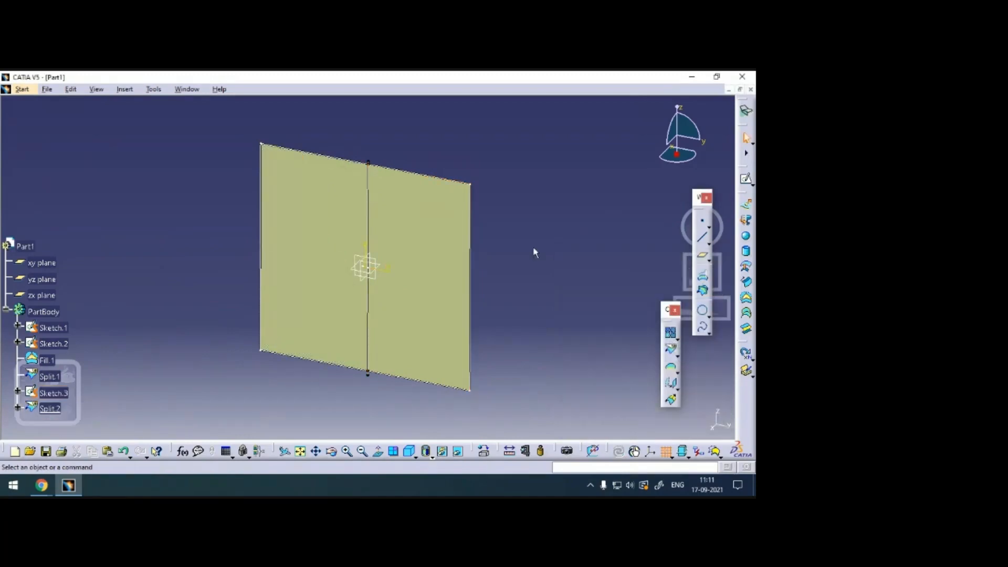
pyautogui.click(544, 333)
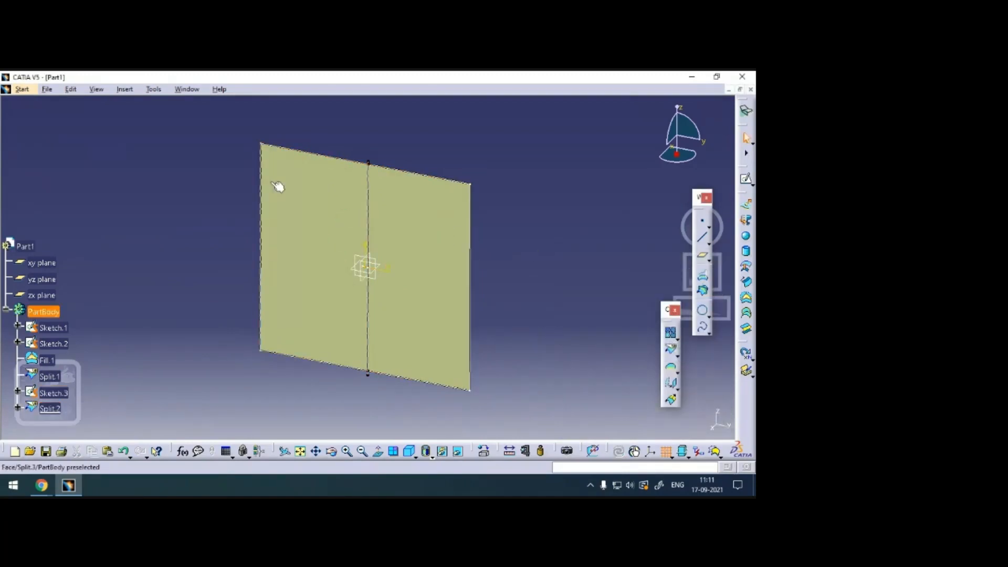
pyautogui.click(292, 190)
pyautogui.click(629, 281)
# Start another sketch on the yz plane and draw a full-height vertical line about 760 mm left of the vertical axis.
pyautogui.click(363, 258)
pyautogui.click(749, 178)
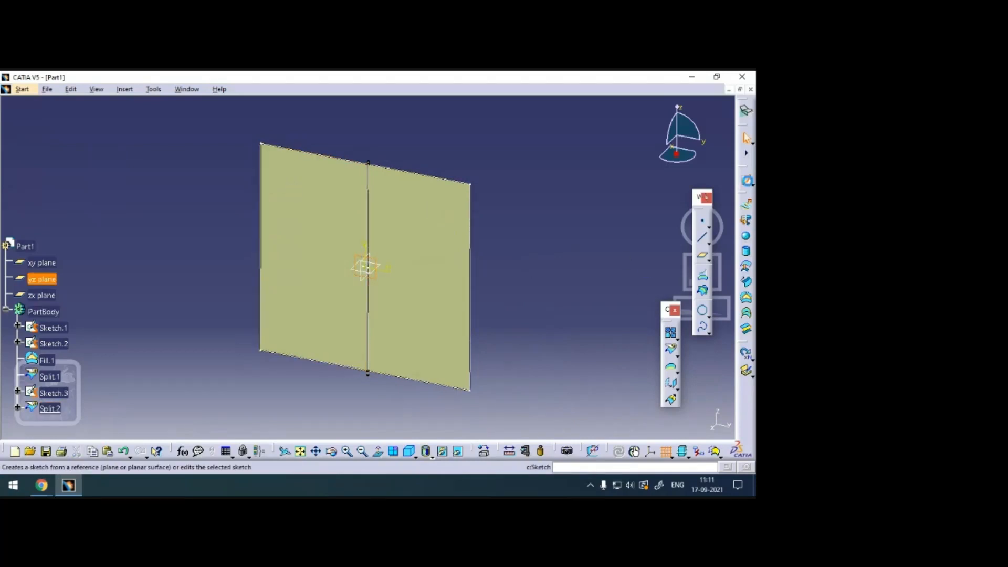
pyautogui.click(671, 358)
pyautogui.click(324, 393)
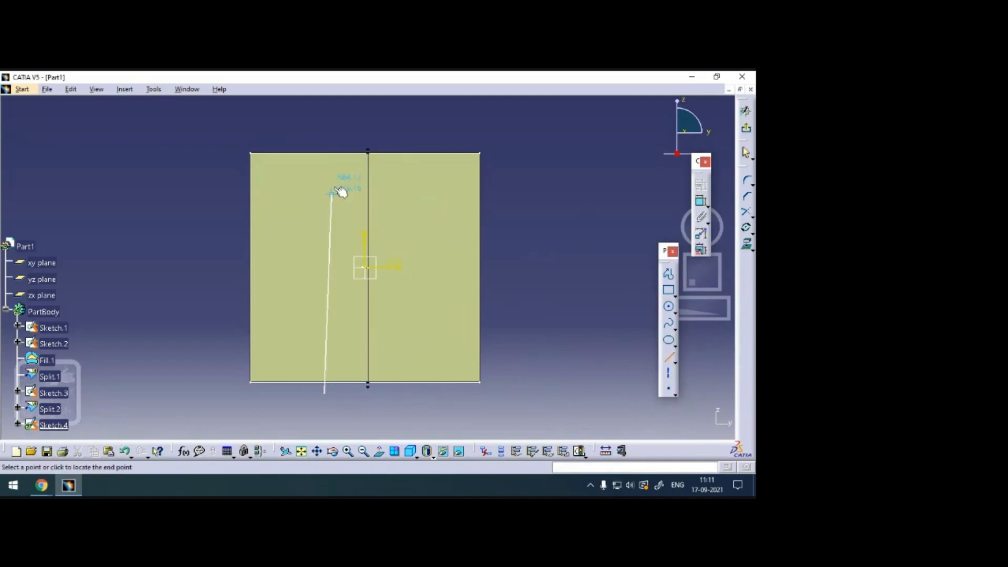
pyautogui.click(325, 126)
# Constrain the second vertical line to be coincident with the diamond cutout's left tip.
pyautogui.moveTo(586, 292)
pyautogui.mouseDown(button='middle')
pyautogui.moveTo(604, 202)
pyautogui.moveTo(515, 348)
pyautogui.moveTo(504, 255)
pyautogui.moveTo(317, 324)
pyautogui.moveTo(376, 227)
pyautogui.moveTo(415, 238)
pyautogui.mouseUp(button='middle')
pyautogui.click(363, 287)
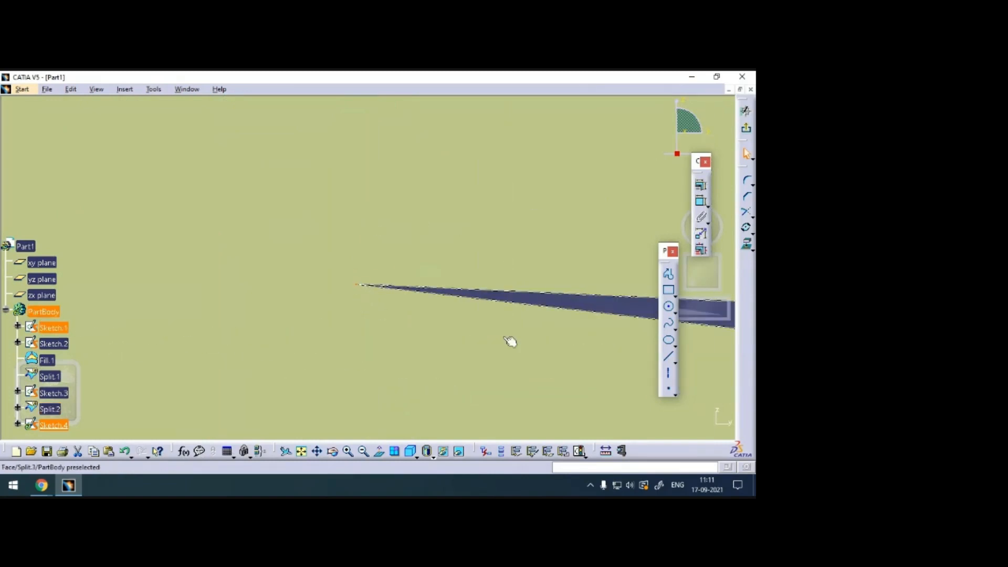
pyautogui.click(701, 184)
pyautogui.click(687, 307)
pyautogui.click(673, 423)
pyautogui.moveTo(508, 210); pyautogui.dragTo(475, 457, button='middle')
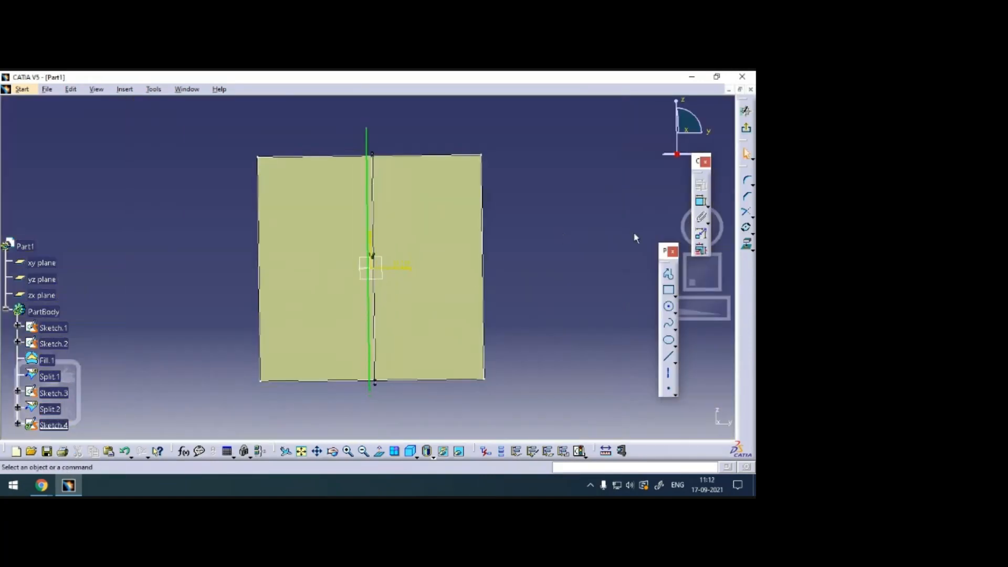
# Exit the sketch and split the surface left of the first split along the second vertical line, keeping both sides and all sub-elements.
pyautogui.click(746, 127)
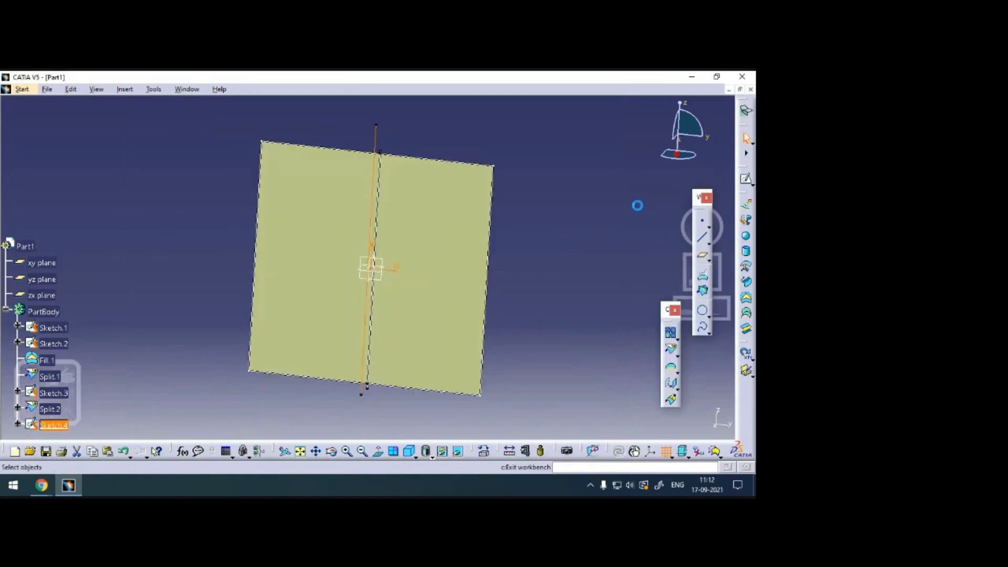
pyautogui.click(315, 215)
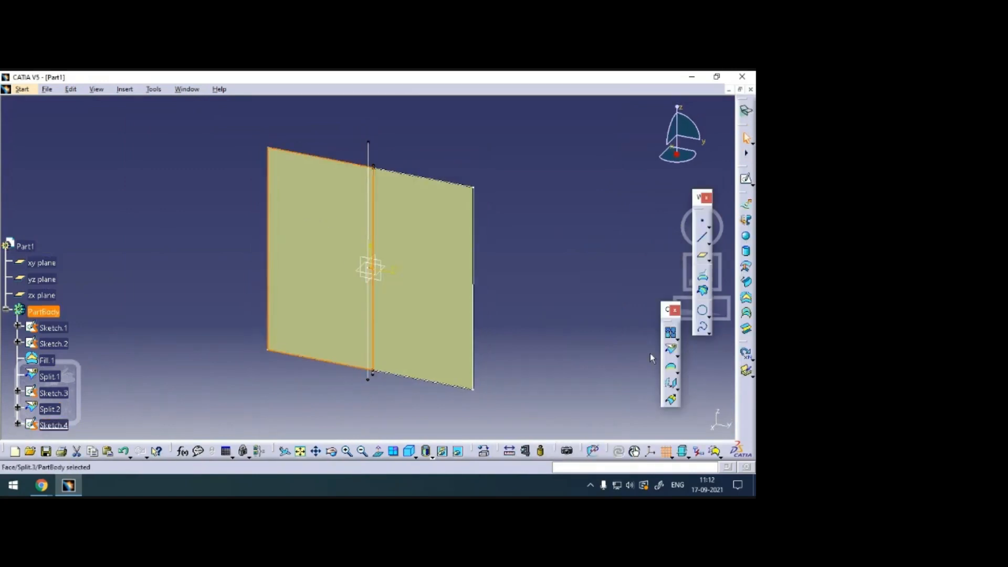
pyautogui.click(673, 353)
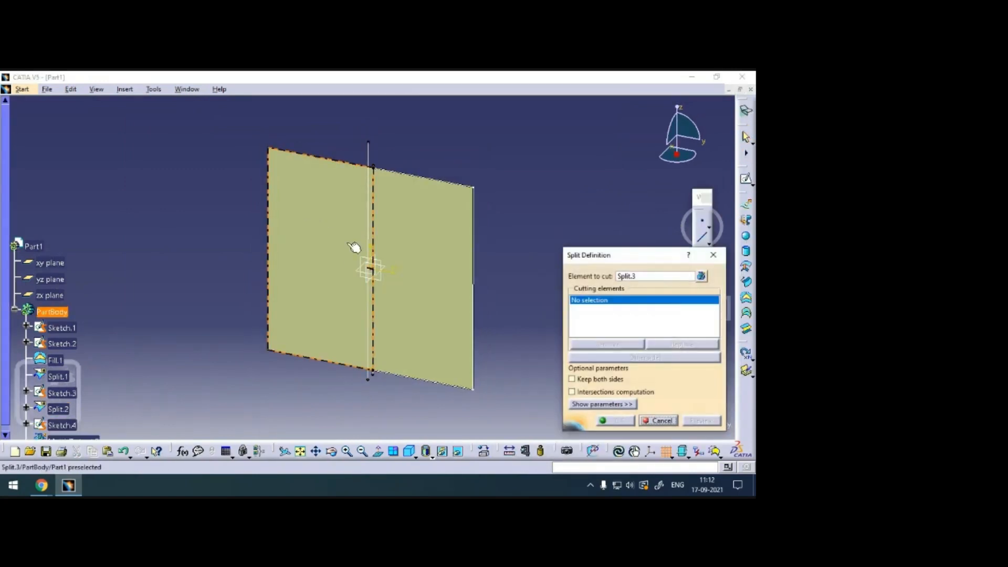
pyautogui.click(368, 163)
pyautogui.click(602, 382)
pyautogui.click(616, 420)
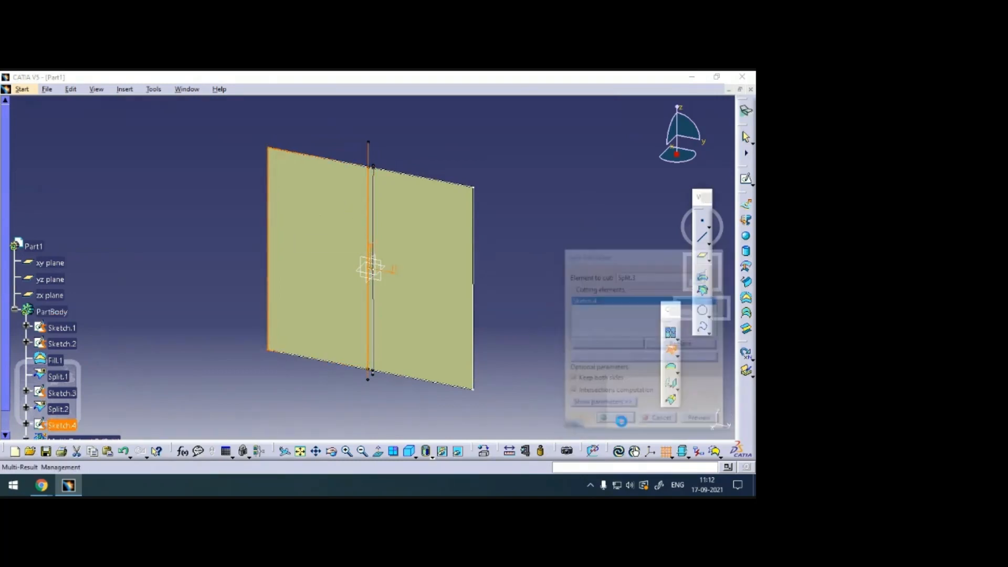
pyautogui.click(634, 398)
pyautogui.click(709, 420)
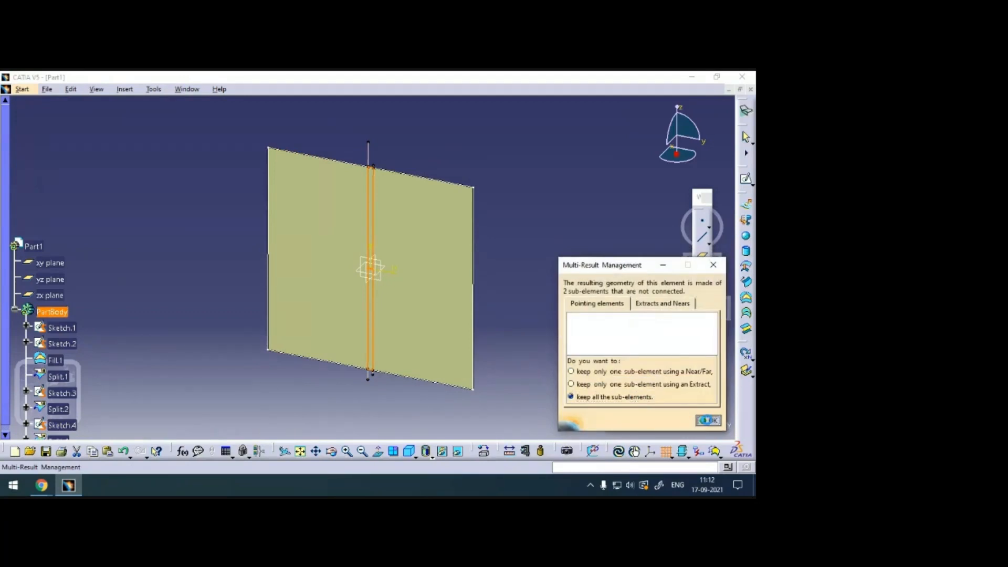
# Sketch a horizontal line on the yz plane from near the cutout's right tip to about 7390 mm right of the vertical axis.
pyautogui.keyDown('ctrl'); pyautogui.moveTo(565, 360); pyautogui.dragTo(508, 178, button='middle'); pyautogui.keyUp('ctrl')
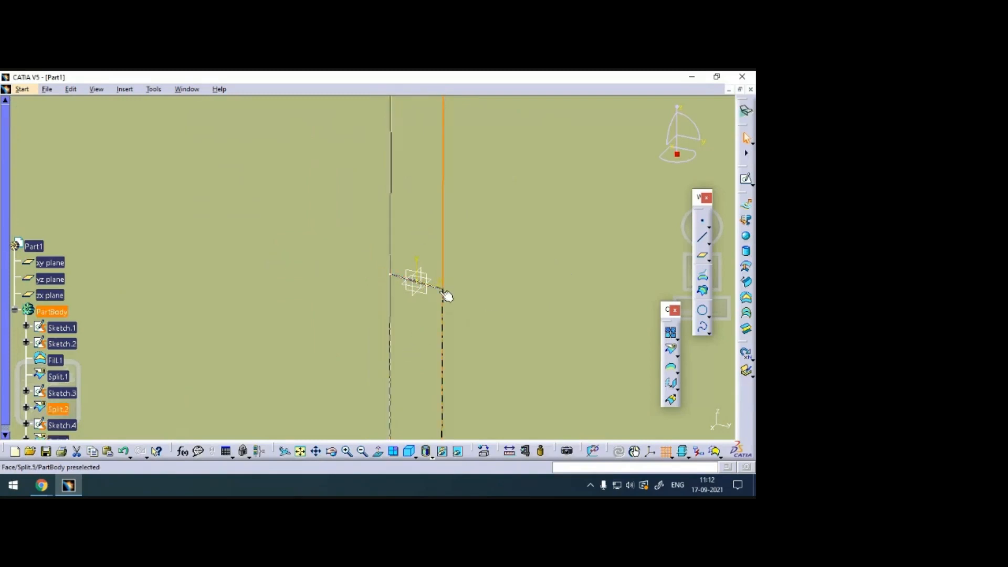
pyautogui.keyDown('ctrl'); pyautogui.moveTo(564, 201); pyautogui.dragTo(541, 406, button='middle'); pyautogui.keyUp('ctrl')
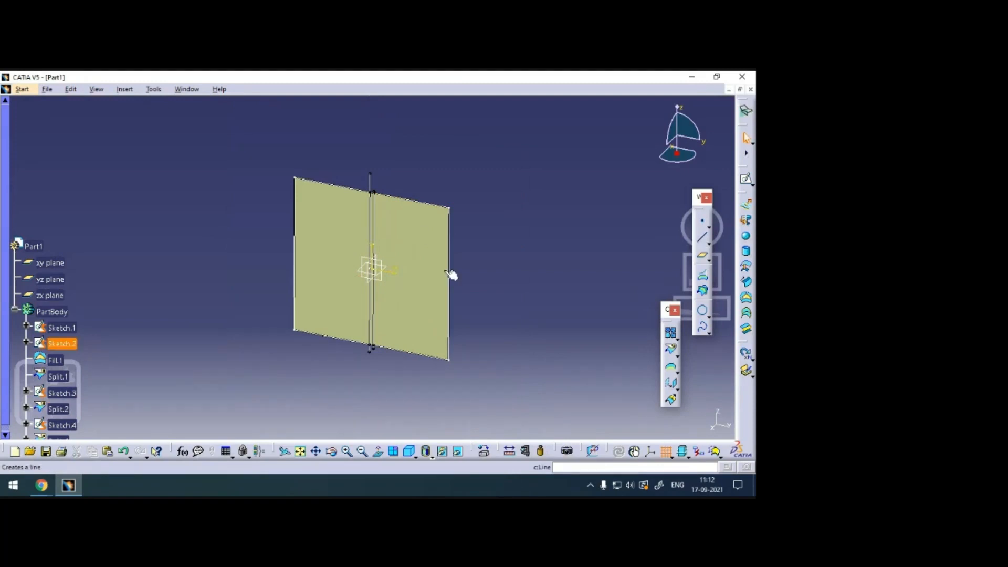
pyautogui.click(382, 262)
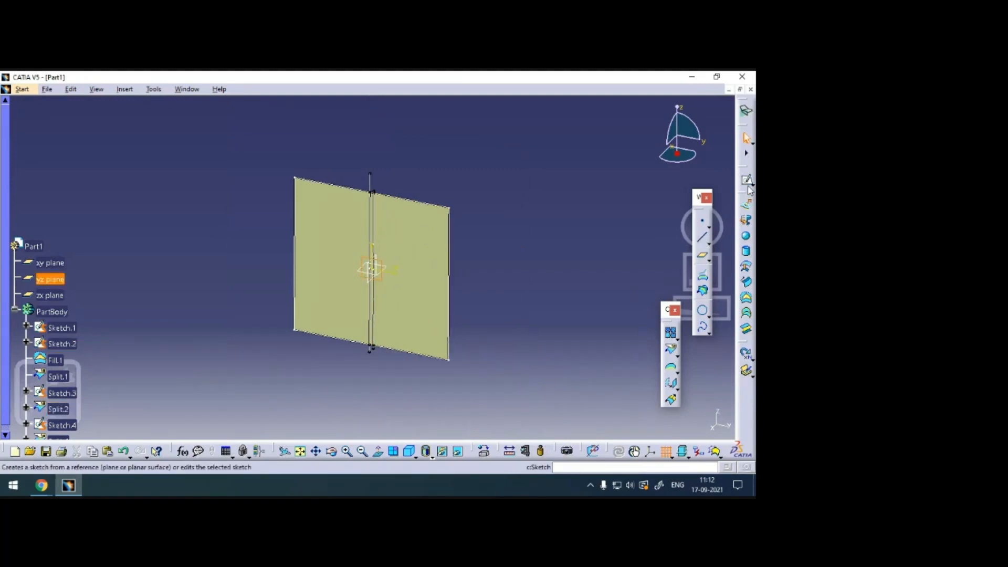
pyautogui.click(746, 179)
pyautogui.click(669, 357)
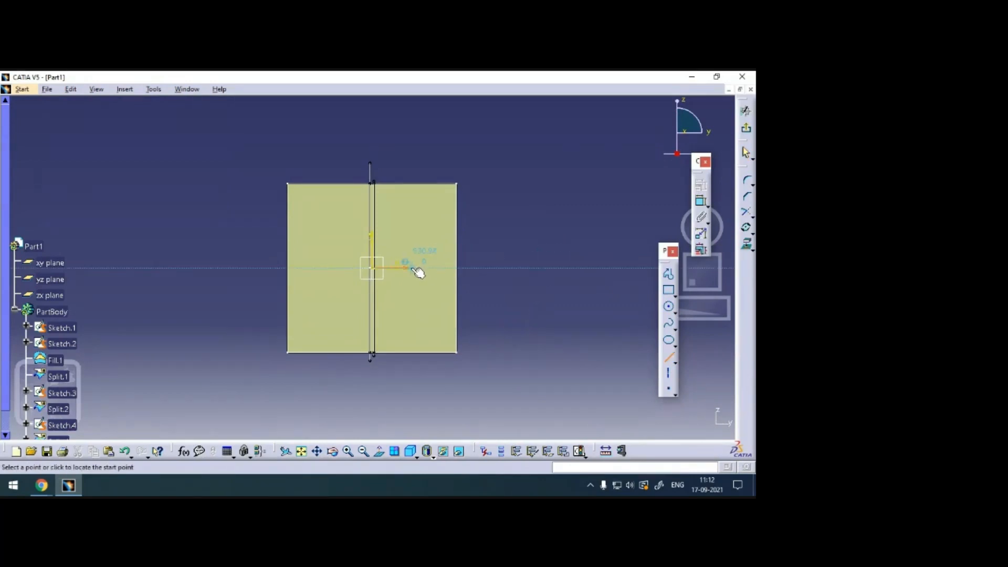
pyautogui.moveTo(517, 308)
pyautogui.mouseDown(button='middle')
pyautogui.moveTo(487, 206)
pyautogui.moveTo(542, 315)
pyautogui.moveTo(549, 226)
pyautogui.mouseUp(button='middle')
pyautogui.moveTo(554, 348); pyautogui.dragTo(202, 227, button='middle')
pyautogui.moveTo(488, 248); pyautogui.dragTo(294, 326, button='middle')
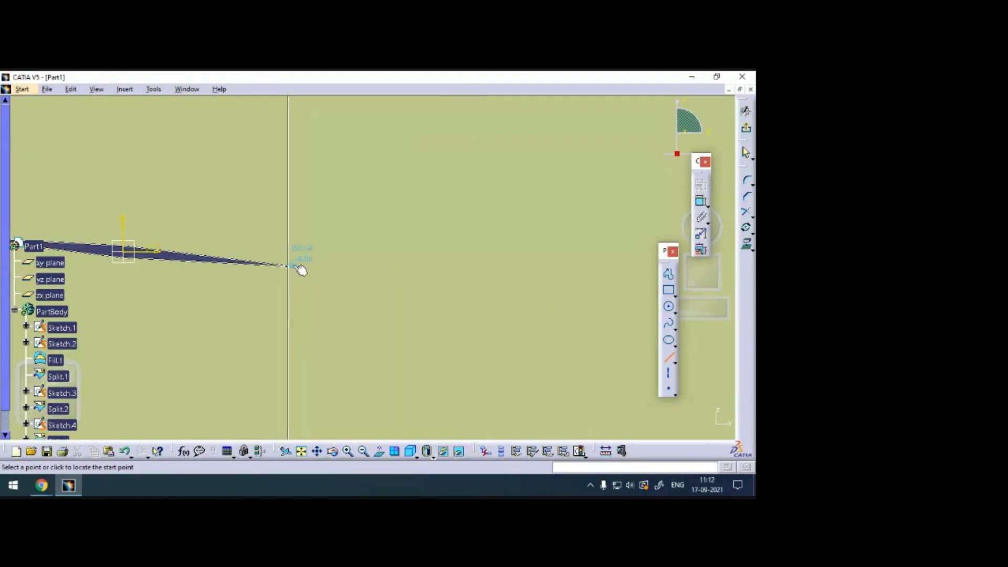
pyautogui.moveTo(435, 204); pyautogui.dragTo(473, 410, button='middle')
pyautogui.moveTo(487, 216); pyautogui.dragTo(500, 279, button='middle')
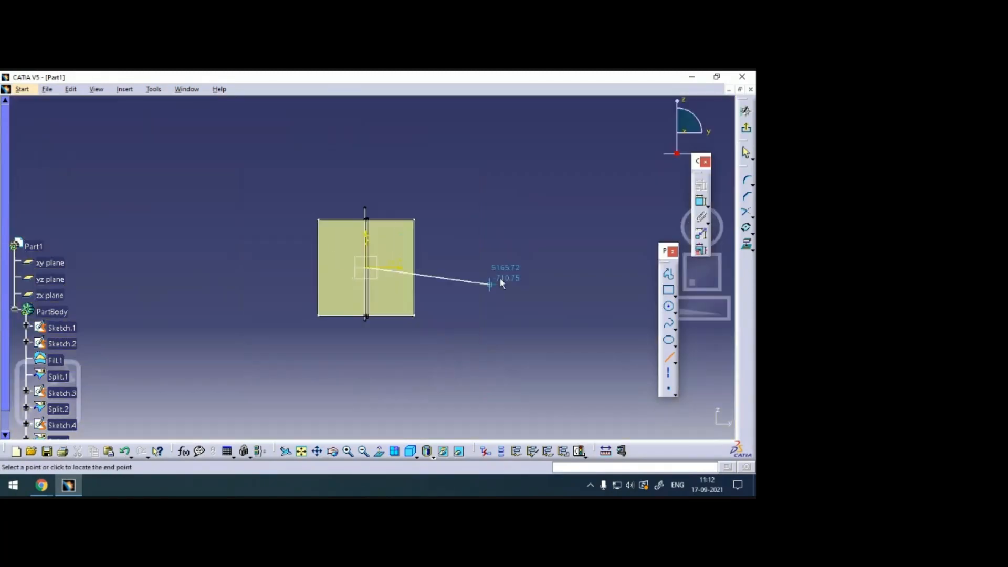
pyautogui.click(544, 266)
# Constrain the horizontal line to be coincident with the diamond cutout's right tip, then exit the sketch.
pyautogui.moveTo(410, 381); pyautogui.dragTo(382, 302, button='middle')
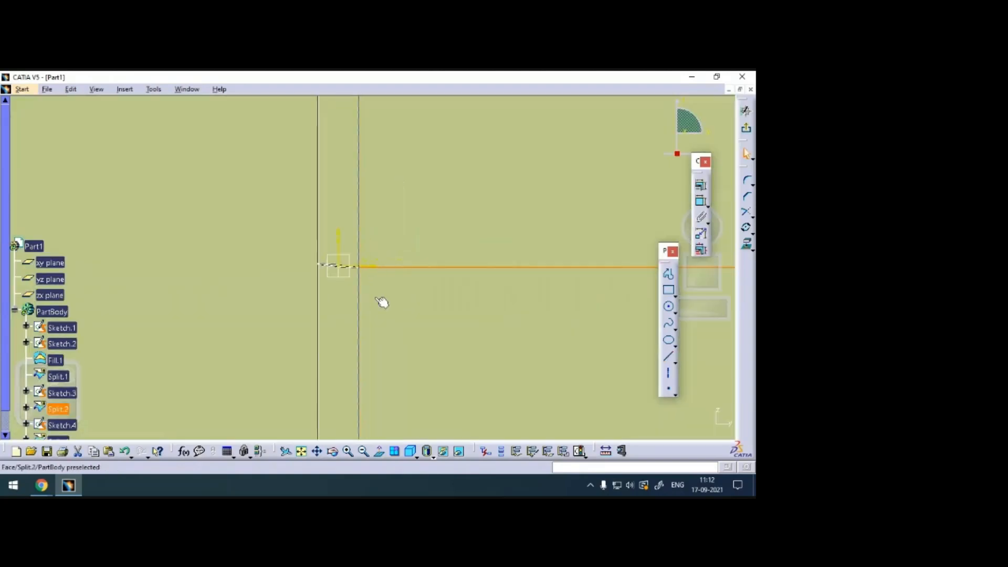
pyautogui.moveTo(403, 341); pyautogui.dragTo(370, 225, button='middle')
pyautogui.moveTo(326, 323); pyautogui.dragTo(320, 226, button='middle')
pyautogui.moveTo(241, 331); pyautogui.dragTo(602, 370, button='middle')
pyautogui.moveTo(349, 322); pyautogui.dragTo(421, 348, button='middle')
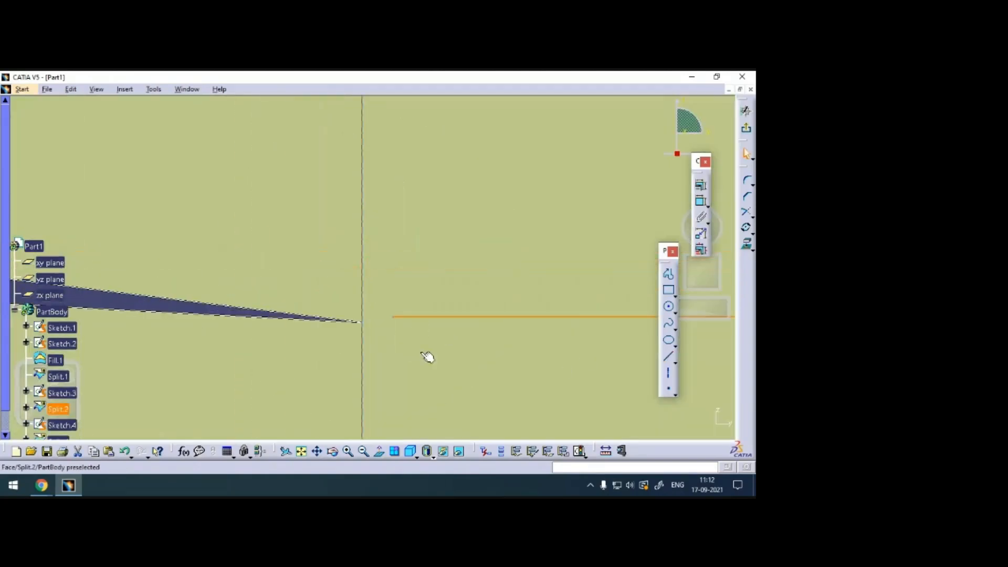
pyautogui.keyDown('ctrl'); pyautogui.click(367, 326); pyautogui.keyUp('ctrl')
pyautogui.click(701, 185)
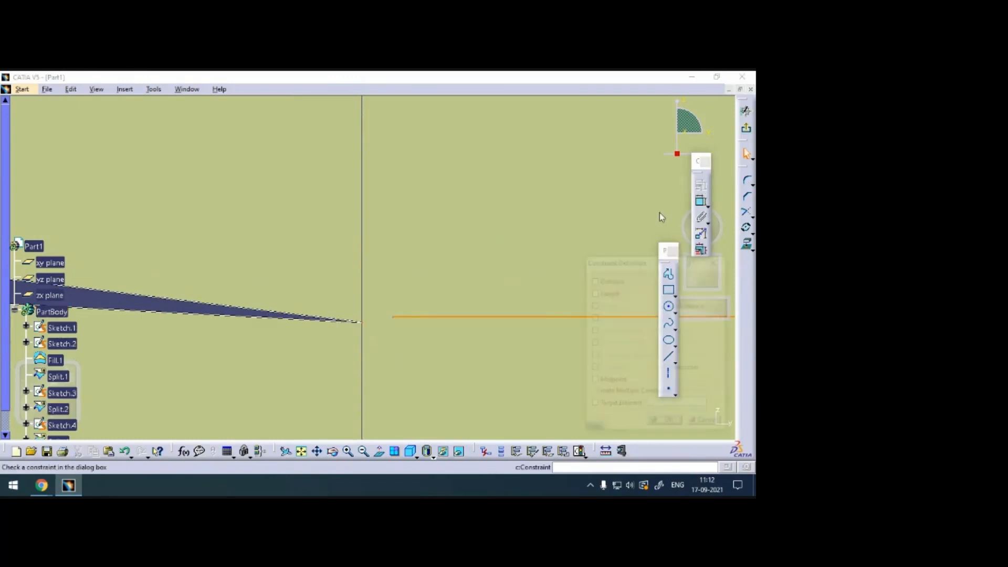
pyautogui.click(665, 305)
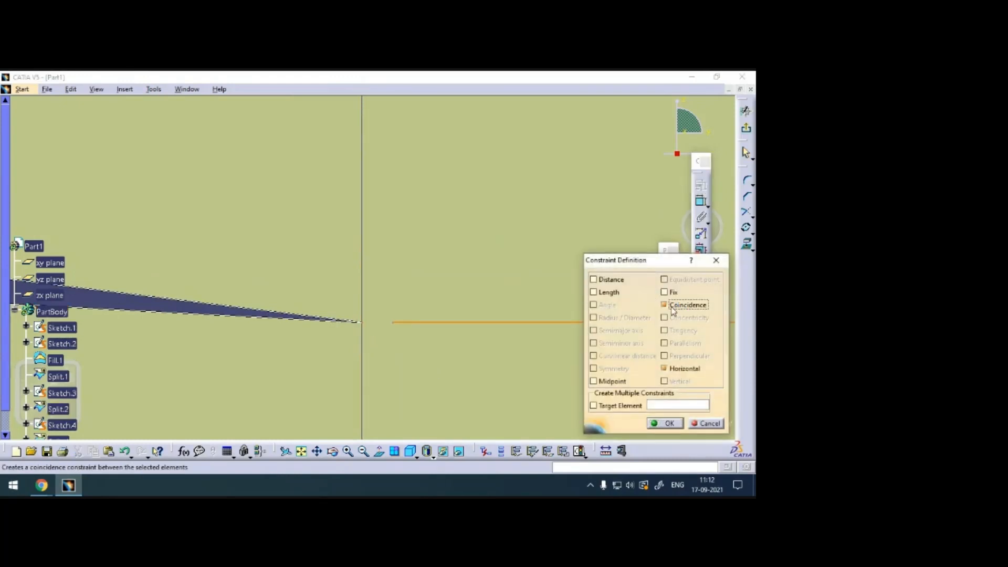
pyautogui.click(668, 423)
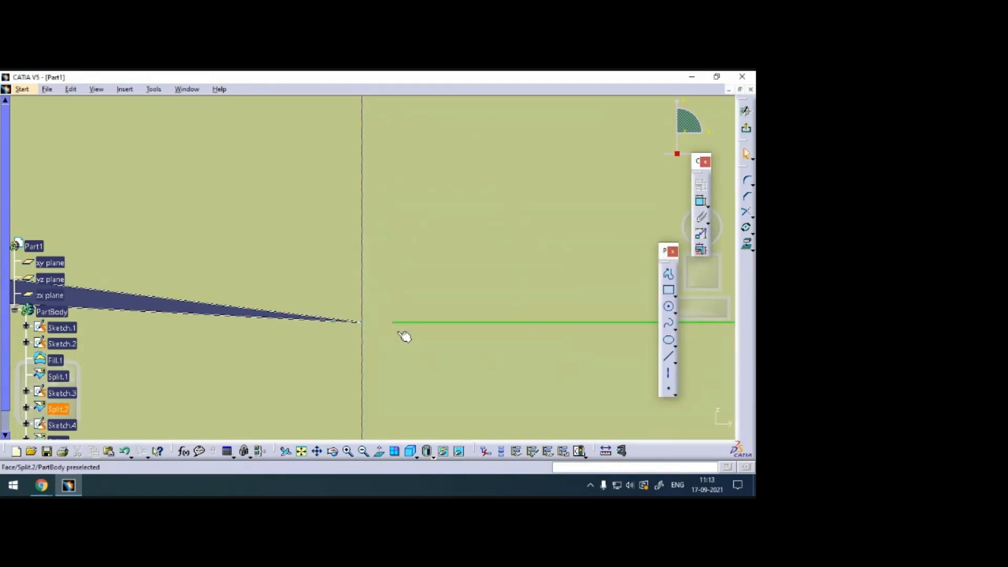
pyautogui.moveTo(530, 182)
pyautogui.mouseDown(button='middle')
pyautogui.moveTo(501, 415)
pyautogui.moveTo(503, 350)
pyautogui.moveTo(503, 379)
pyautogui.mouseUp(button='middle')
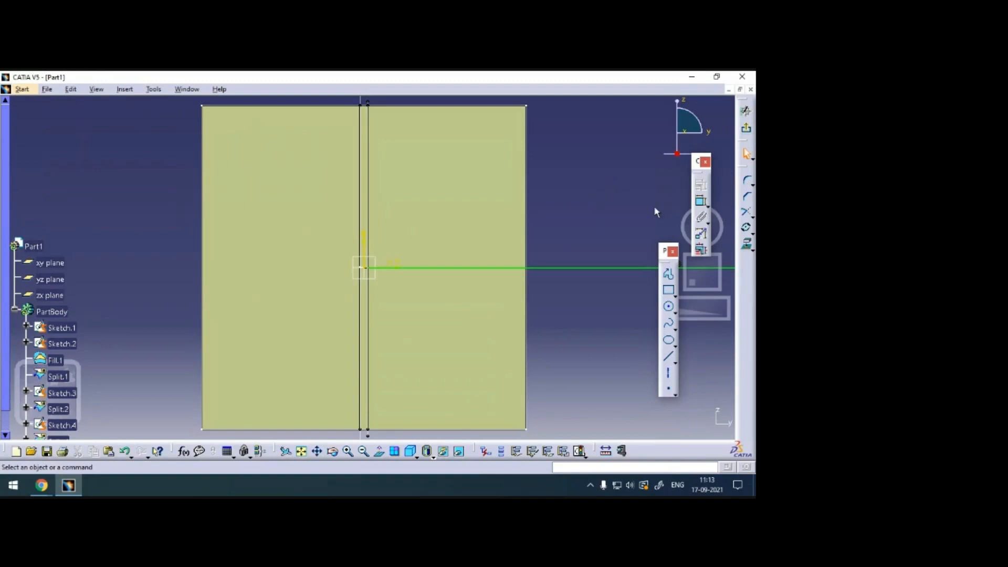
pyautogui.click(746, 129)
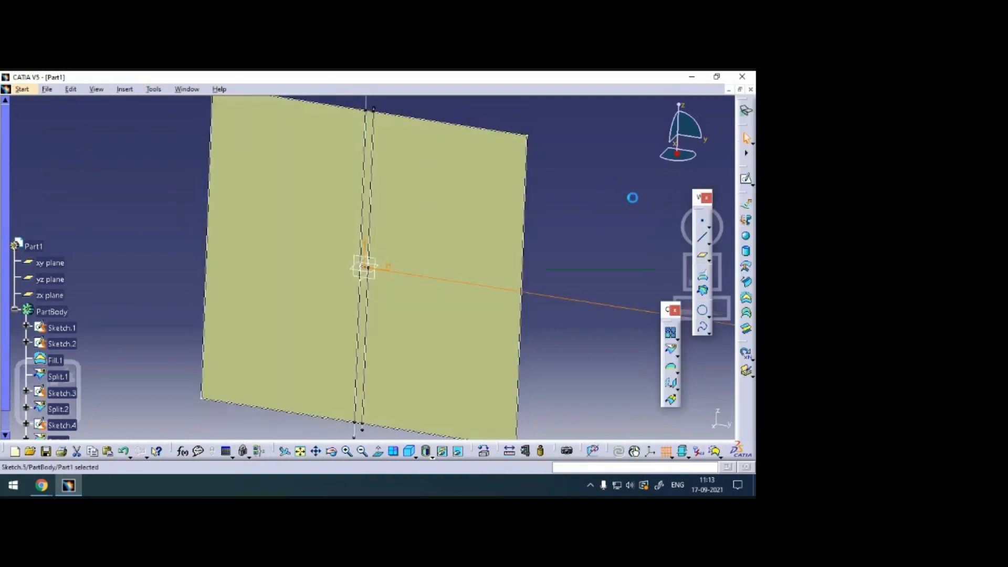
# Split the region right of the cutout along the horizontal line sketch, keeping both sides.
pyautogui.click(484, 230)
pyautogui.click(554, 305)
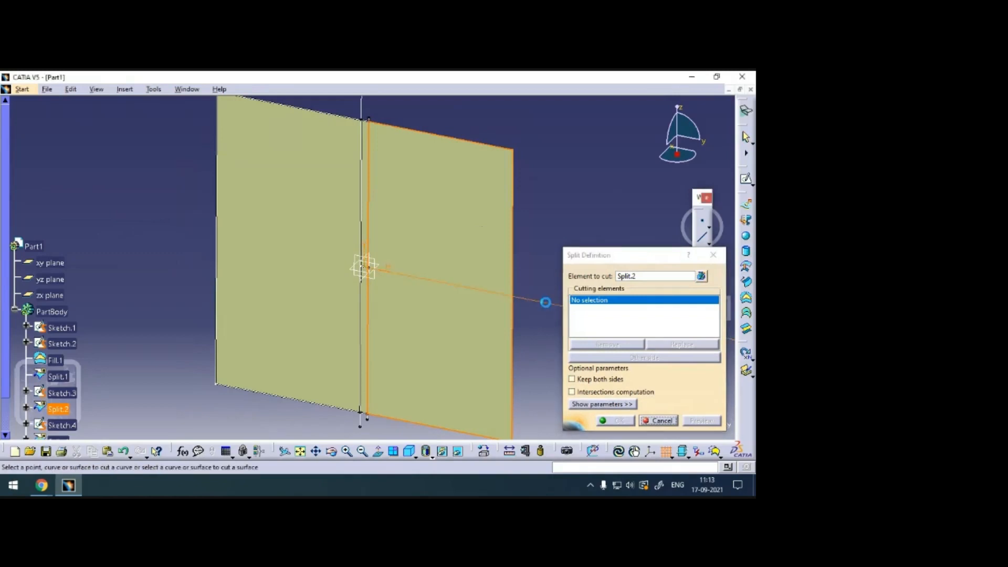
pyautogui.click(445, 301)
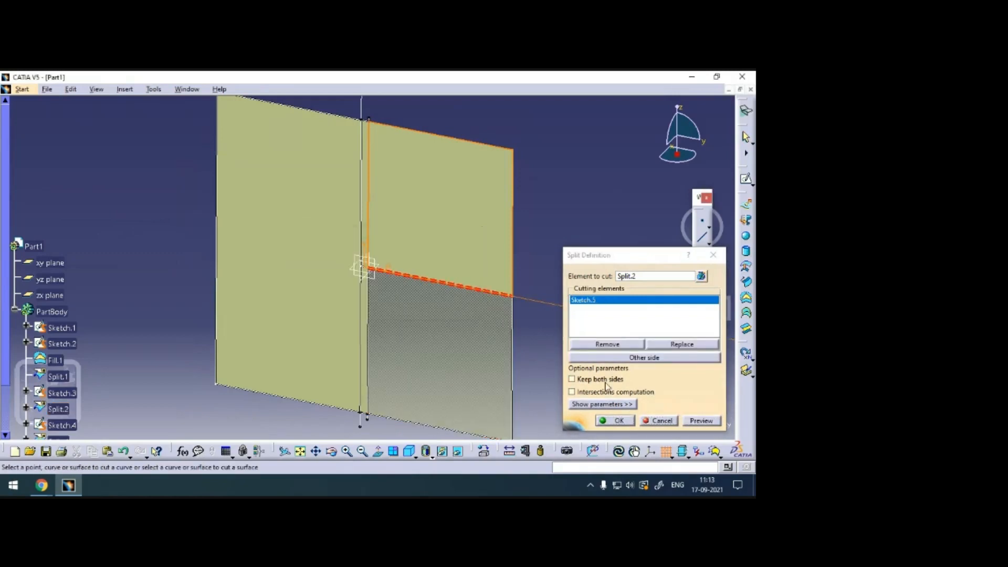
pyautogui.click(603, 379)
pyautogui.click(620, 421)
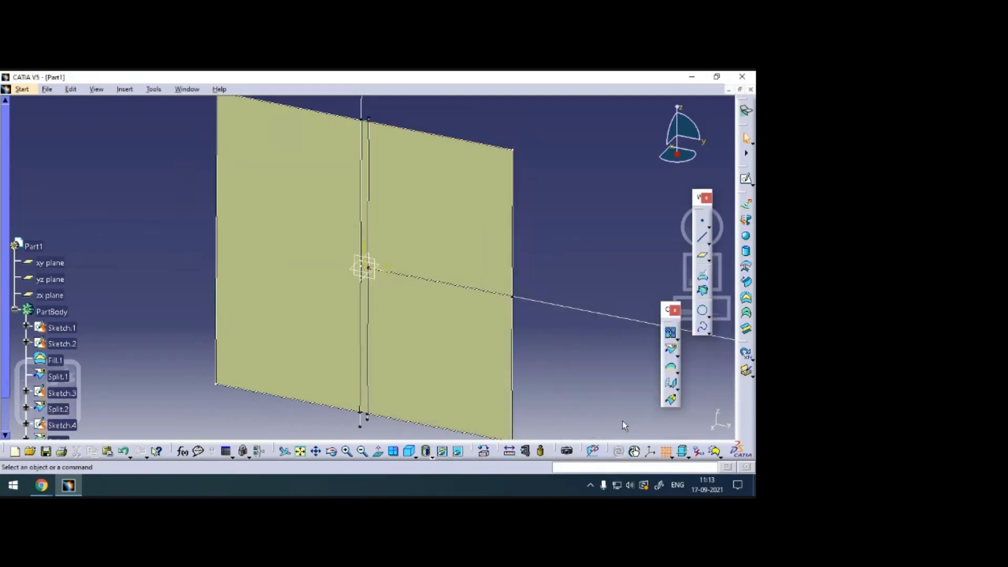
pyautogui.moveTo(573, 377); pyautogui.dragTo(541, 168, button='middle')
pyautogui.moveTo(415, 315); pyautogui.dragTo(388, 115, button='middle')
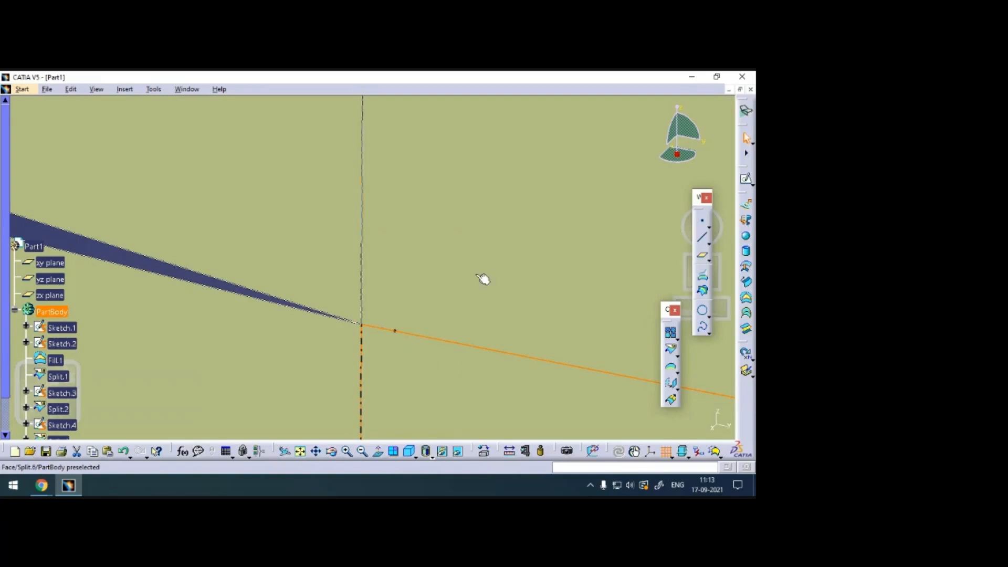
pyautogui.moveTo(496, 196); pyautogui.dragTo(499, 266, button='middle')
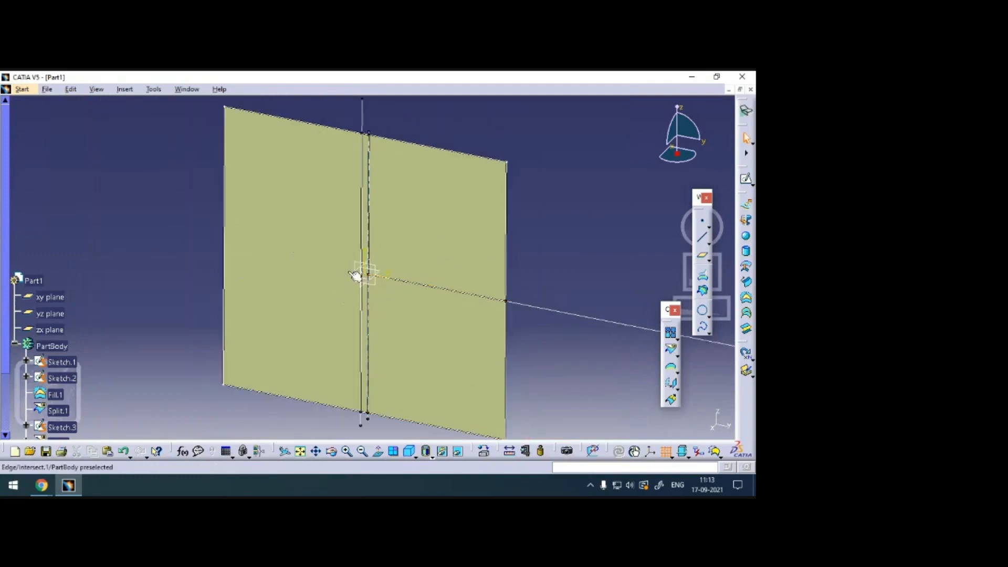
# Sketch another horizontal line on the yz plane from just outside the square's left edge to just short of the cutout's left tip.
pyautogui.click(317, 232)
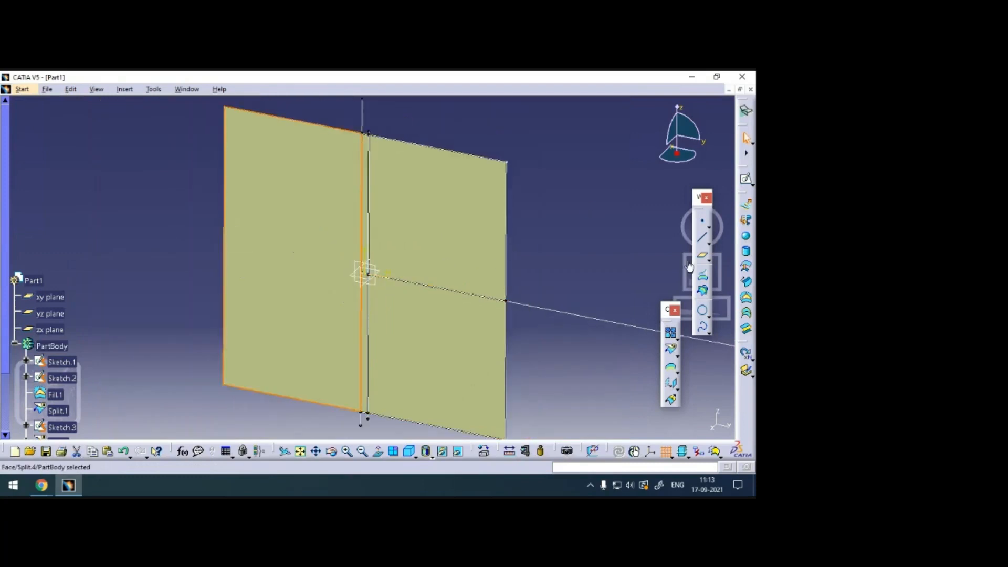
pyautogui.click(376, 272)
pyautogui.click(746, 180)
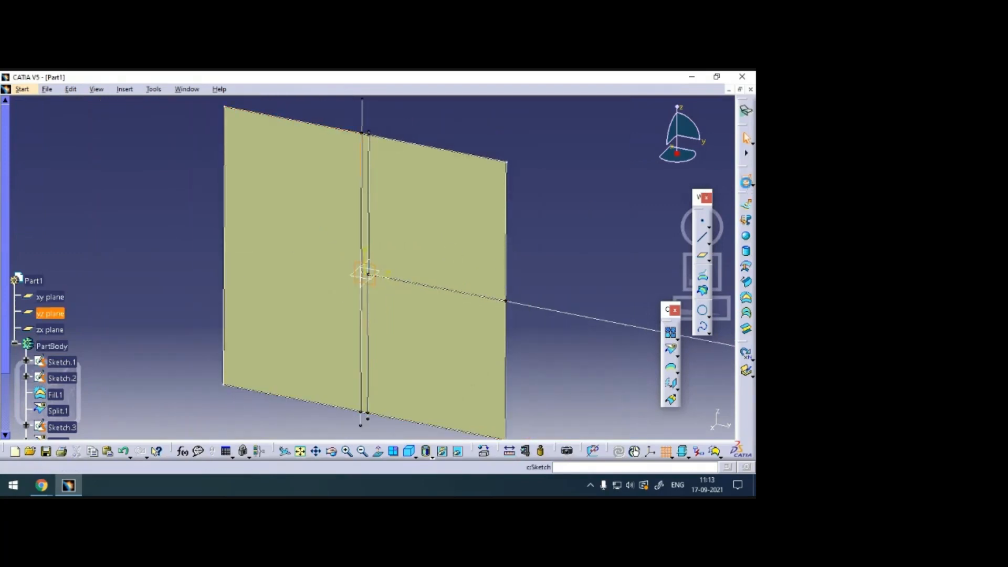
pyautogui.click(670, 360)
pyautogui.click(670, 361)
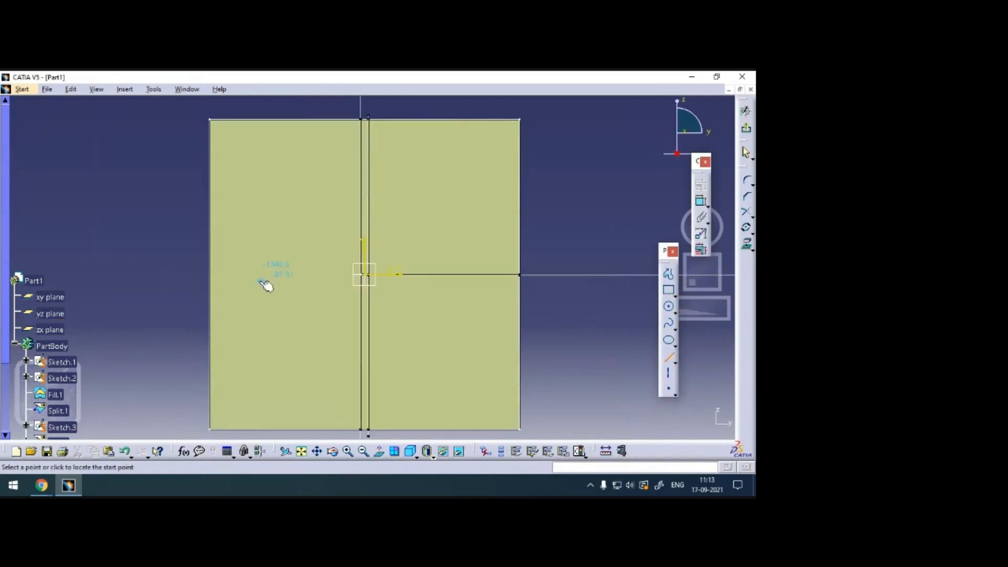
pyautogui.click(188, 285)
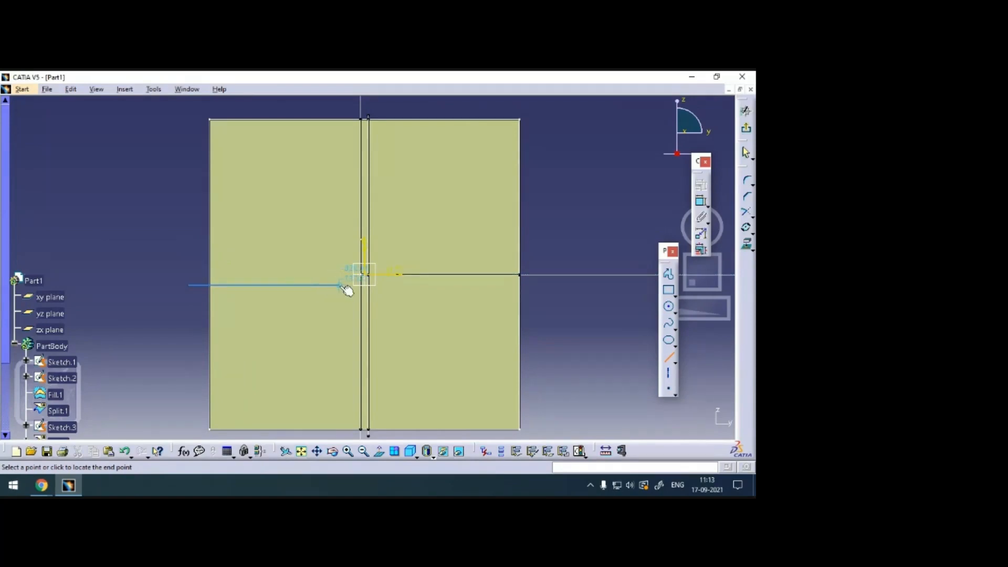
pyautogui.click(346, 286)
# Constrain the left horizontal line to be coincident with the diamond cutout's left tip, then exit the sketch.
pyautogui.keyDown('ctrl'); pyautogui.moveTo(394, 332); pyautogui.dragTo(383, 172, button='middle'); pyautogui.keyUp('ctrl')
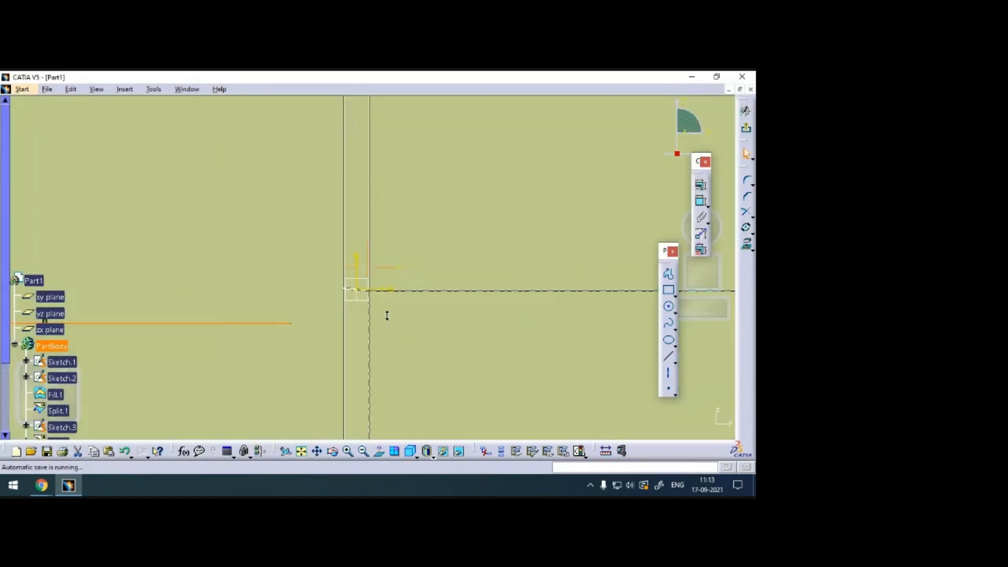
pyautogui.keyDown('ctrl'); pyautogui.moveTo(388, 221); pyautogui.dragTo(387, 142, button='middle'); pyautogui.keyUp('ctrl')
pyautogui.moveTo(231, 349)
pyautogui.mouseDown(button='middle')
pyautogui.moveTo(389, 250)
pyautogui.moveTo(619, 131)
pyautogui.mouseUp(button='middle')
pyautogui.moveTo(333, 333); pyautogui.dragTo(547, 212, button='middle')
pyautogui.moveTo(312, 252)
pyautogui.mouseDown(button='middle')
pyautogui.moveTo(371, 218)
pyautogui.moveTo(367, 259)
pyautogui.mouseUp(button='middle')
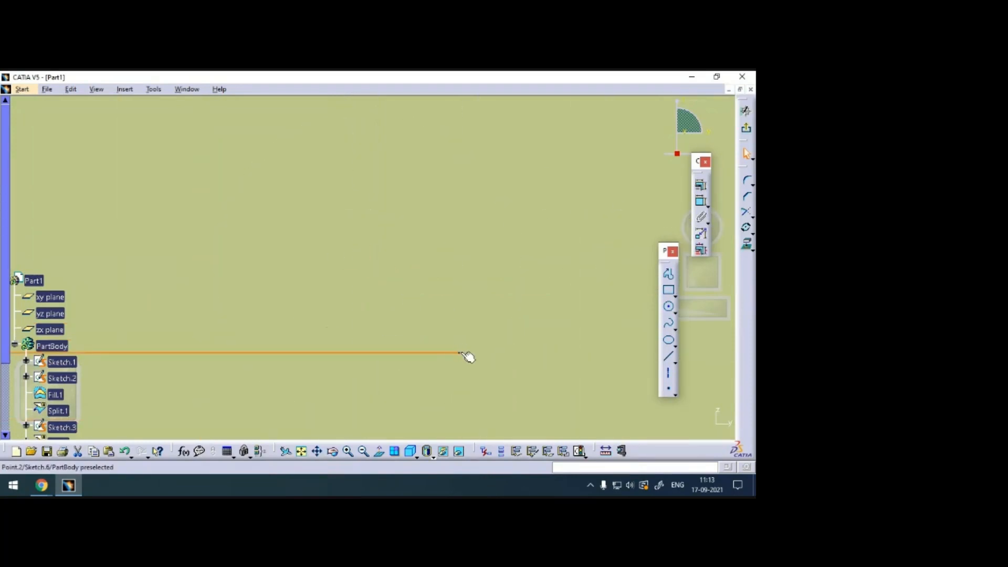
pyautogui.moveTo(638, 137); pyautogui.dragTo(377, 251, button='middle')
pyautogui.moveTo(491, 274)
pyautogui.mouseDown(button='middle')
pyautogui.moveTo(414, 306)
pyautogui.moveTo(412, 234)
pyautogui.moveTo(326, 239)
pyautogui.mouseUp(button='middle')
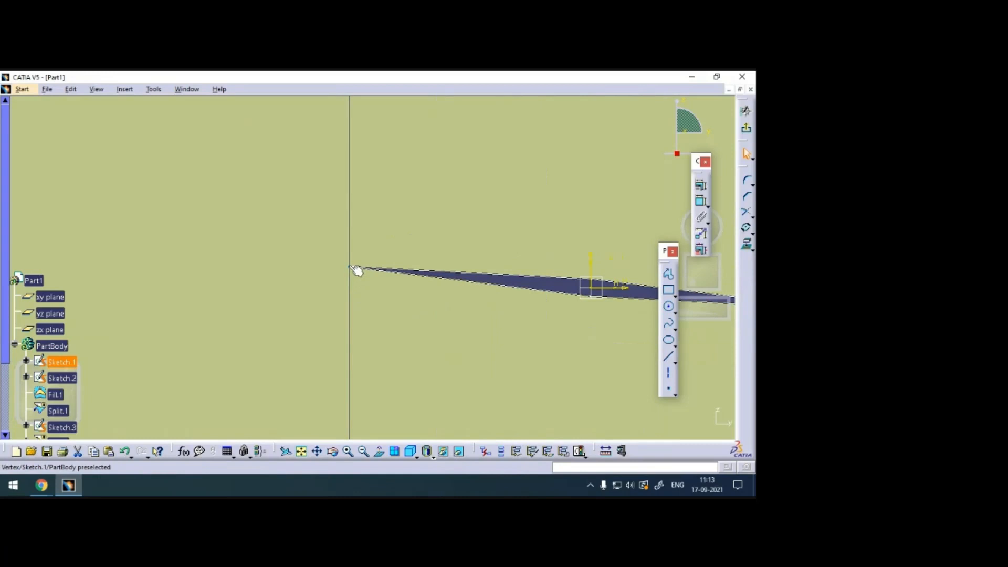
pyautogui.click(356, 270)
pyautogui.click(701, 202)
pyautogui.click(665, 305)
pyautogui.click(670, 422)
pyautogui.moveTo(509, 142); pyautogui.dragTo(534, 273, button='middle')
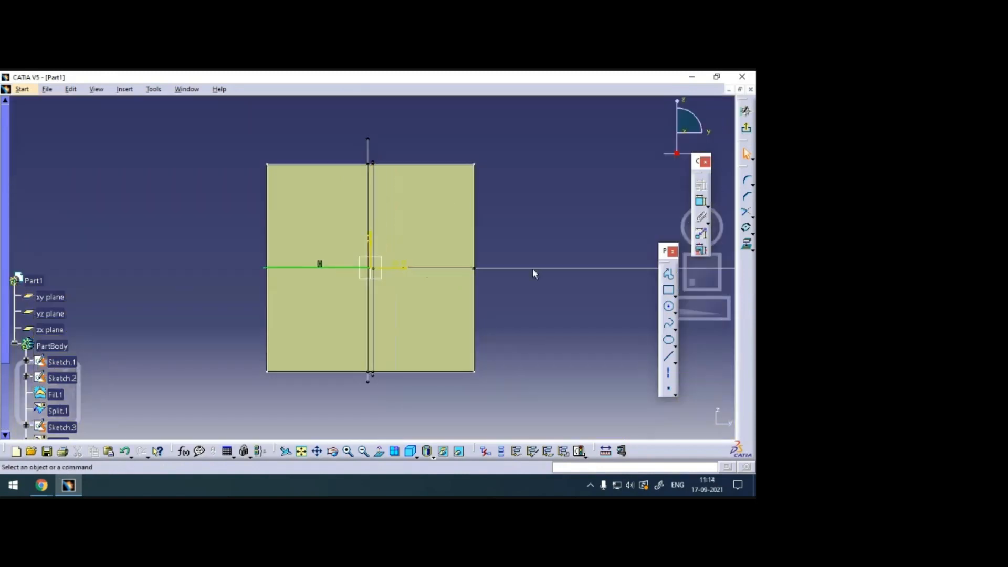
pyautogui.click(746, 111)
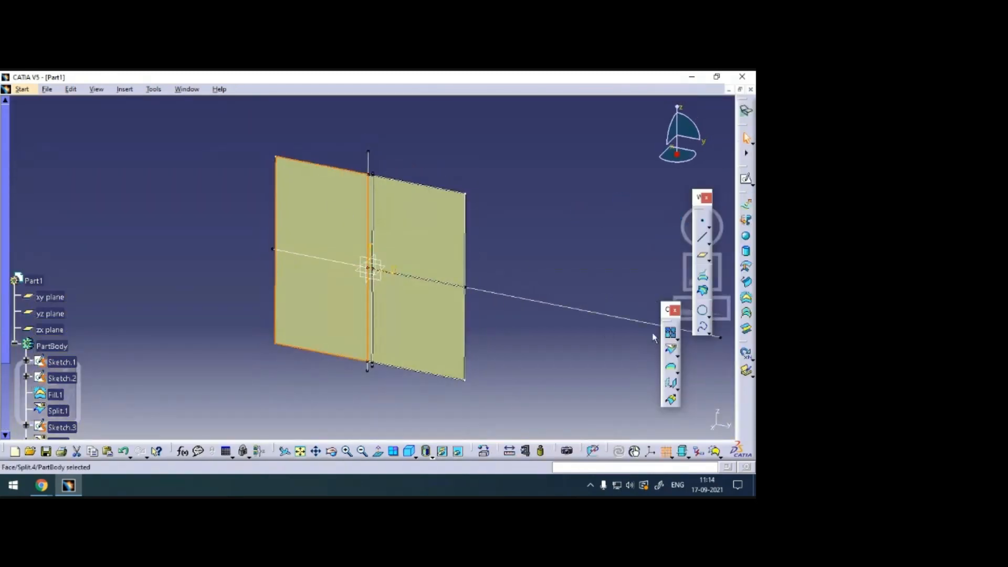
# Split the region left of the cutout along the left horizontal line sketch, keeping both sides.
pyautogui.click(670, 350)
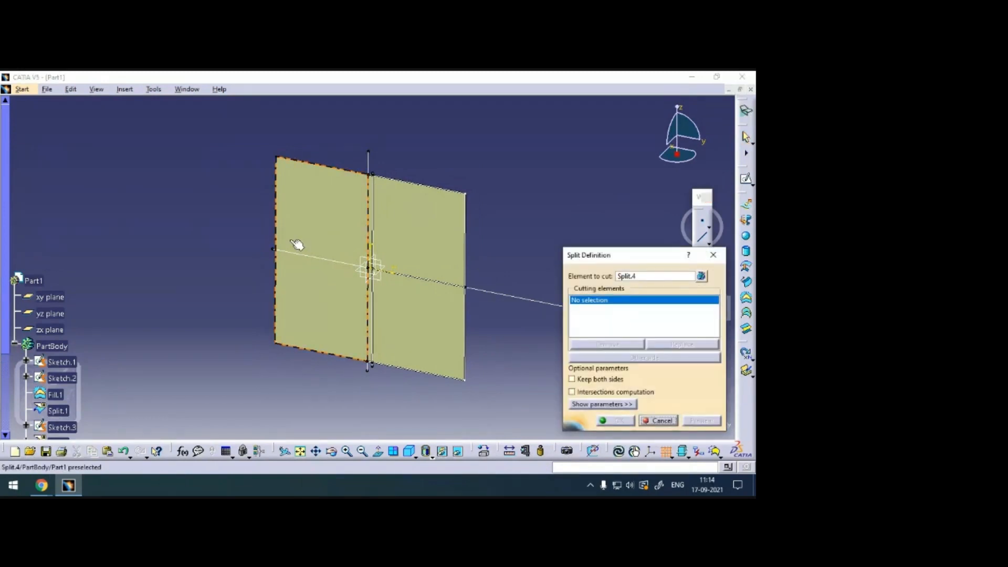
pyautogui.click(309, 258)
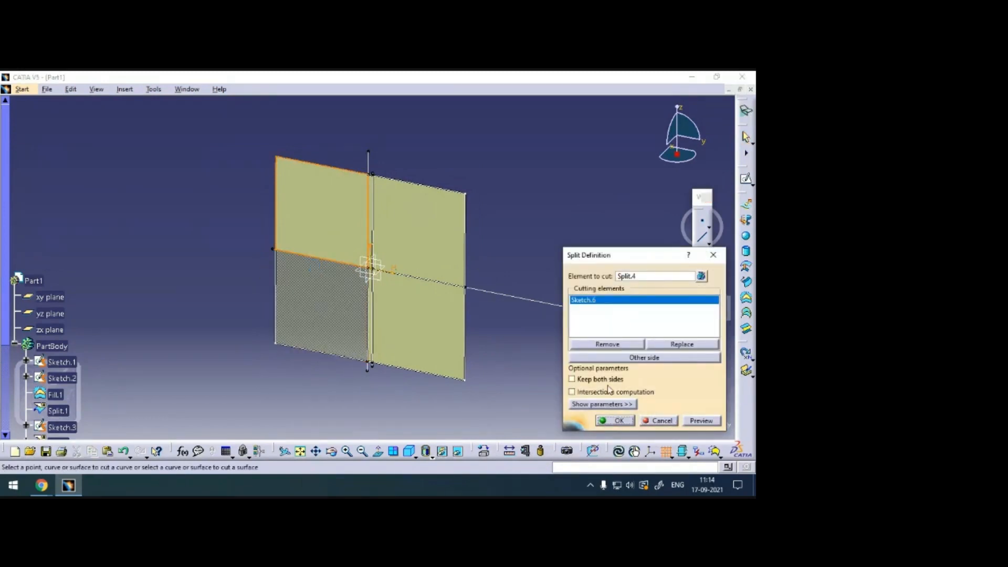
pyautogui.click(599, 383)
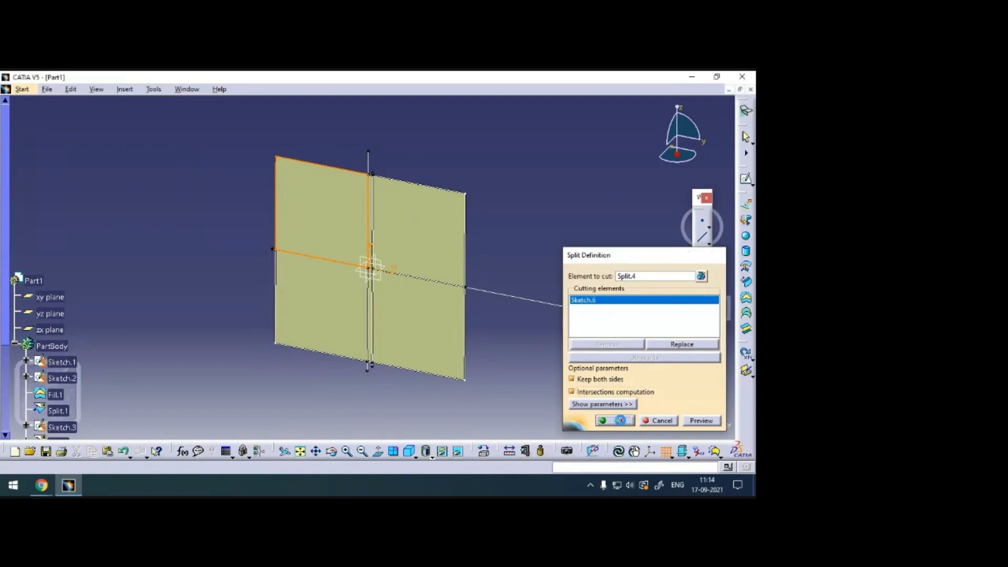
pyautogui.click(615, 420)
# Examine the split regions and the edges meeting at the diamond cutout's tips.
pyautogui.keyDown('ctrl'); pyautogui.moveTo(580, 376); pyautogui.dragTo(523, 167, button='middle'); pyautogui.keyUp('ctrl')
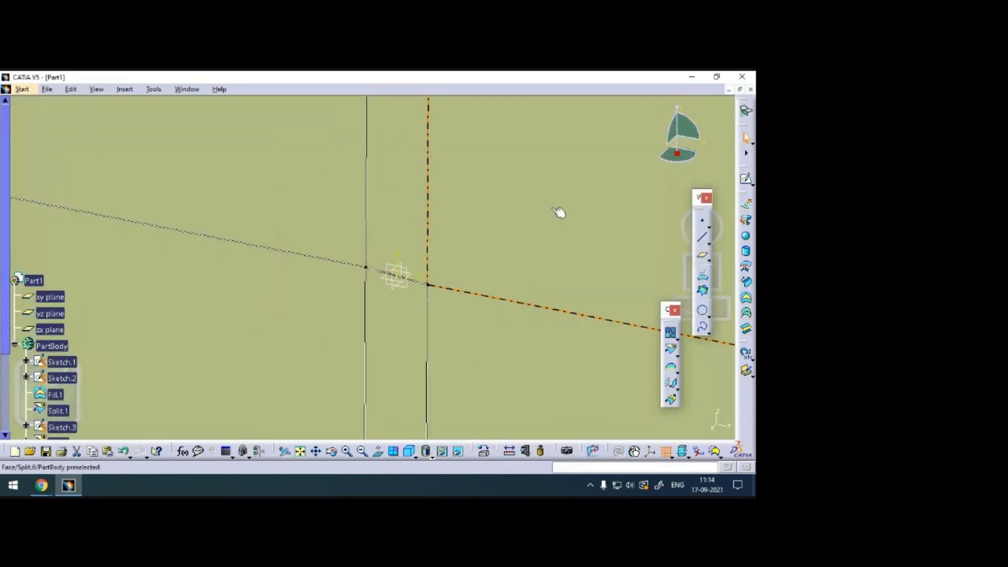
pyautogui.click(398, 345)
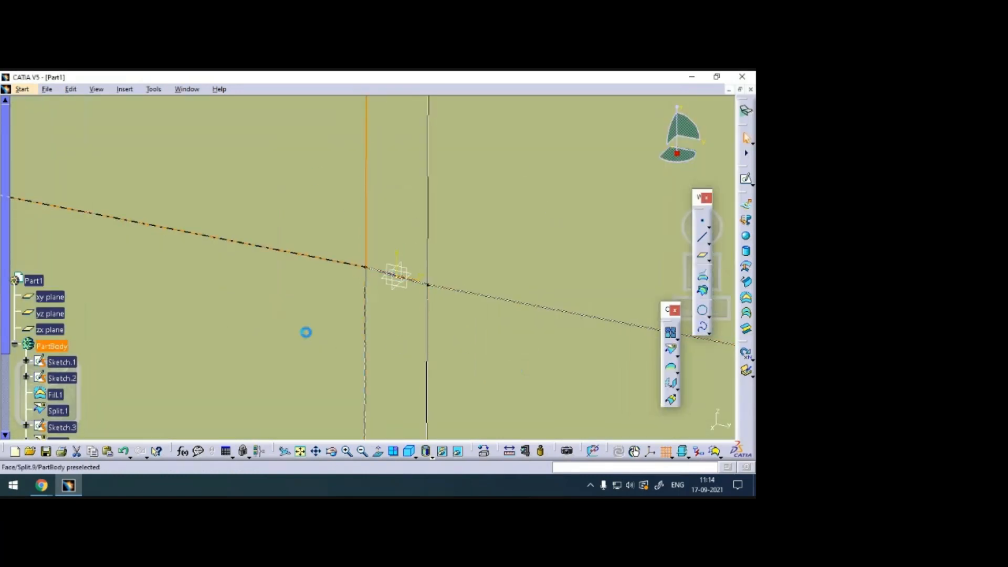
pyautogui.keyDown('ctrl'); pyautogui.moveTo(509, 339); pyautogui.dragTo(474, 148, button='middle'); pyautogui.keyUp('ctrl')
pyautogui.moveTo(551, 234); pyautogui.dragTo(279, 134, button='middle')
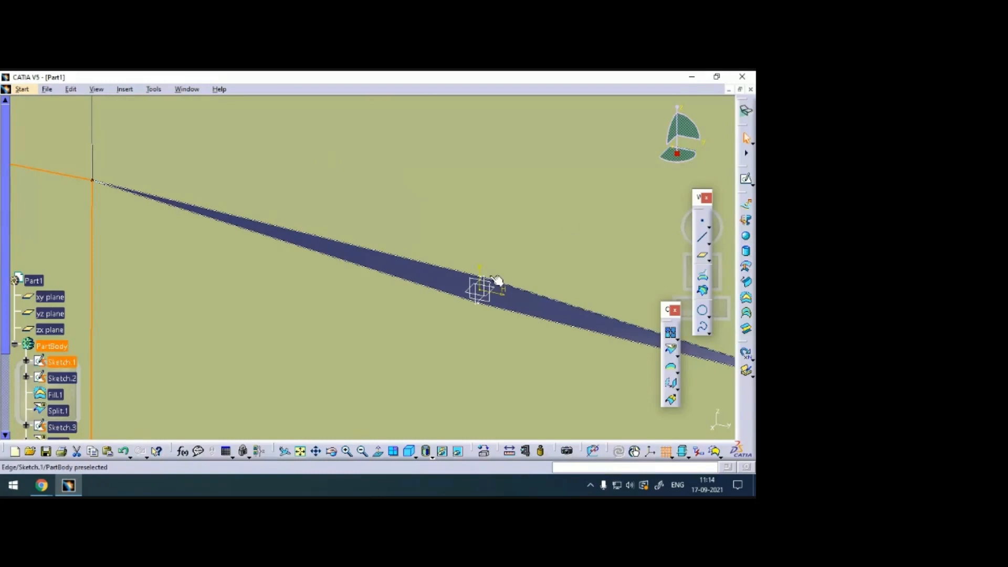
pyautogui.keyDown('ctrl'); pyautogui.moveTo(480, 168); pyautogui.dragTo(489, 370, button='middle'); pyautogui.keyUp('ctrl')
pyautogui.moveTo(496, 187)
pyautogui.keyDown('ctrl'); pyautogui.mouseDown(button='middle')
pyautogui.moveTo(483, 233)
pyautogui.moveTo(493, 336)
pyautogui.mouseUp(button='middle'); pyautogui.keyUp('ctrl')
pyautogui.click(535, 231)
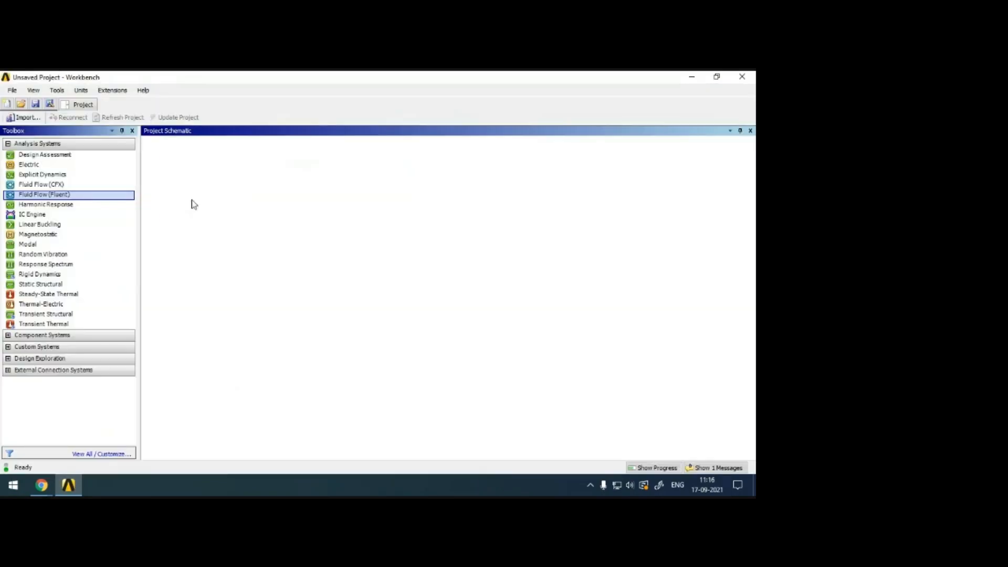
# Switch to ANSYS Workbench, add a standalone Fluid Flow (Fluent) system to the project schematic, and allow the RSM Job Manager Service through the firewall.
pyautogui.moveTo(191, 203); pyautogui.dragTo(227, 208)
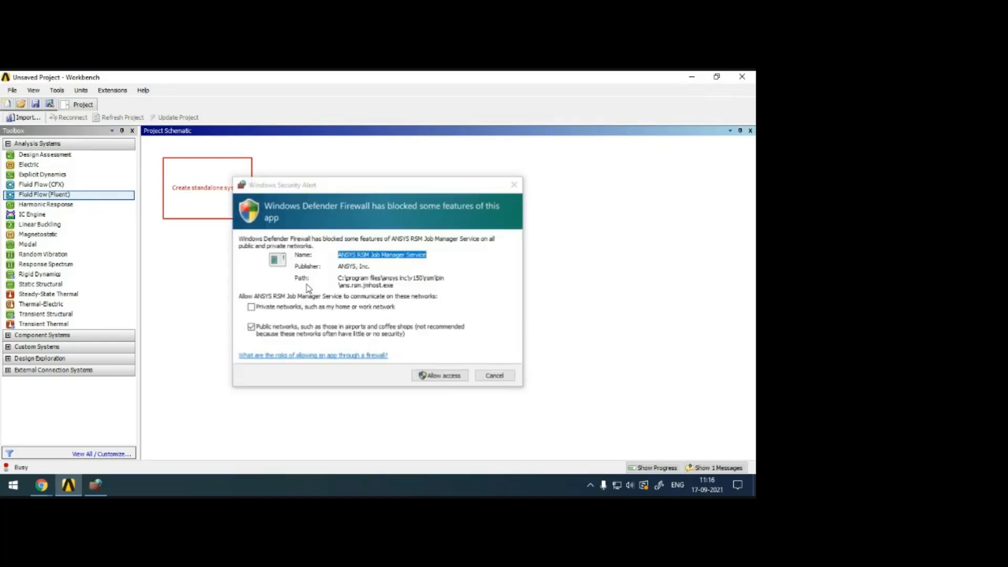
pyautogui.click(447, 382)
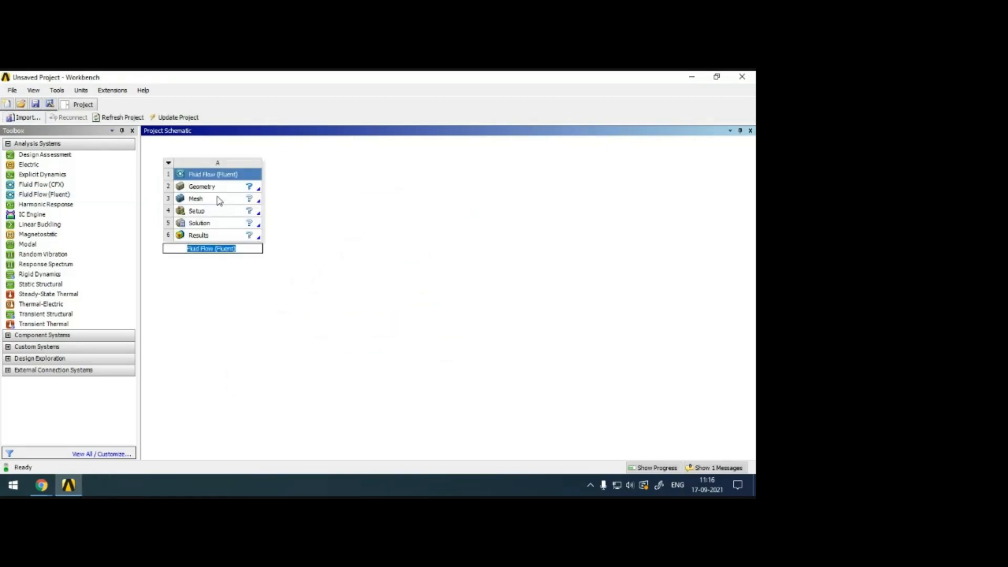
# Import the file diamond airfoil.igs from the Desktop as the Fluent system's geometry.
pyautogui.click(225, 191)
pyautogui.rightClick(225, 191)
pyautogui.moveTo(318, 209)
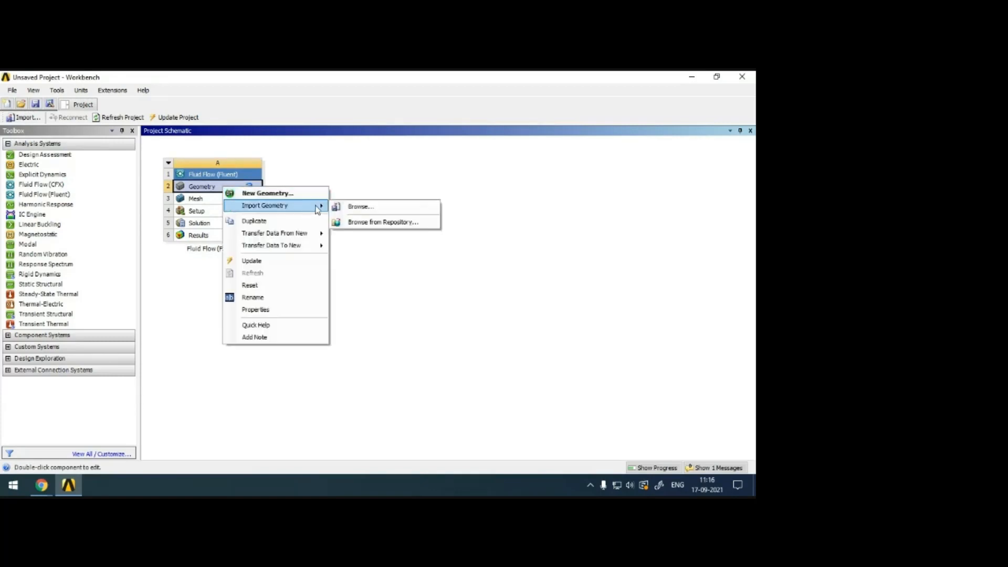
pyautogui.click(388, 211)
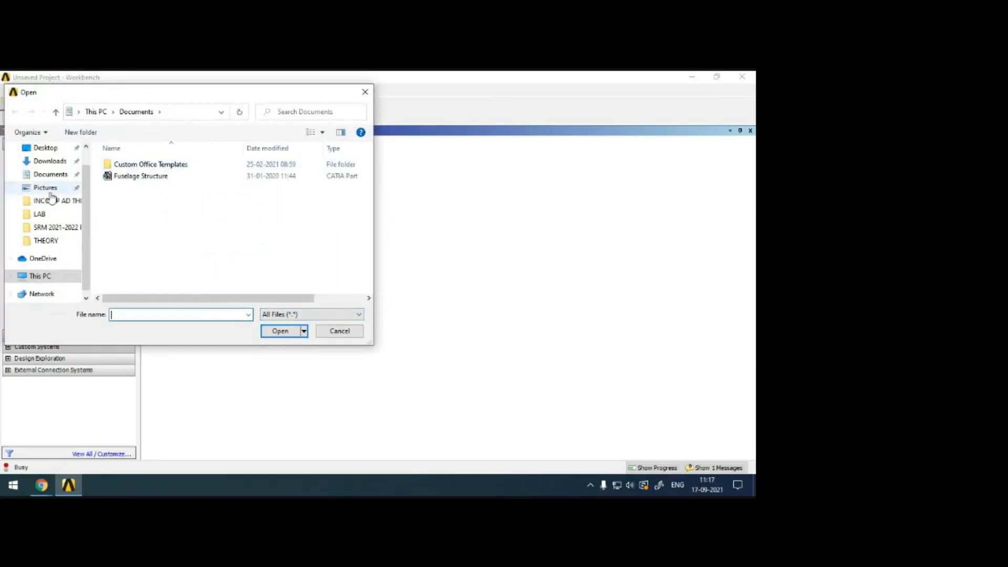
pyautogui.click(45, 147)
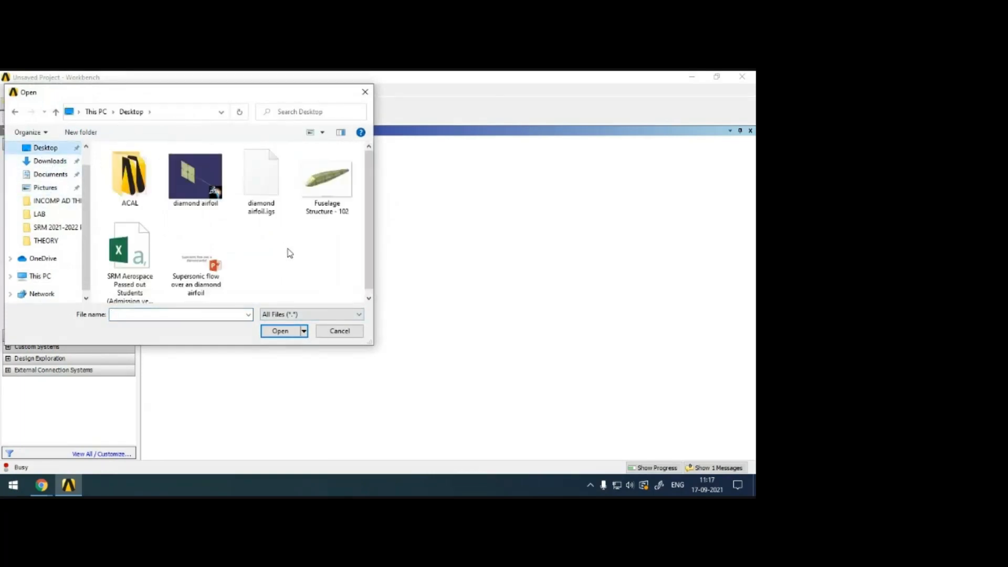
pyautogui.click(264, 182)
pyautogui.click(282, 332)
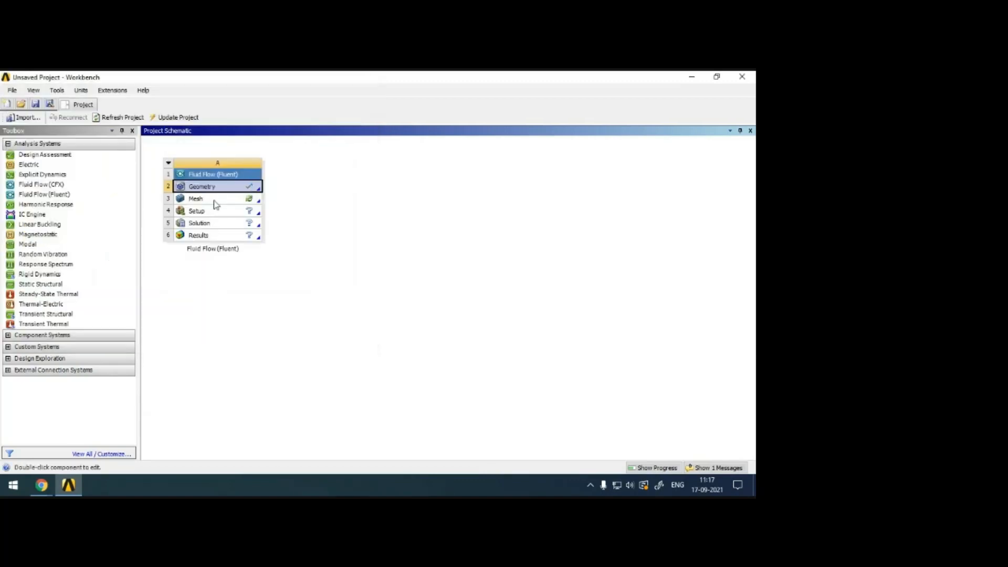
# Open the imported geometry for editing in DesignModeler and allow the AnsysWB Module through the firewall.
pyautogui.rightClick(197, 190)
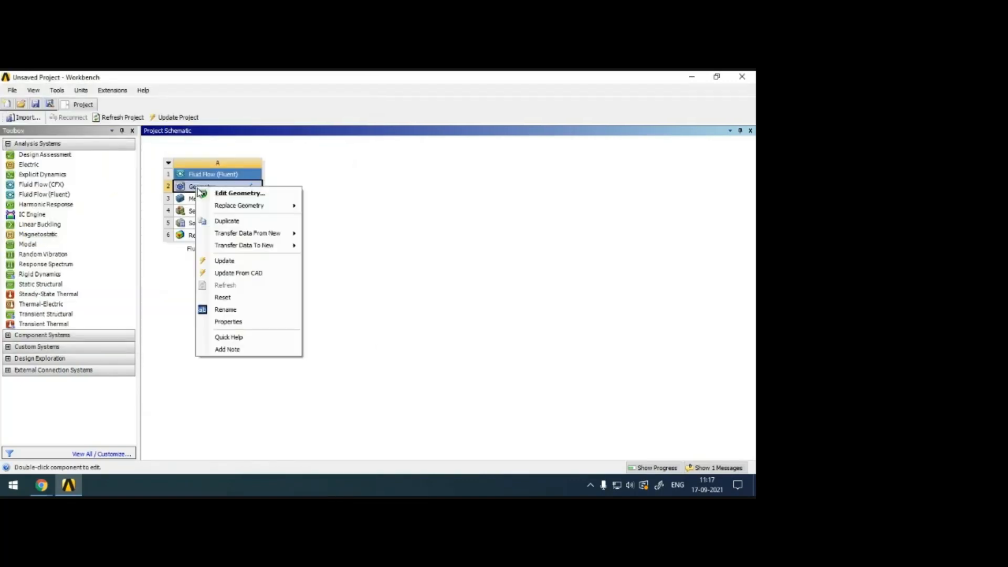
pyautogui.click(233, 195)
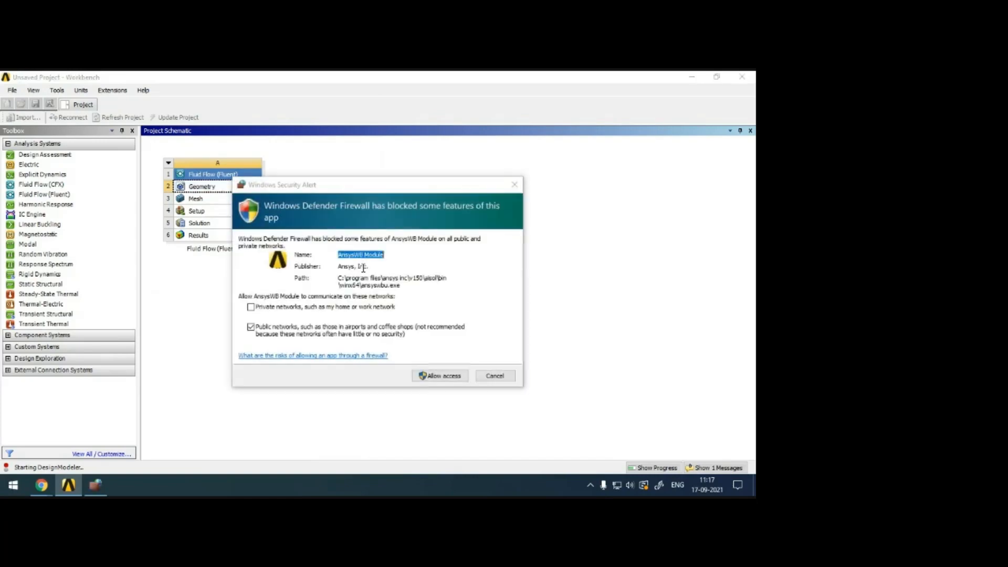
pyautogui.click(450, 375)
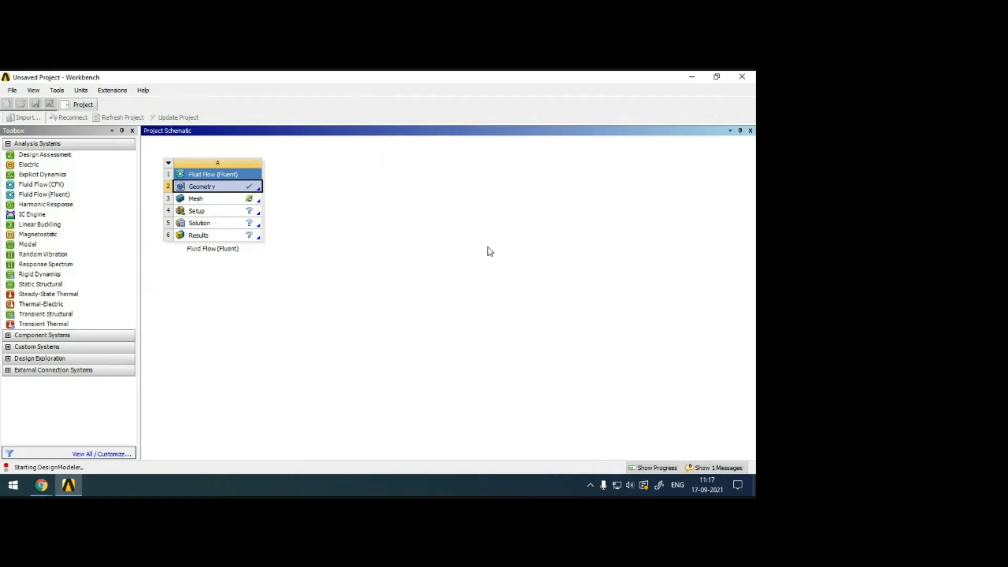
pyautogui.scroll(-1, 668, 231)
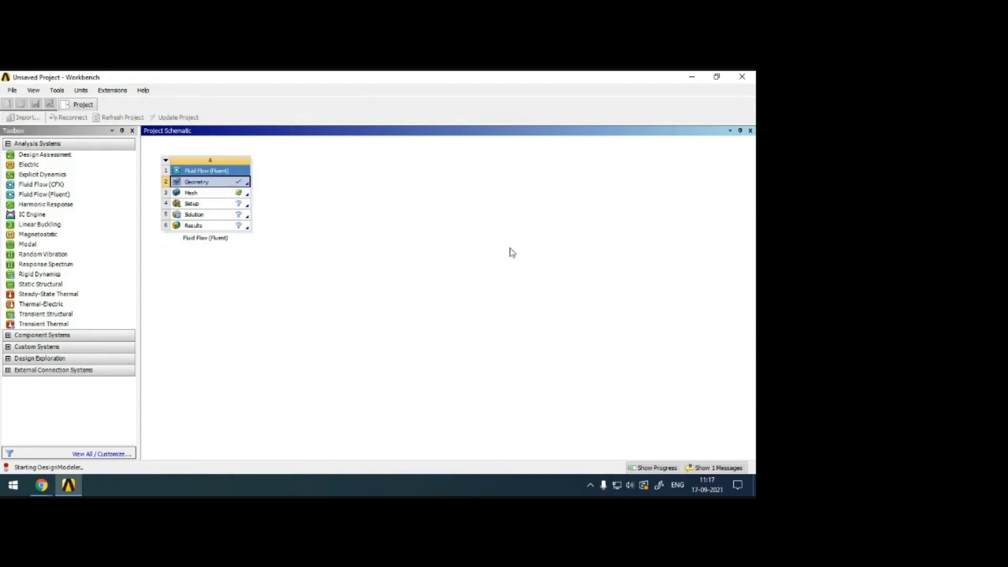
pyautogui.click(716, 77)
pyautogui.rightClick(707, 103)
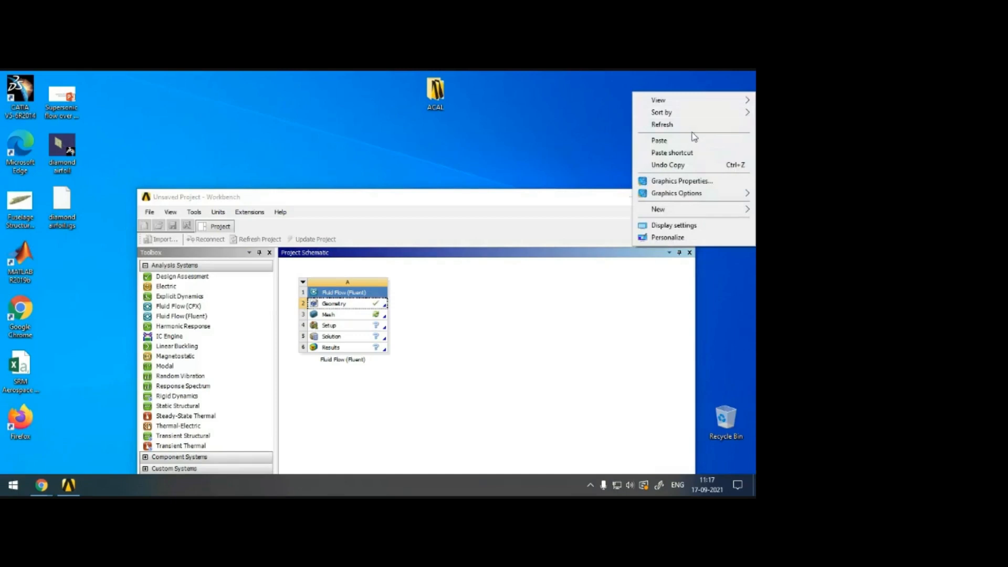
pyautogui.click(697, 121)
pyautogui.rightClick(707, 103)
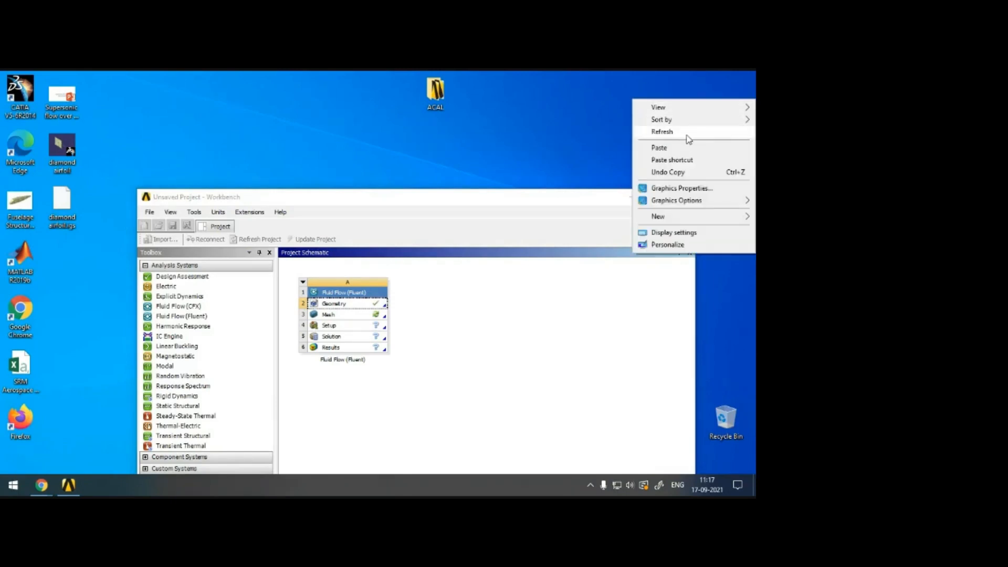
pyautogui.click(689, 130)
pyautogui.moveTo(551, 201); pyautogui.dragTo(446, 84)
pyautogui.rightClick(680, 115)
pyautogui.click(686, 149)
pyautogui.rightClick(680, 136)
pyautogui.click(682, 169)
pyautogui.rightClick(740, 112)
pyautogui.click(676, 146)
pyautogui.rightClick(715, 118)
pyautogui.click(676, 153)
pyautogui.rightClick(733, 124)
pyautogui.click(682, 151)
pyautogui.rightClick(730, 112)
pyautogui.click(687, 142)
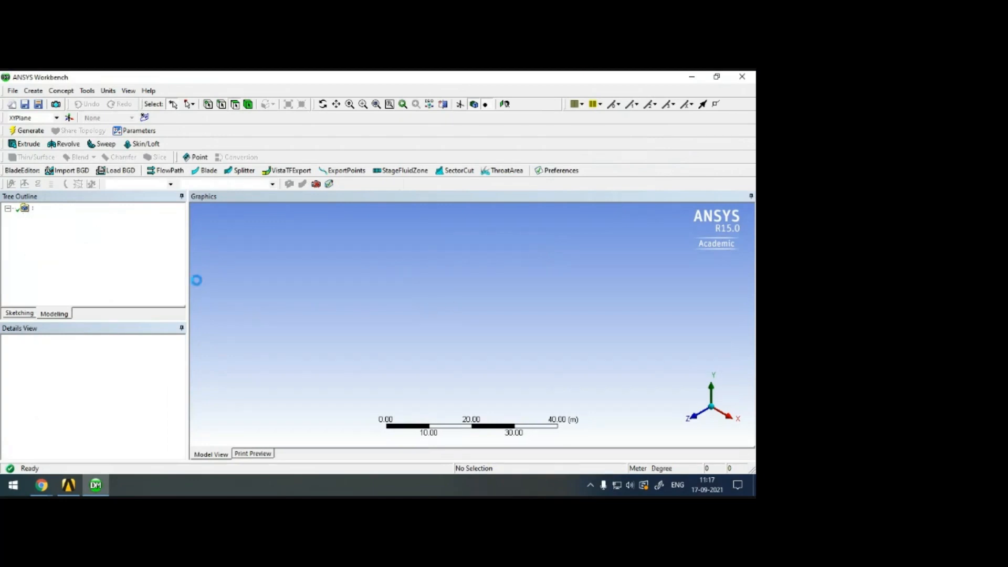
# Generate the imported airfoil geometry and orient the view along the X axis, facing the YZ plane.
pyautogui.click(24, 131)
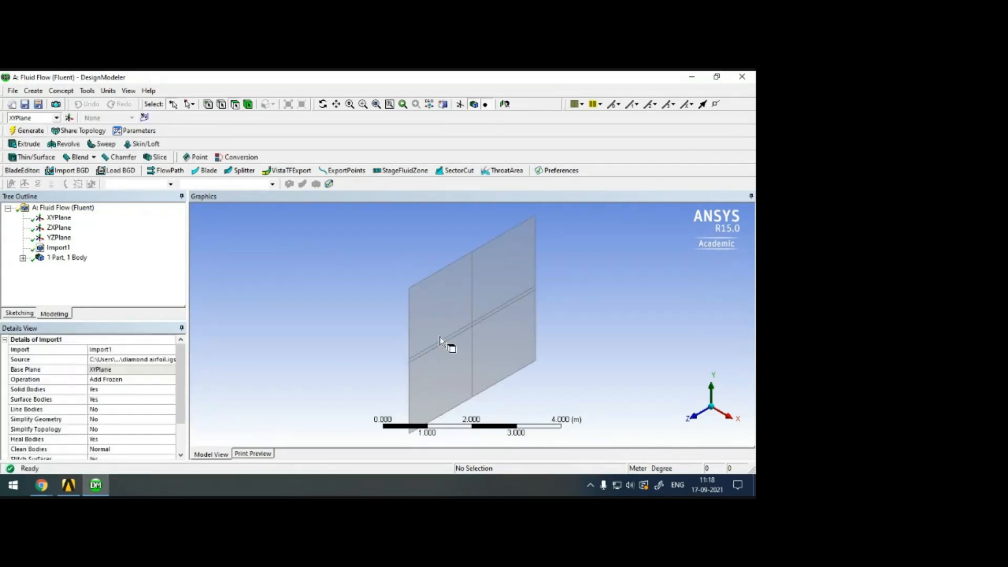
pyautogui.click(694, 421)
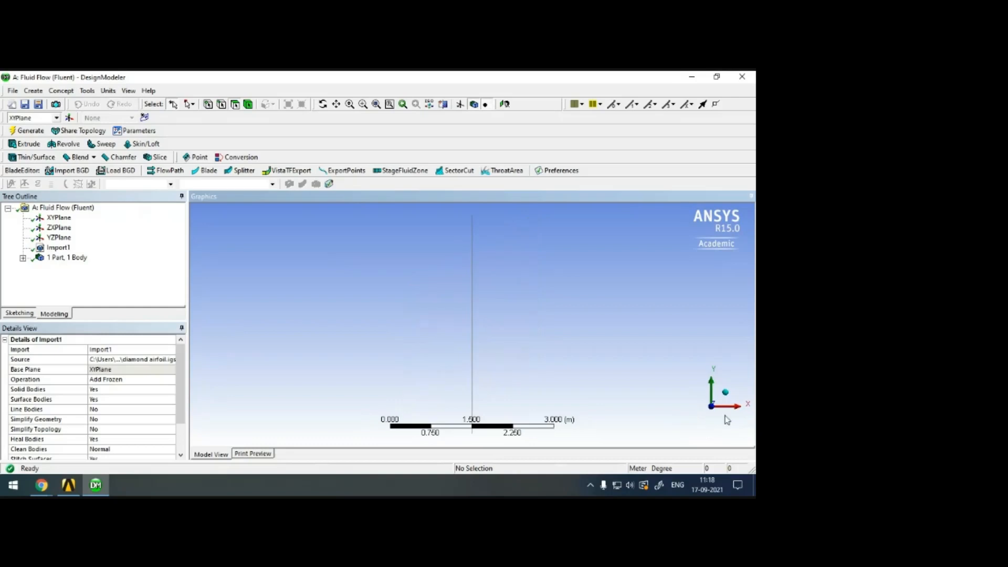
pyautogui.click(737, 409)
pyautogui.moveTo(460, 313); pyautogui.dragTo(464, 314, button='middle')
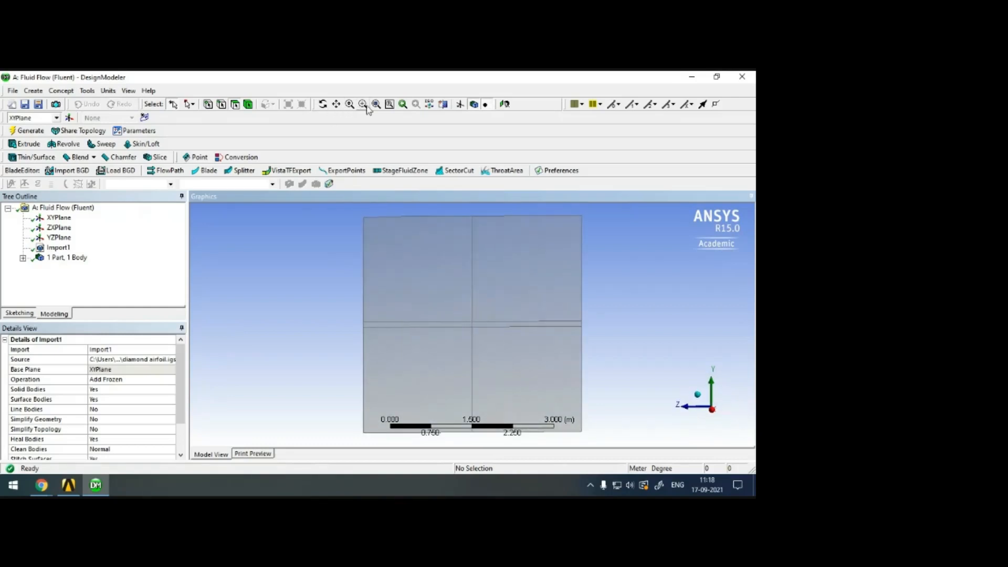
# Examine the diamond cutout's orientation and the dividing edges running from its tips.
pyautogui.click(336, 104)
pyautogui.scroll(10, 490, 314)
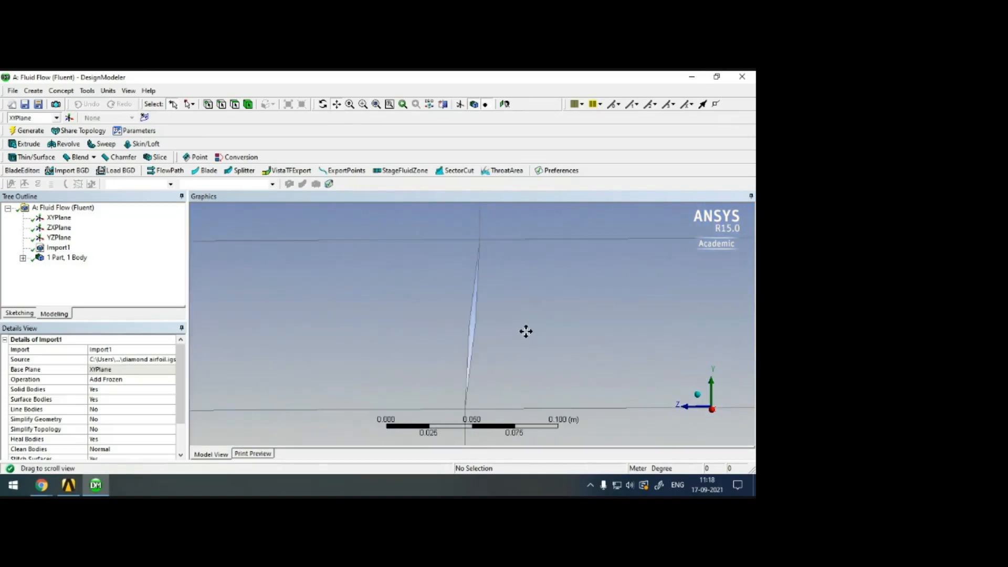
pyautogui.scroll(-4, 525, 332)
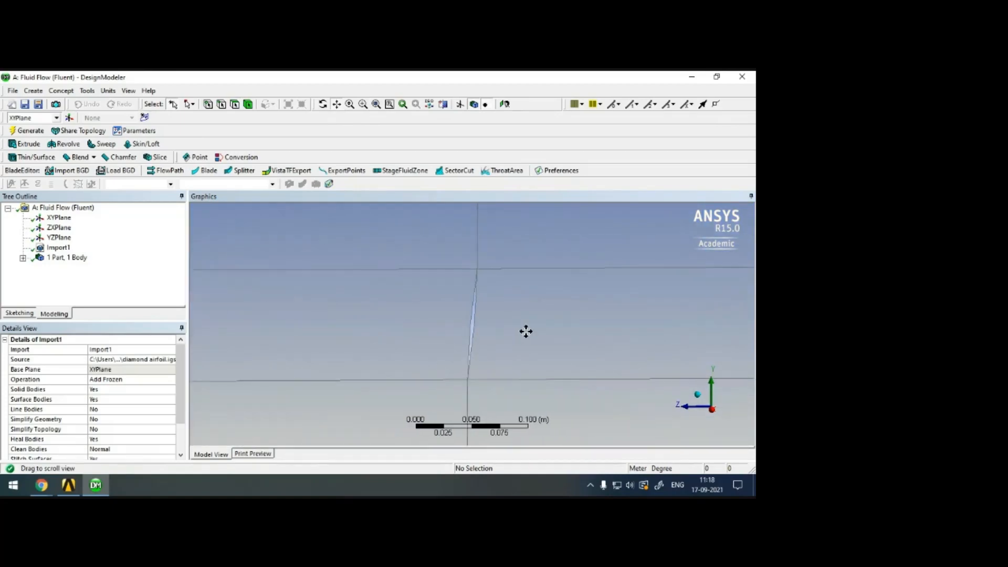
pyautogui.scroll(-6, 526, 331)
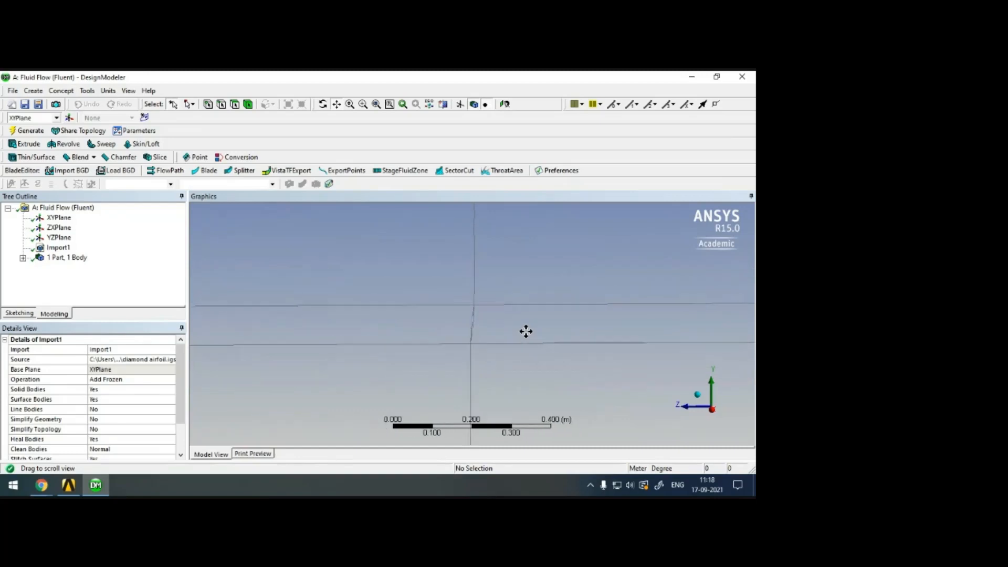
pyautogui.middleClick(526, 331)
pyautogui.click(376, 104)
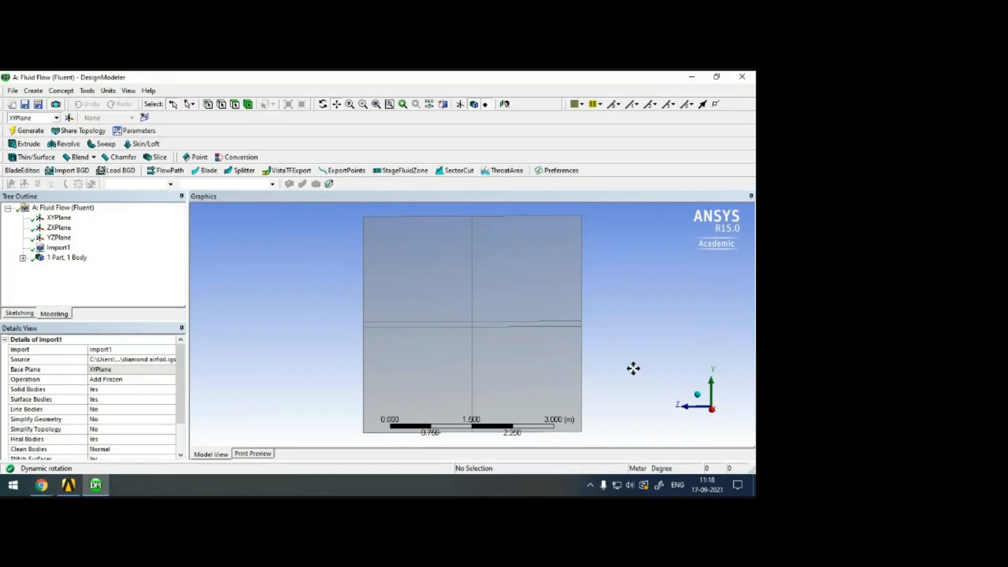
pyautogui.scroll(4, 443, 324)
pyautogui.scroll(5, 443, 325)
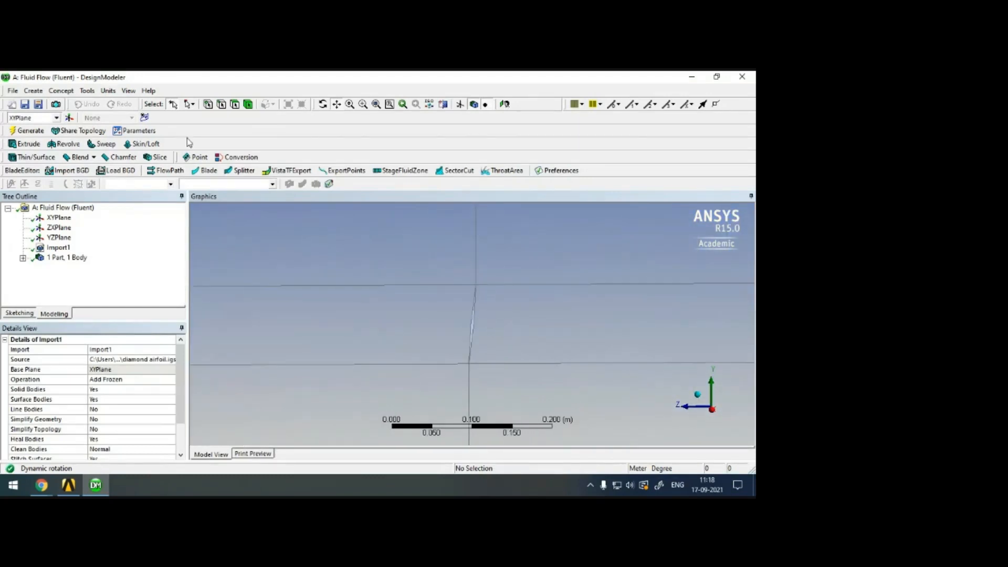
# Add a Rotate body transformation and assign the flow-domain surface body to it.
pyautogui.click(33, 90)
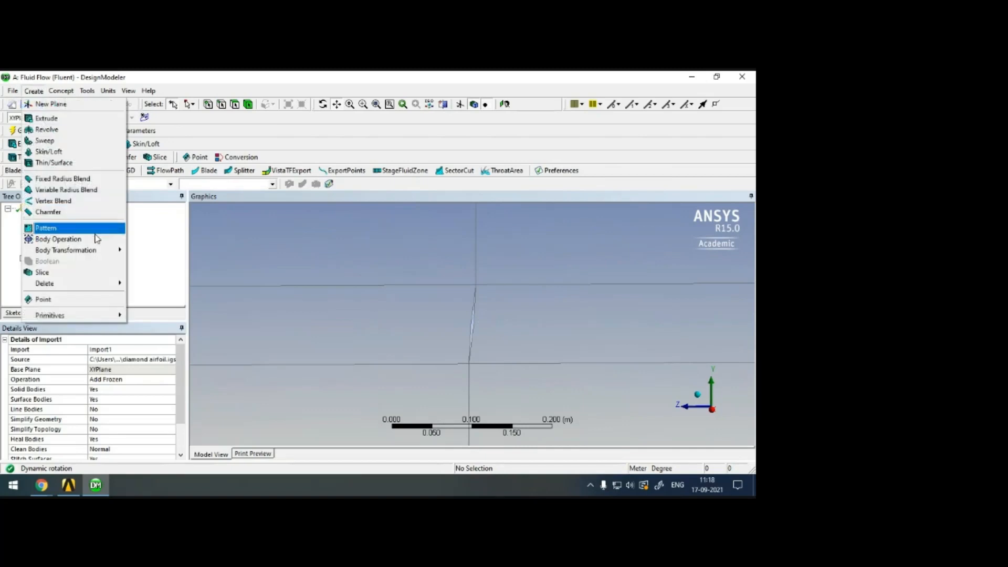
pyautogui.moveTo(107, 253)
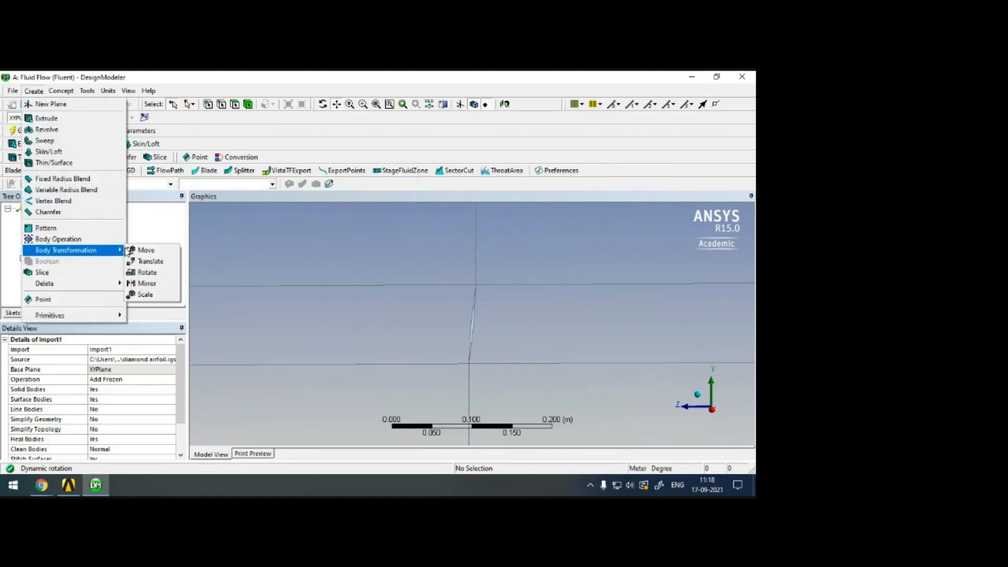
pyautogui.click(143, 272)
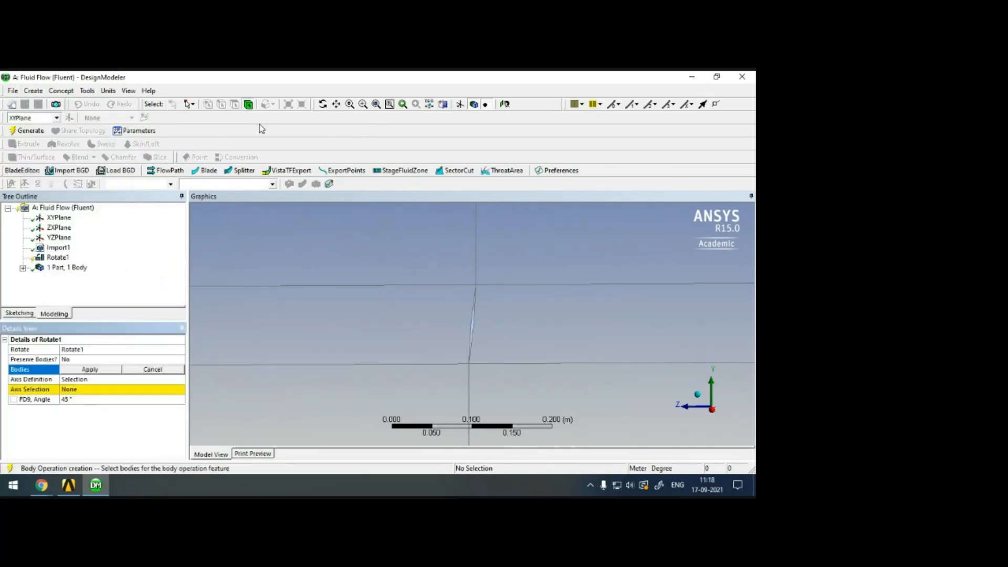
pyautogui.click(455, 328)
pyautogui.click(95, 370)
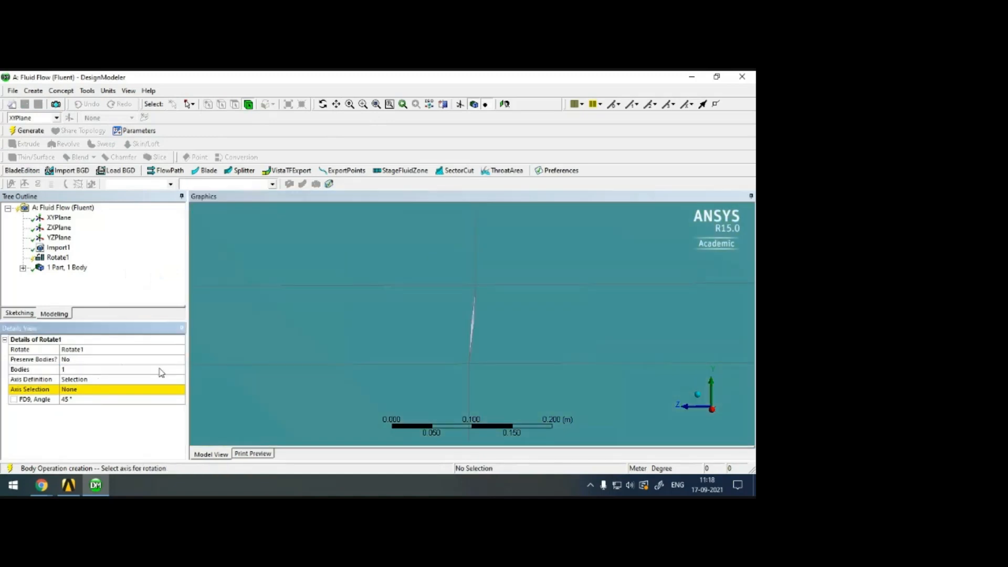
# Define the rotation axis by components, setting the X component to 1 and the Z component to 0.
pyautogui.click(179, 379)
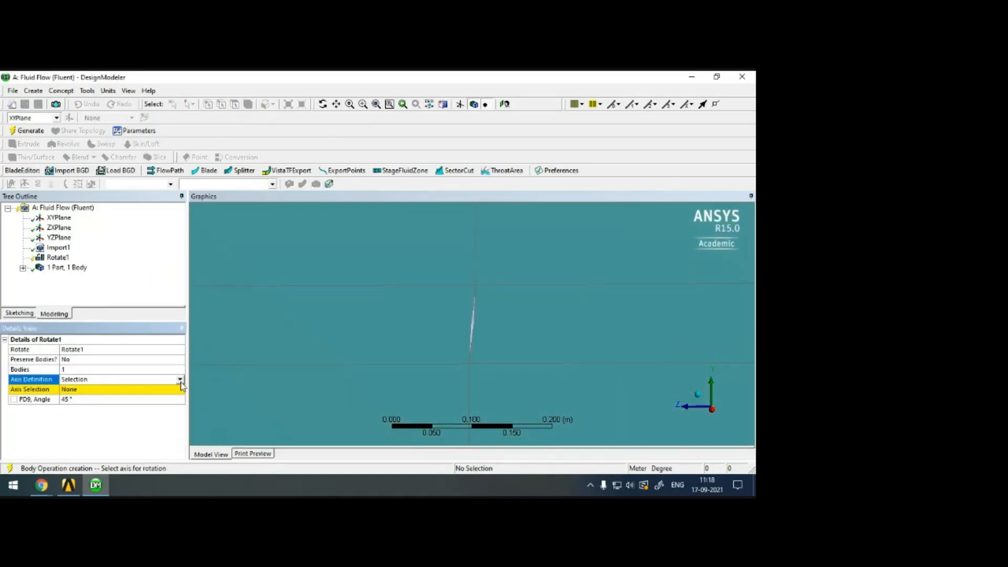
pyautogui.click(177, 395)
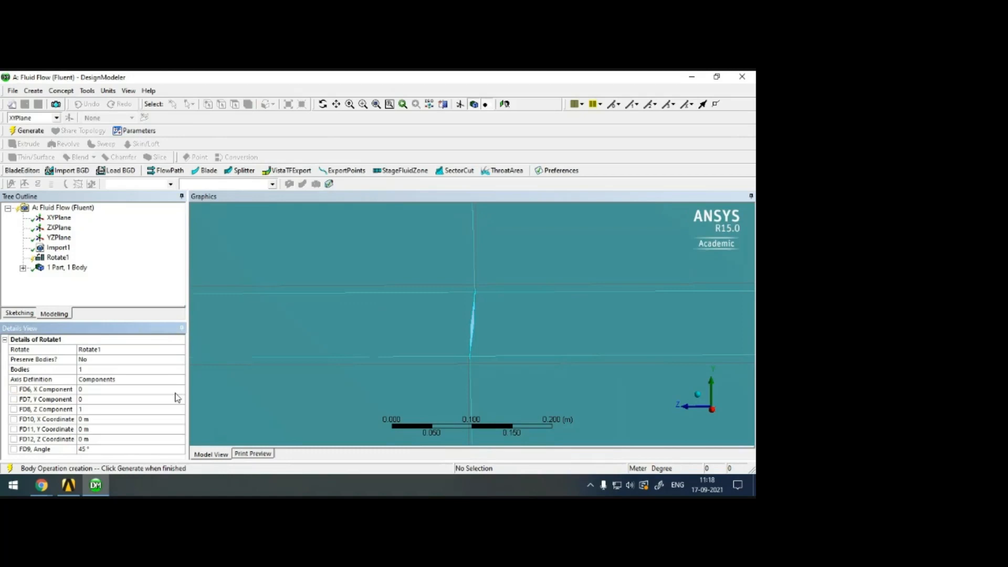
pyautogui.click(57, 391)
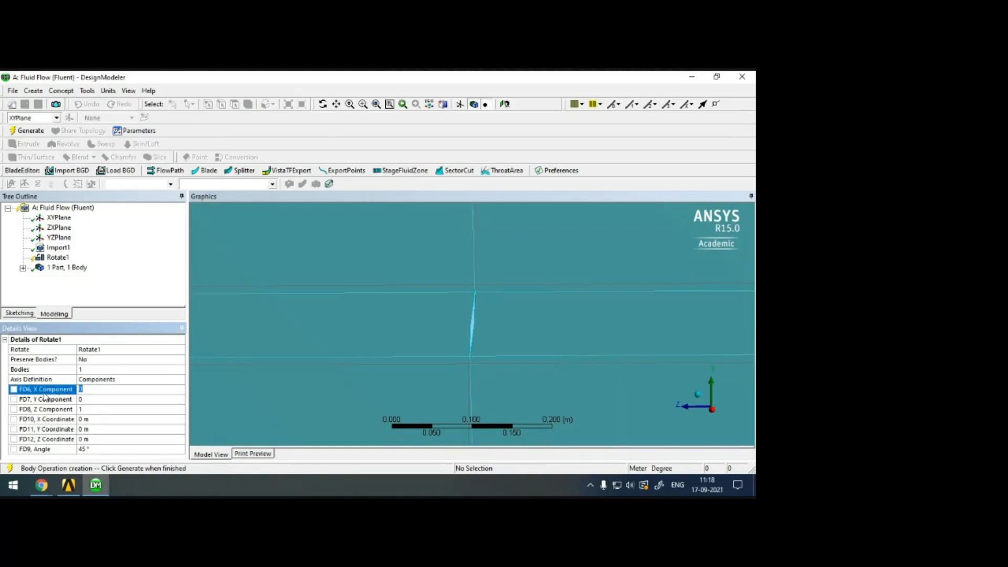
pyautogui.click(58, 410)
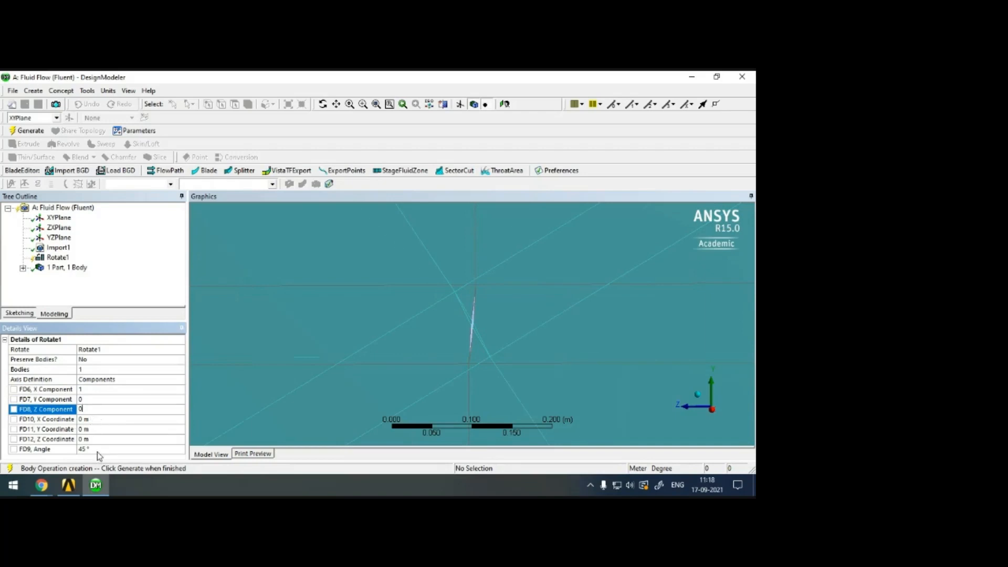
# Set the rotation angle to -90° and generate the rotated flow-domain body.
pyautogui.click(32, 452)
pyautogui.write('-90')
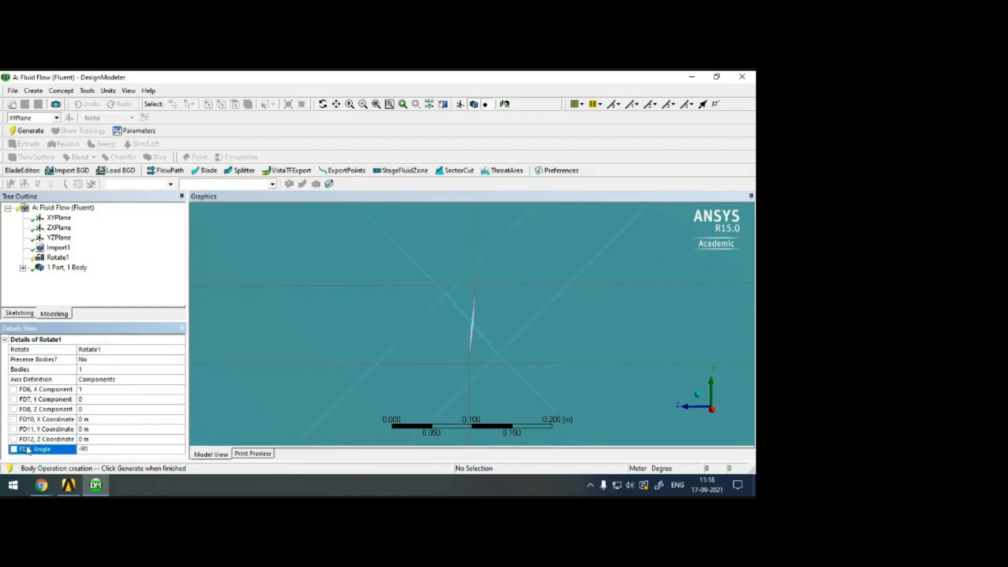
pyautogui.click(129, 305)
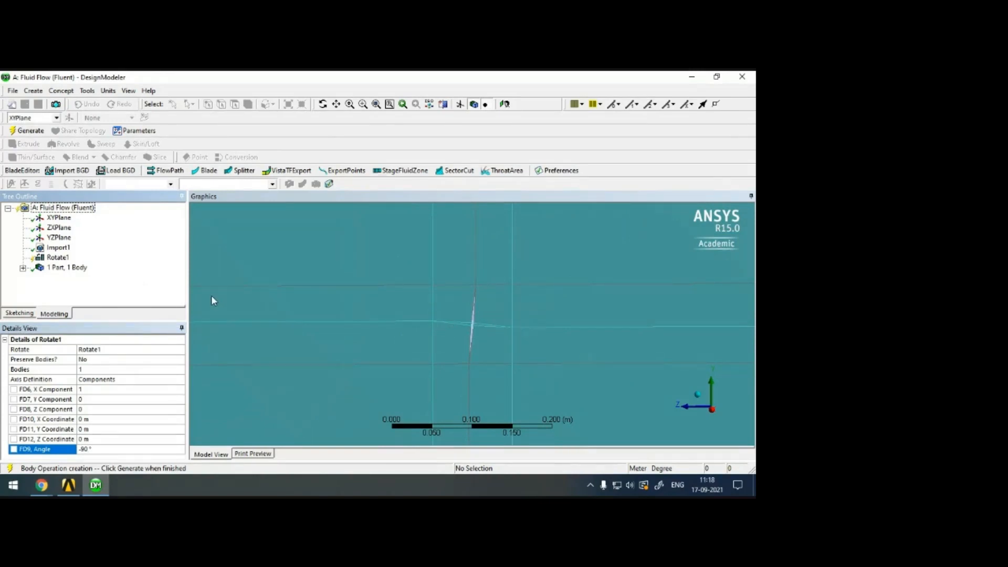
pyautogui.click(27, 130)
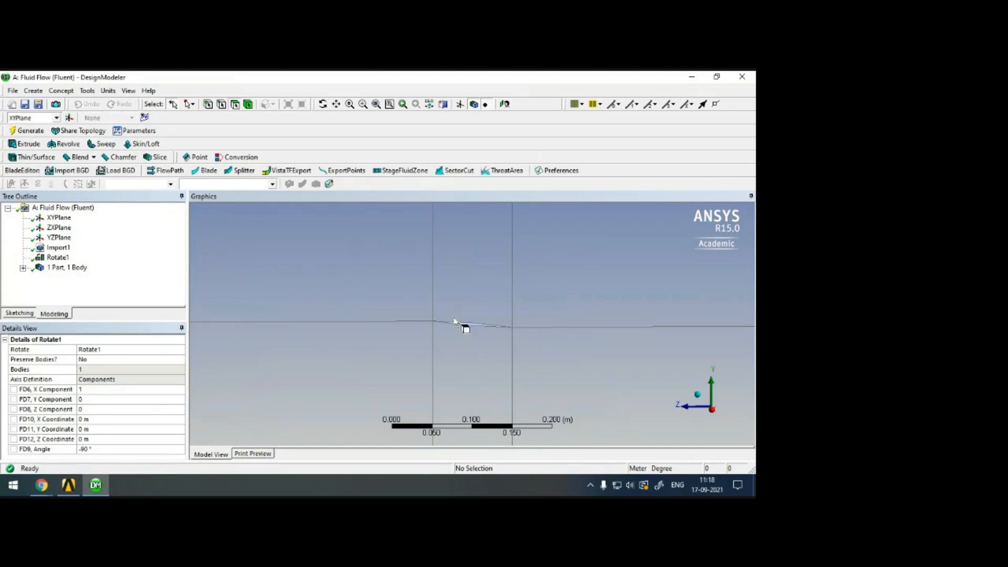
# Examine the rotated diamond cutout's orientation and the dividing edges running across the flow domain.
pyautogui.scroll(-2, 478, 294)
pyautogui.scroll(5, 481, 305)
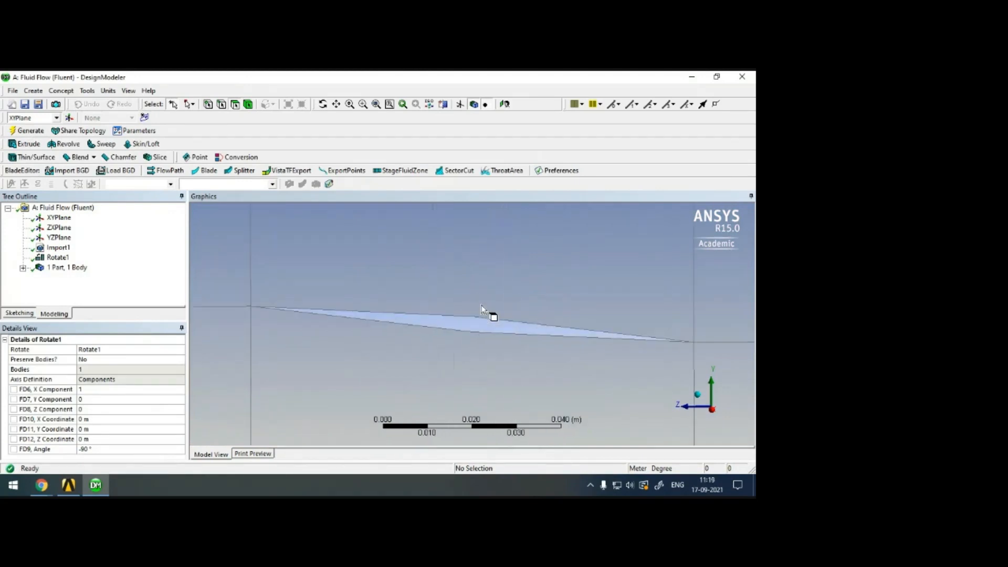
pyautogui.scroll(-3, 481, 306)
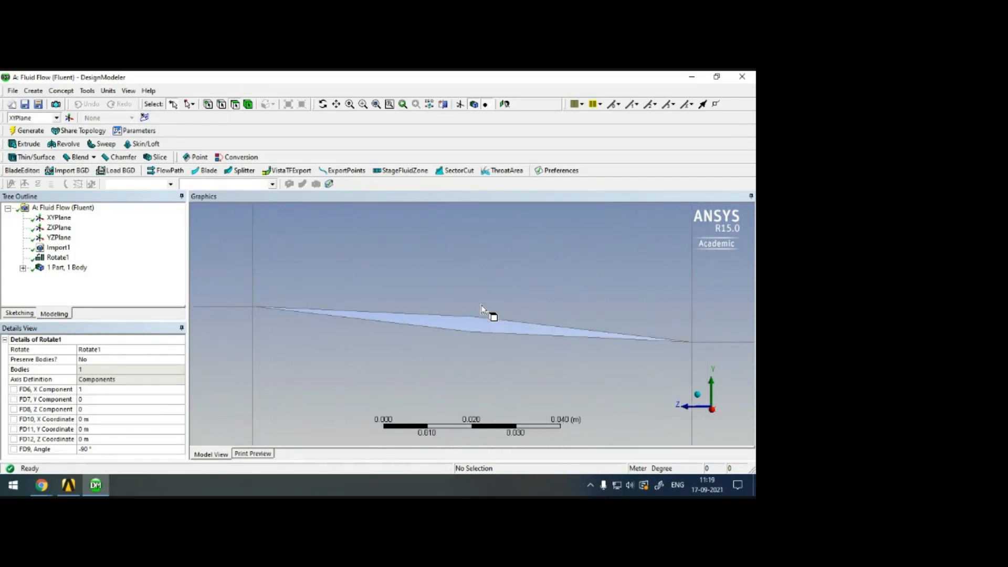
pyautogui.scroll(-2, 482, 307)
pyautogui.scroll(-10, 483, 307)
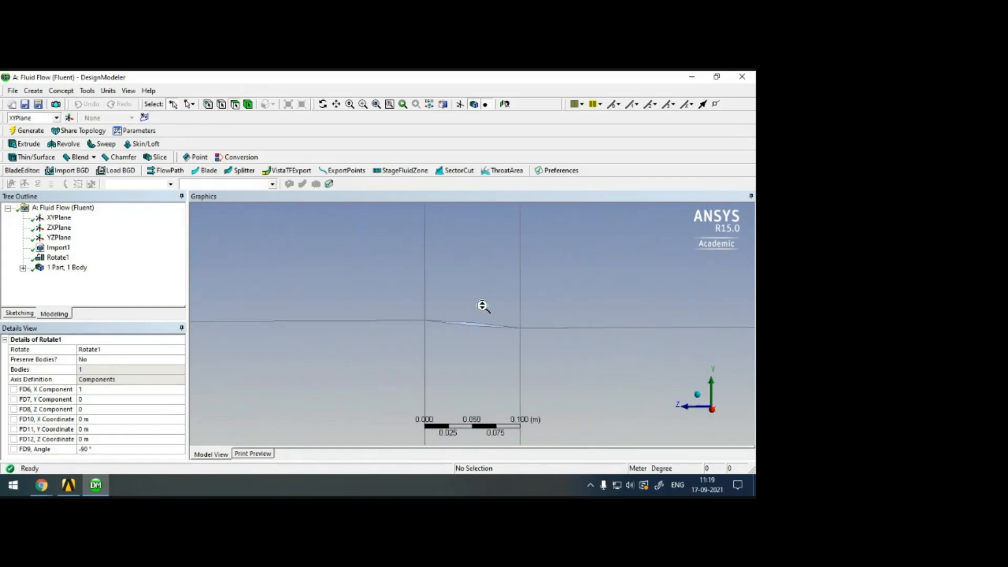
pyautogui.scroll(-2, 483, 306)
pyautogui.scroll(2, 486, 307)
pyautogui.click(337, 105)
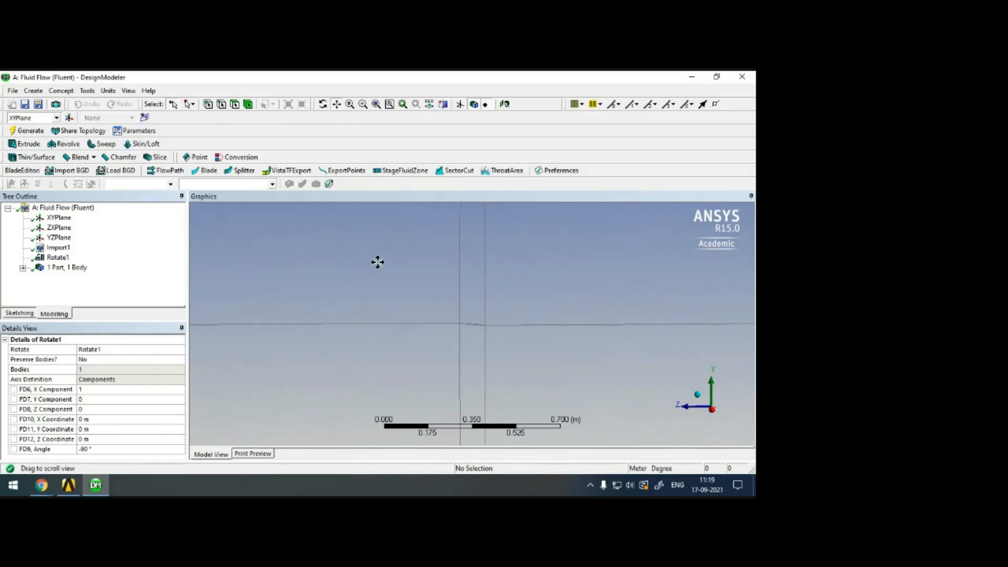
pyautogui.scroll(-2, 368, 302)
pyautogui.scroll(-3, 369, 305)
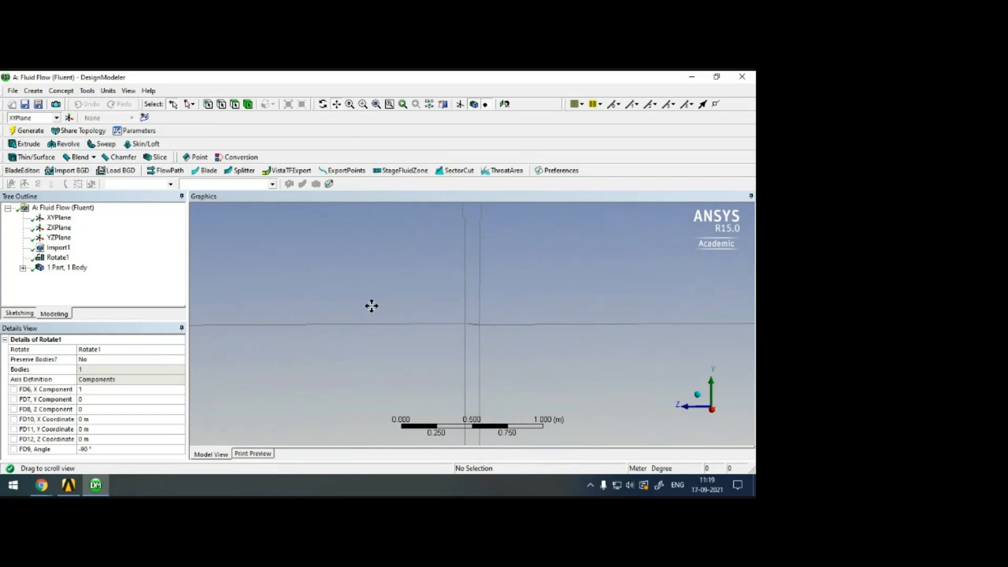
pyautogui.scroll(-3, 405, 315)
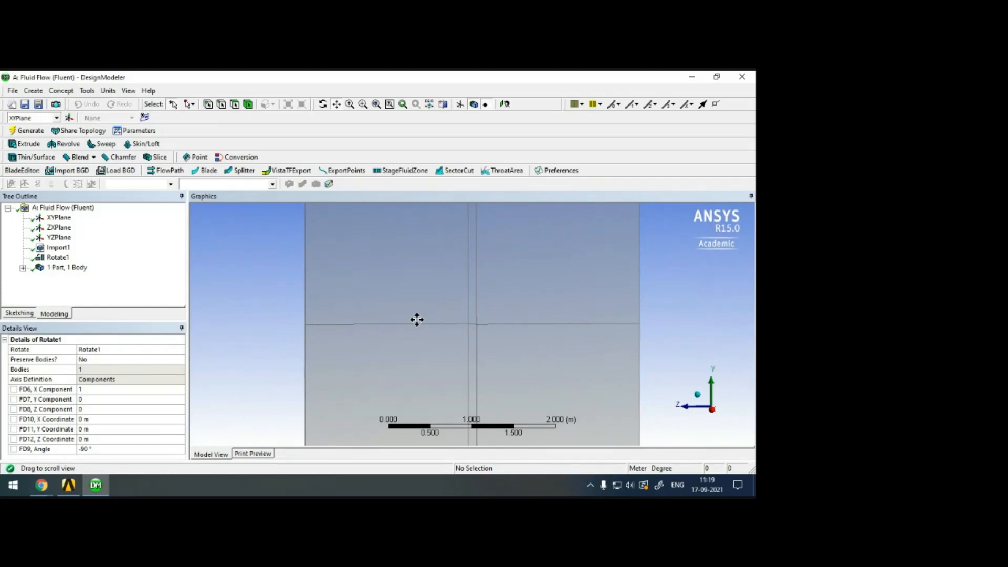
# Inspect the flow domain's split faces around the airfoil by selecting individual faces, and clear the selection.
pyautogui.click(234, 105)
pyautogui.click(575, 287)
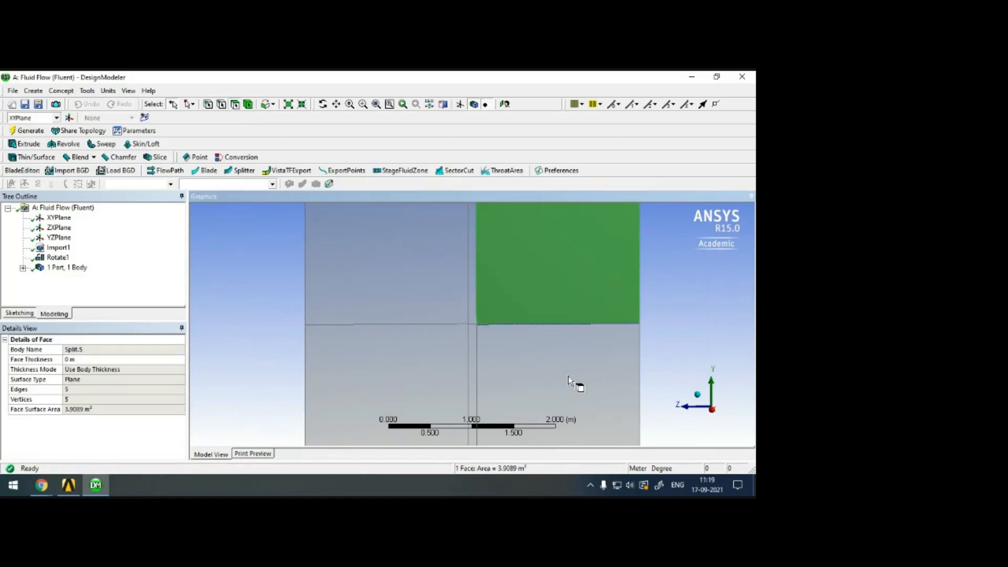
pyautogui.click(568, 376)
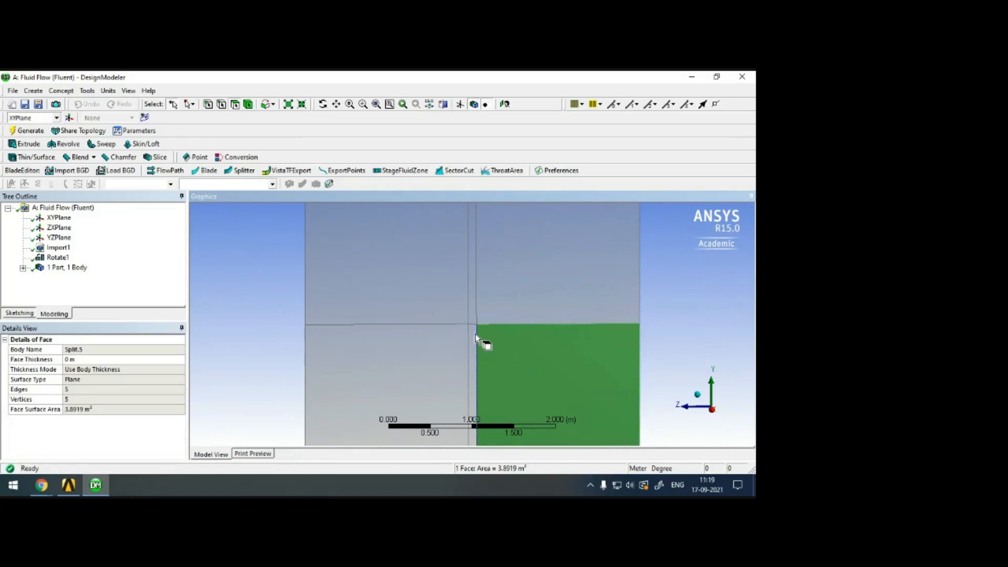
pyautogui.click(474, 340)
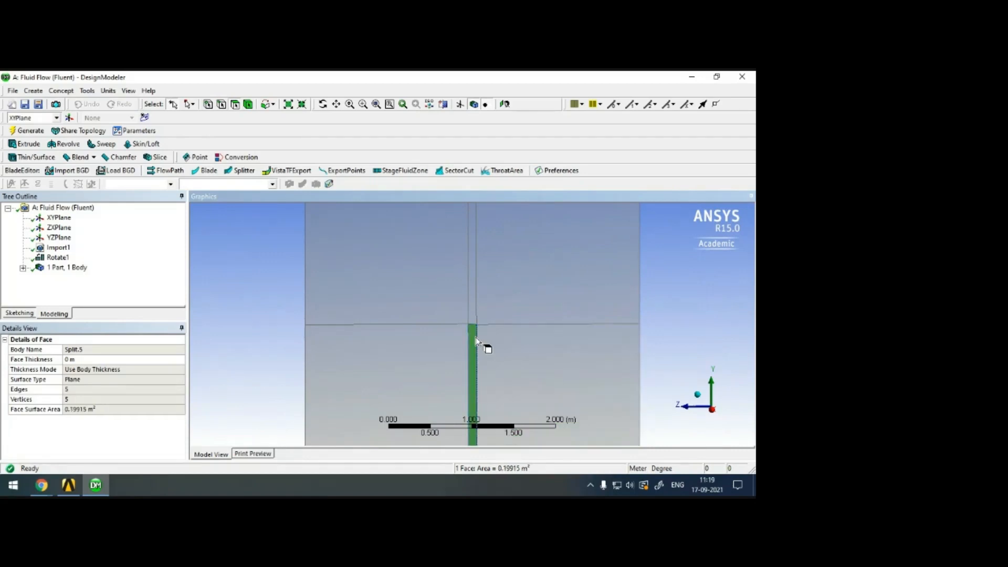
pyautogui.scroll(5, 493, 347)
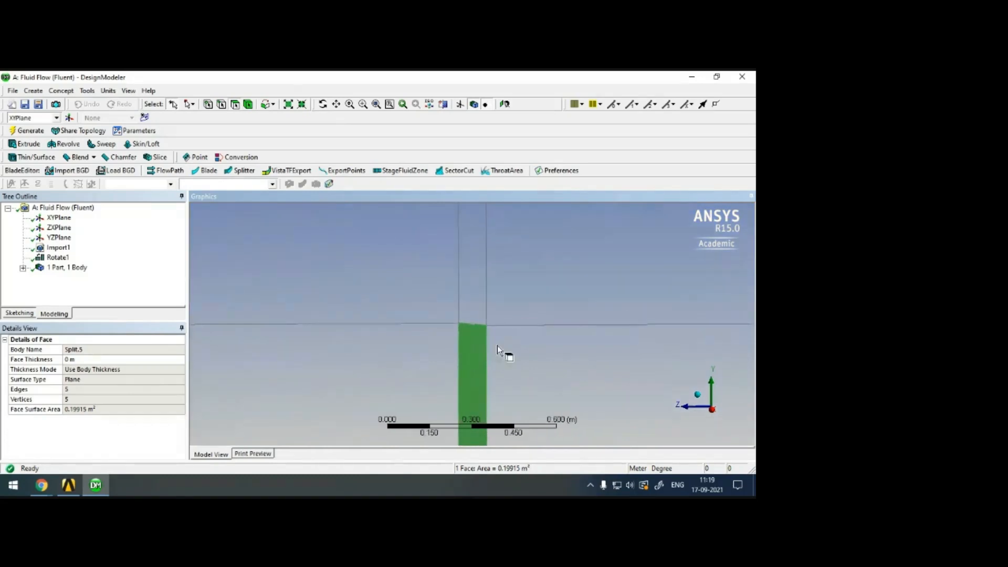
pyautogui.click(569, 366)
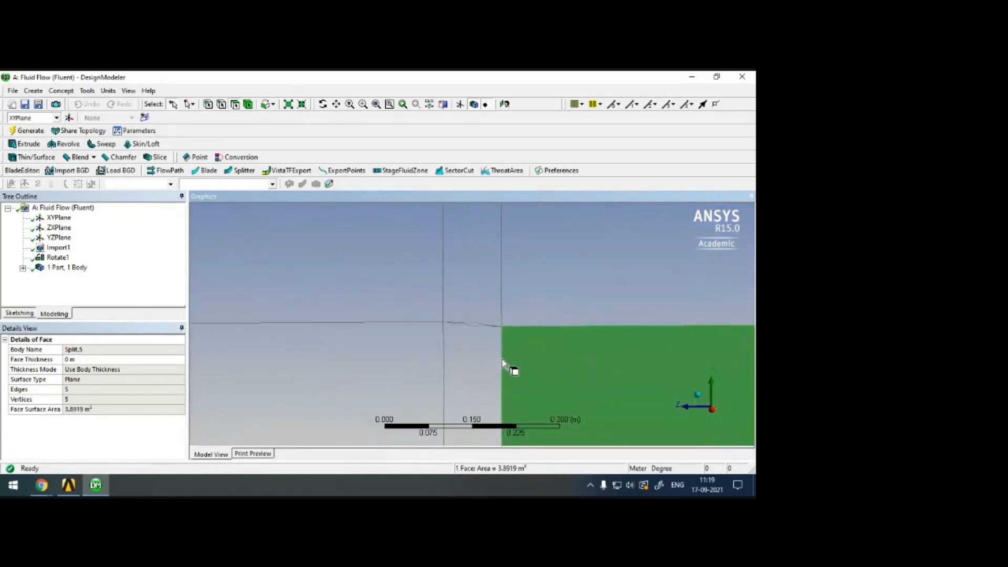
pyautogui.click(475, 361)
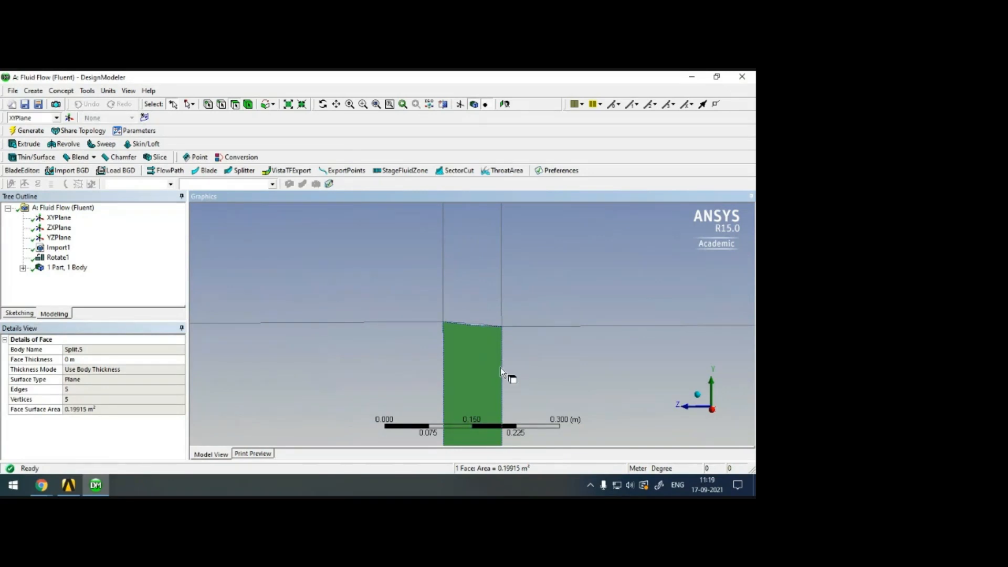
pyautogui.scroll(-6, 491, 370)
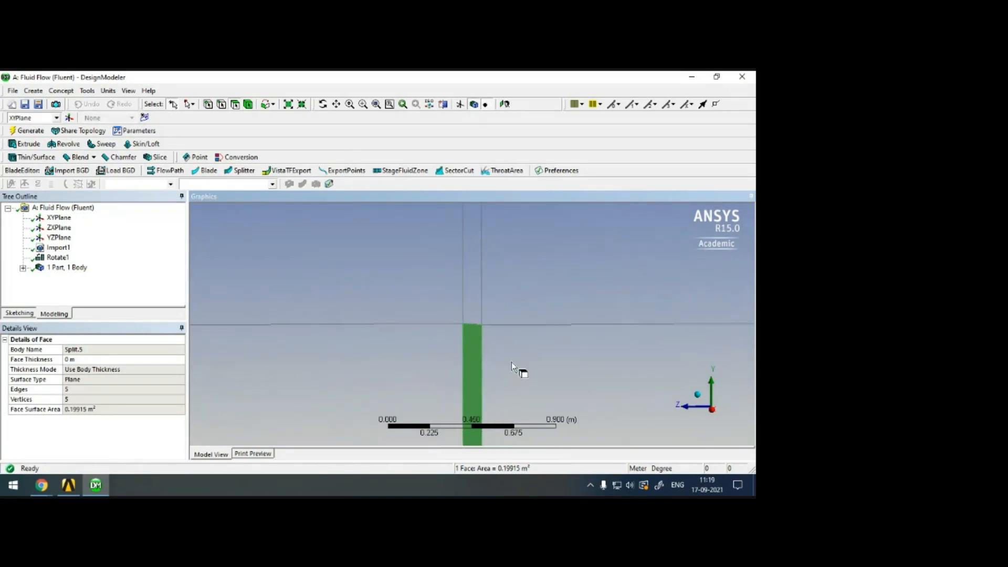
pyautogui.scroll(-3, 512, 354)
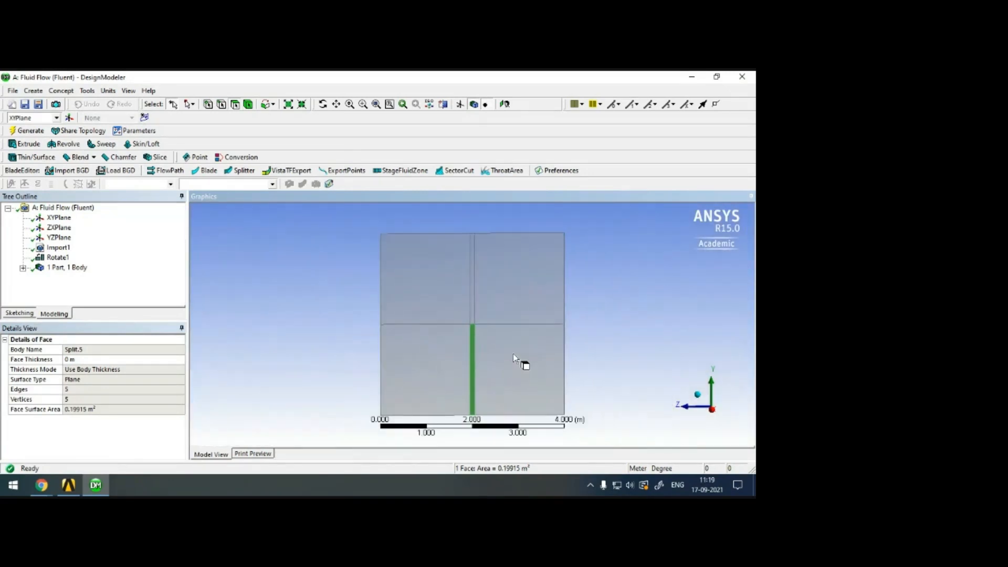
pyautogui.click(373, 333)
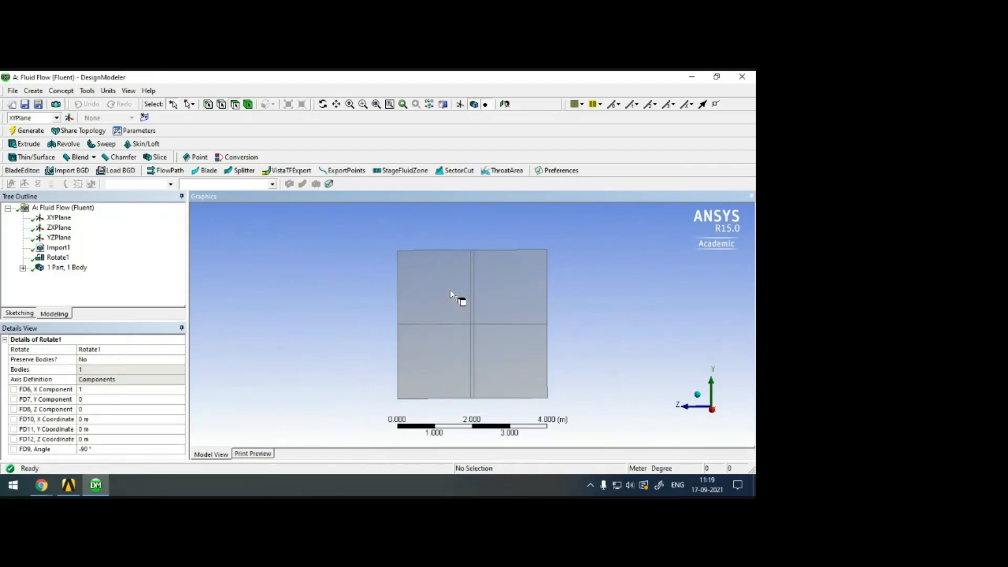
# Try to sew the flow-domain surface body with a Sew body operation, and inspect the diamond cutout.
pyautogui.click(34, 92)
pyautogui.click(79, 241)
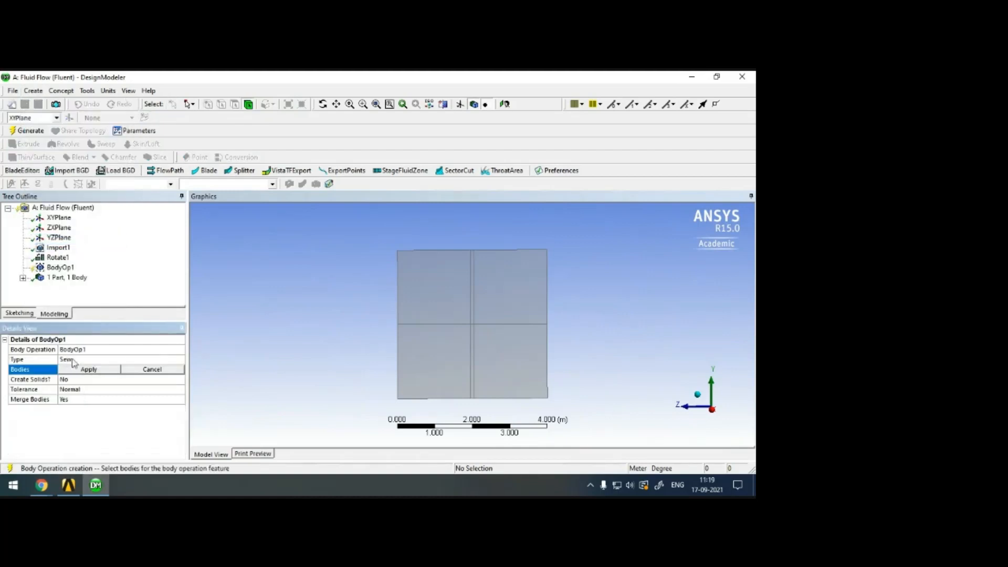
pyautogui.click(459, 312)
pyautogui.click(88, 370)
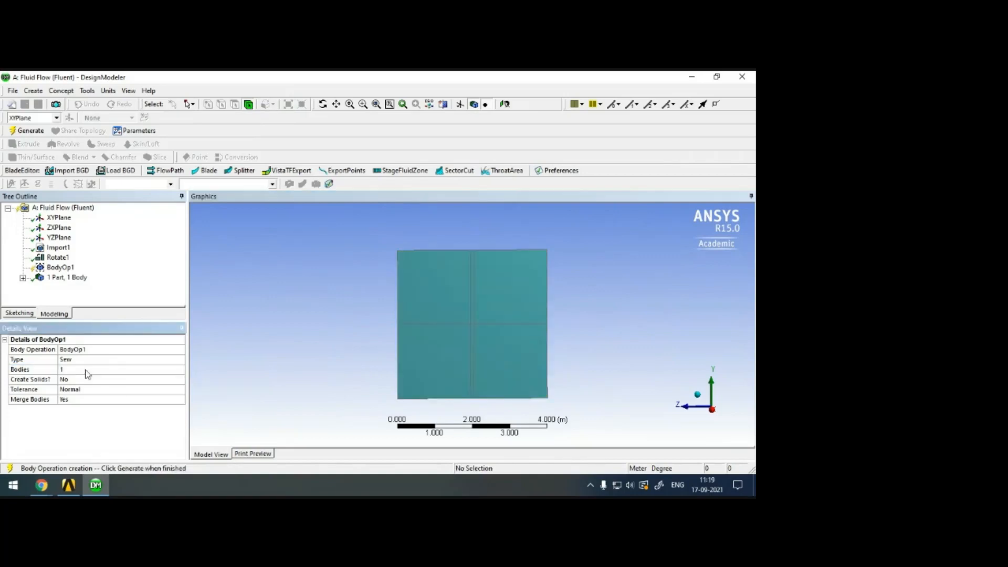
pyautogui.click(27, 131)
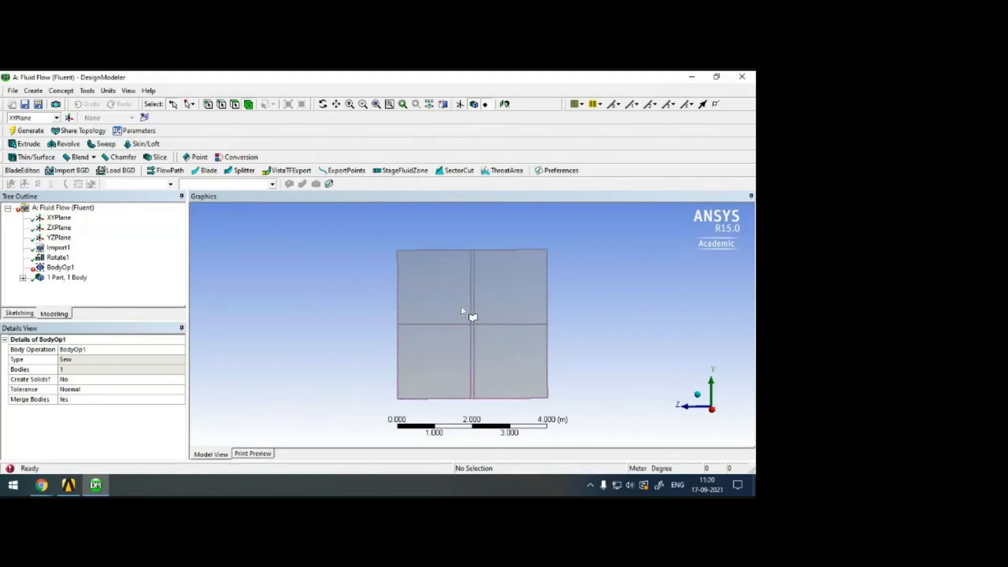
pyautogui.scroll(2, 474, 338)
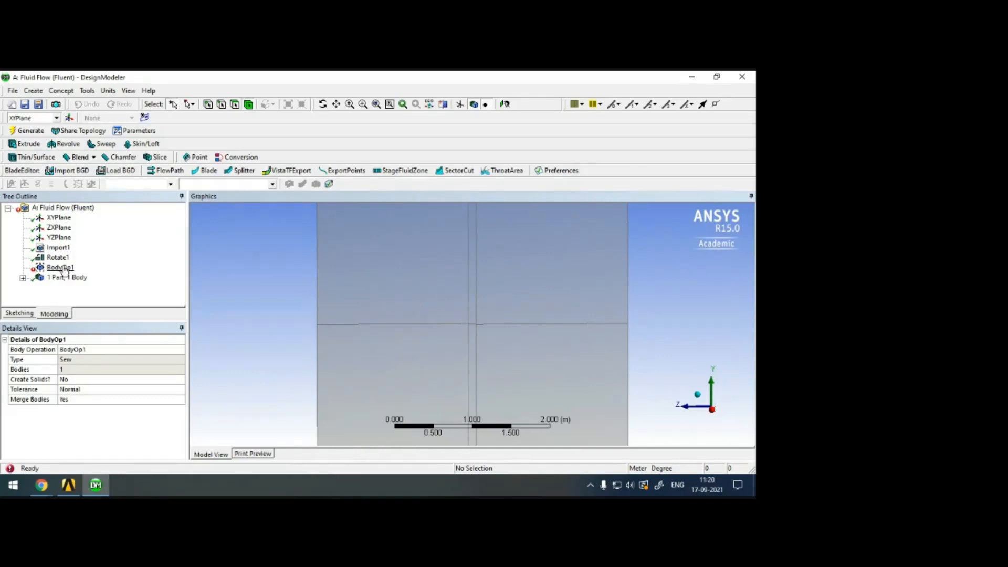
pyautogui.scroll(10, 480, 328)
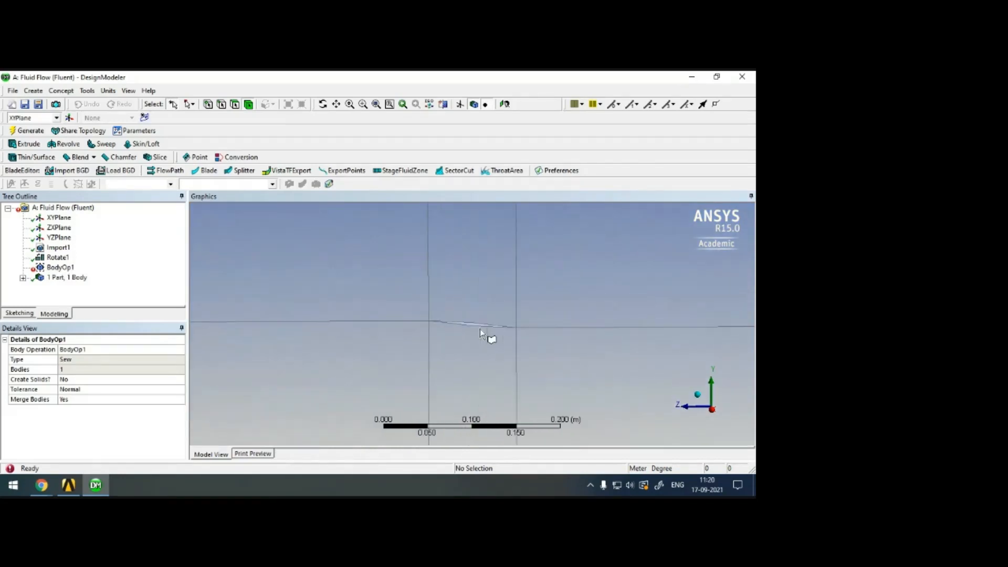
pyautogui.scroll(2, 483, 342)
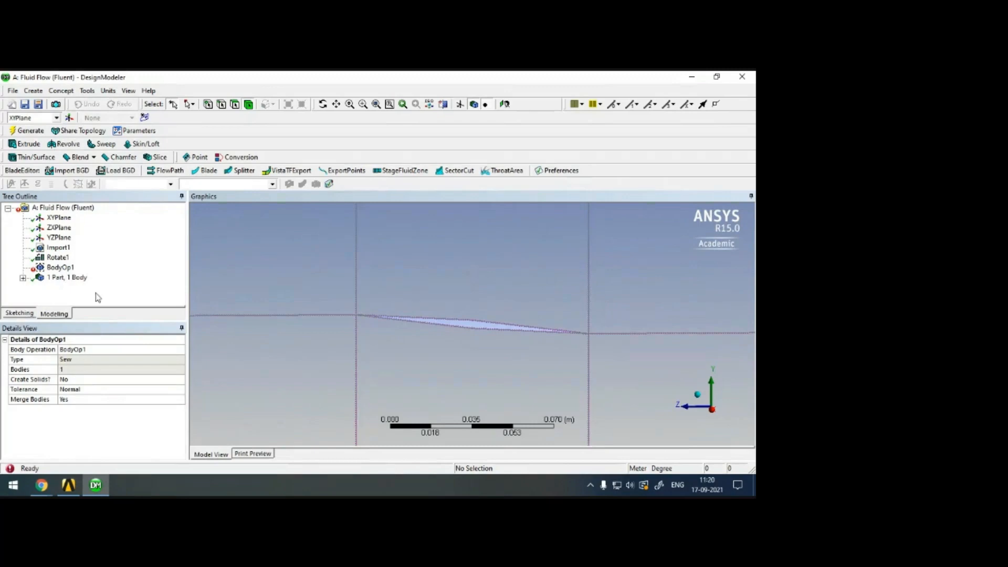
pyautogui.click(33, 90)
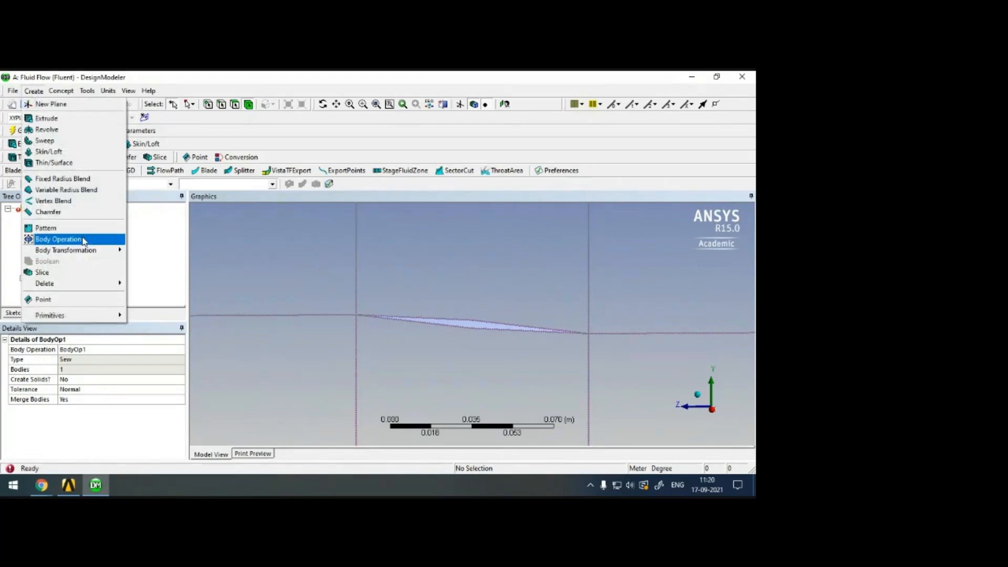
pyautogui.click(58, 239)
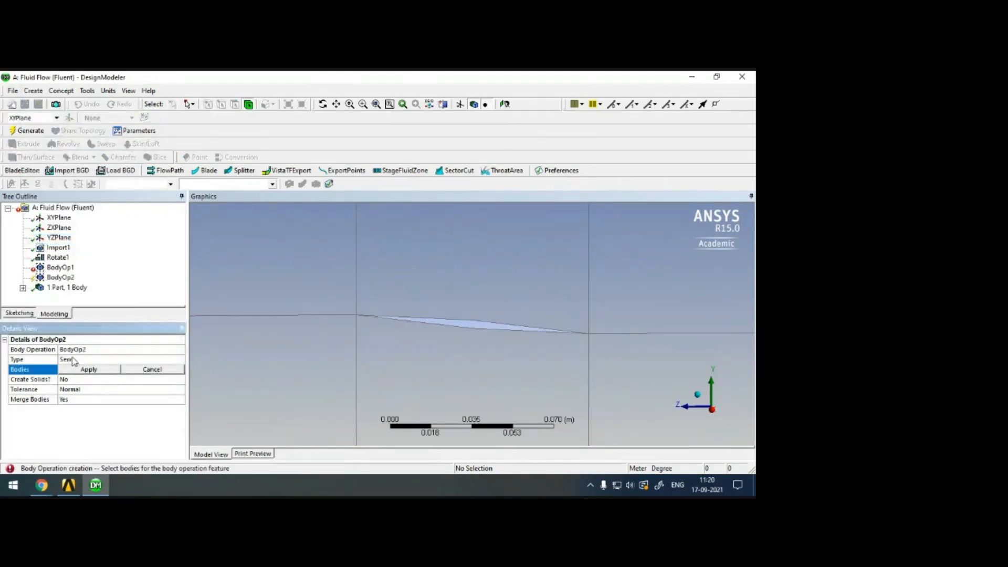
pyautogui.click(152, 370)
pyautogui.click(59, 278)
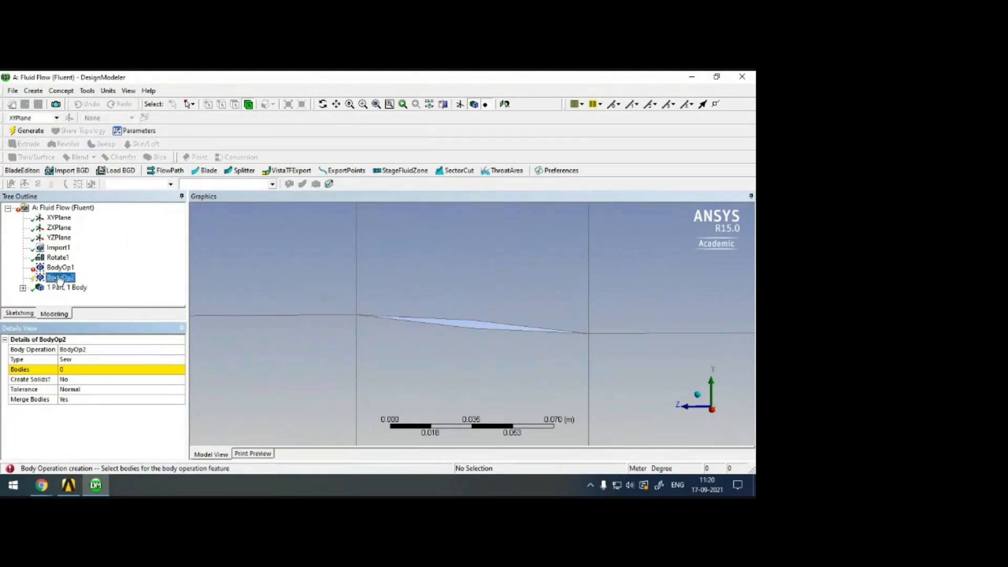
pyautogui.rightClick(60, 278)
pyautogui.click(90, 284)
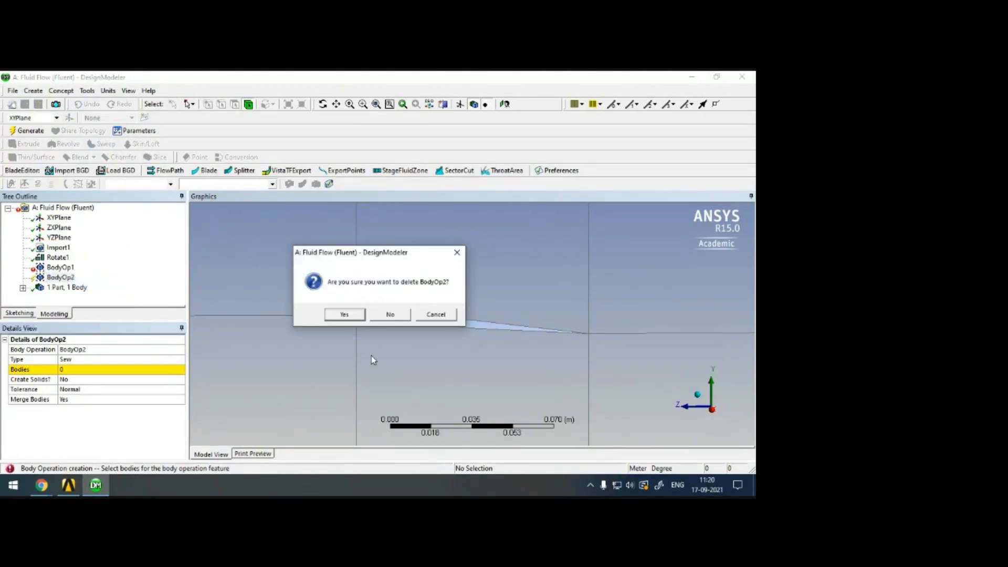
pyautogui.click(350, 319)
# Delete the Sew body operation BodyOp1 from the model history.
pyautogui.click(59, 268)
pyautogui.rightClick(64, 268)
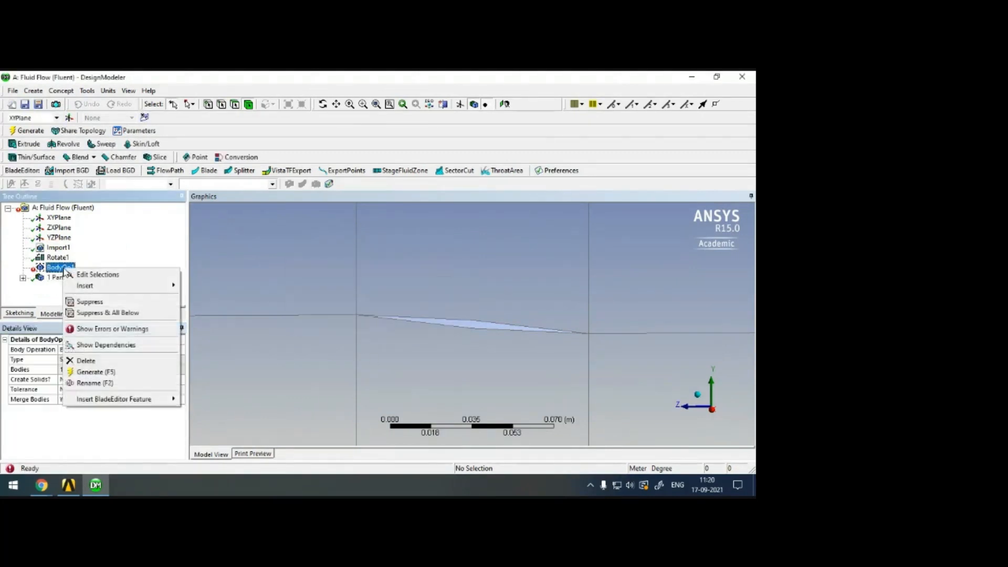
pyautogui.click(115, 362)
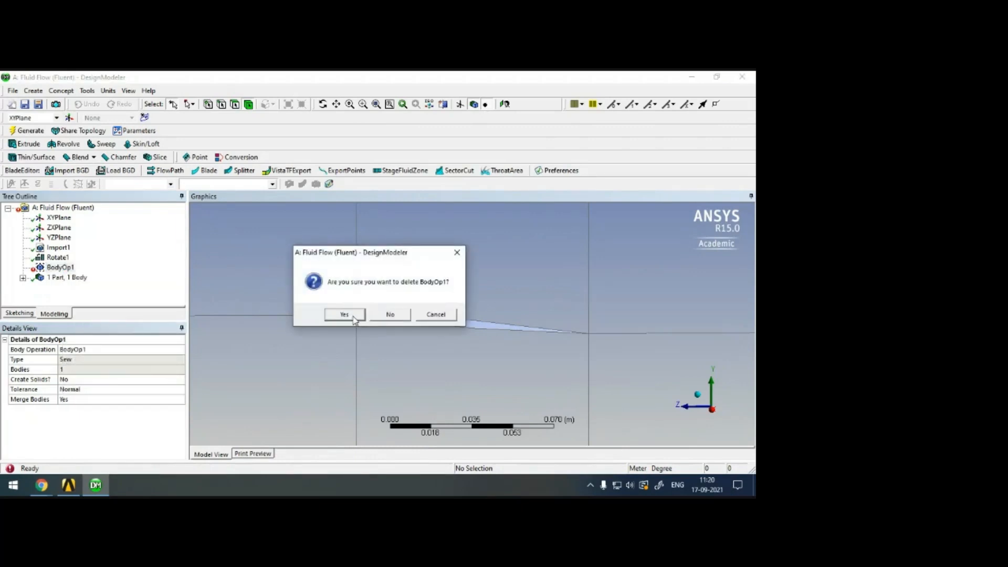
pyautogui.click(354, 319)
pyautogui.scroll(4, 421, 332)
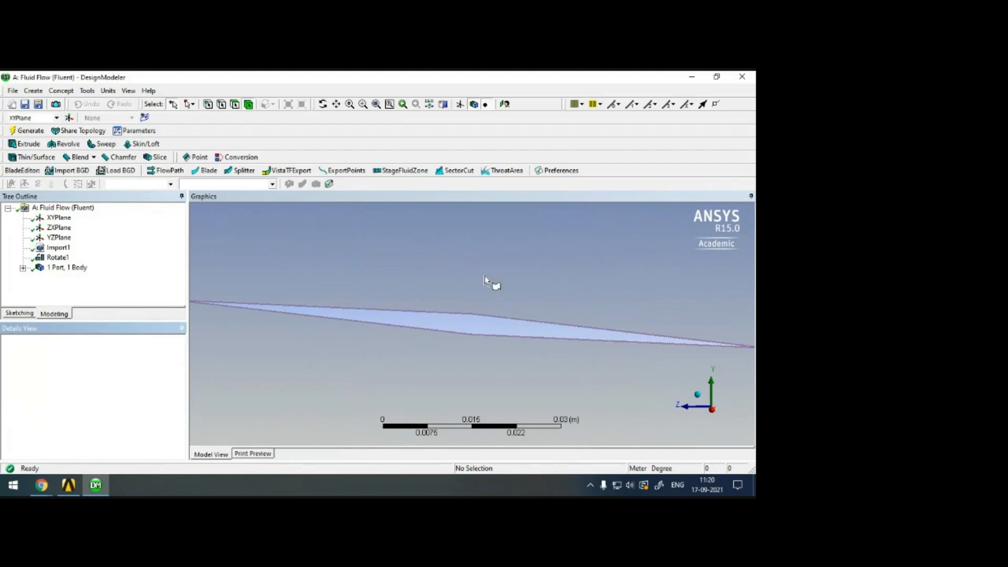
# Examine the airfoil cutout and surrounding flow domain by selecting the surface body and individual upper cutout edges.
pyautogui.scroll(-3, 518, 283)
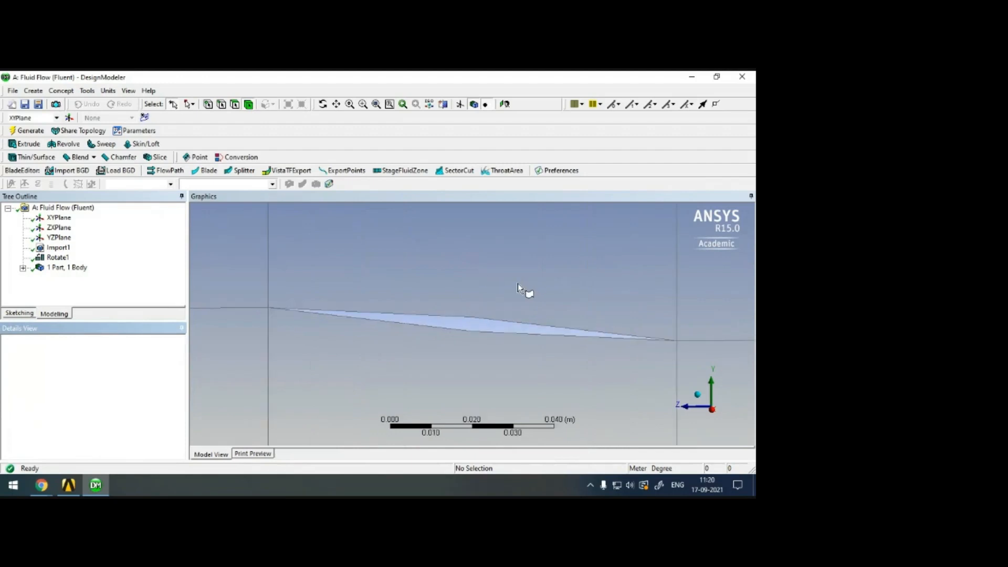
pyautogui.click(439, 316)
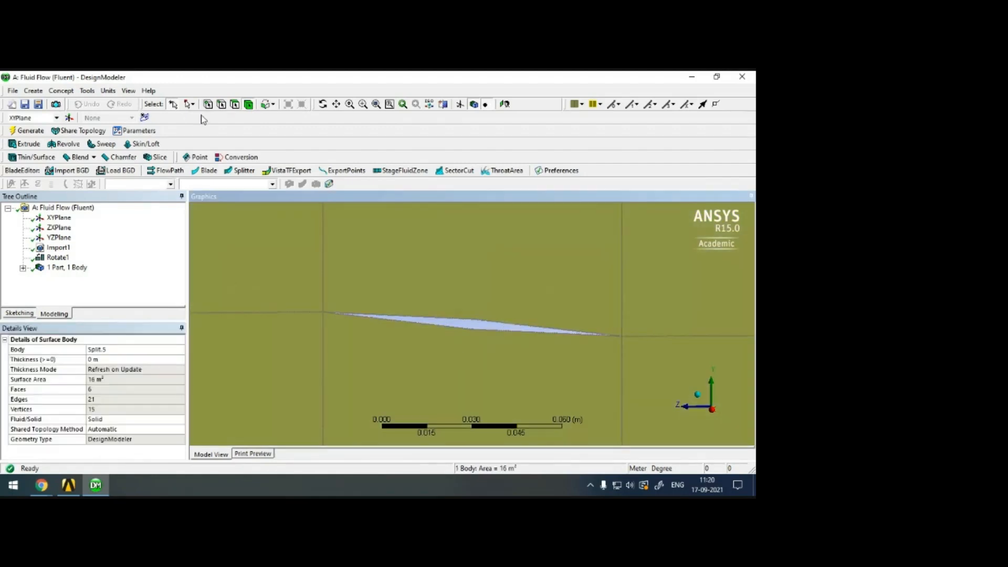
pyautogui.click(221, 104)
pyautogui.click(463, 321)
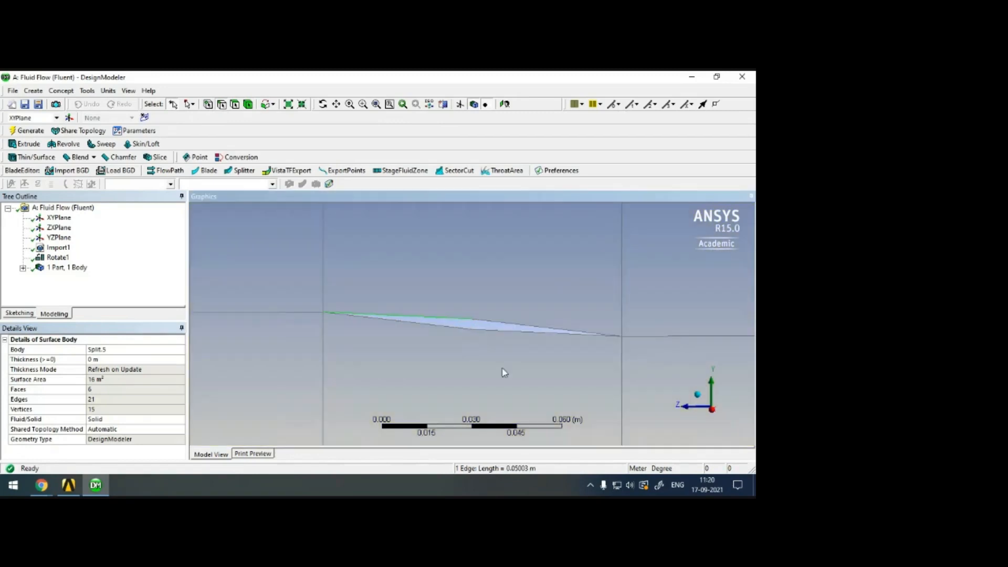
pyautogui.click(512, 328)
pyautogui.scroll(-1, 474, 307)
pyautogui.scroll(-5, 475, 308)
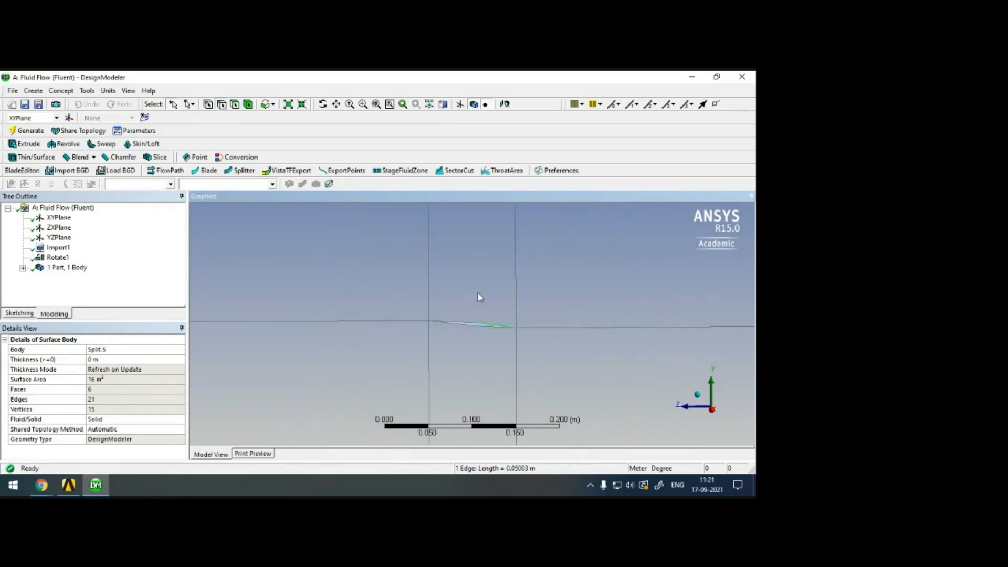
pyautogui.scroll(-2, 477, 282)
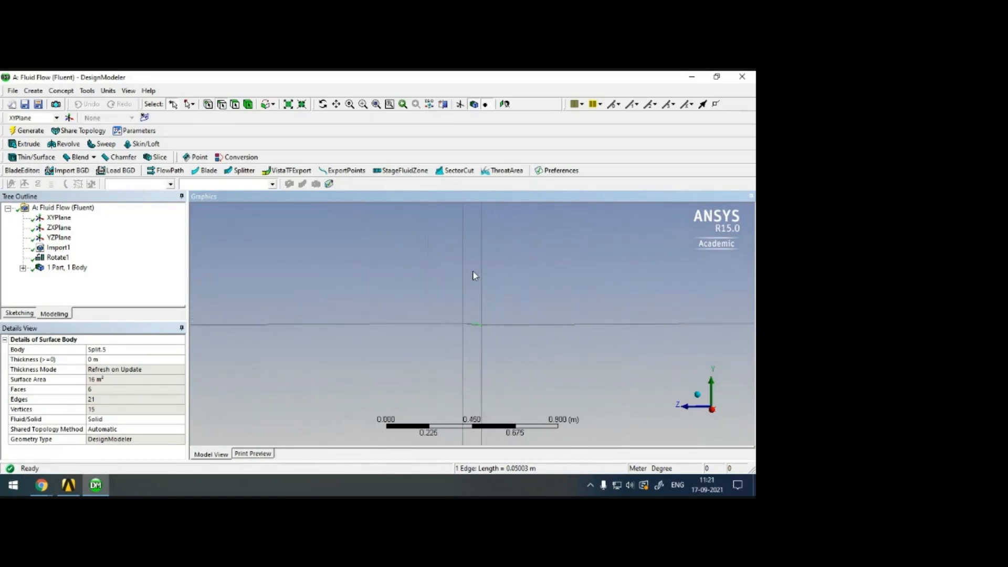
pyautogui.scroll(-3, 473, 271)
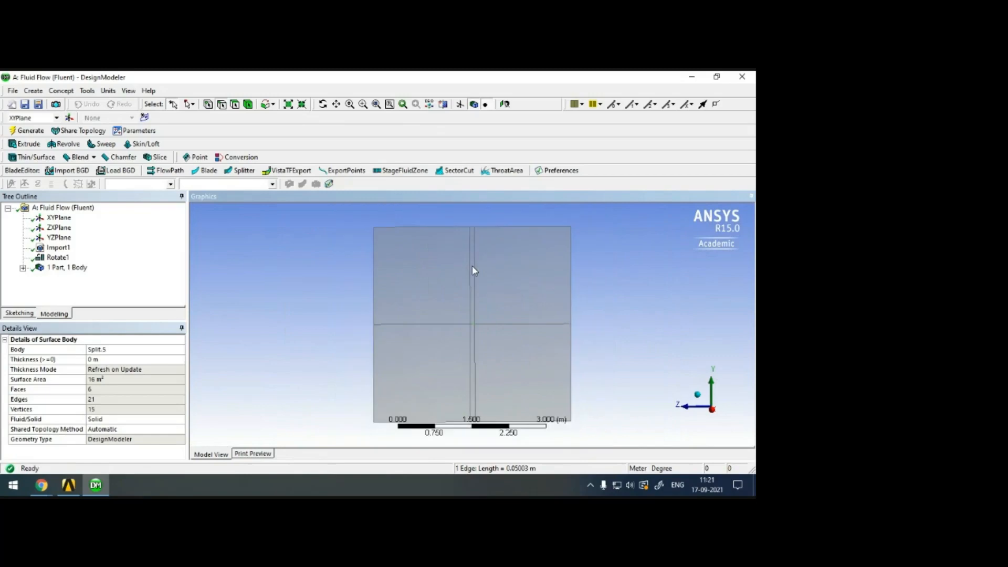
pyautogui.scroll(10, 479, 309)
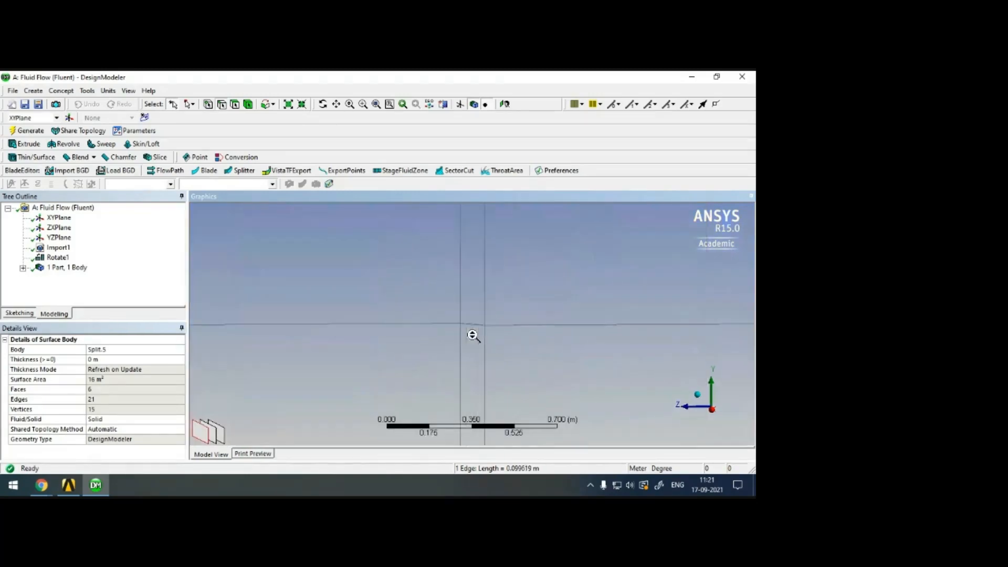
# Try to merge the two upper edges of the diamond cutout into one with a manual edge Merge, and check the merged edge.
pyautogui.click(87, 91)
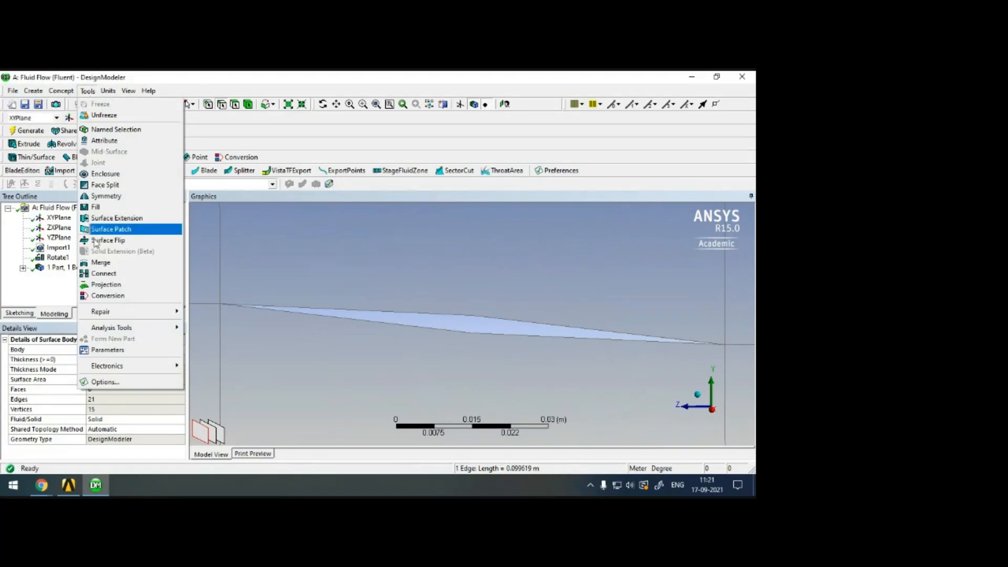
pyautogui.click(108, 266)
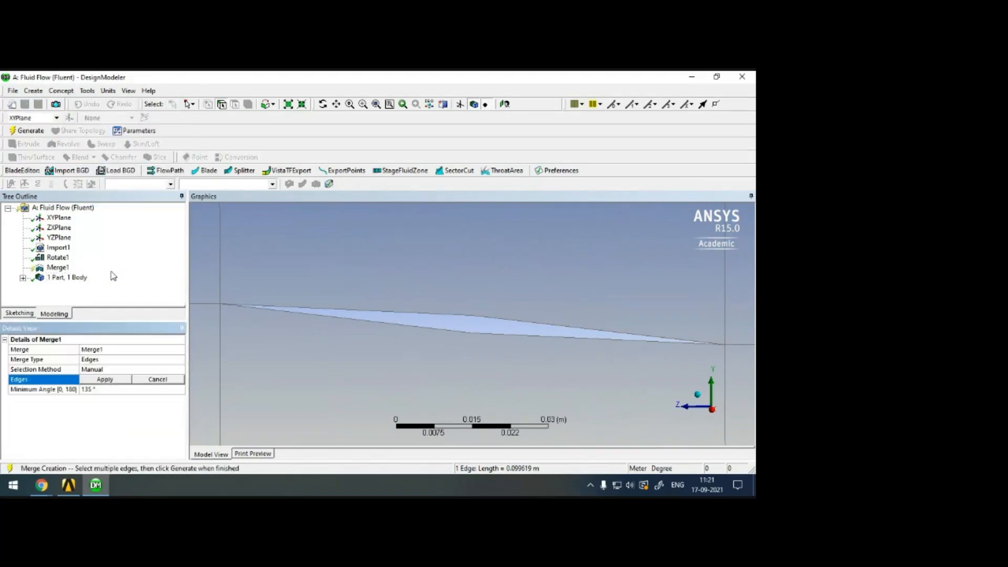
pyautogui.click(546, 331)
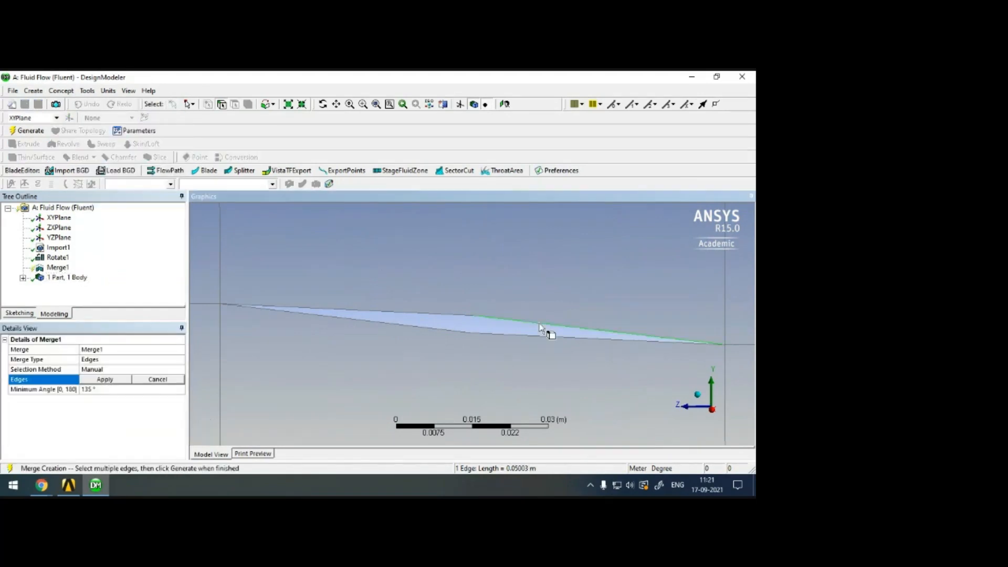
pyautogui.keyDown('ctrl'); pyautogui.click(463, 318); pyautogui.keyUp('ctrl')
pyautogui.click(106, 380)
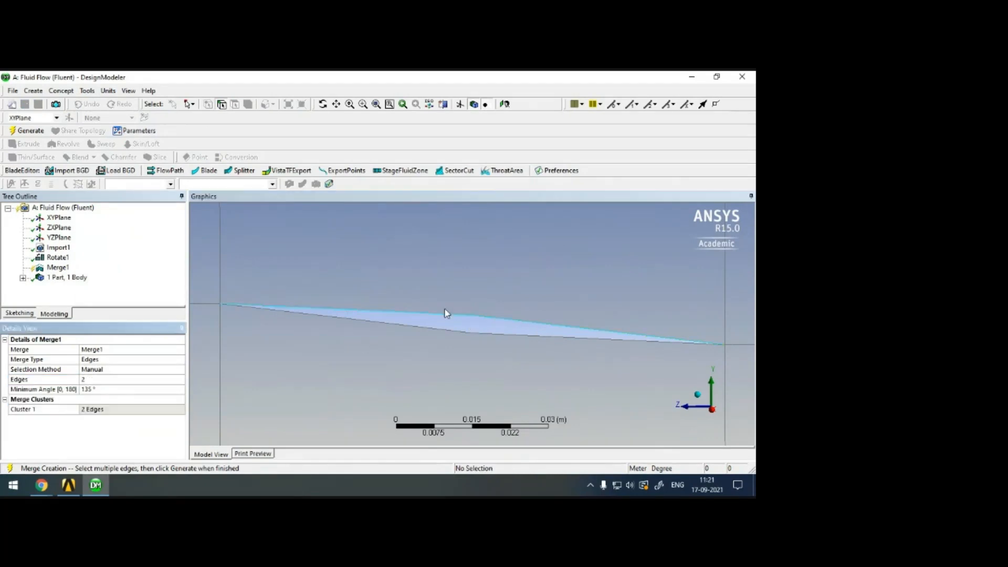
pyautogui.click(27, 130)
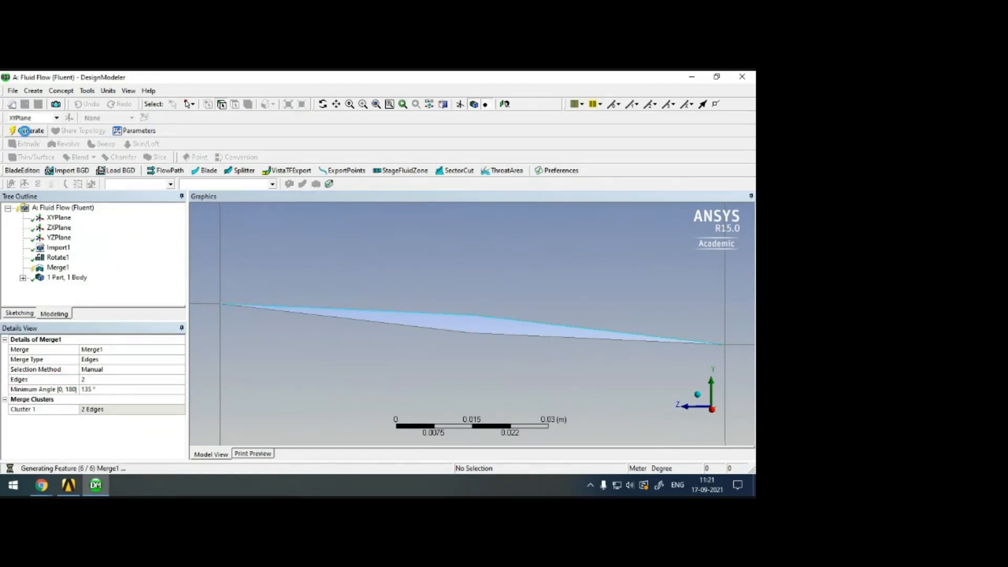
pyautogui.click(504, 321)
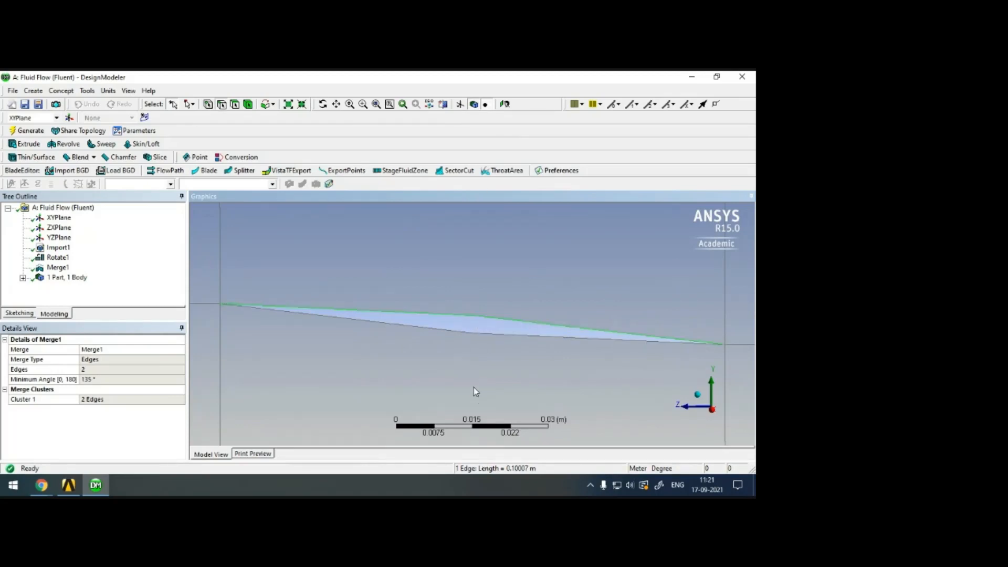
# Delete the Merge1 operation from the model history.
pyautogui.rightClick(59, 267)
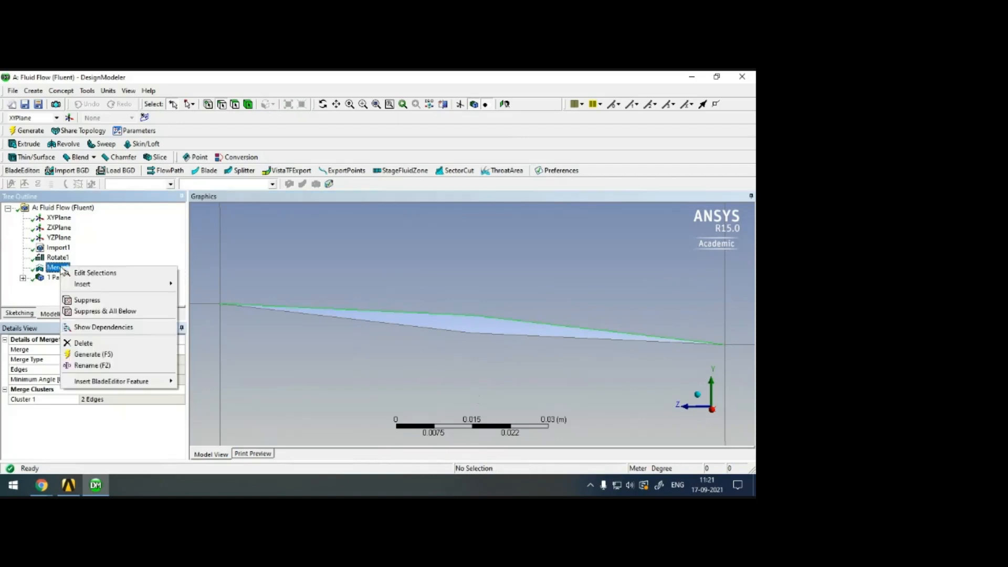
pyautogui.click(89, 343)
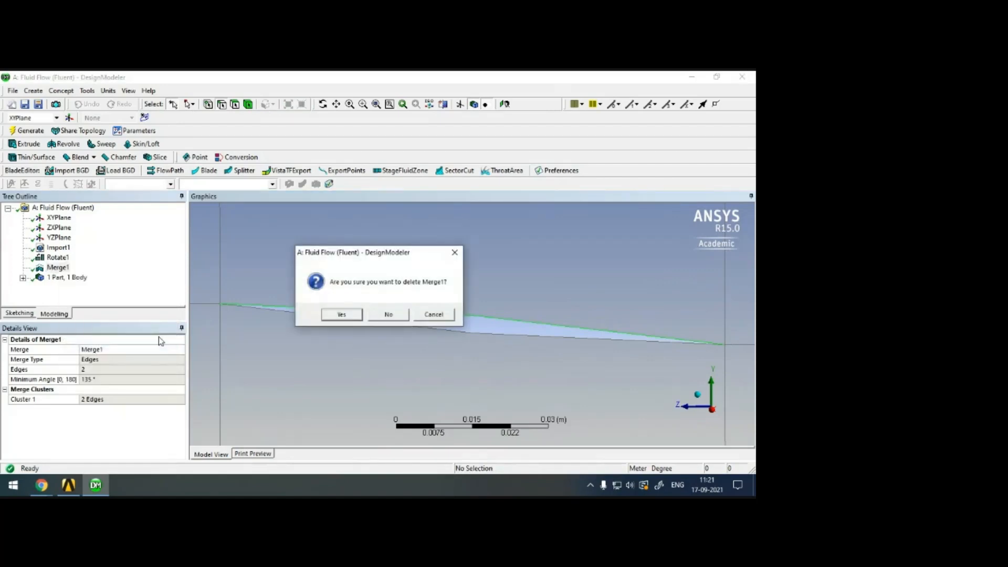
pyautogui.click(339, 316)
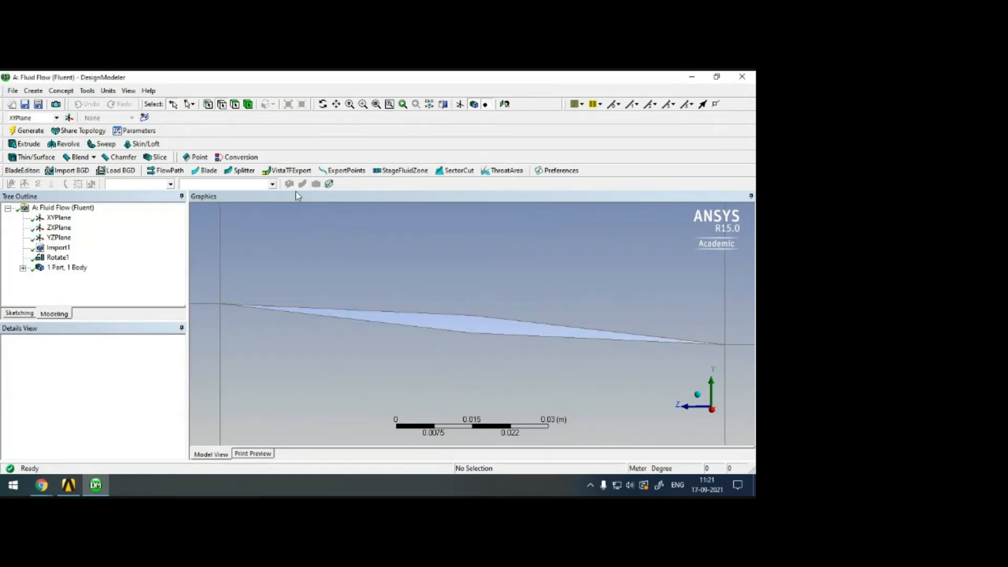
# Create a named selection called airfoil from the four edges of the diamond cutout and generate it.
pyautogui.click(441, 320)
pyautogui.keyDown('ctrl'); pyautogui.click(513, 337); pyautogui.keyUp('ctrl')
pyautogui.keyDown('ctrl'); pyautogui.click(499, 336); pyautogui.keyUp('ctrl')
pyautogui.keyDown('ctrl'); pyautogui.click(461, 333); pyautogui.keyUp('ctrl')
pyautogui.rightClick(459, 330)
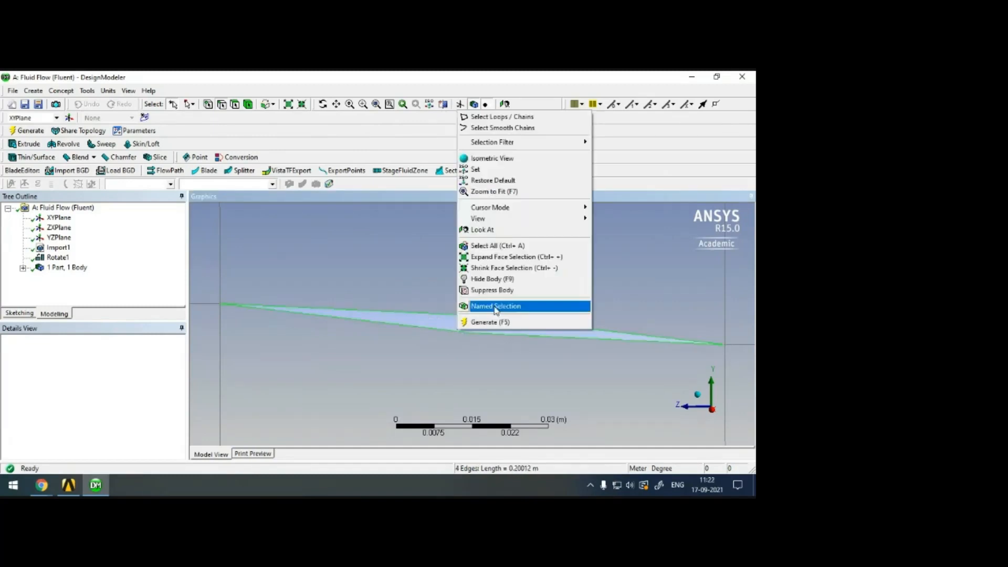
pyautogui.click(496, 307)
pyautogui.click(135, 349)
pyautogui.write('airfoil')
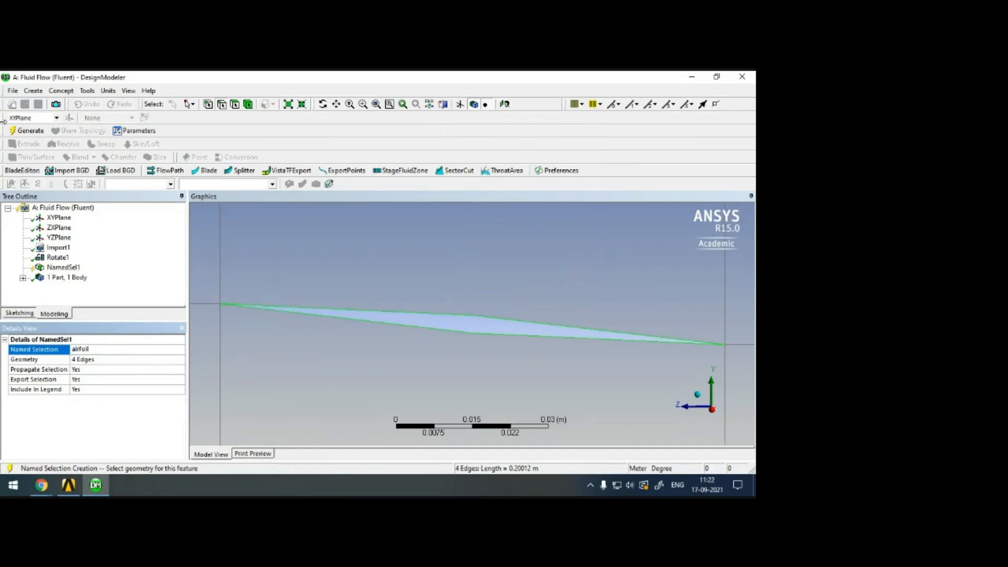
pyautogui.click(26, 130)
# Create and generate a named selection called inlet from the eight edges on the domain's upper, upstream and lower sides.
pyautogui.scroll(-10, 414, 294)
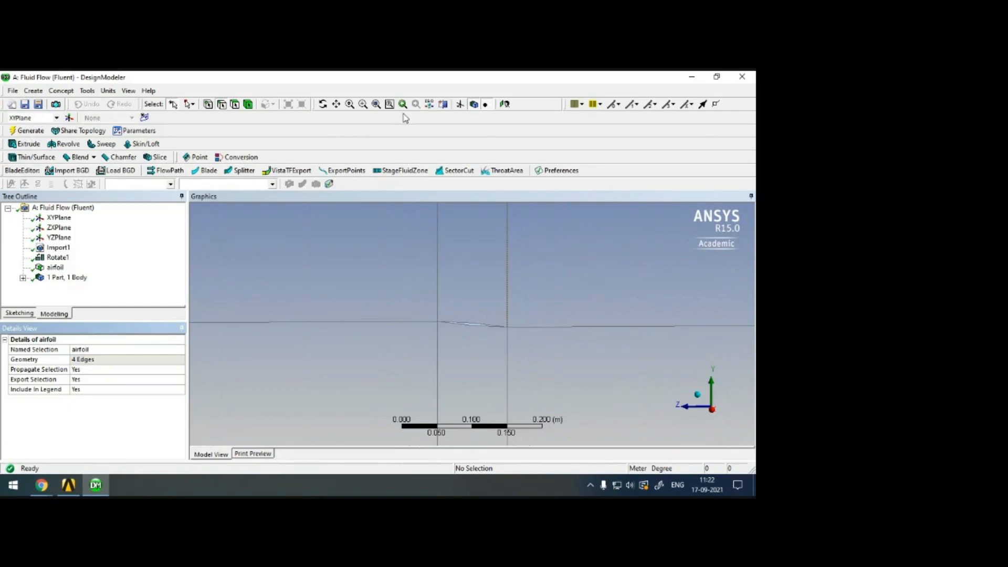
pyautogui.click(376, 104)
pyautogui.click(525, 217)
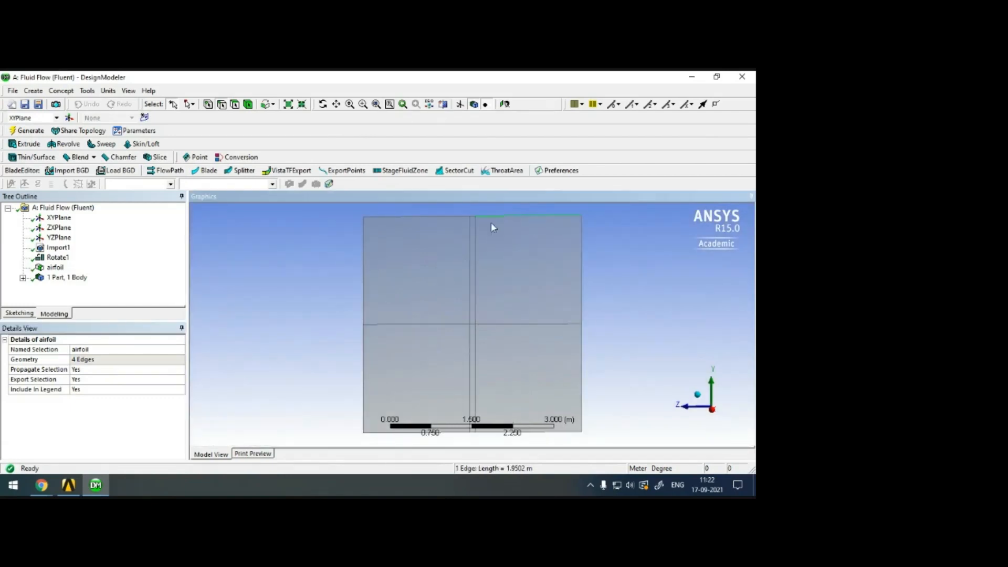
pyautogui.keyDown('ctrl'); pyautogui.click(461, 216); pyautogui.keyUp('ctrl')
pyautogui.keyDown('ctrl'); pyautogui.click(399, 217); pyautogui.keyUp('ctrl')
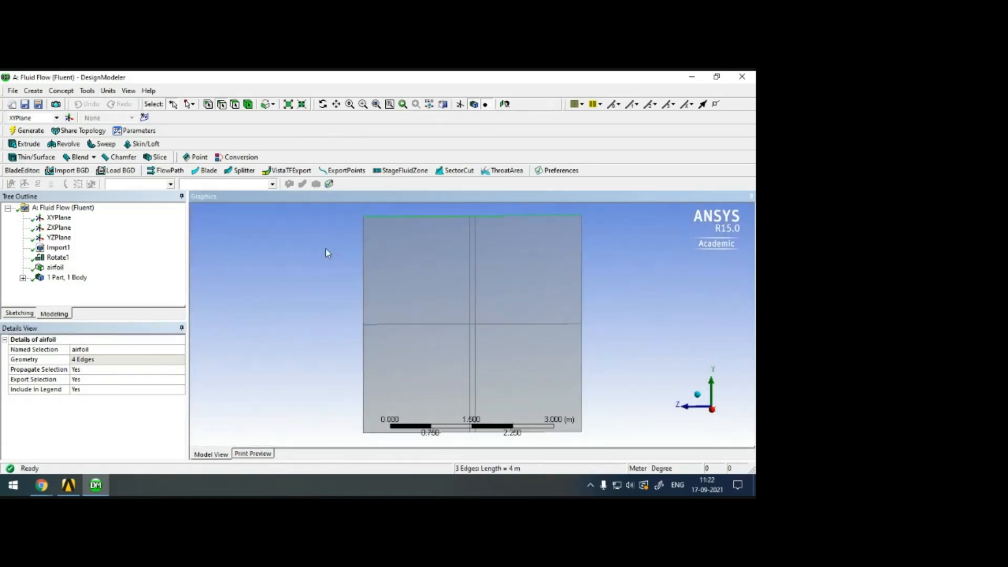
pyautogui.keyDown('ctrl'); pyautogui.click(364, 283); pyautogui.keyUp('ctrl')
pyautogui.keyDown('ctrl'); pyautogui.click(364, 378); pyautogui.keyUp('ctrl')
pyautogui.keyDown('ctrl'); pyautogui.click(374, 435); pyautogui.keyUp('ctrl')
pyautogui.keyDown('ctrl'); pyautogui.click(473, 433); pyautogui.keyUp('ctrl')
pyautogui.keyDown('ctrl'); pyautogui.click(486, 432); pyautogui.keyUp('ctrl')
pyautogui.rightClick(487, 432)
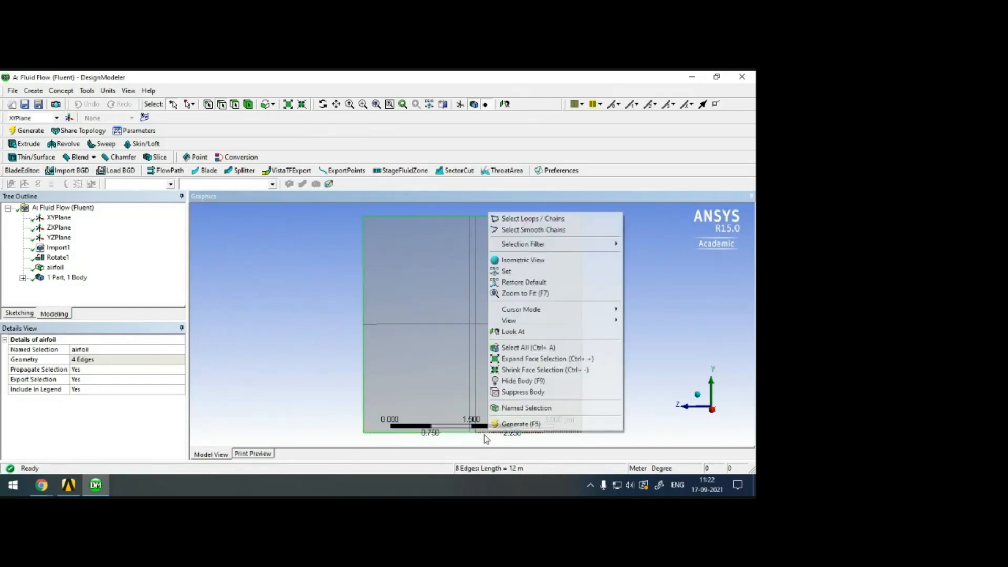
pyautogui.click(528, 409)
pyautogui.click(118, 348)
pyautogui.write('inlet')
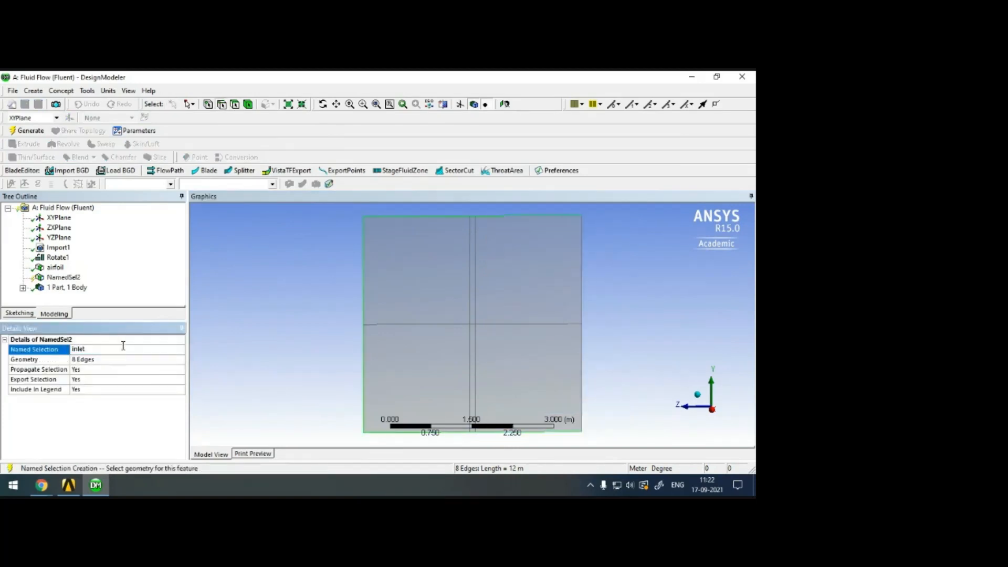
pyautogui.click(27, 130)
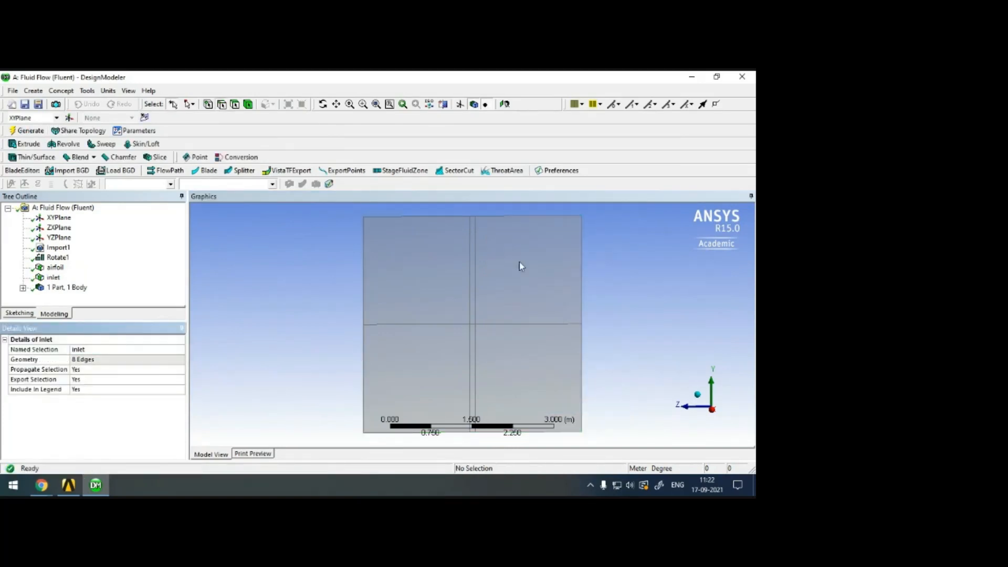
# Create and generate a named selection called outlet from the two edges on the domain's downstream side.
pyautogui.click(583, 287)
pyautogui.keyDown('ctrl'); pyautogui.click(582, 340); pyautogui.keyUp('ctrl')
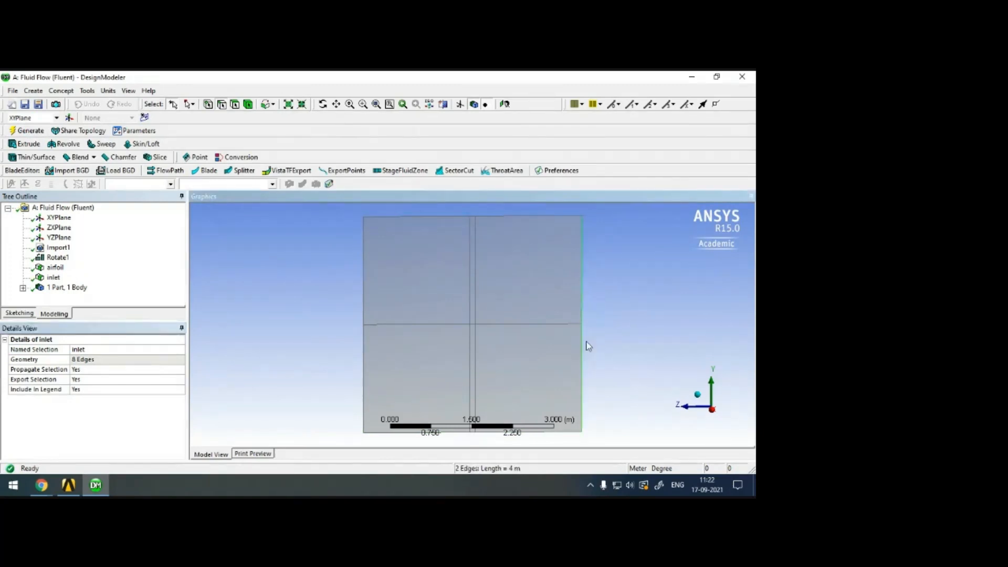
pyautogui.rightClick(582, 340)
pyautogui.click(625, 314)
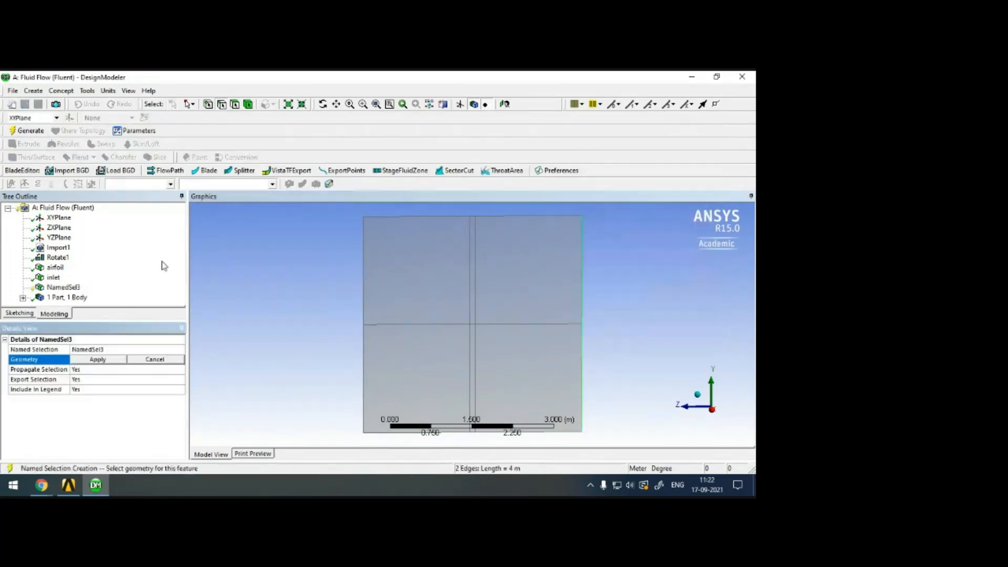
pyautogui.click(107, 359)
pyautogui.click(110, 350)
pyautogui.write('outlet')
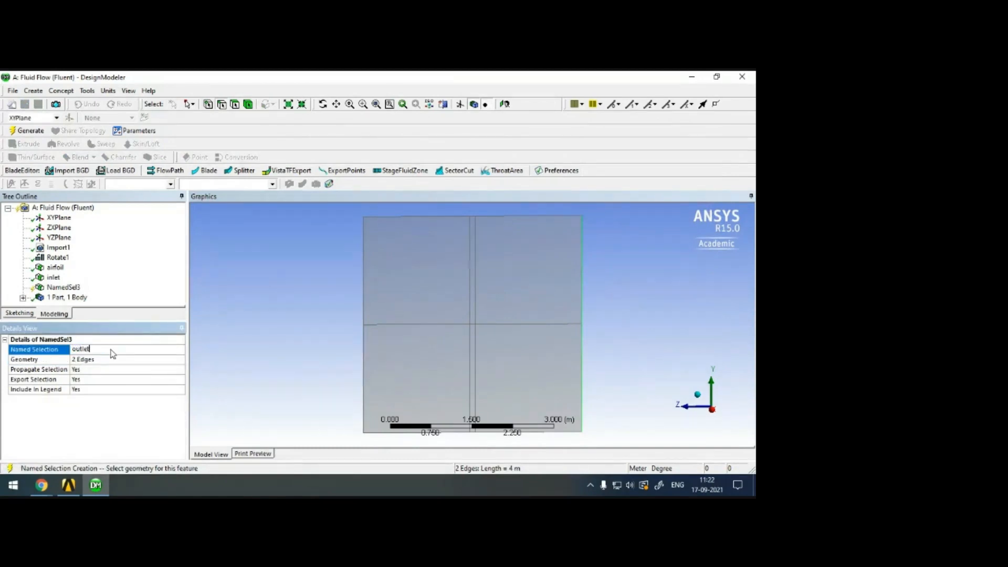
pyautogui.click(31, 131)
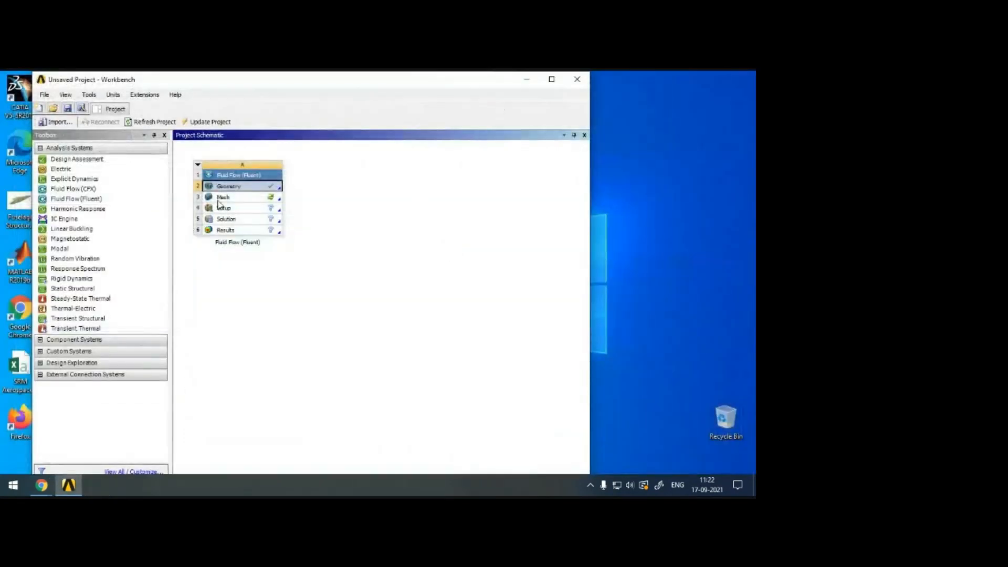
# Open the Mesh cell of the Fluid Flow (Fluent) system for editing in Workbench.
pyautogui.rightClick(218, 199)
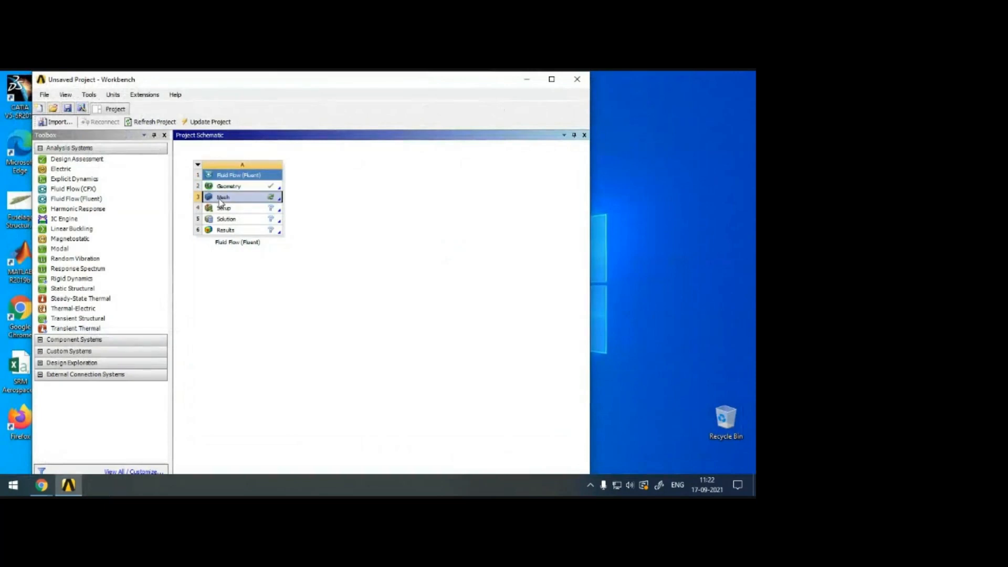
pyautogui.click(287, 206)
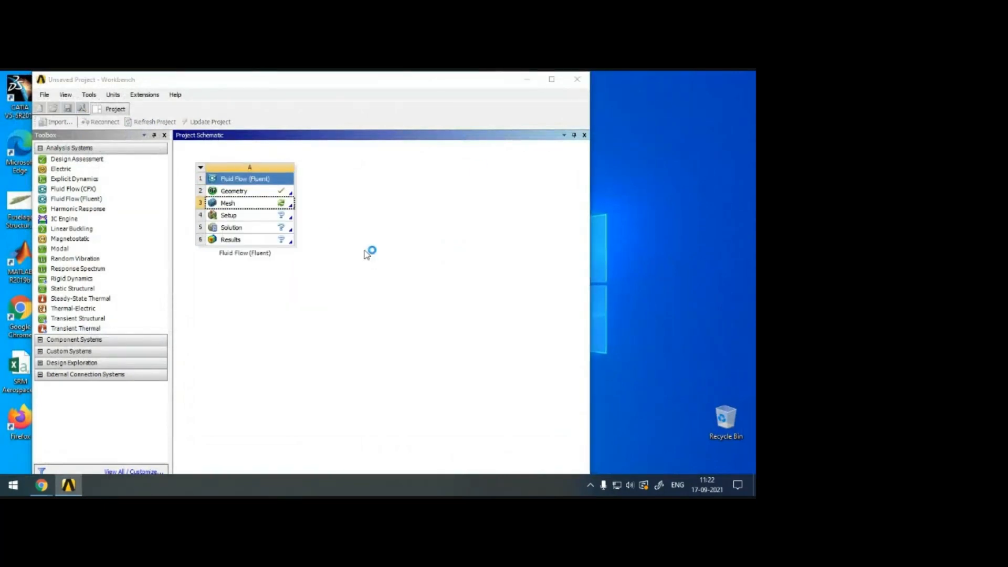
pyautogui.rightClick(710, 149)
pyautogui.click(698, 180)
pyautogui.rightClick(745, 131)
pyautogui.click(733, 164)
pyautogui.rightClick(732, 134)
pyautogui.click(707, 166)
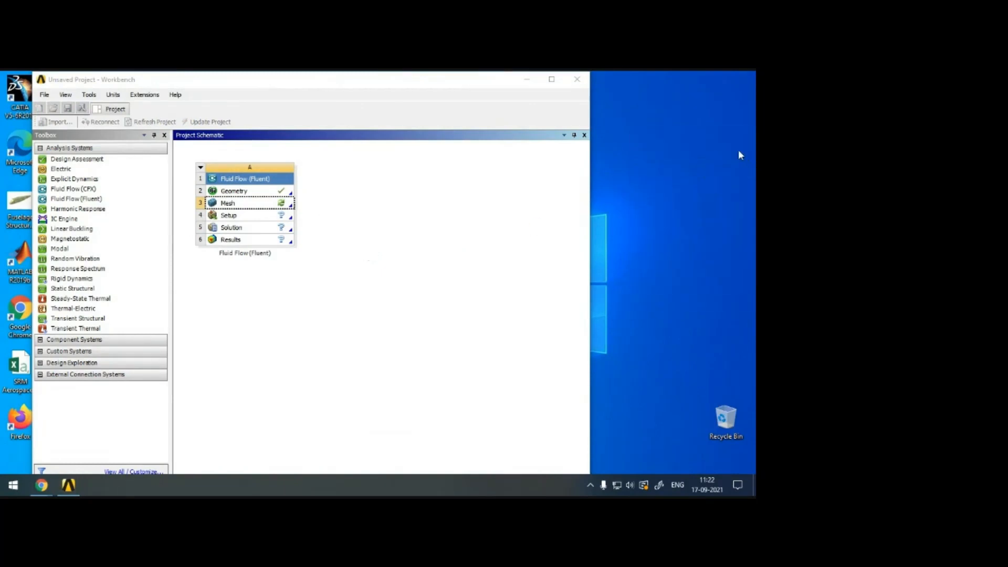
pyautogui.rightClick(738, 151)
pyautogui.click(703, 182)
pyautogui.rightClick(733, 167)
pyautogui.click(703, 197)
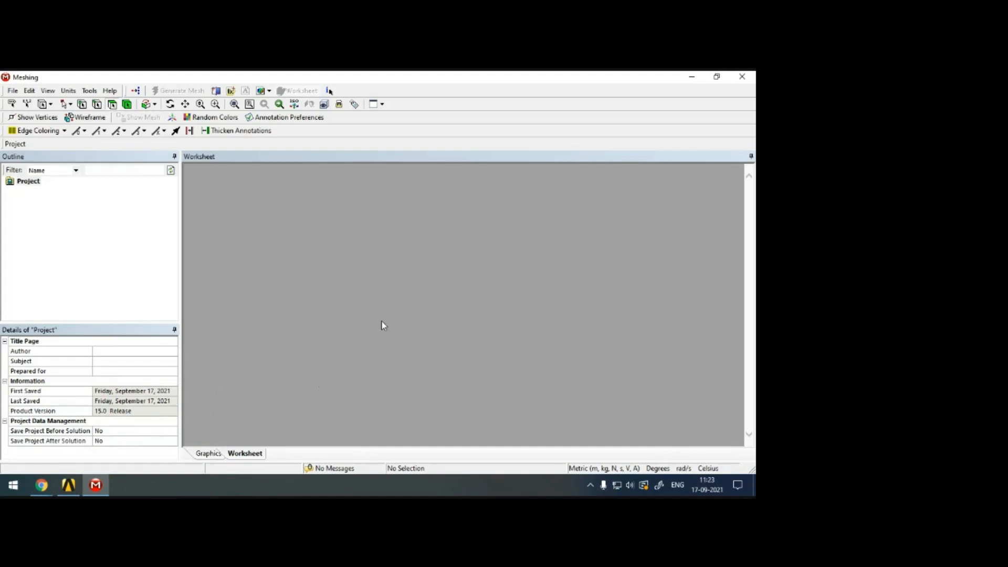
# Check the Google Meet call window, return to the Meshing application and clear the Split.5 body selection.
pyautogui.moveTo(42, 485)
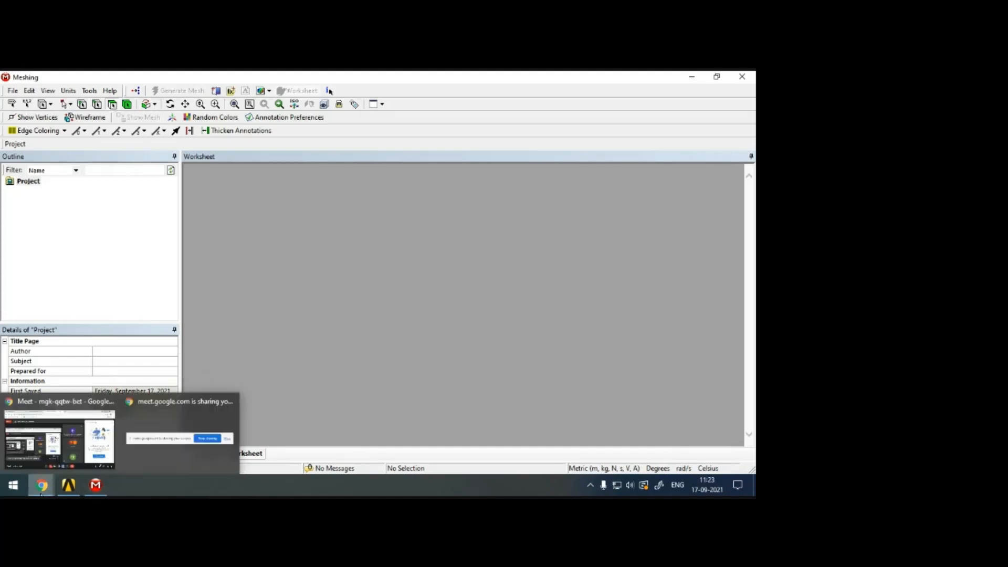
pyautogui.click(58, 404)
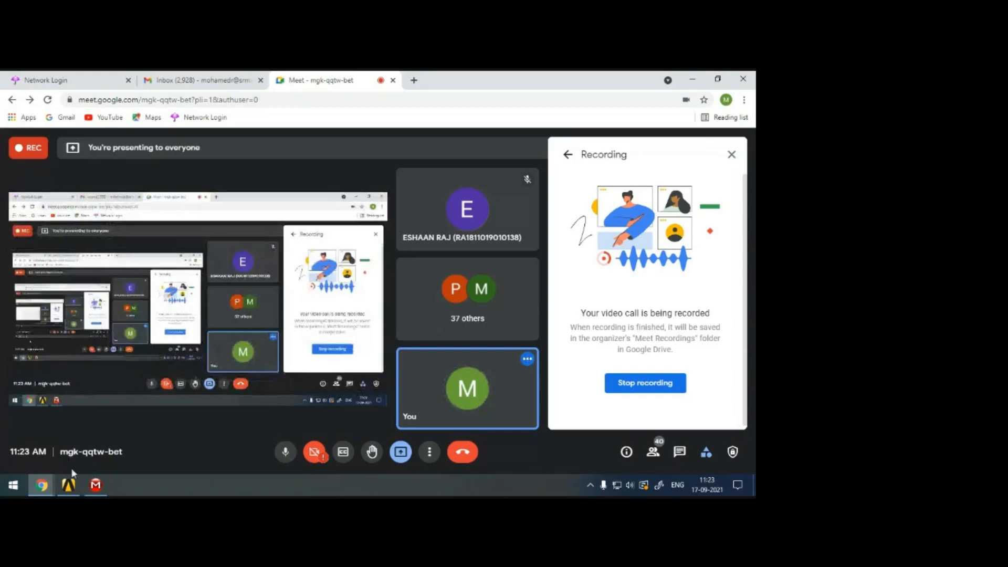
pyautogui.click(96, 488)
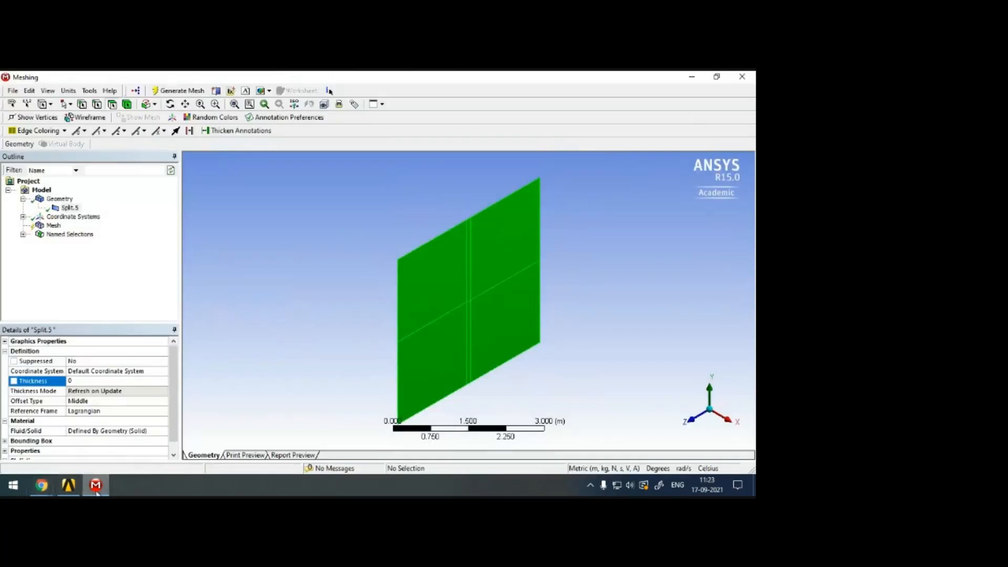
pyautogui.click(342, 250)
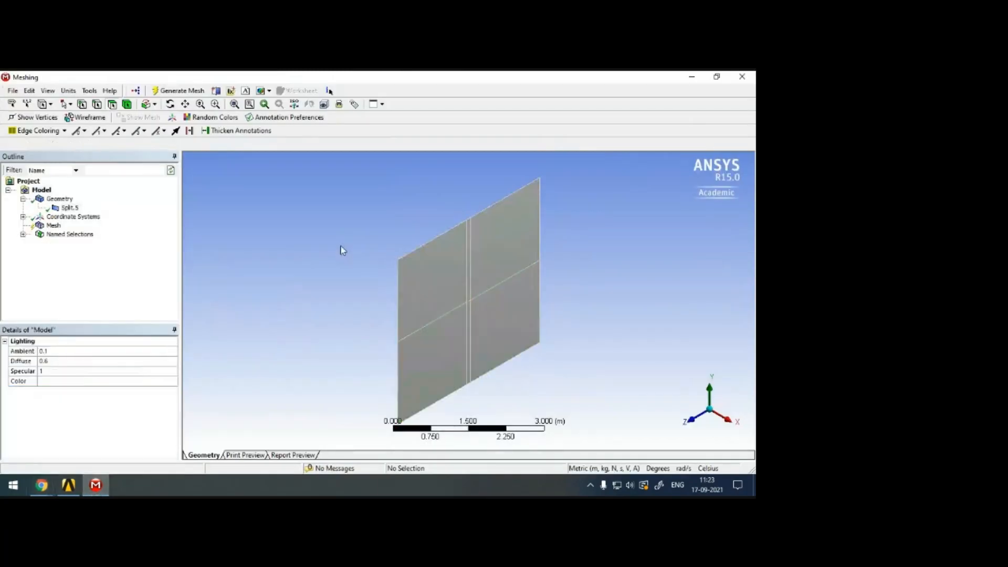
# Generate the default mesh and orient the view along the X axis to face the flow domain.
pyautogui.click(181, 92)
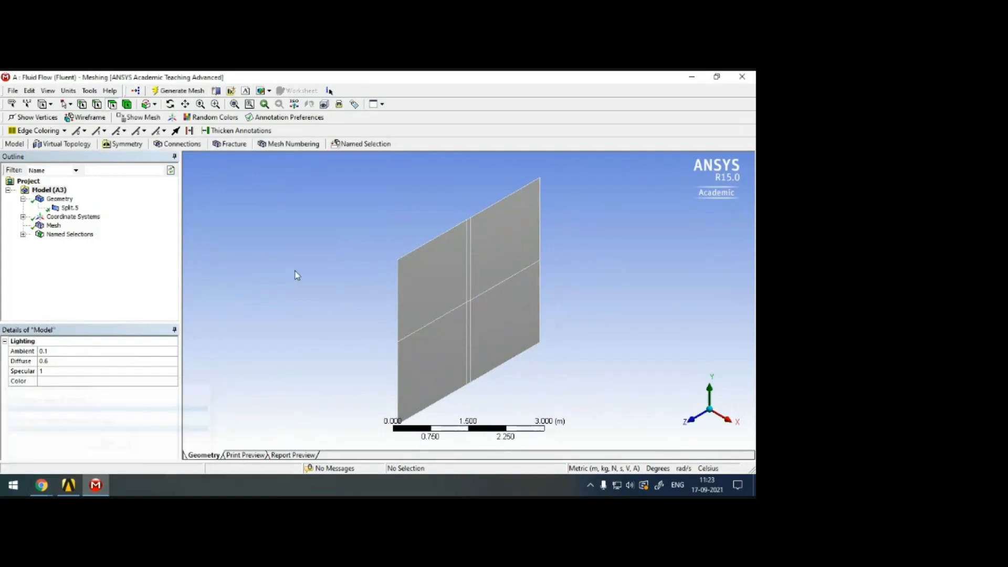
pyautogui.click(693, 423)
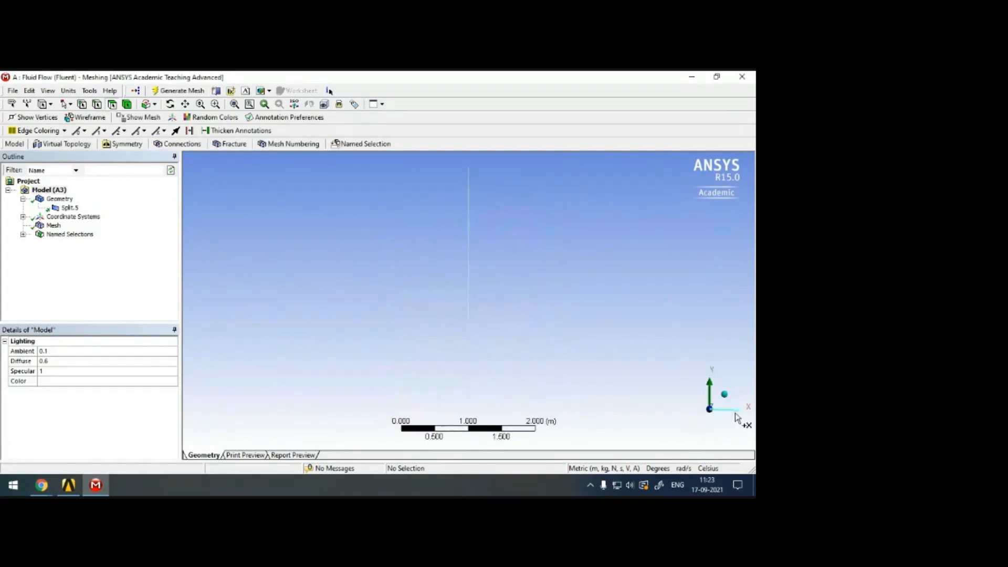
pyautogui.click(735, 420)
pyautogui.scroll(5, 487, 310)
pyautogui.scroll(4, 488, 310)
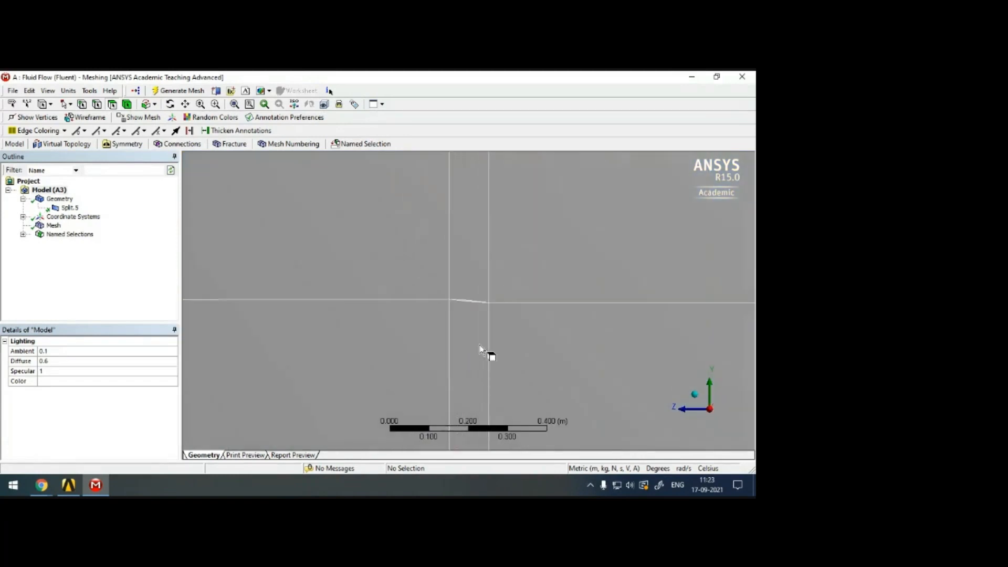
# Display the generated mesh and examine the cells around the airfoil and across the domain.
pyautogui.click(54, 226)
pyautogui.scroll(-2, 577, 292)
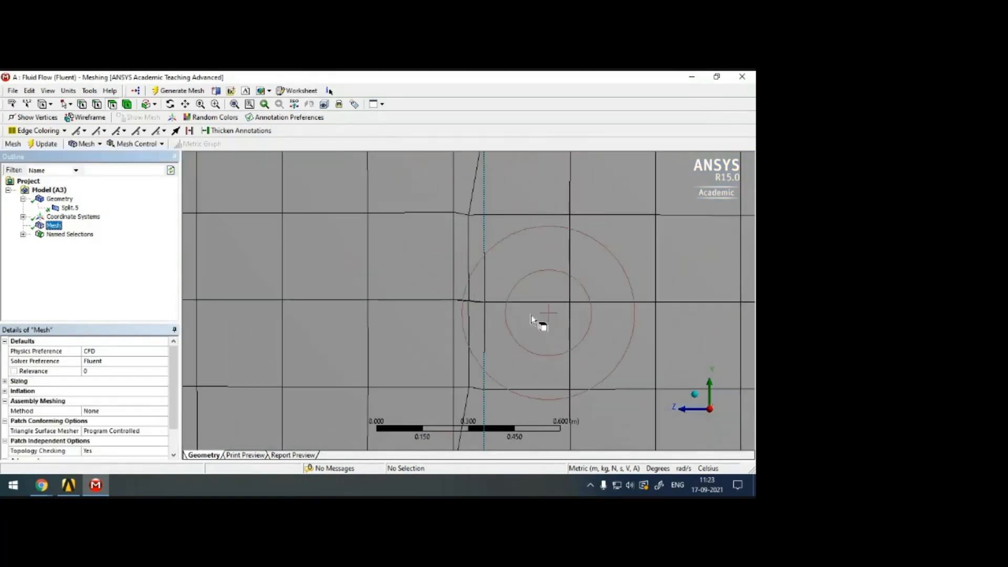
pyautogui.scroll(-2, 544, 337)
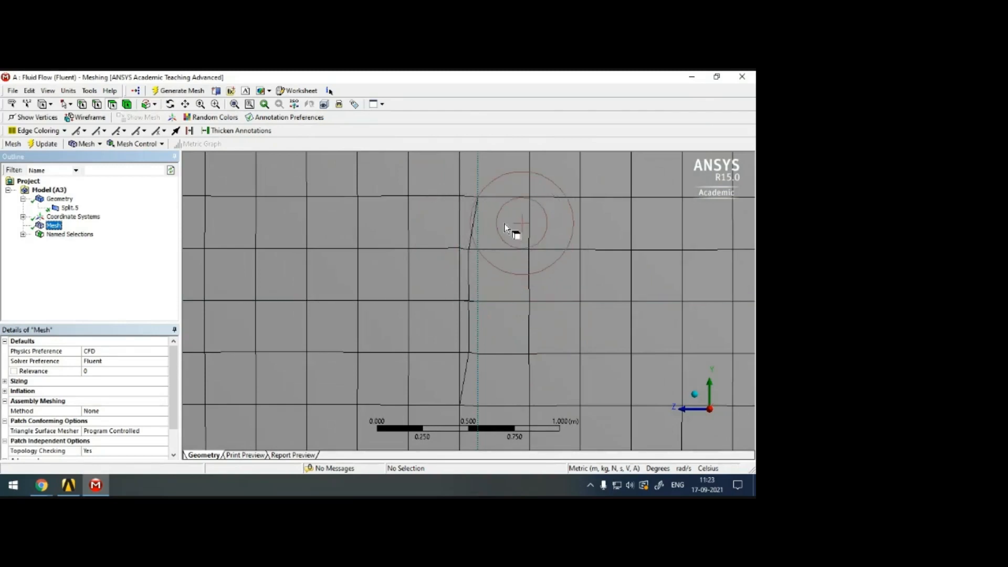
pyautogui.scroll(2, 514, 230)
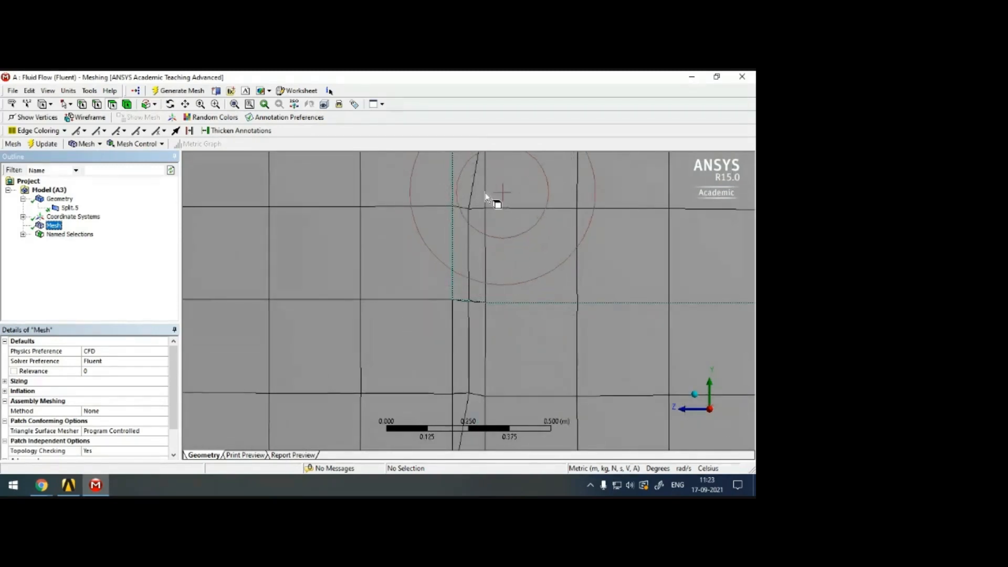
pyautogui.scroll(-2, 554, 293)
pyautogui.scroll(-2, 557, 294)
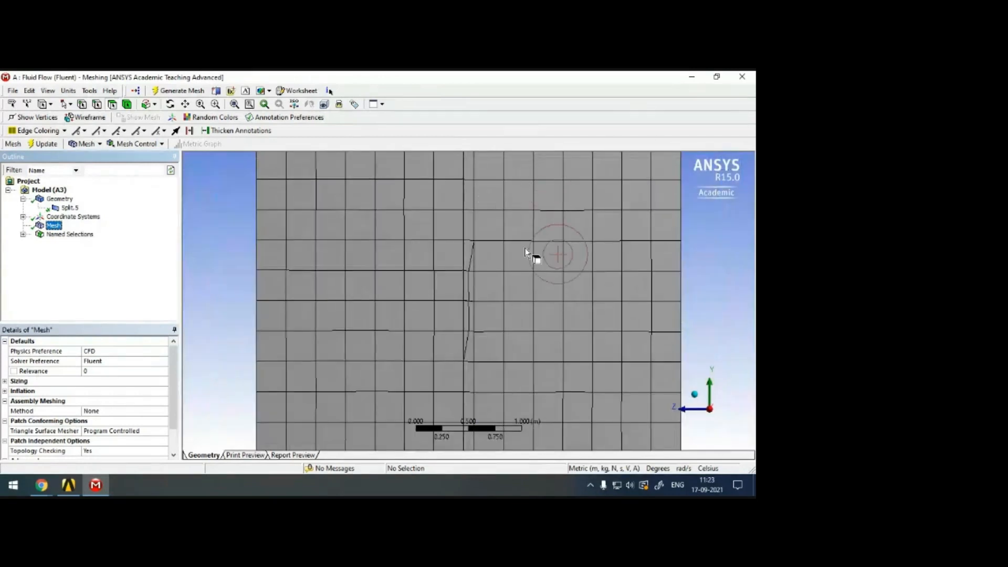
# Add a Mapped Face Meshing control with the Quadrilaterals method to all six domain faces and regenerate the mesh.
pyautogui.rightClick(55, 229)
pyautogui.moveTo(131, 231)
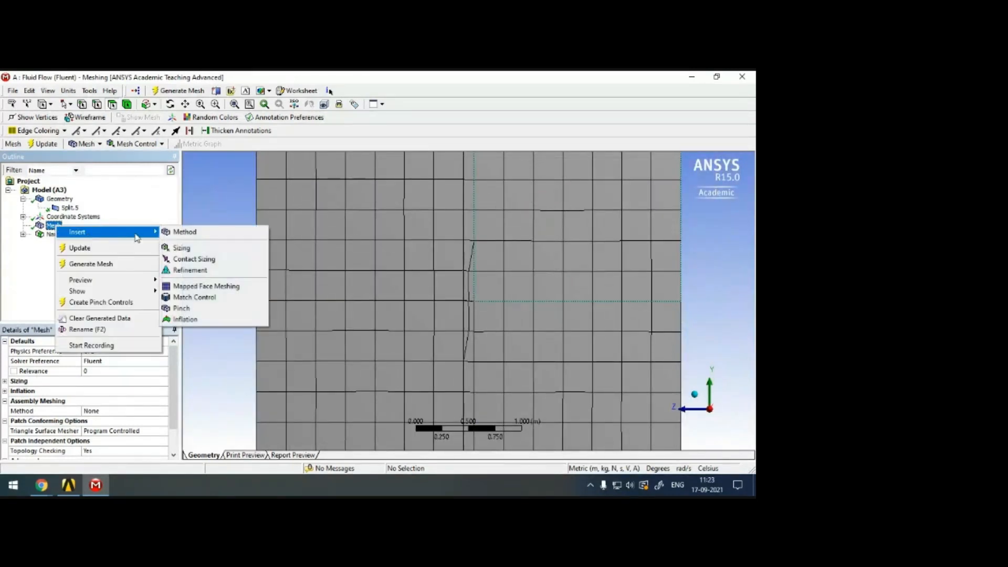
pyautogui.click(196, 290)
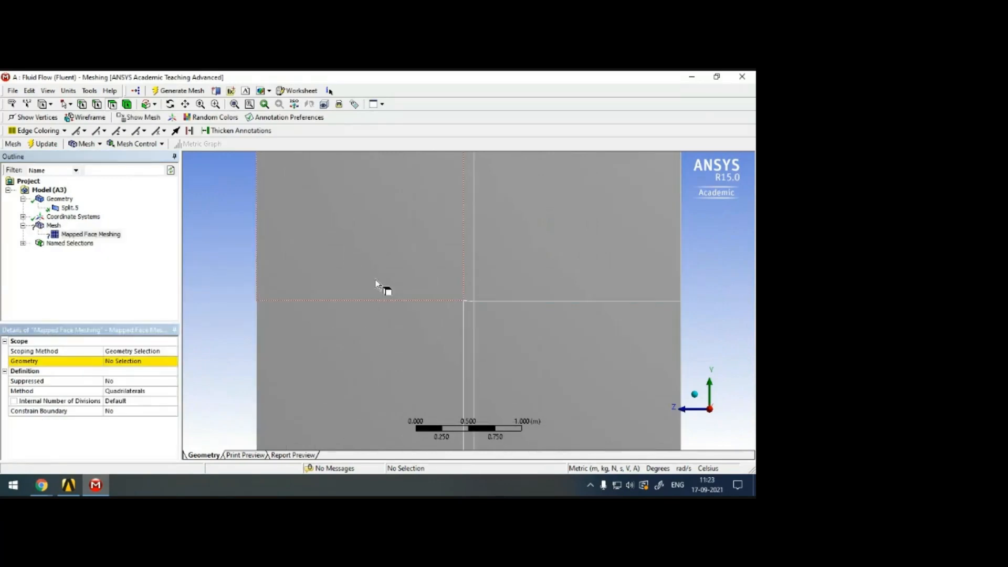
pyautogui.click(551, 263)
pyautogui.keyDown('ctrl'); pyautogui.click(471, 264); pyautogui.keyUp('ctrl')
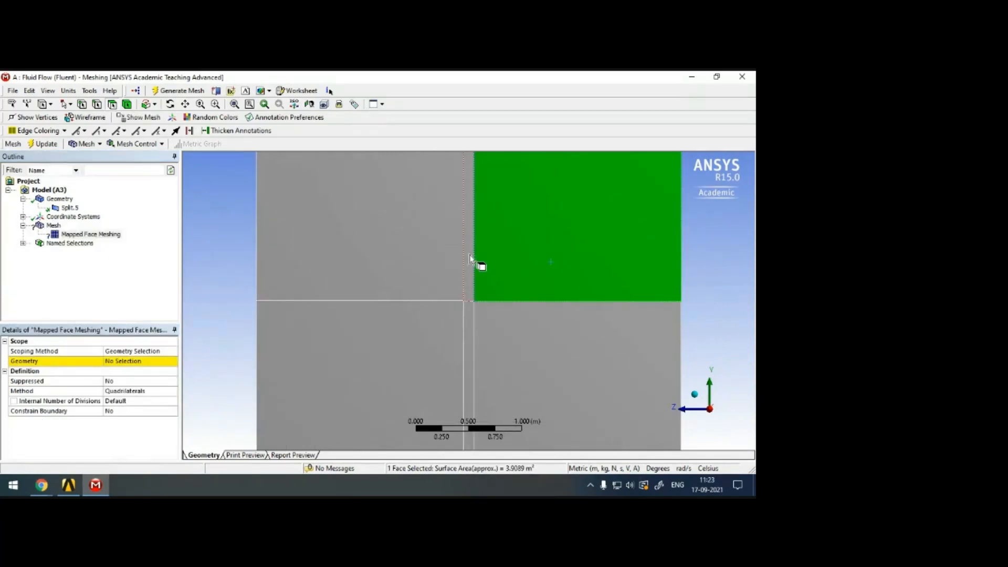
pyautogui.keyDown('ctrl'); pyautogui.click(421, 261); pyautogui.keyUp('ctrl')
pyautogui.keyDown('ctrl'); pyautogui.click(432, 355); pyautogui.keyUp('ctrl')
pyautogui.keyDown('ctrl'); pyautogui.click(469, 336); pyautogui.keyUp('ctrl')
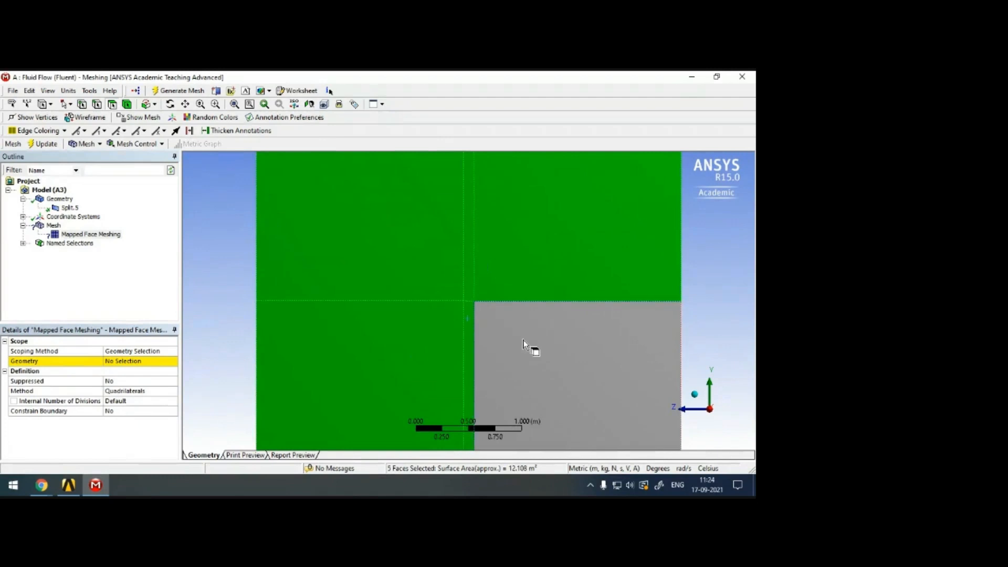
pyautogui.keyDown('ctrl'); pyautogui.click(529, 347); pyautogui.keyUp('ctrl')
pyautogui.click(118, 361)
pyautogui.click(120, 361)
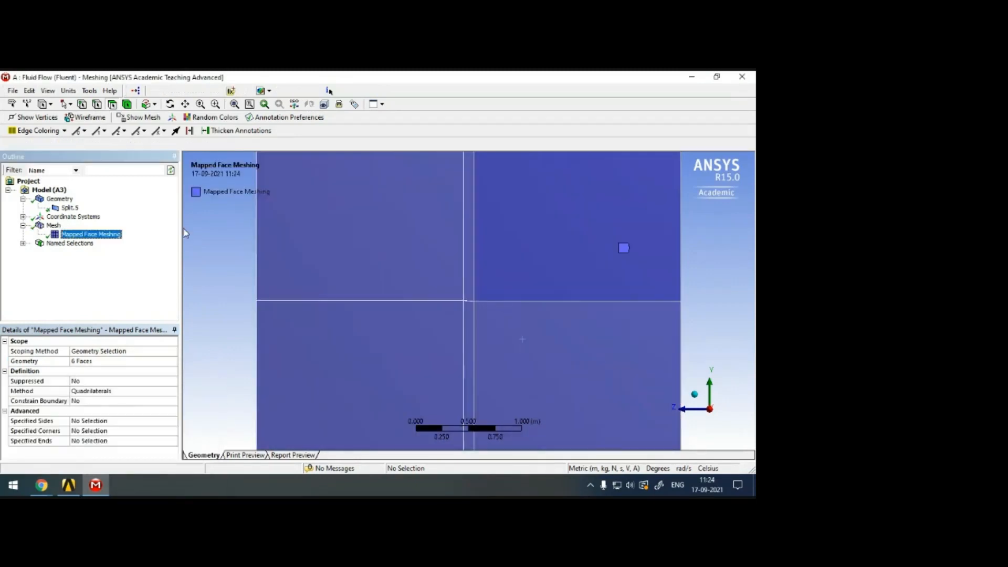
# Display the mapped mesh and examine the cells at the diamond airfoil and over the whole domain.
pyautogui.click(54, 225)
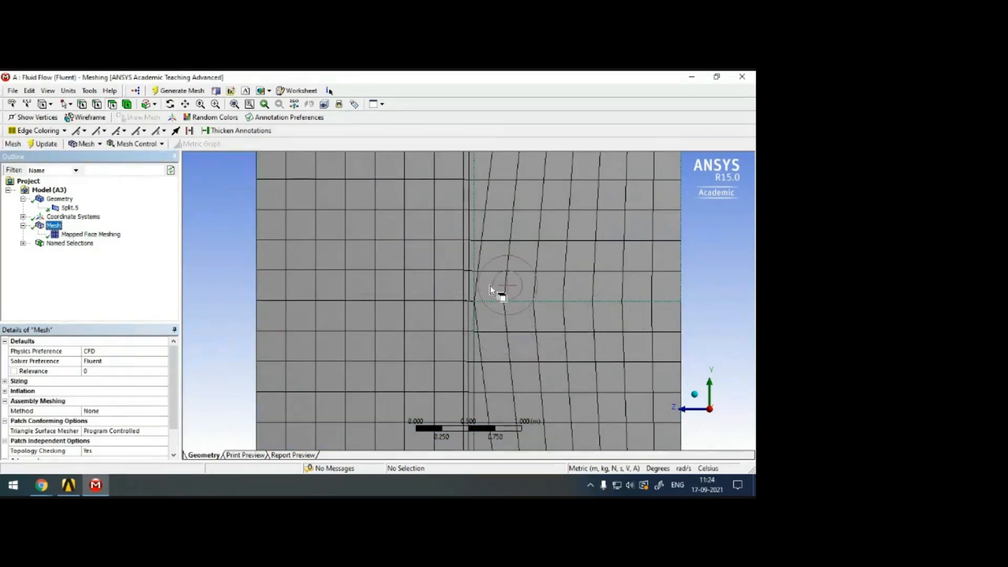
pyautogui.scroll(10, 494, 289)
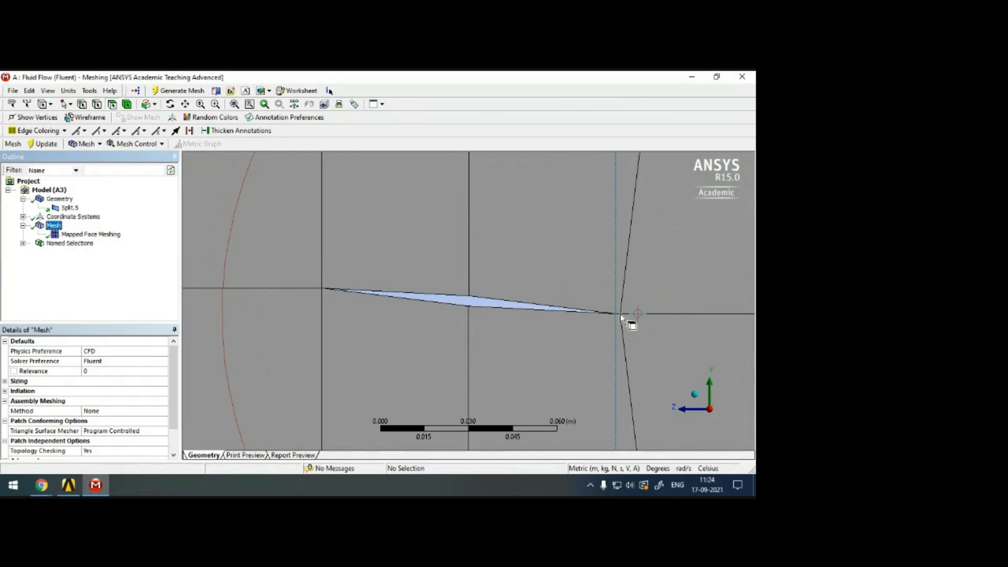
pyautogui.scroll(-3, 566, 270)
pyautogui.scroll(-5, 562, 284)
pyautogui.scroll(-6, 566, 302)
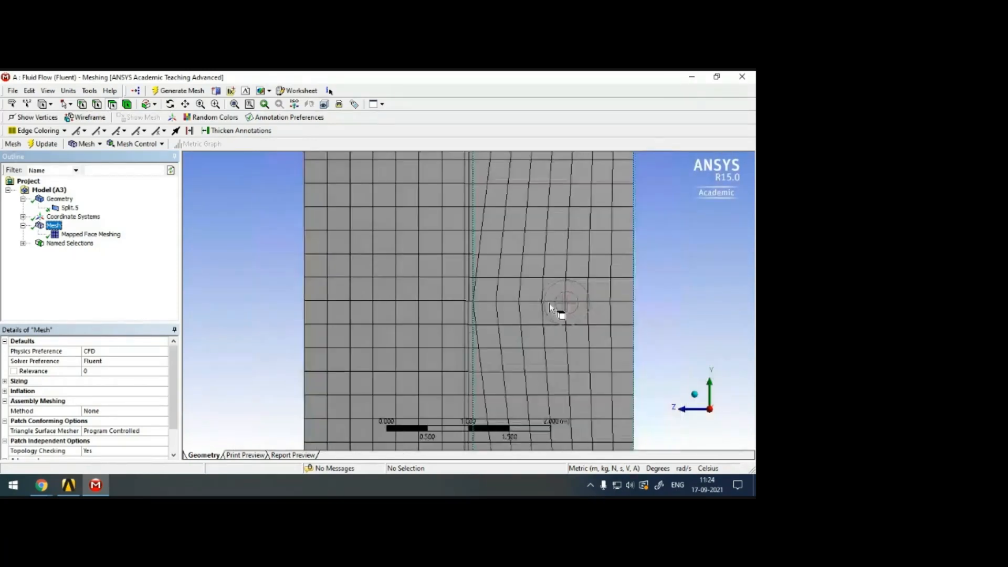
pyautogui.scroll(-2, 550, 307)
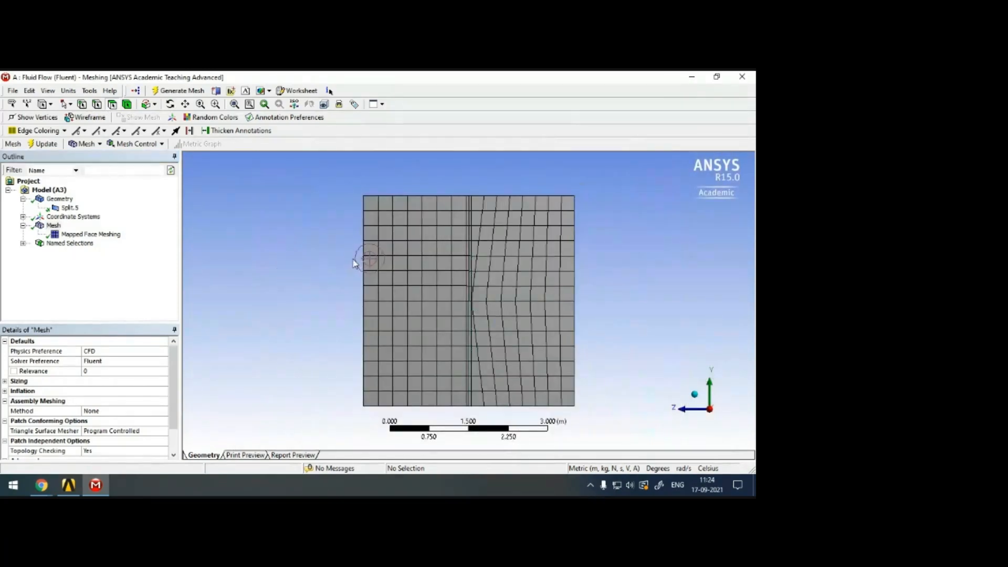
# Insert an edge sizing control scoped to the four vertical edges in the upper half of the domain.
pyautogui.rightClick(57, 227)
pyautogui.moveTo(131, 236)
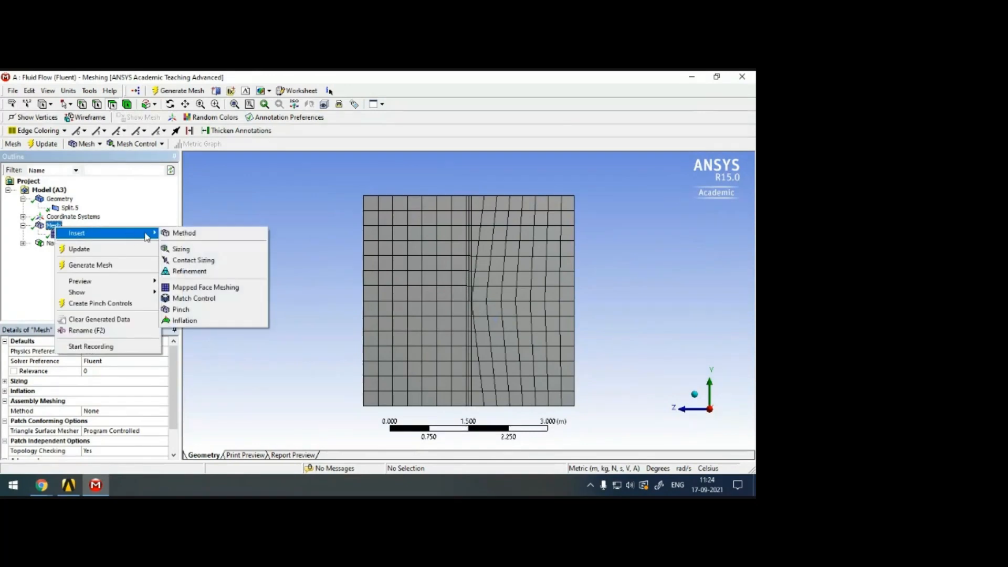
pyautogui.click(186, 252)
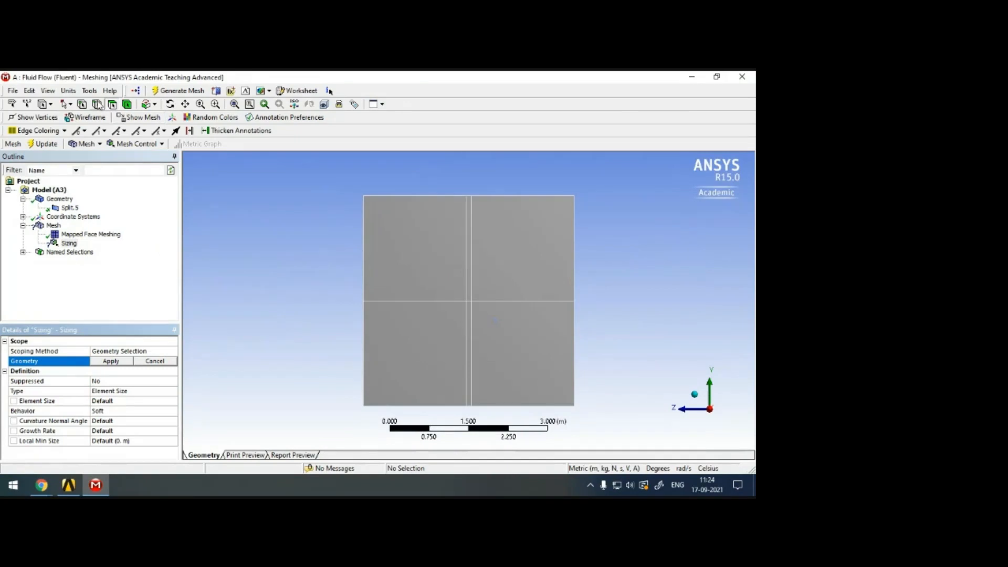
pyautogui.click(363, 244)
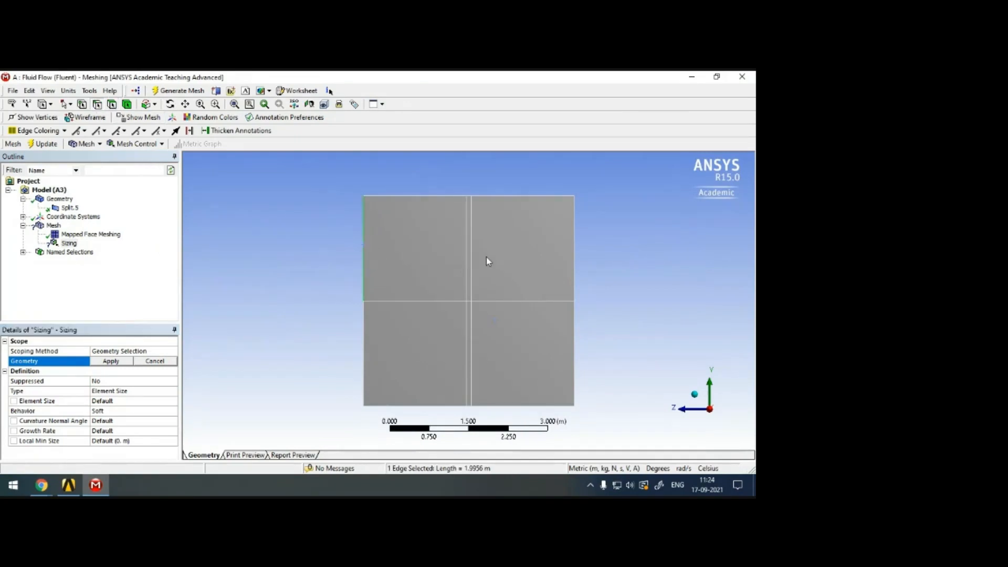
pyautogui.keyDown('ctrl'); pyautogui.click(466, 257); pyautogui.keyUp('ctrl')
pyautogui.keyDown('ctrl'); pyautogui.click(470, 259); pyautogui.keyUp('ctrl')
pyautogui.keyDown('ctrl'); pyautogui.click(574, 247); pyautogui.keyUp('ctrl')
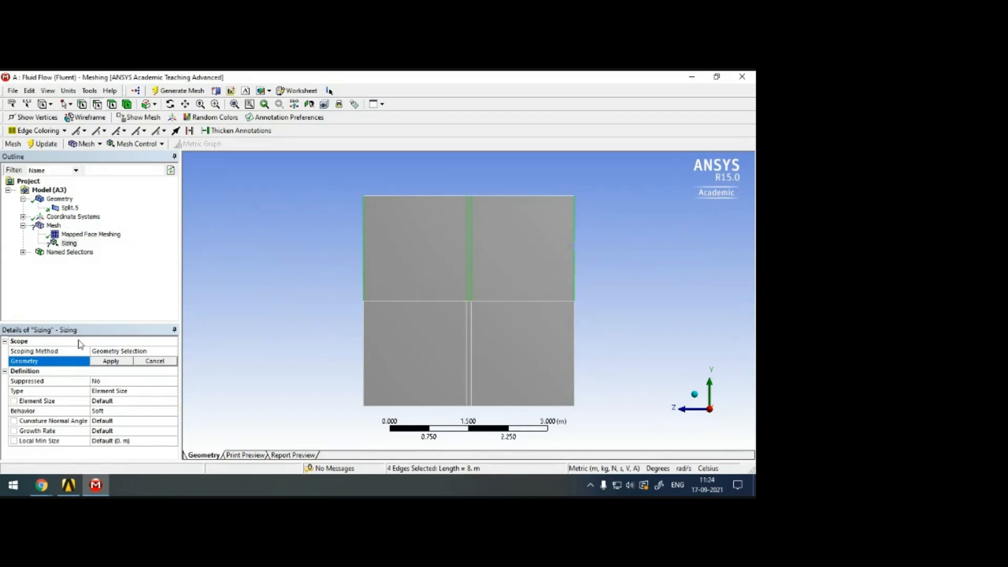
pyautogui.click(109, 362)
# Set the edge sizing type to Number of Divisions with 50 divisions and its behavior to Hard.
pyautogui.click(168, 392)
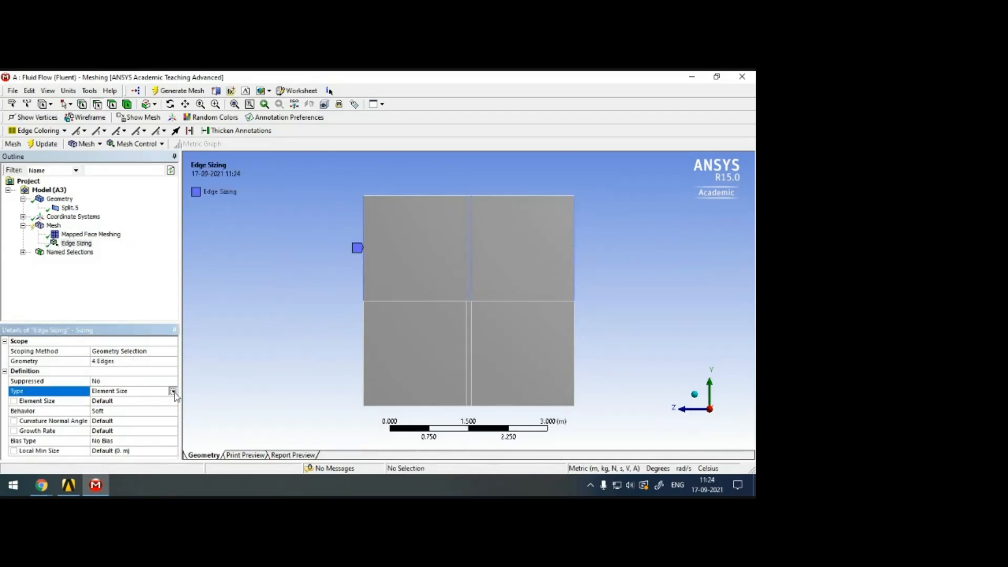
pyautogui.click(172, 392)
pyautogui.click(169, 408)
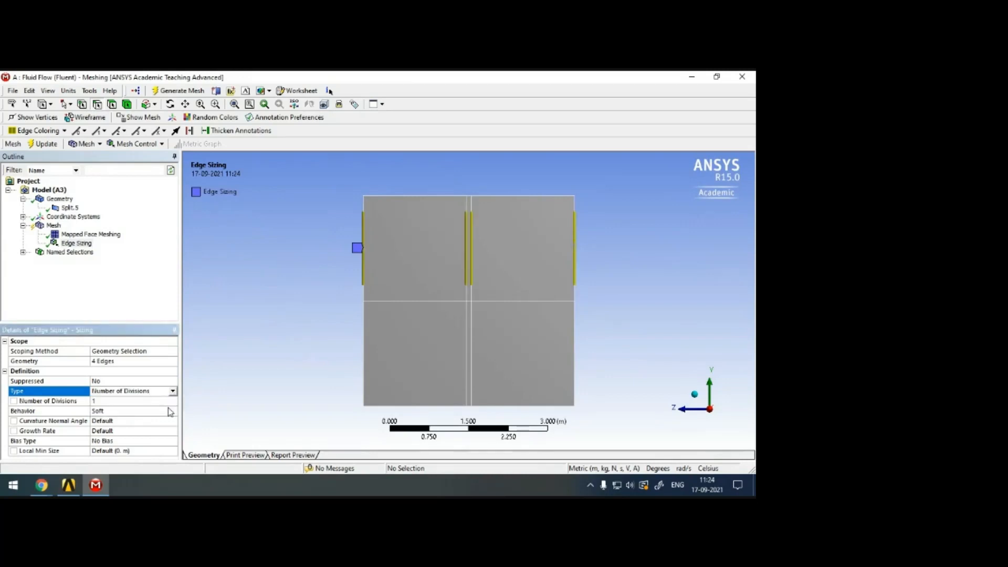
pyautogui.click(128, 402)
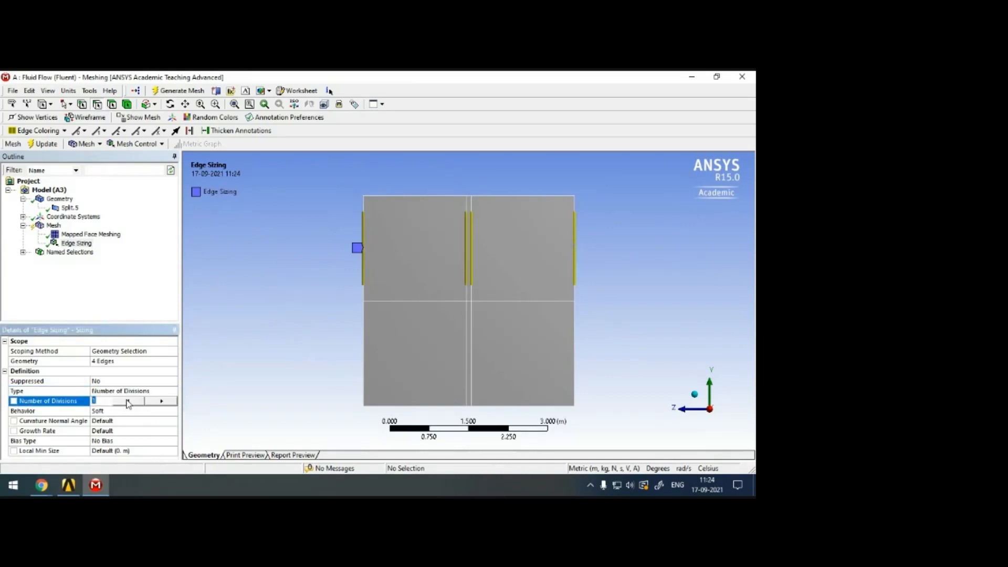
pyautogui.write('50')
pyautogui.click(173, 412)
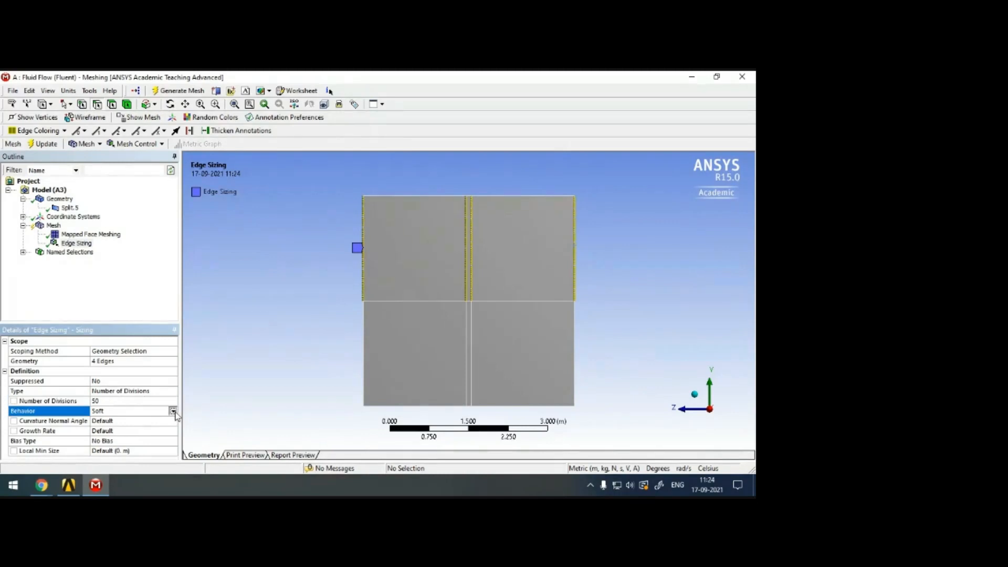
pyautogui.click(172, 410)
pyautogui.click(169, 427)
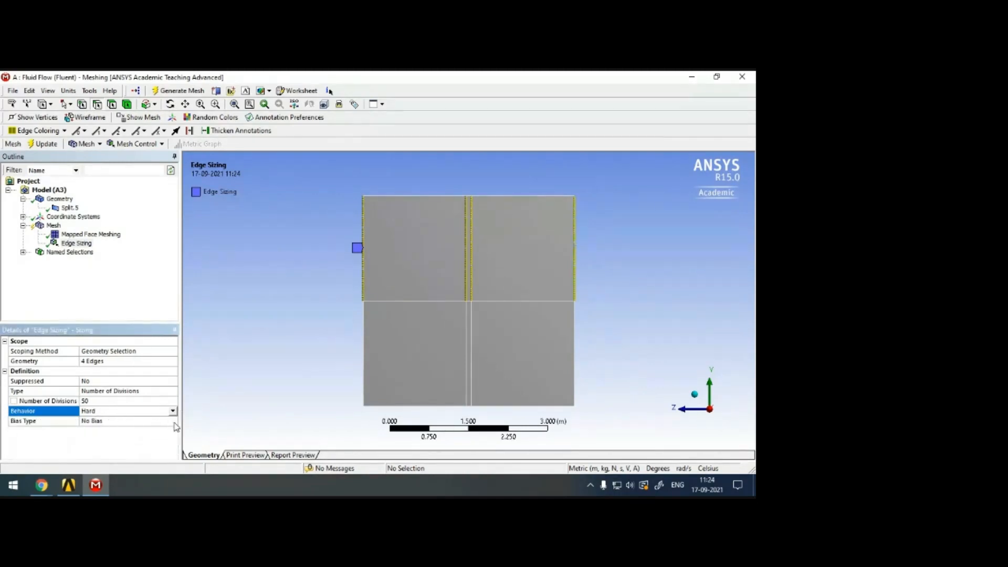
# Give the edge sizing the long-to-short bias type with a bias factor of 200, and check the spacing along the edges.
pyautogui.click(174, 422)
pyautogui.click(173, 422)
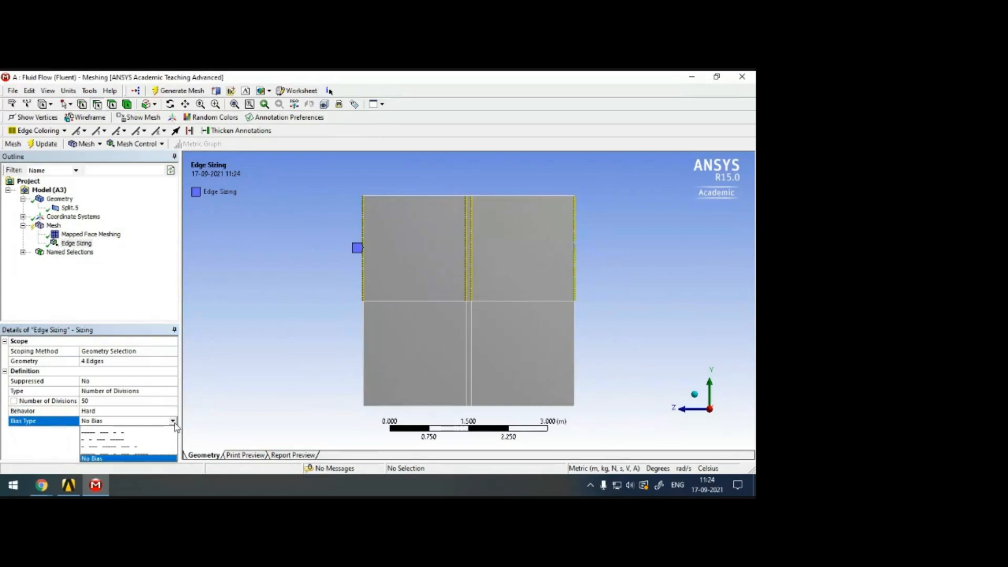
pyautogui.click(150, 438)
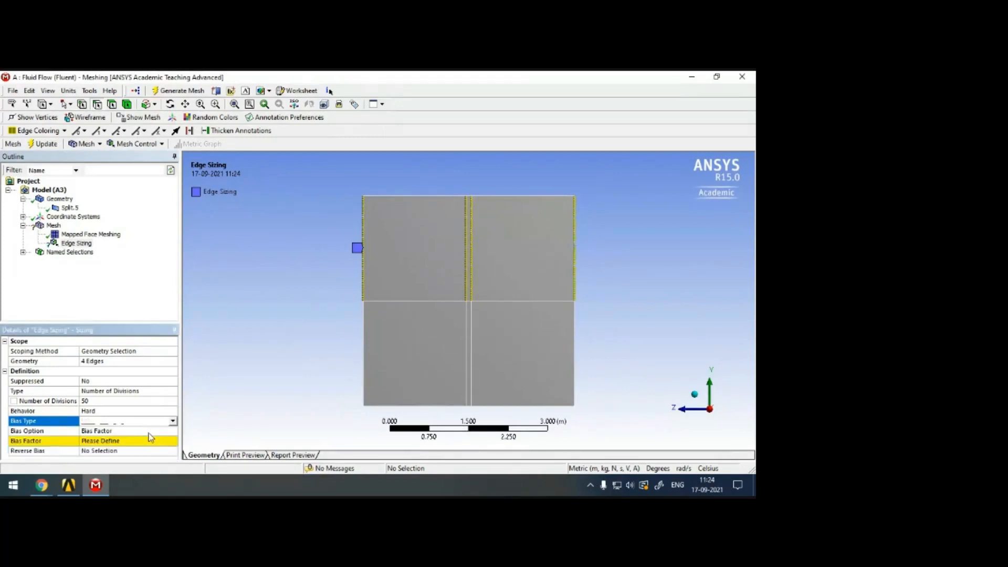
pyautogui.click(115, 443)
pyautogui.write('200')
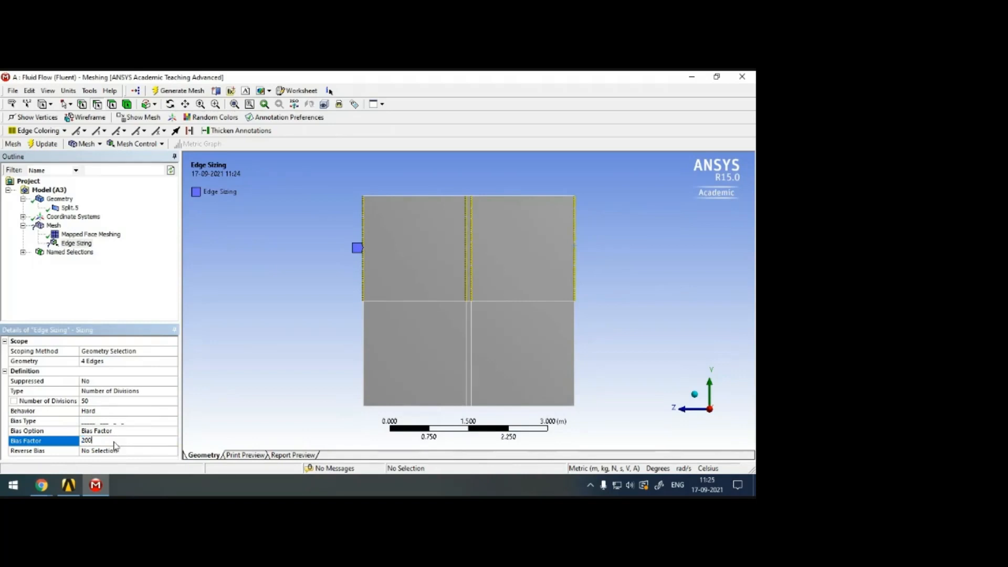
pyautogui.click(268, 367)
pyautogui.scroll(1, 438, 289)
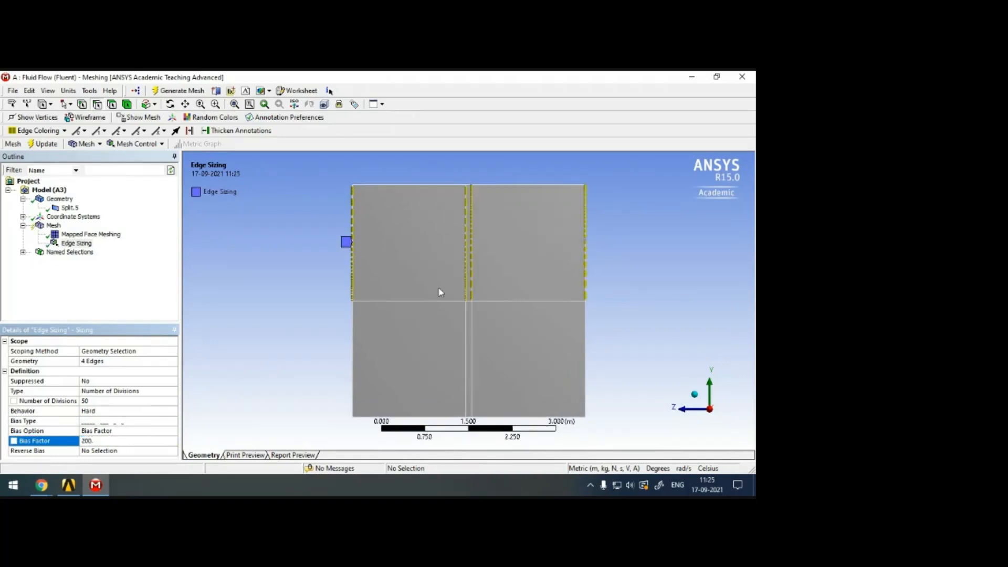
pyautogui.scroll(2, 439, 288)
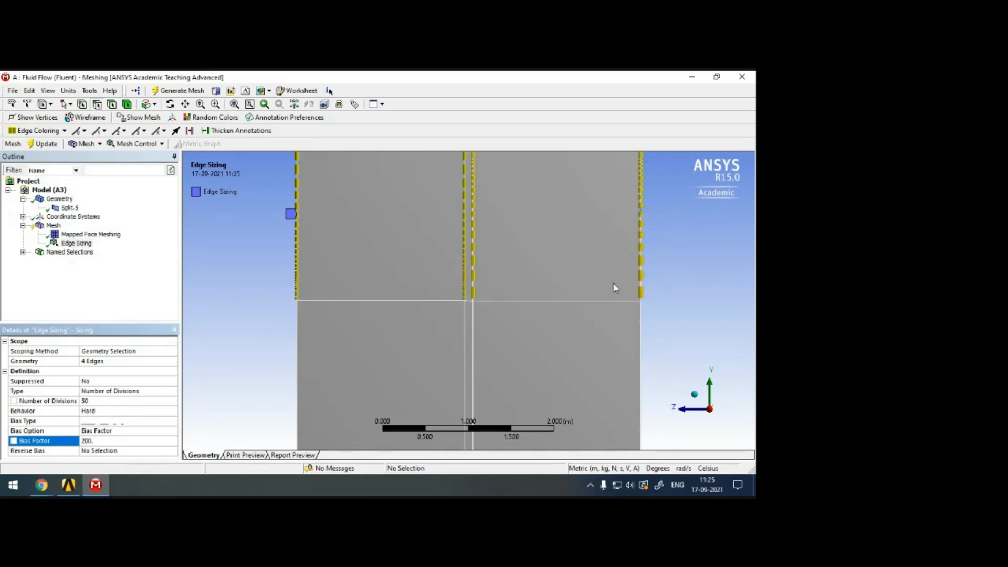
# Reverse the bias on the two upper vertical edges on the negative-Z side of the airfoil.
pyautogui.click(26, 453)
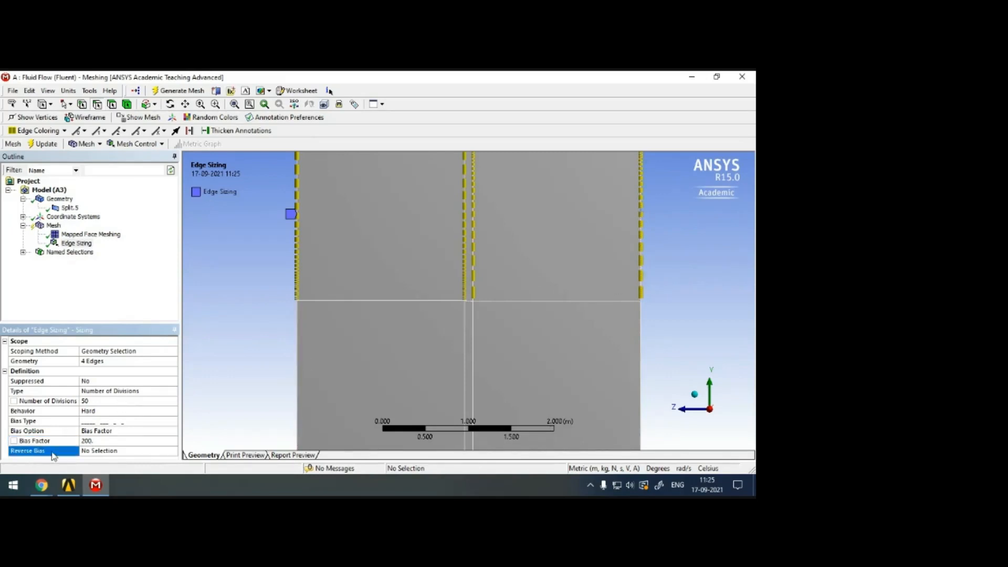
pyautogui.click(92, 453)
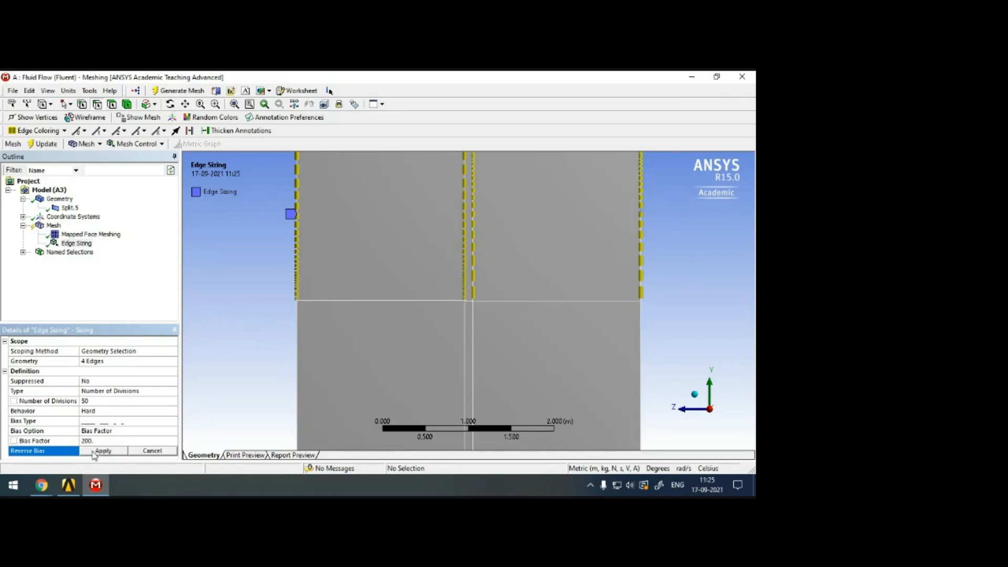
pyautogui.click(475, 268)
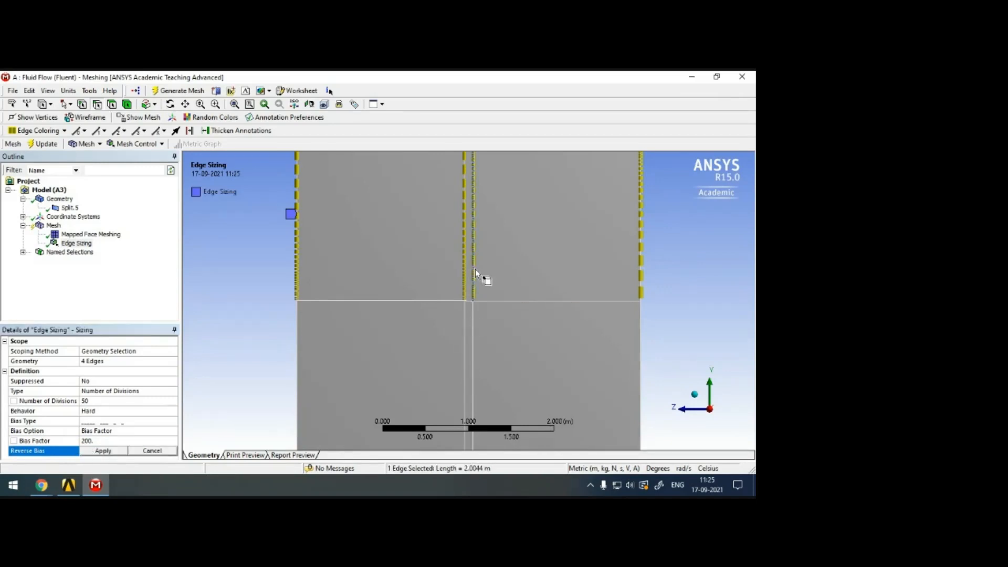
pyautogui.keyDown('ctrl'); pyautogui.click(640, 268); pyautogui.keyUp('ctrl')
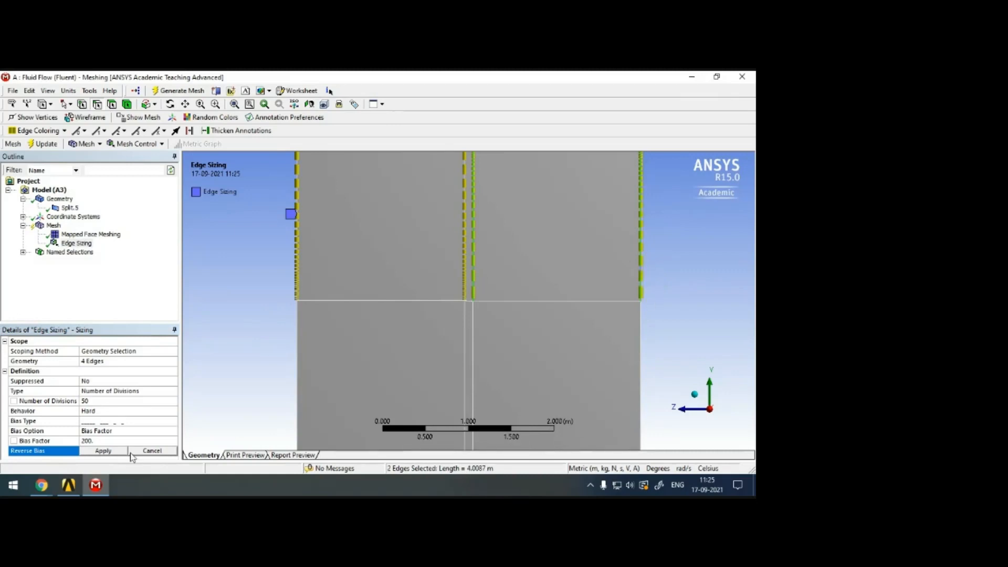
pyautogui.click(113, 452)
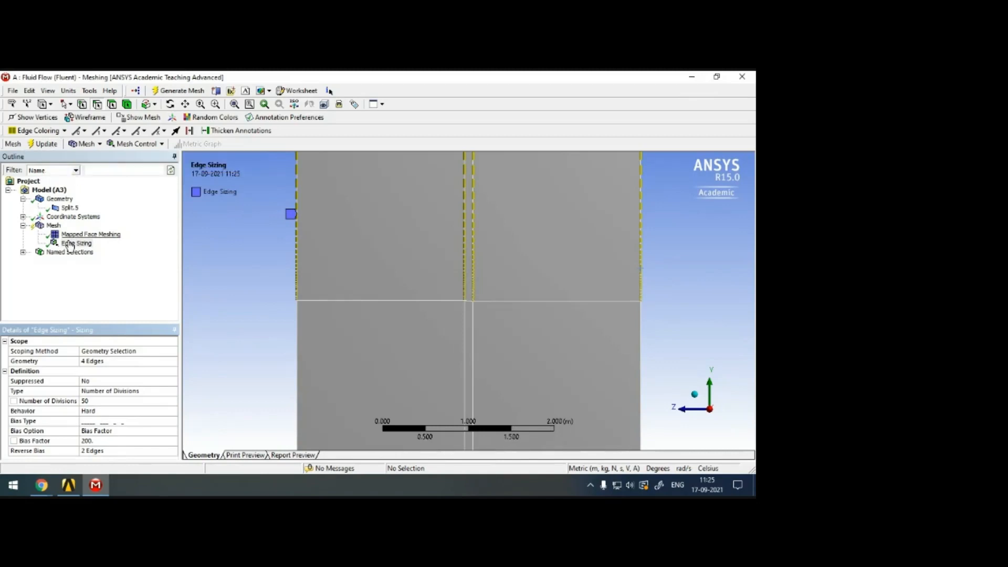
# Insert a second edge sizing control scoped to the four vertical edges in the lower half of the domain.
pyautogui.rightClick(56, 226)
pyautogui.moveTo(153, 231)
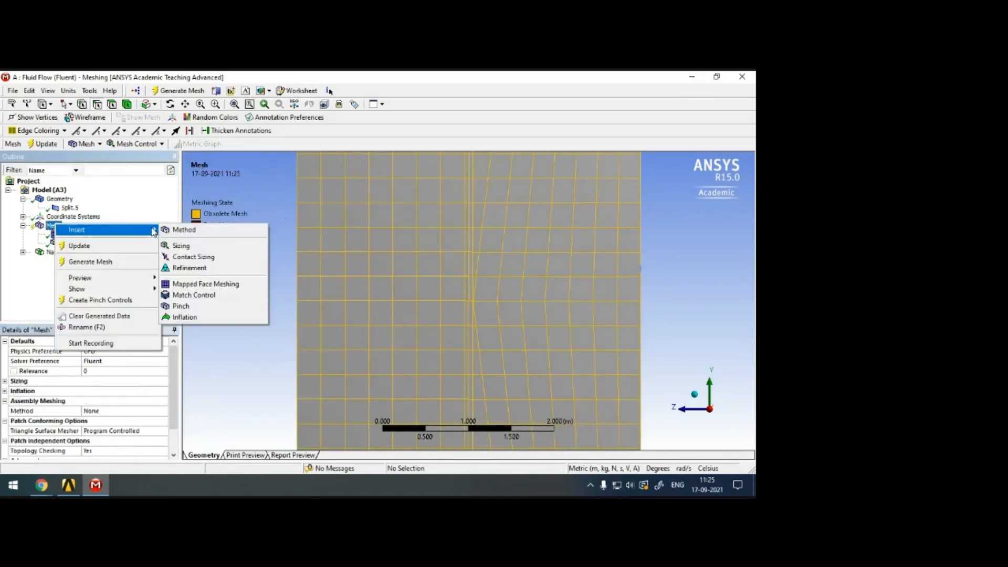
pyautogui.click(188, 249)
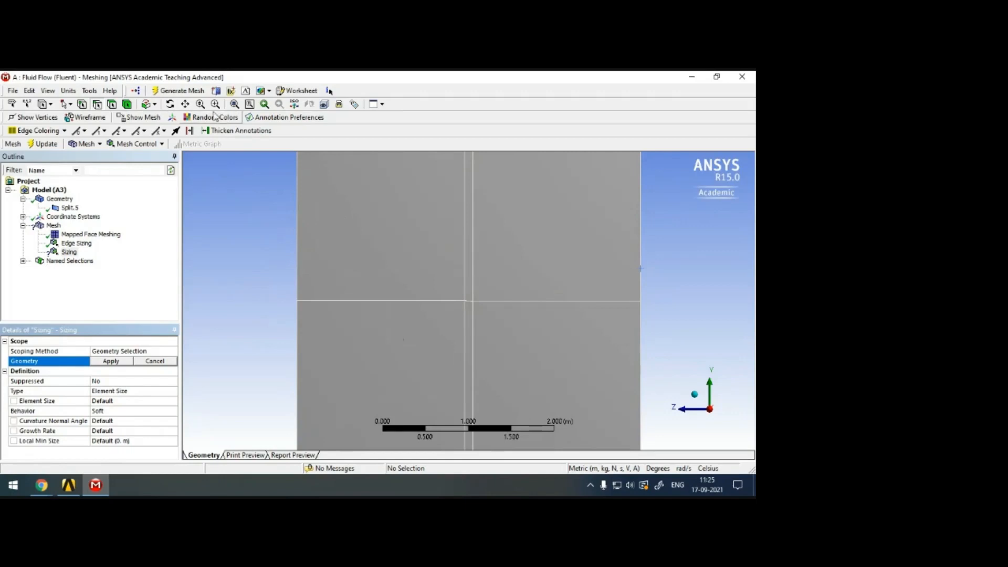
pyautogui.click(185, 104)
pyautogui.moveTo(441, 311); pyautogui.dragTo(445, 279)
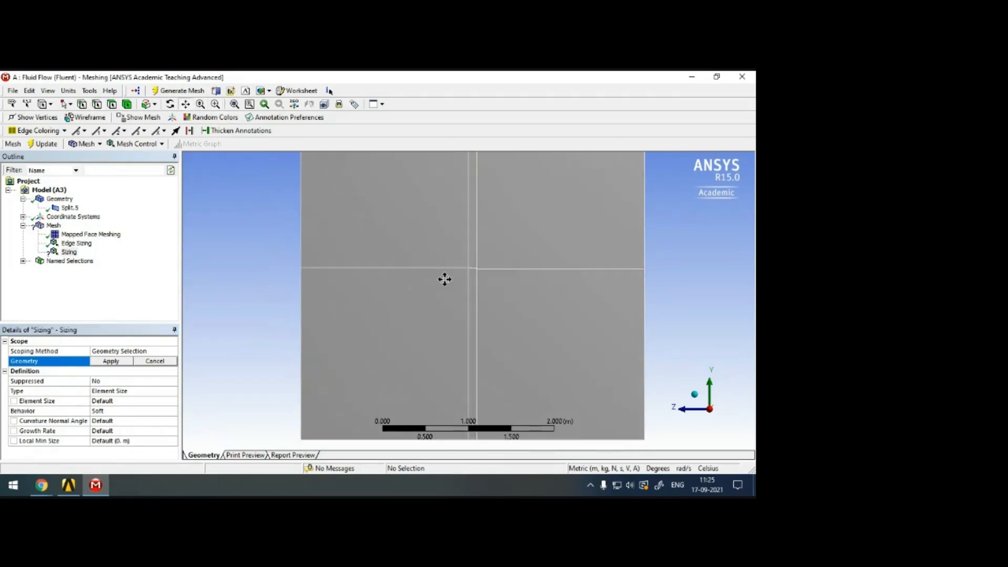
pyautogui.scroll(3, 451, 263)
pyautogui.click(96, 104)
pyautogui.click(240, 231)
pyautogui.keyDown('ctrl'); pyautogui.click(461, 234); pyautogui.keyUp('ctrl')
pyautogui.keyDown('ctrl'); pyautogui.click(472, 235); pyautogui.keyUp('ctrl')
pyautogui.keyDown('ctrl'); pyautogui.click(698, 229); pyautogui.keyUp('ctrl')
pyautogui.click(108, 362)
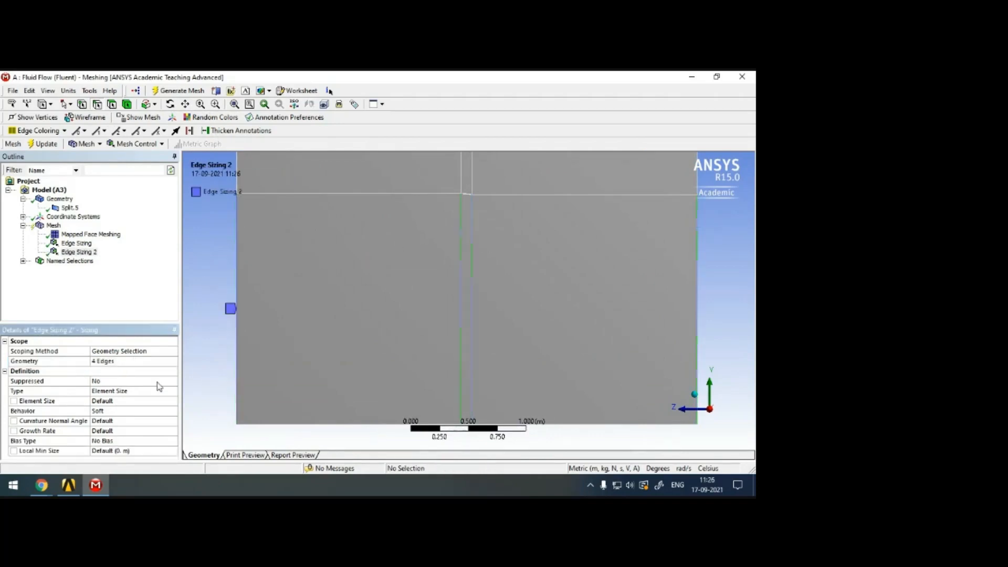
# Set the lower vertical edges' sizing type to Number of Divisions with 50 divisions and Hard behavior.
pyautogui.click(172, 391)
pyautogui.click(172, 391)
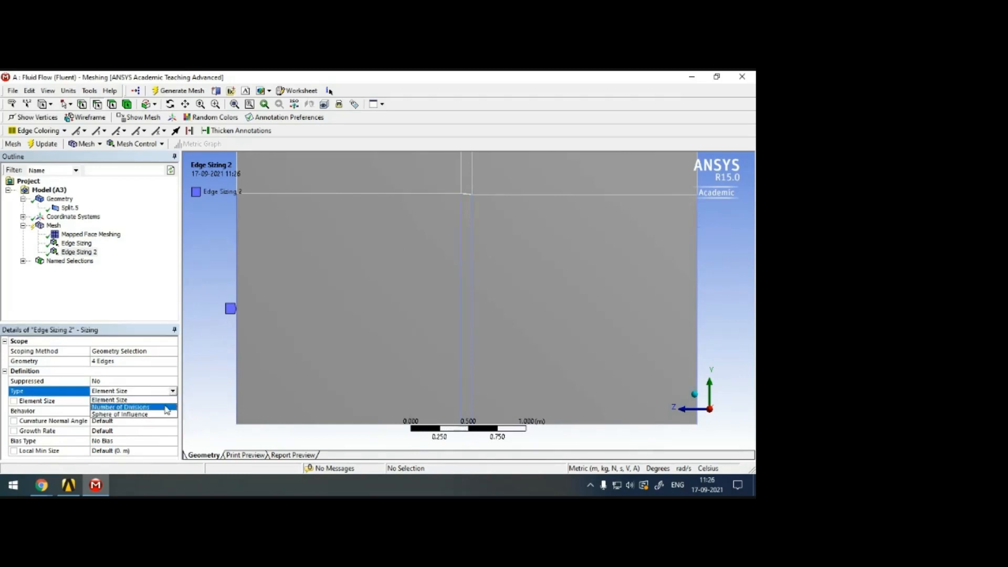
pyautogui.click(166, 407)
pyautogui.click(127, 402)
pyautogui.write('50')
pyautogui.click(157, 411)
pyautogui.click(172, 411)
pyautogui.click(164, 428)
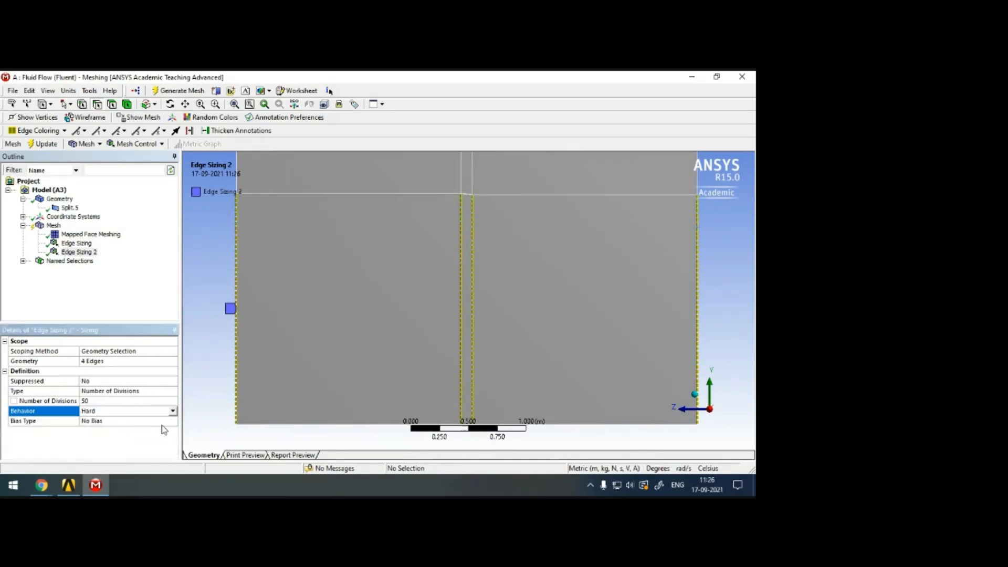
# Give the lower vertical edges' sizing the long-to-short bias type with a bias factor of 200.
pyautogui.click(162, 421)
pyautogui.click(173, 421)
pyautogui.click(158, 432)
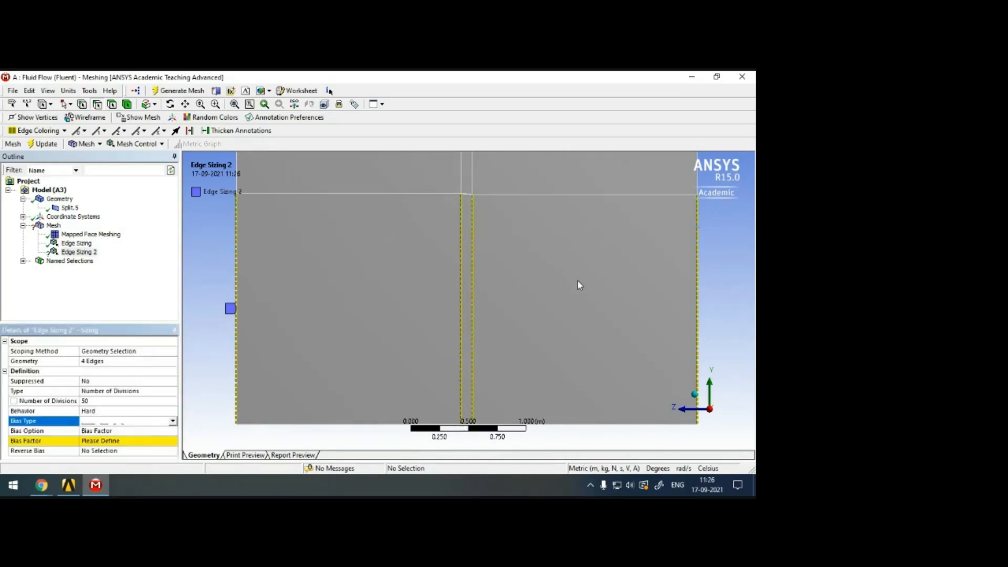
pyautogui.click(139, 441)
pyautogui.write('200')
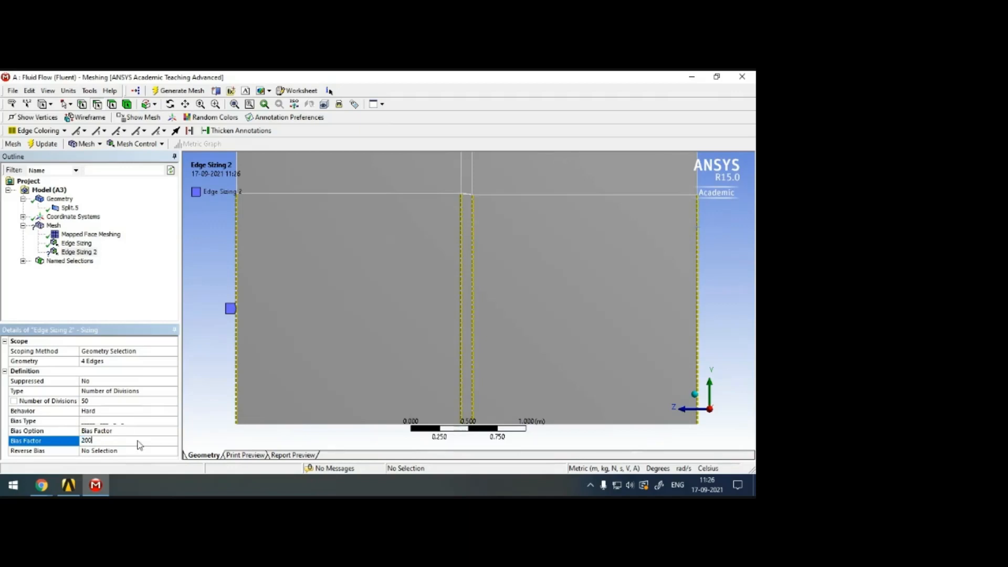
pyautogui.press('Return')
# Reverse the bias on the lower outer edge on the positive-Z side and the lower inner edge at the airfoil's negative-Z end.
pyautogui.click(97, 452)
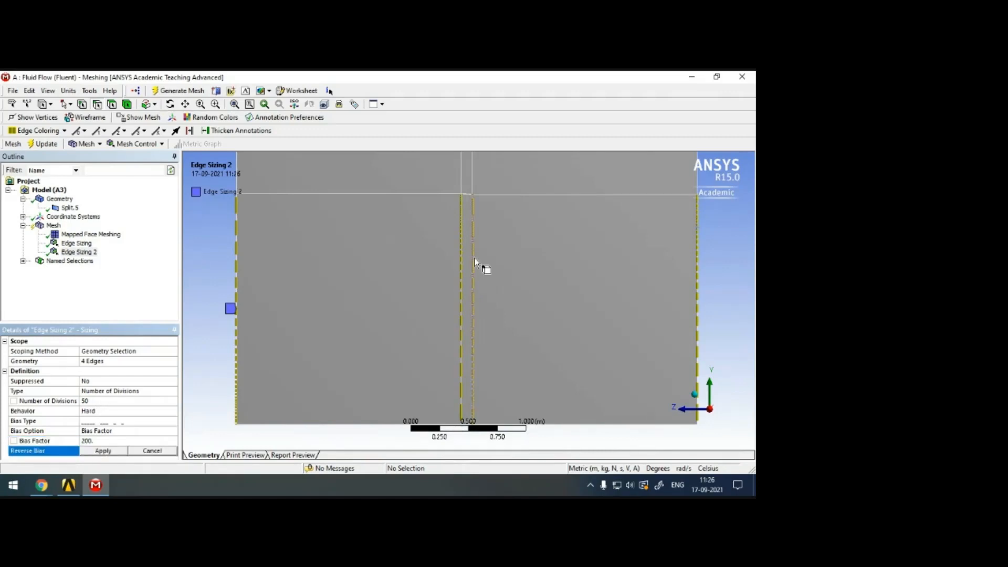
pyautogui.click(238, 233)
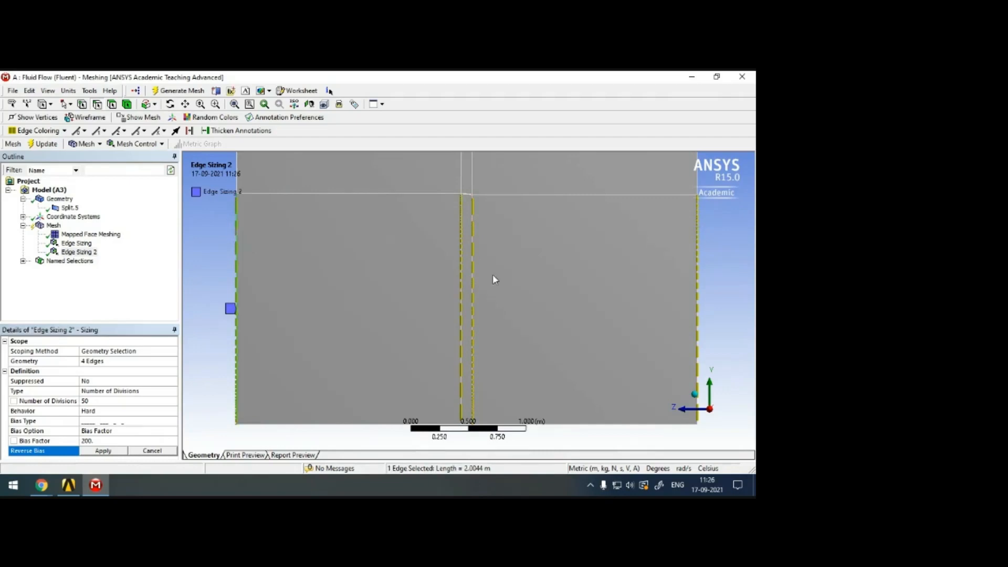
pyautogui.keyDown('ctrl'); pyautogui.click(475, 245); pyautogui.keyUp('ctrl')
pyautogui.click(104, 451)
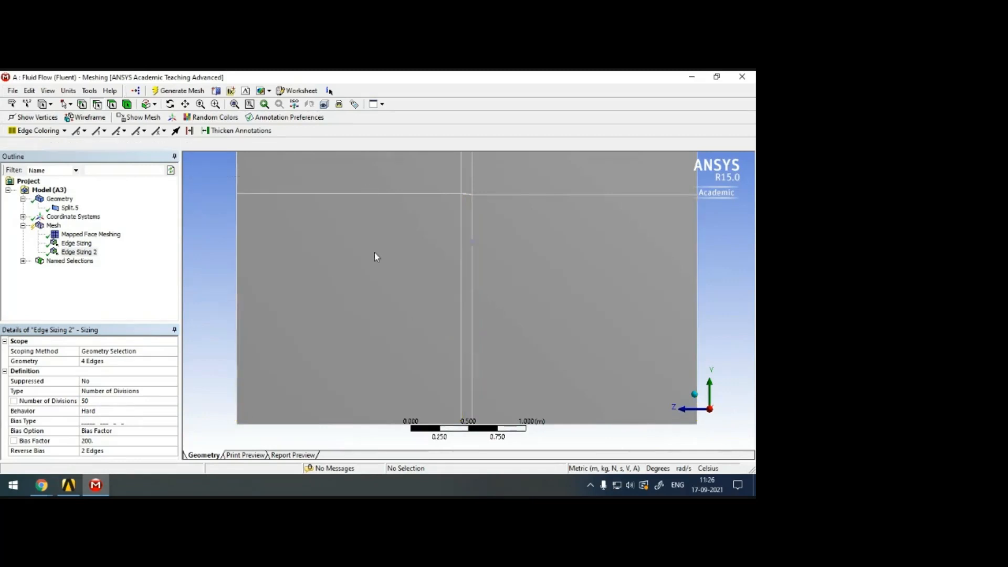
# Generate the mesh with both vertical edge sizings and display it.
pyautogui.scroll(-3, 375, 254)
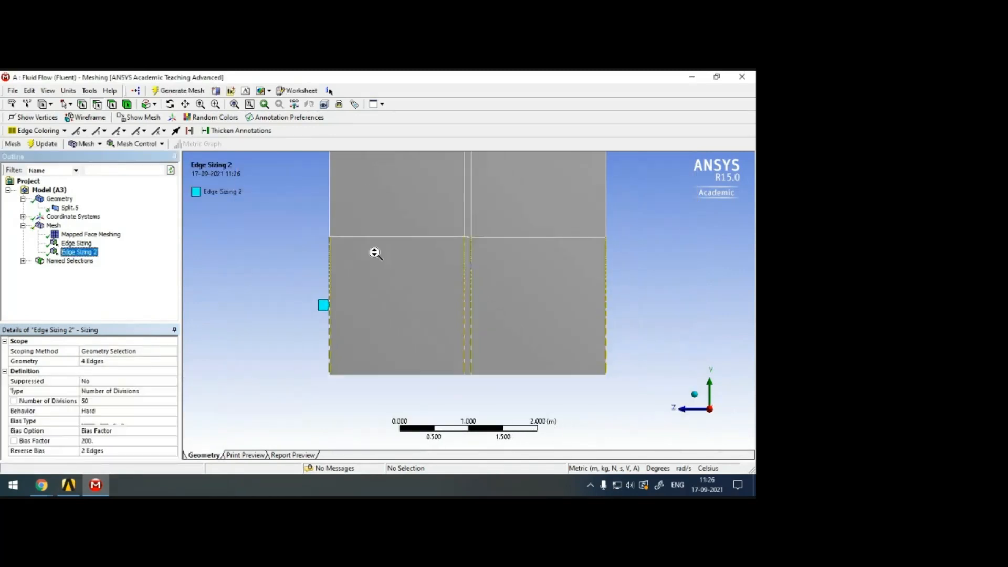
pyautogui.click(53, 226)
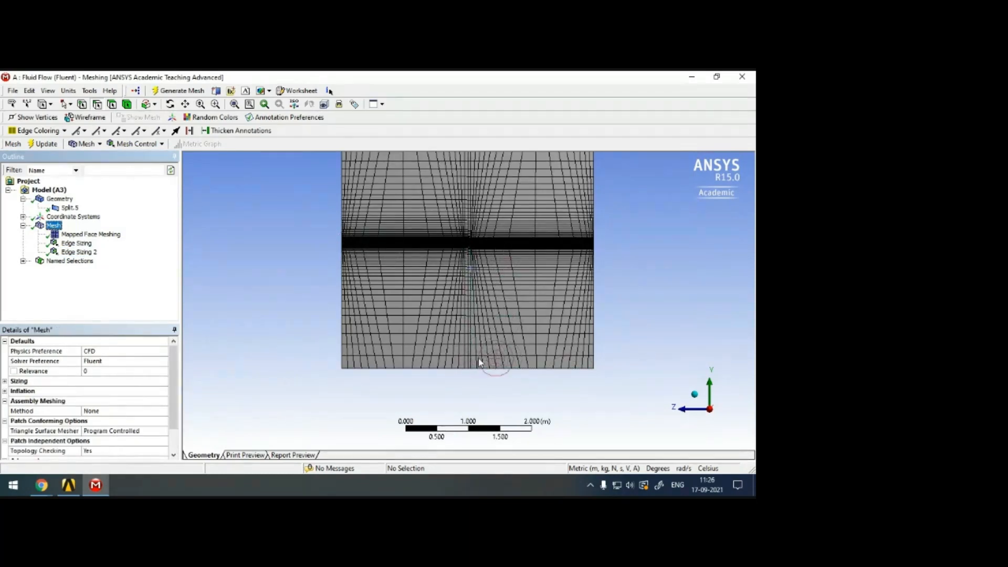
# Examine the mesh clustering and line alignment close to the diamond airfoil and across the whole domain.
pyautogui.scroll(3, 471, 228)
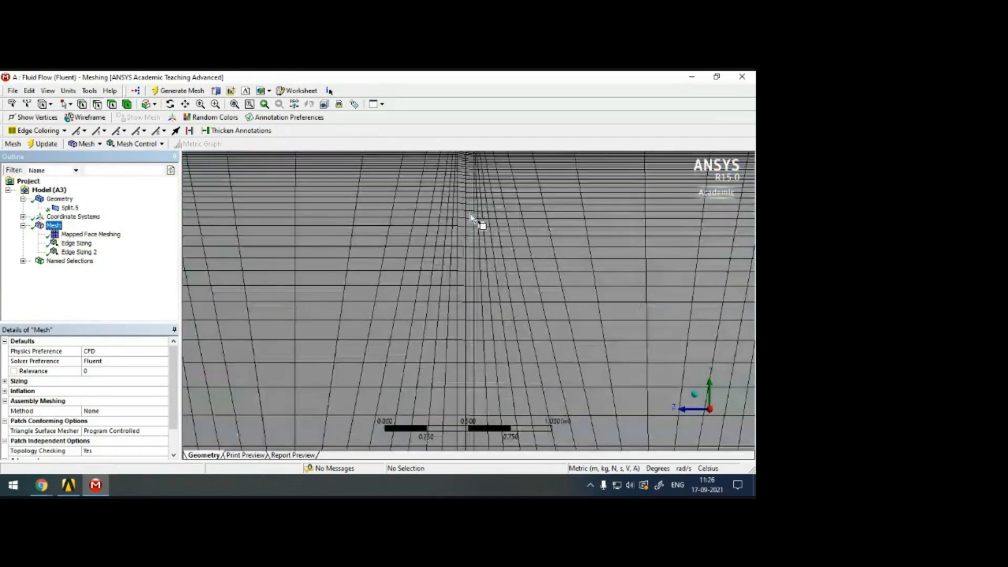
pyautogui.scroll(1, 471, 215)
pyautogui.click(186, 104)
pyautogui.moveTo(394, 161); pyautogui.dragTo(499, 315)
pyautogui.scroll(5, 499, 315)
pyautogui.moveTo(594, 349); pyautogui.dragTo(416, 274)
pyautogui.scroll(-1, 512, 304)
pyautogui.scroll(-1, 512, 304)
pyautogui.scroll(-5, 512, 304)
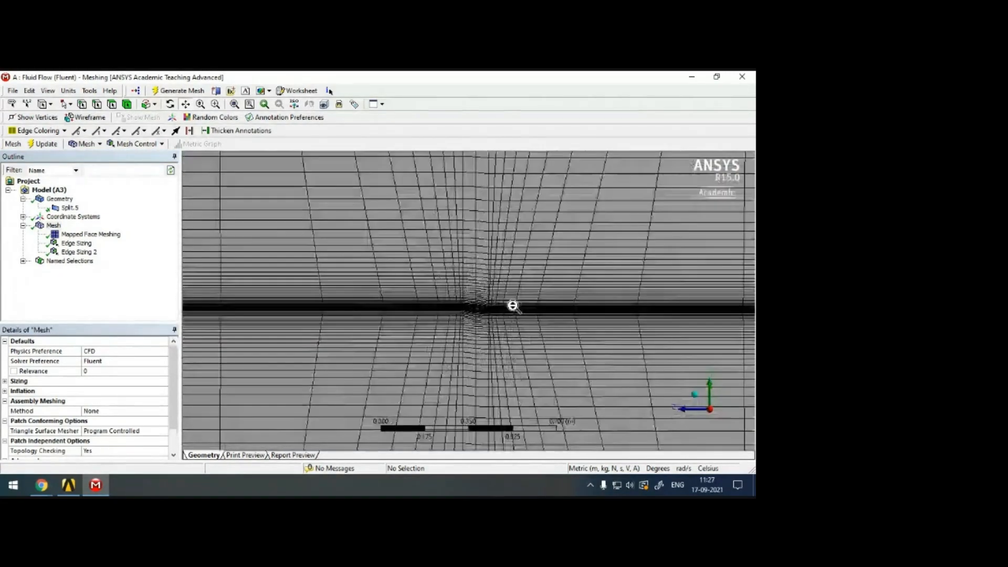
pyautogui.scroll(-6, 513, 305)
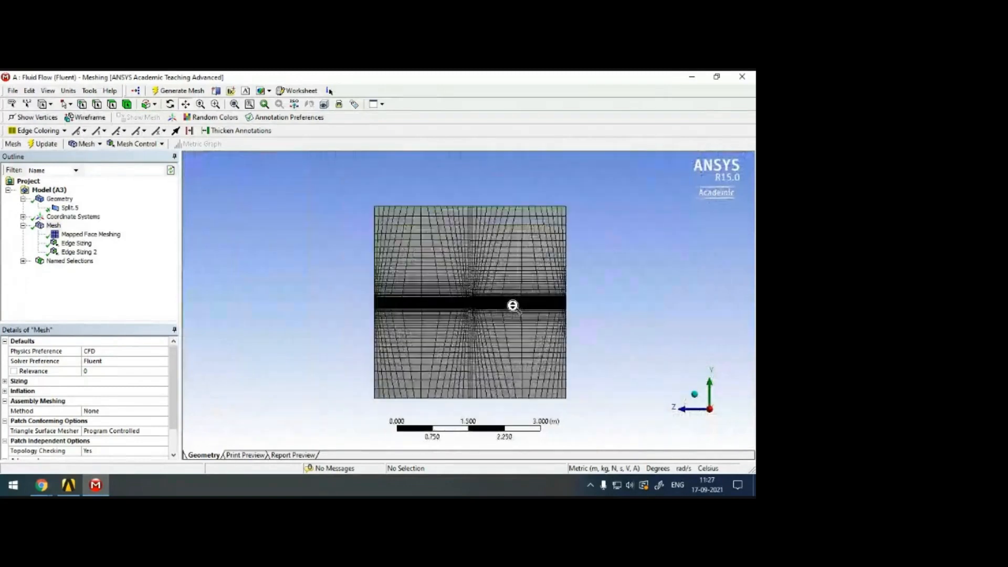
pyautogui.scroll(1, 512, 306)
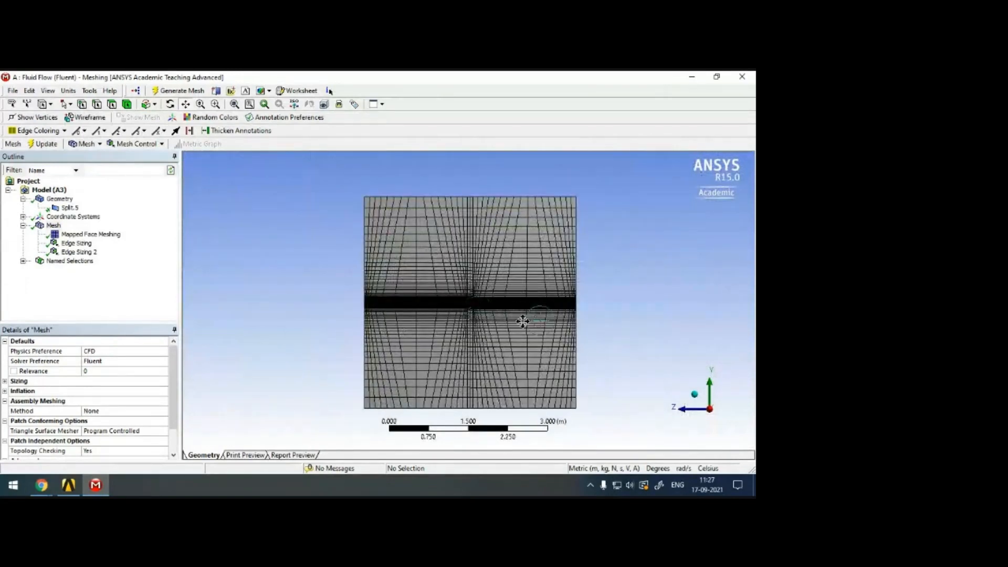
pyautogui.scroll(1, 511, 328)
pyautogui.scroll(8, 511, 327)
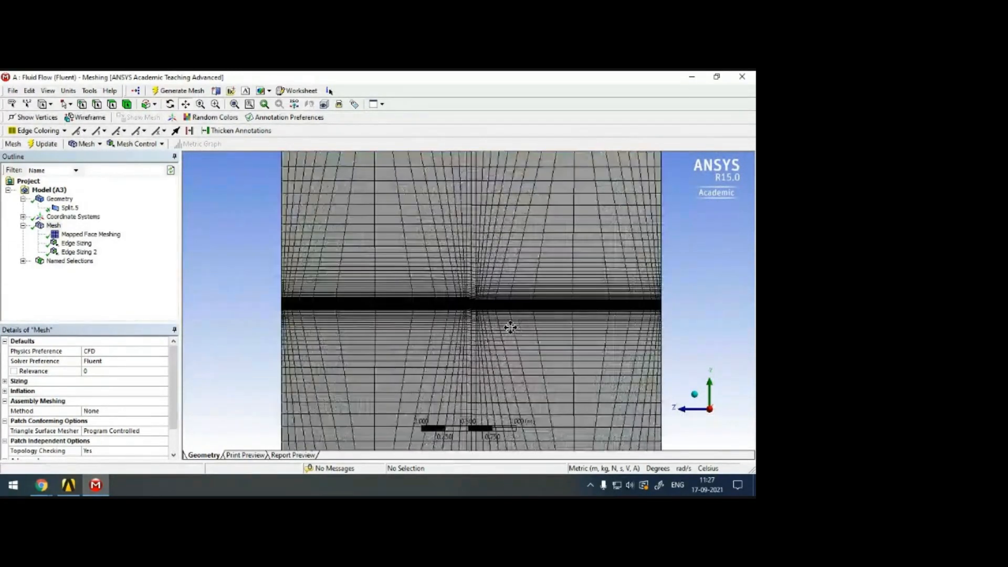
pyautogui.scroll(6, 510, 327)
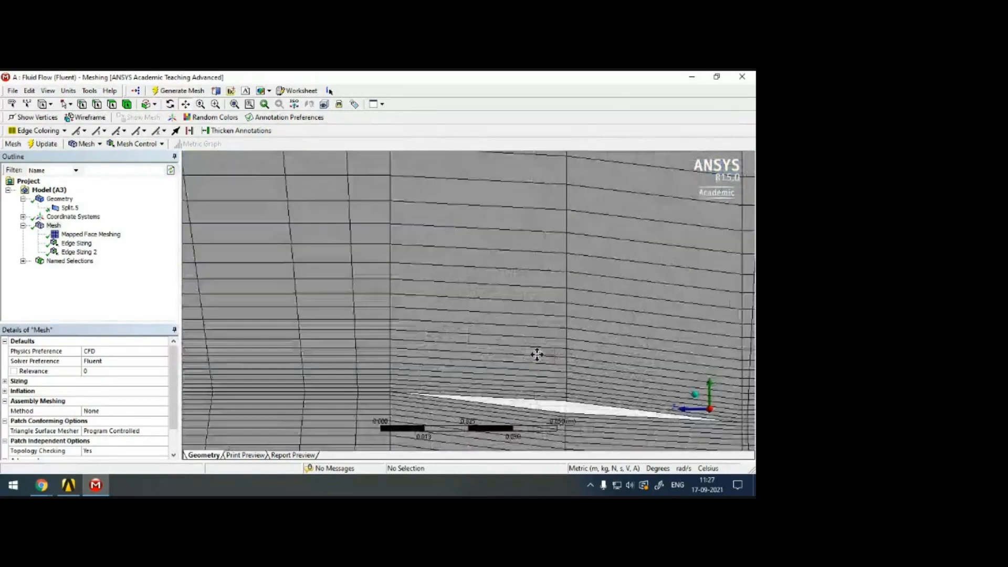
pyautogui.scroll(-5, 473, 286)
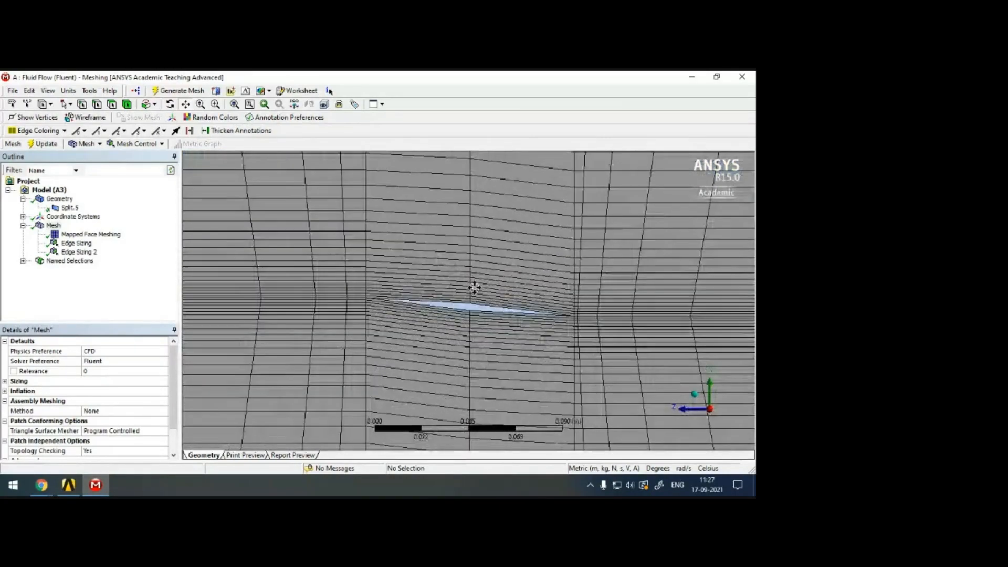
pyautogui.scroll(-8, 474, 287)
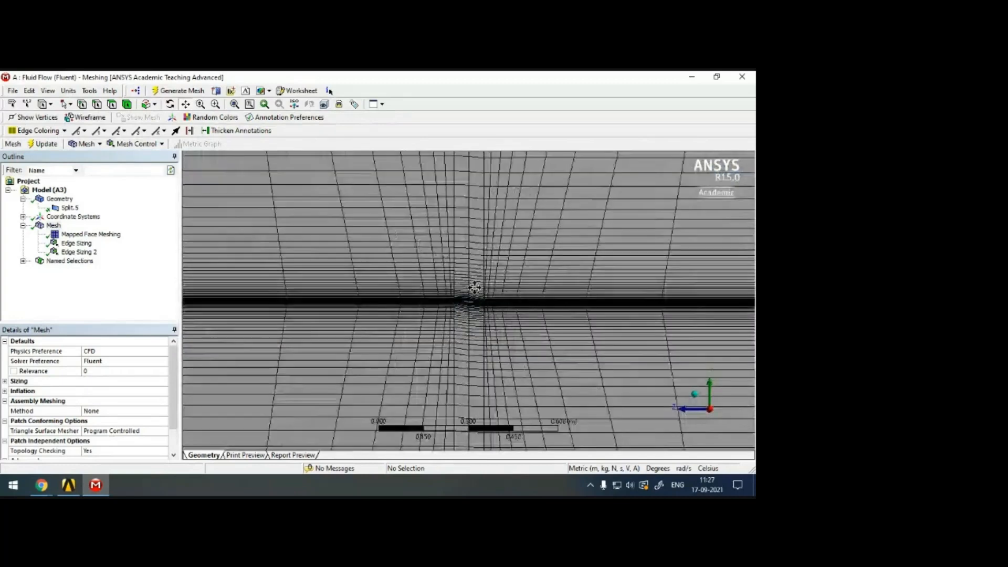
pyautogui.scroll(-2, 474, 287)
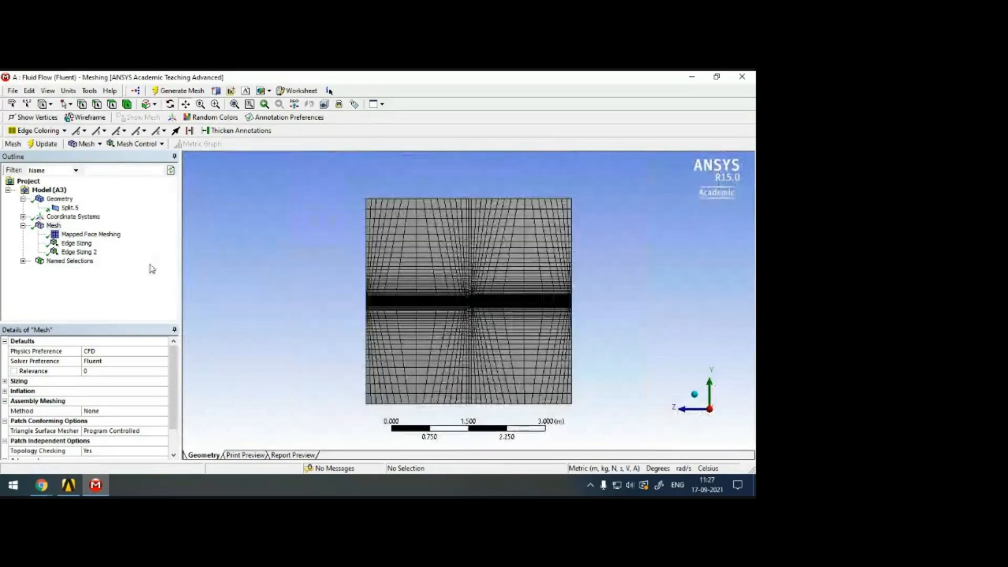
# Insert a third edge sizing control scoped to the six long horizontal edges on both sides of the airfoil strip.
pyautogui.rightClick(55, 226)
pyautogui.moveTo(74, 230)
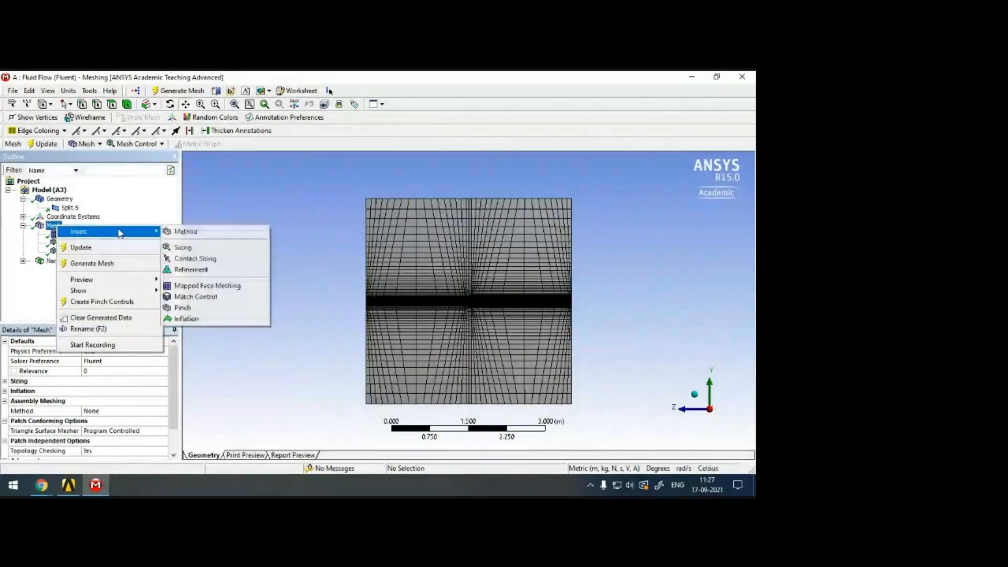
pyautogui.click(195, 246)
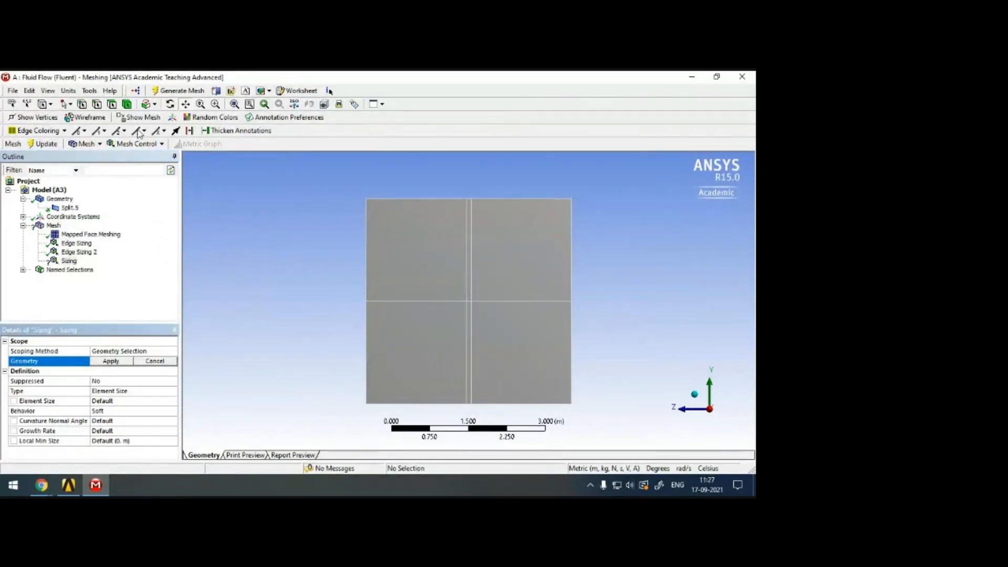
pyautogui.click(415, 199)
pyautogui.keyDown('ctrl'); pyautogui.click(517, 199); pyautogui.keyUp('ctrl')
pyautogui.keyDown('ctrl'); pyautogui.click(417, 301); pyautogui.keyUp('ctrl')
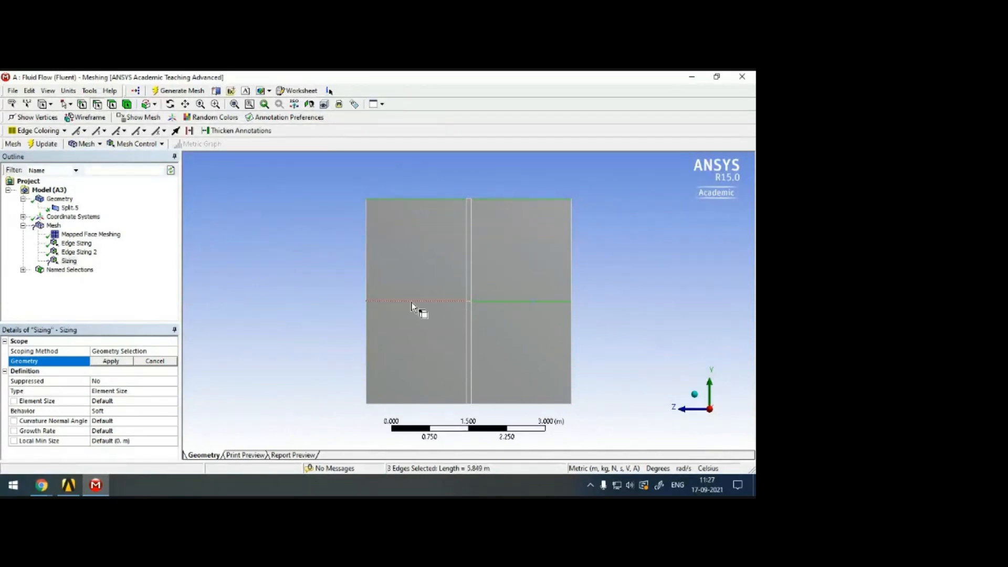
pyautogui.keyDown('ctrl'); pyautogui.click(428, 404); pyautogui.keyUp('ctrl')
pyautogui.keyDown('ctrl'); pyautogui.click(517, 404); pyautogui.keyUp('ctrl')
pyautogui.click(114, 362)
# Set the horizontal edges' sizing type to Number of Divisions with 50 divisions and Hard behavior.
pyautogui.click(171, 392)
pyautogui.click(173, 391)
pyautogui.click(164, 403)
pyautogui.click(139, 403)
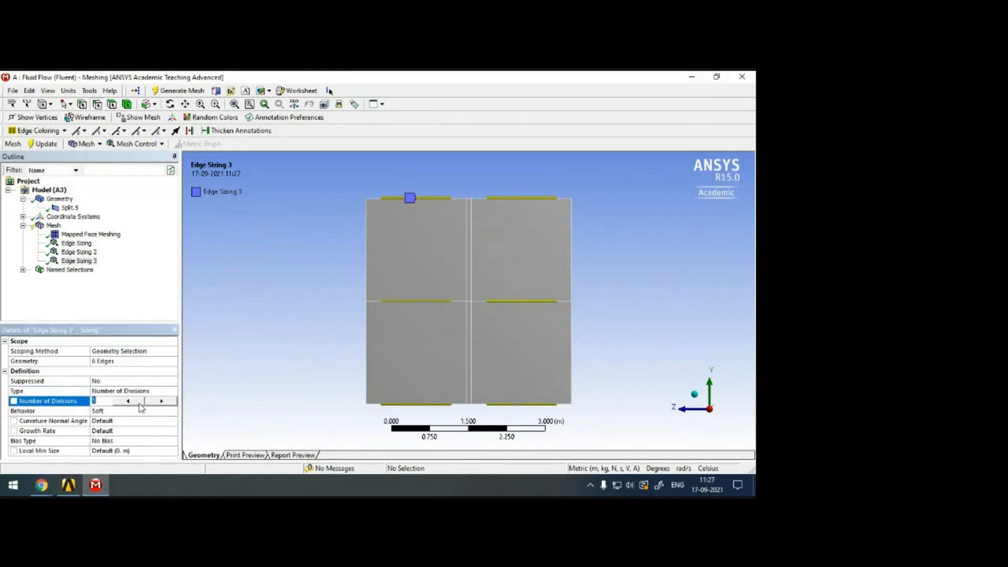
pyautogui.click(172, 413)
pyautogui.click(173, 412)
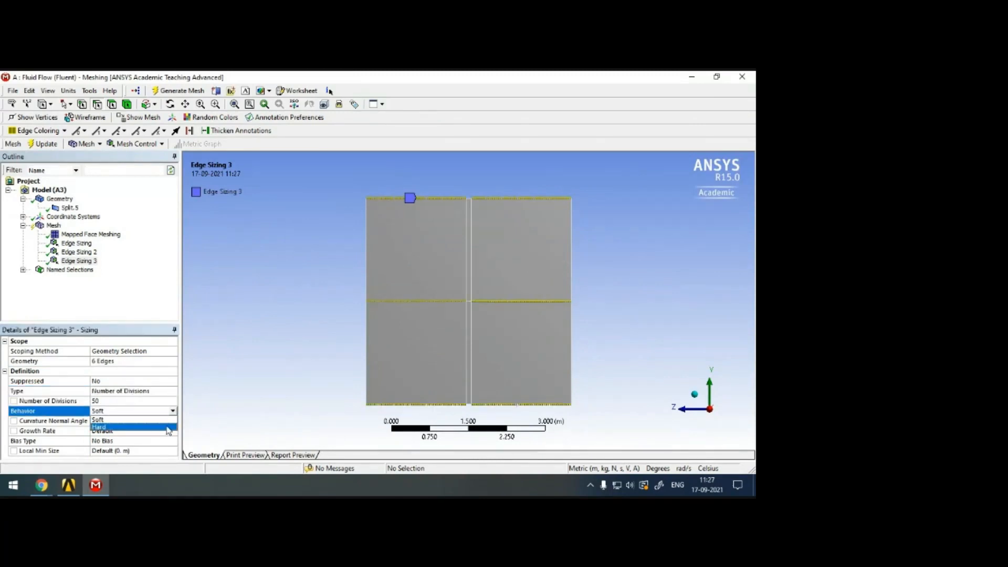
pyautogui.click(167, 428)
# Give the horizontal edges' sizing the long-to-short bias type with a bias factor of 100, and check the spacing along the edges.
pyautogui.click(157, 421)
pyautogui.click(172, 421)
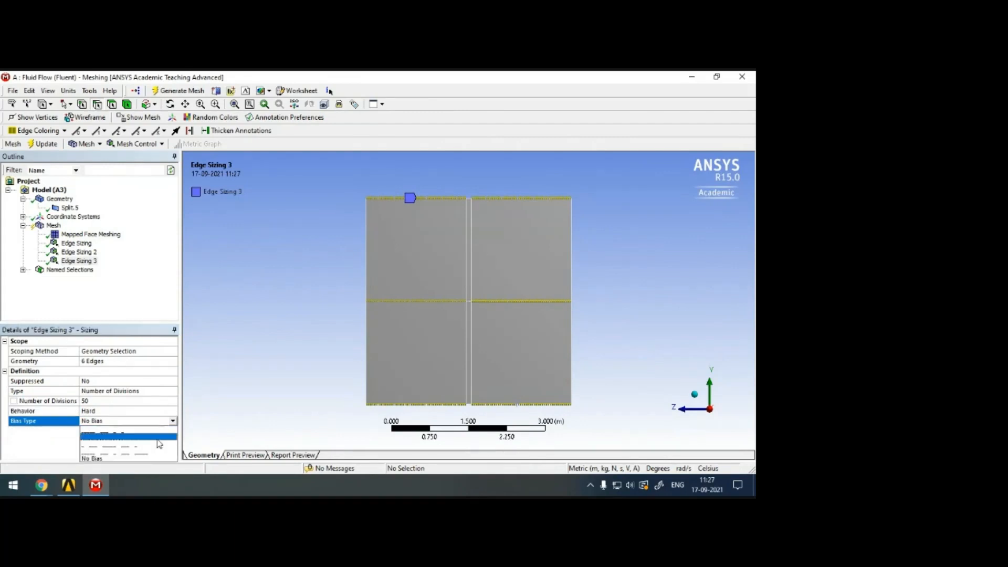
pyautogui.click(149, 438)
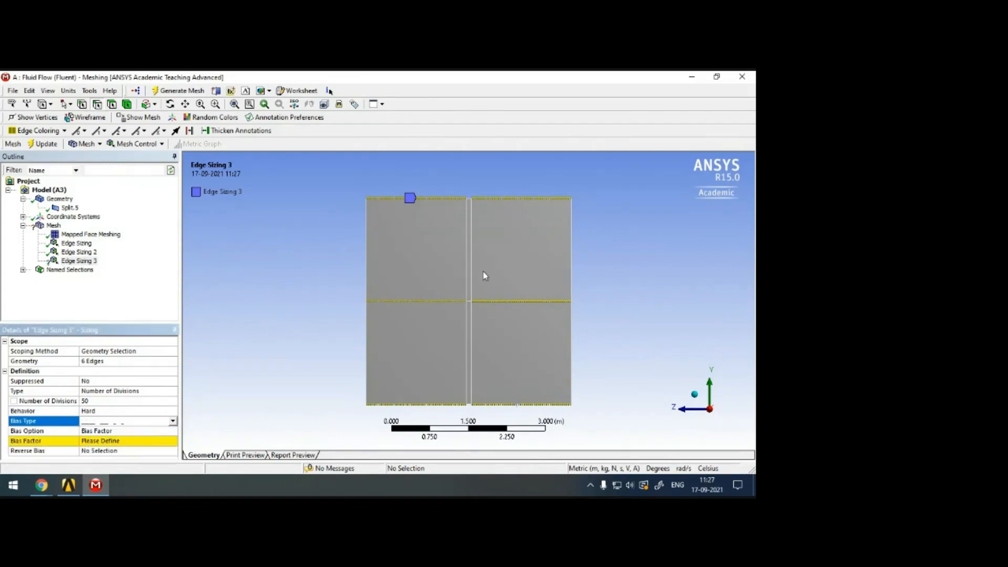
pyautogui.click(128, 440)
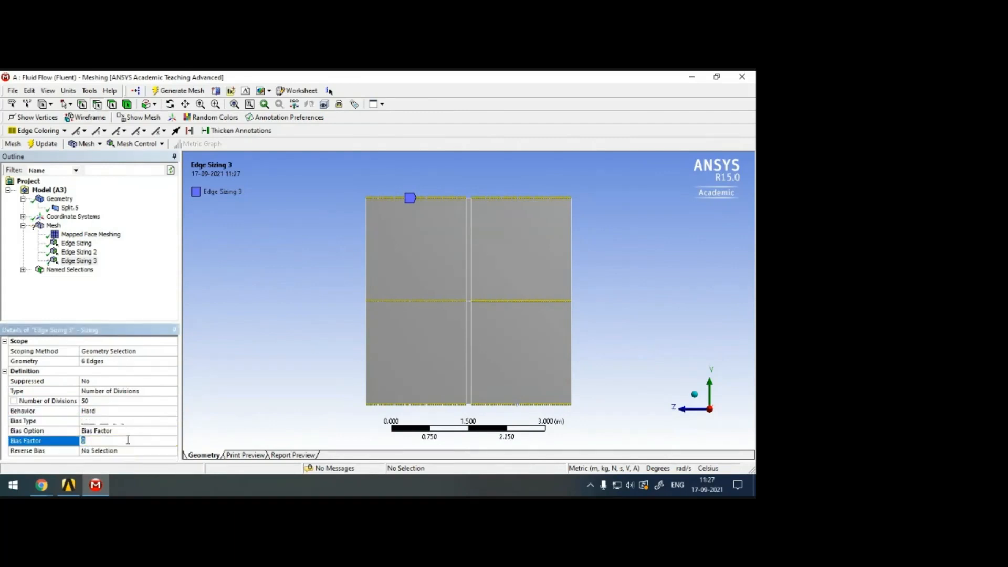
pyautogui.press('Return')
pyautogui.scroll(2, 311, 323)
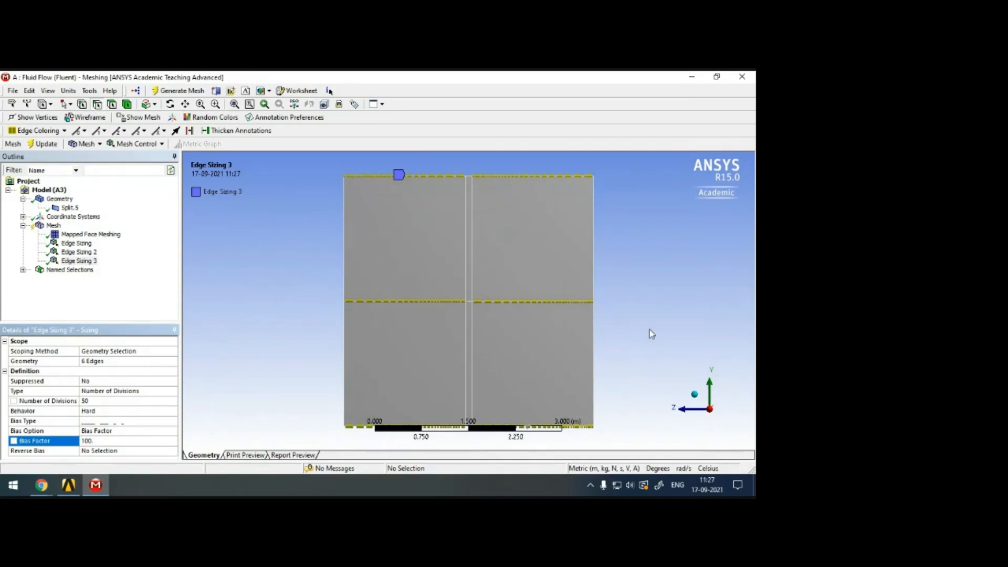
pyautogui.click(185, 104)
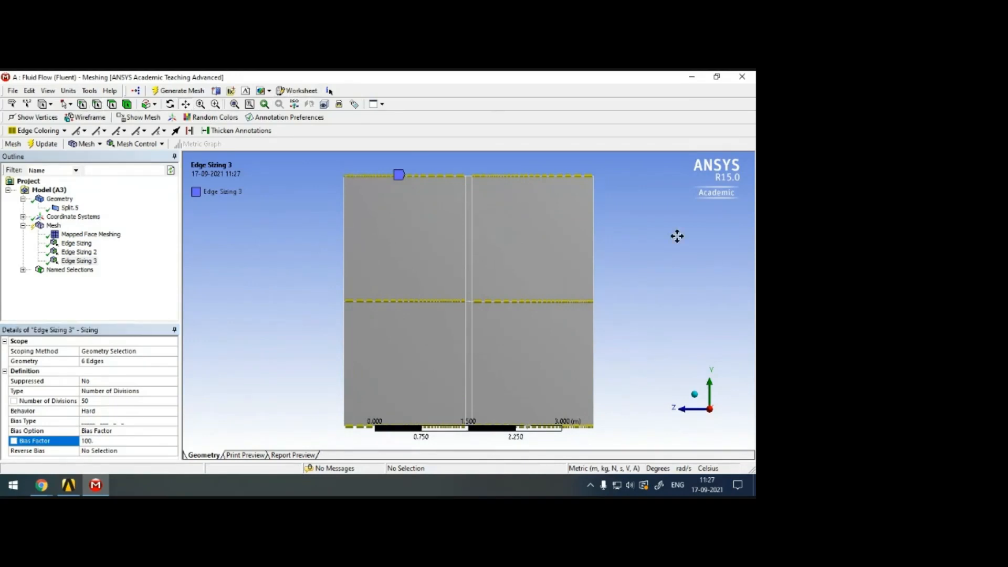
pyautogui.moveTo(662, 263); pyautogui.dragTo(660, 248)
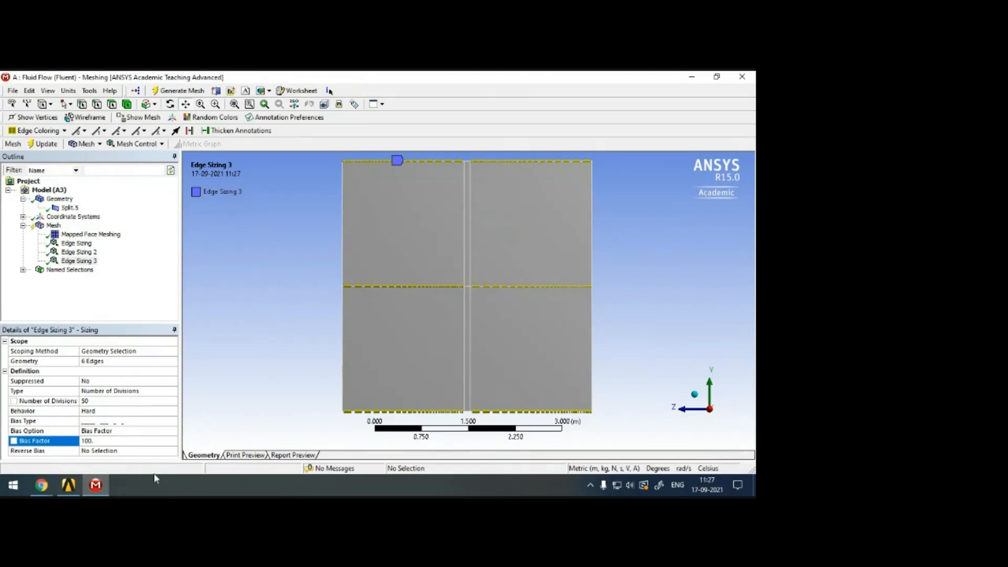
# Reverse the bias of the top-left, middle-right and bottom-right horizontal edges in the third edge sizing, and update the mesh.
pyautogui.click(126, 453)
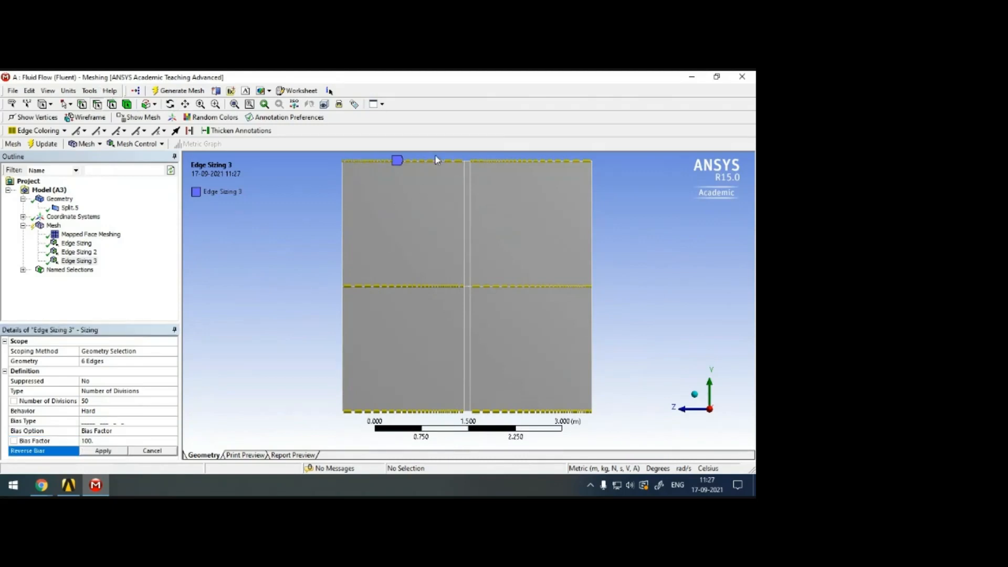
pyautogui.click(433, 162)
pyautogui.keyDown('ctrl'); pyautogui.click(526, 288); pyautogui.keyUp('ctrl')
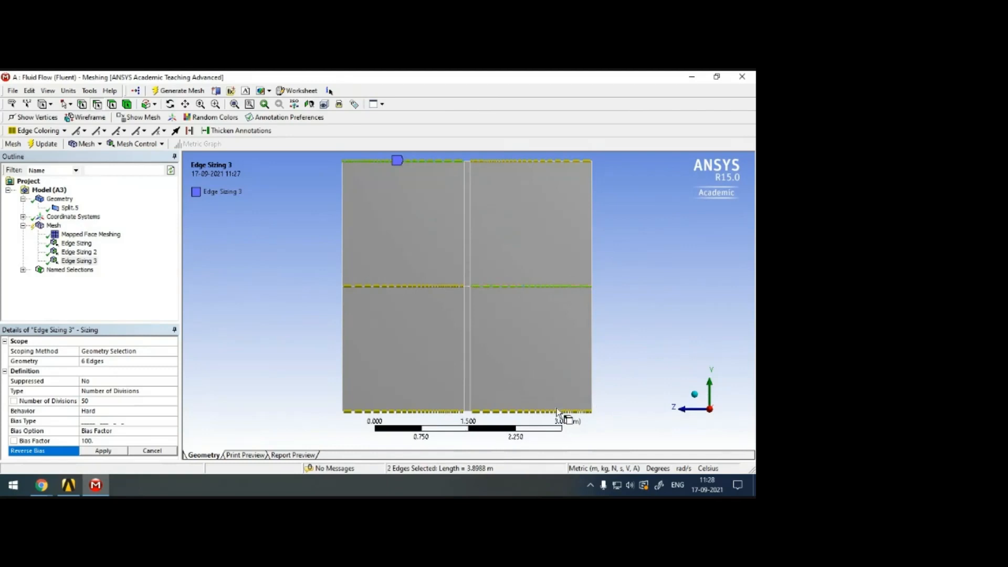
pyautogui.keyDown('ctrl'); pyautogui.click(538, 412); pyautogui.keyUp('ctrl')
pyautogui.click(102, 452)
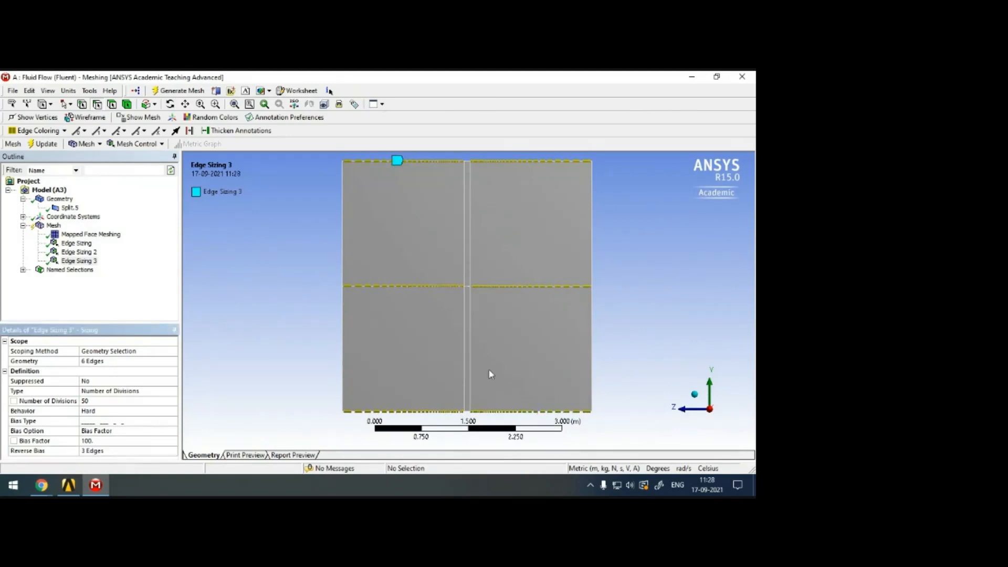
pyautogui.click(45, 146)
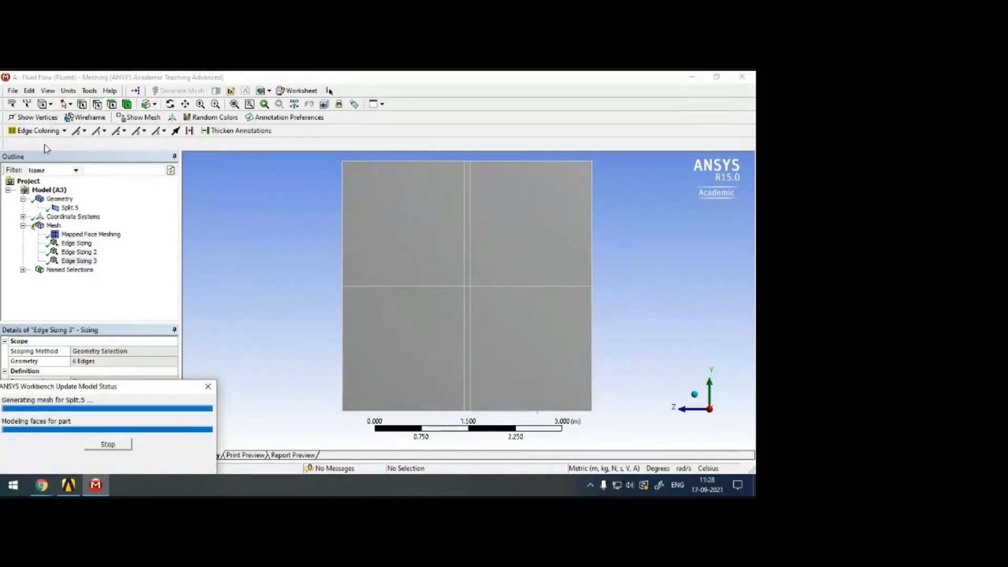
pyautogui.click(52, 226)
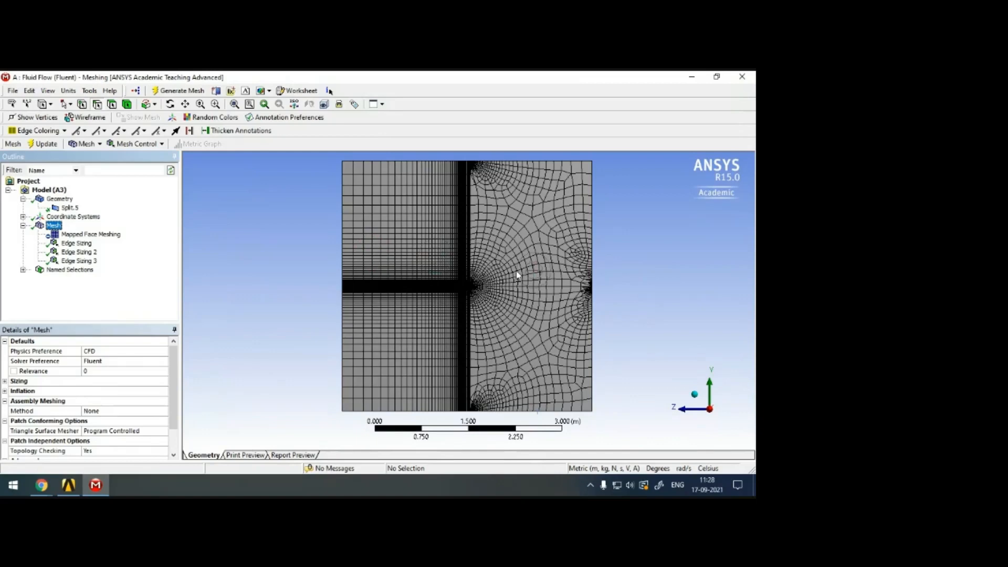
# Examine the third edge sizing's divisions near the airfoil's right tip and measure the short horizontal edge segment starting there.
pyautogui.click(78, 261)
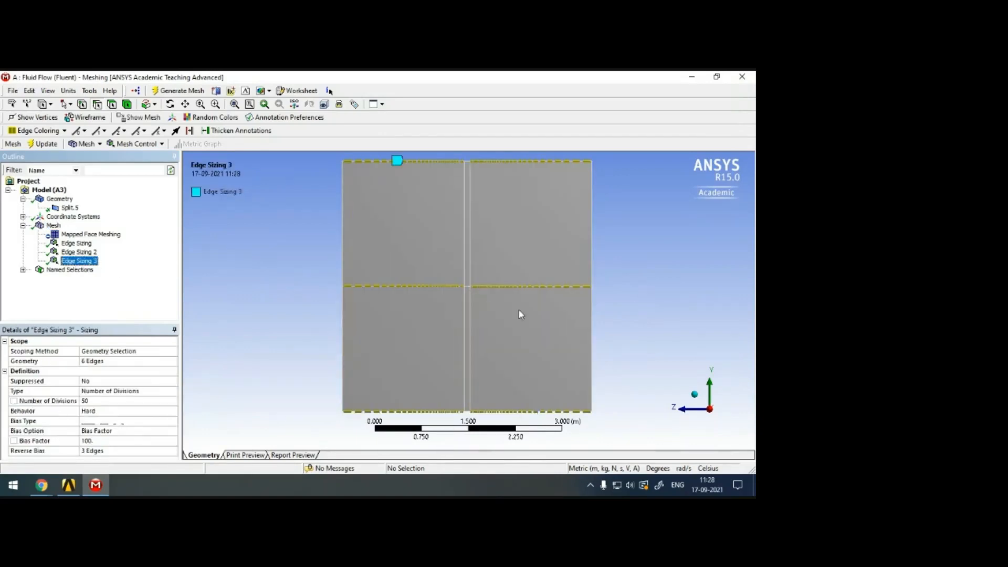
pyautogui.scroll(3, 483, 270)
pyautogui.scroll(5, 483, 270)
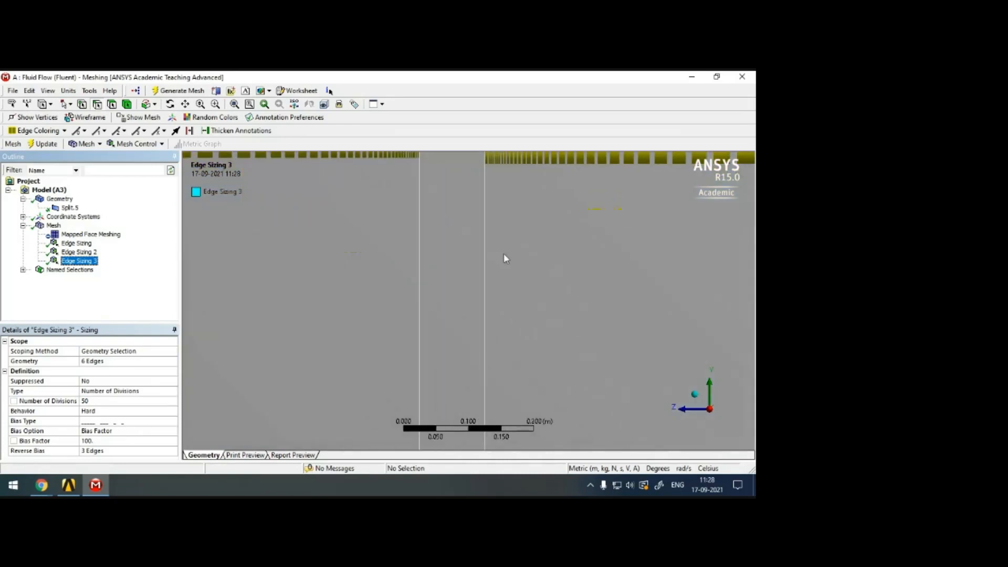
pyautogui.click(186, 105)
pyautogui.moveTo(525, 217); pyautogui.dragTo(489, 338)
pyautogui.scroll(4, 473, 277)
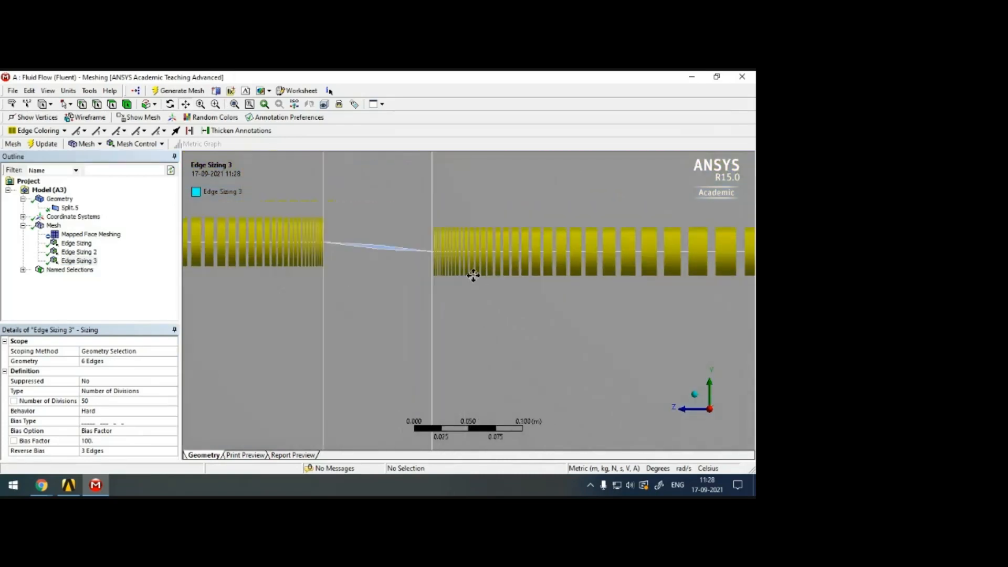
pyautogui.moveTo(410, 202); pyautogui.dragTo(435, 256)
pyautogui.scroll(5, 430, 253)
pyautogui.moveTo(396, 230); pyautogui.dragTo(517, 341)
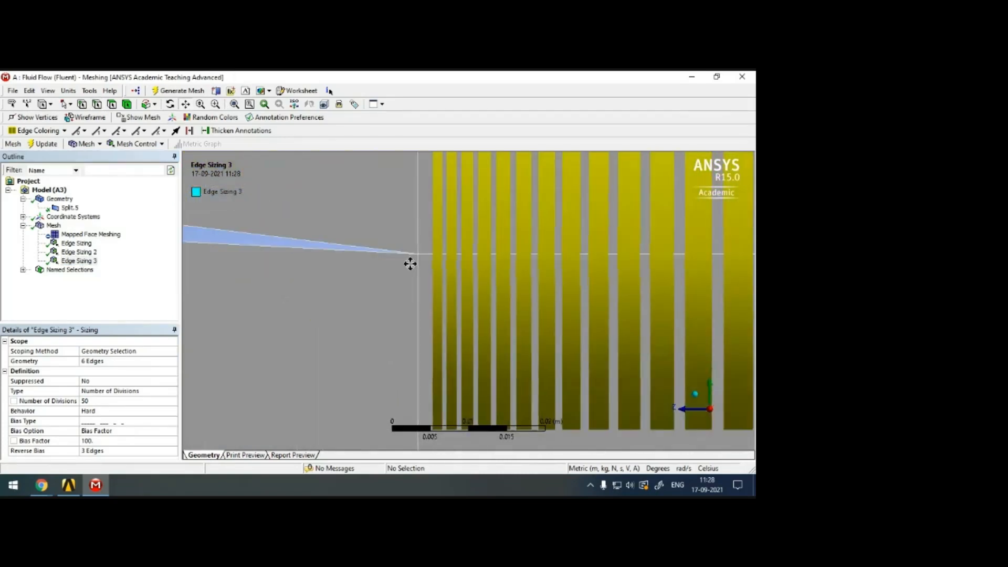
pyautogui.scroll(5, 409, 263)
pyautogui.moveTo(408, 232); pyautogui.dragTo(502, 336)
pyautogui.scroll(2, 431, 286)
pyautogui.moveTo(396, 214); pyautogui.dragTo(430, 275)
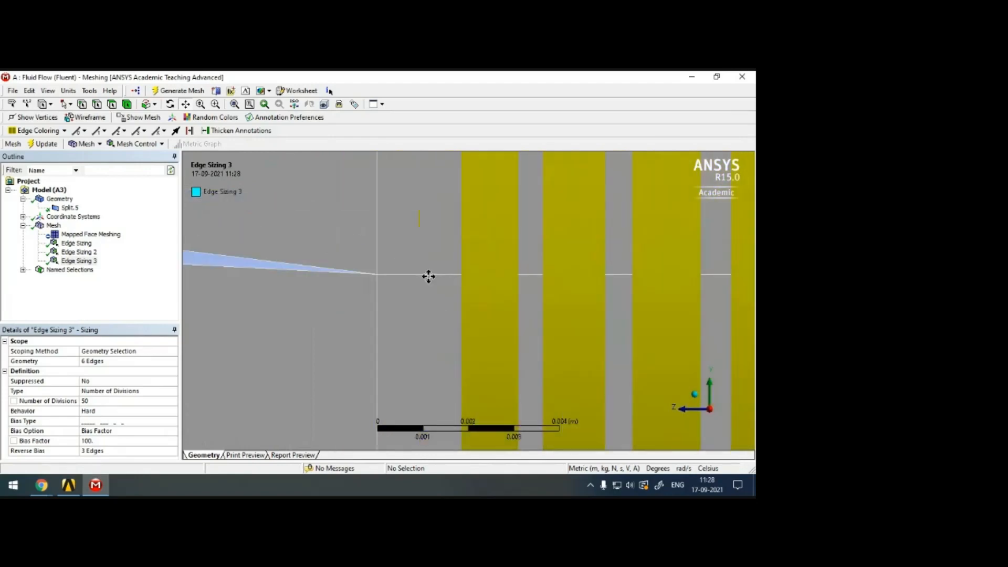
pyautogui.click(96, 105)
pyautogui.click(434, 274)
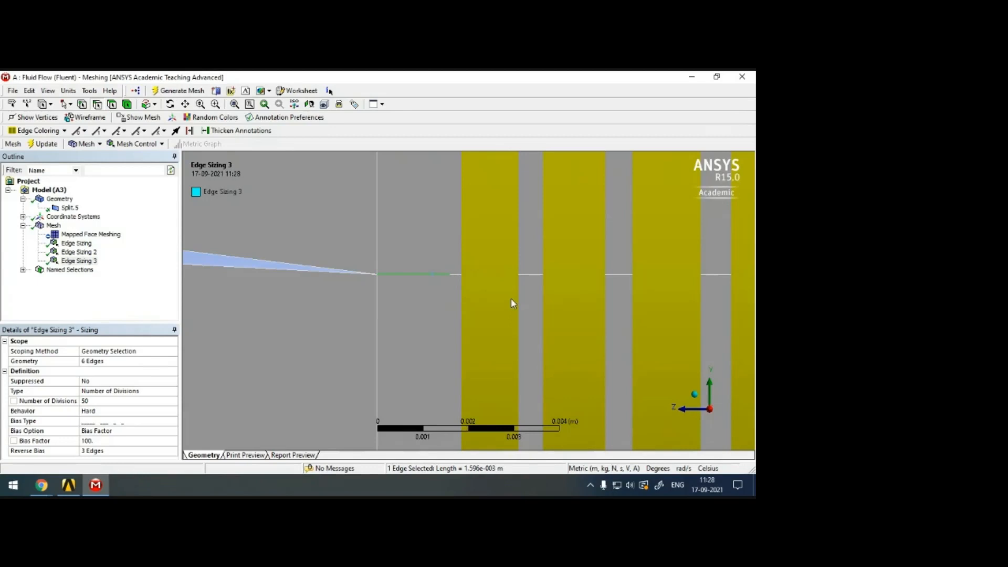
# Compare the short segment at the airfoil's right tip with the biased divisions along the horizontal edges on both sides.
pyautogui.scroll(-2, 513, 303)
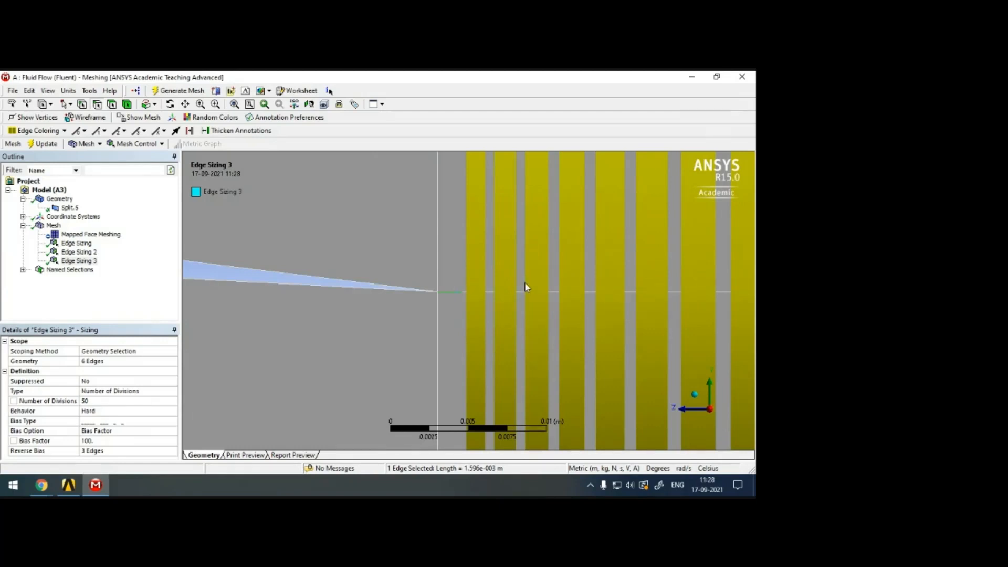
pyautogui.scroll(-5, 500, 310)
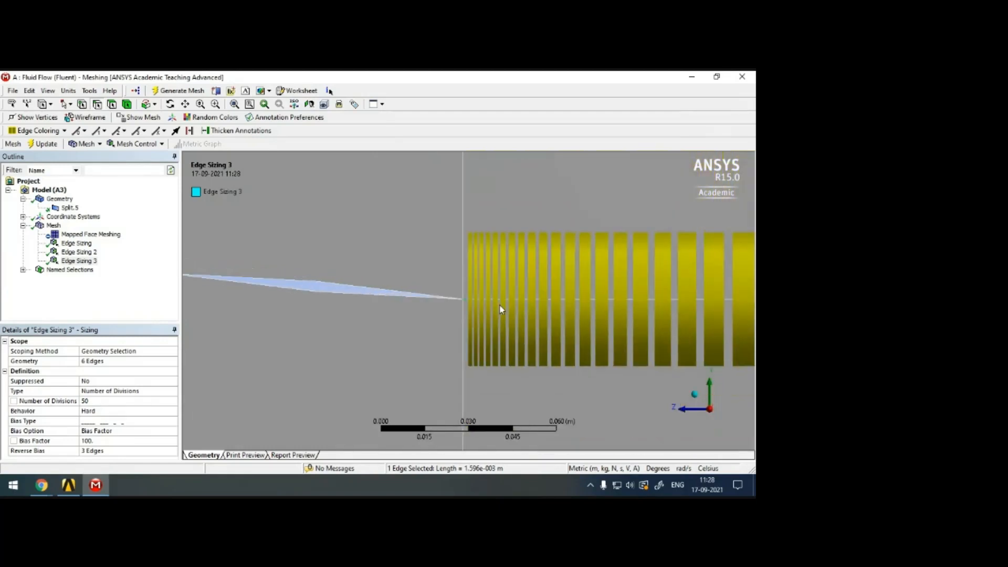
pyautogui.scroll(-3, 500, 309)
pyautogui.scroll(-2, 574, 302)
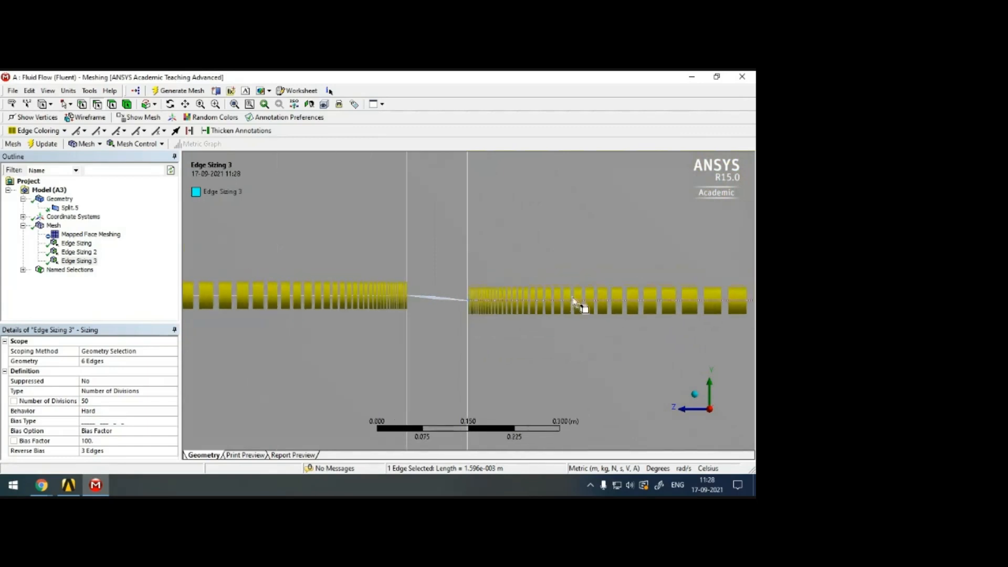
pyautogui.scroll(-4, 574, 304)
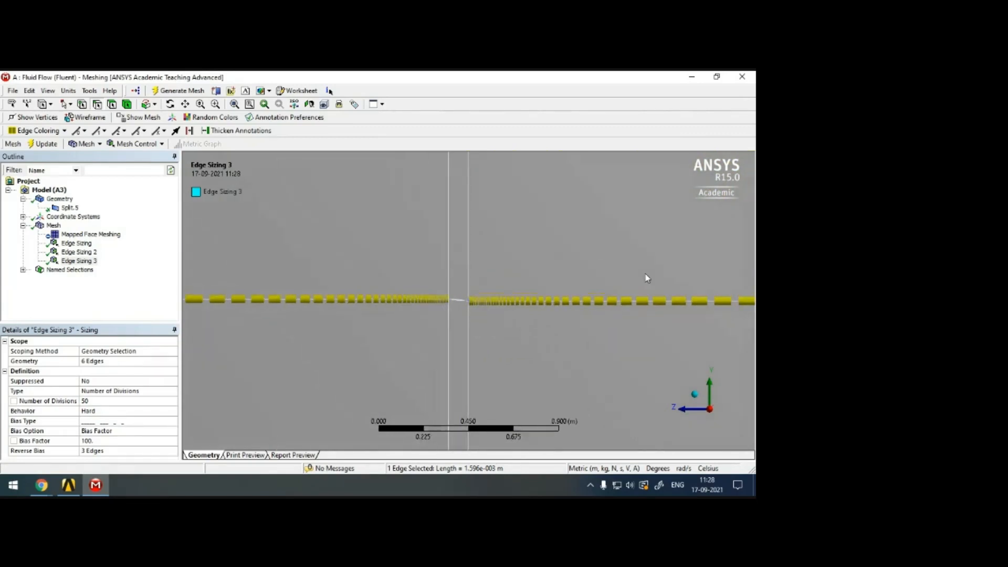
pyautogui.scroll(-3, 620, 284)
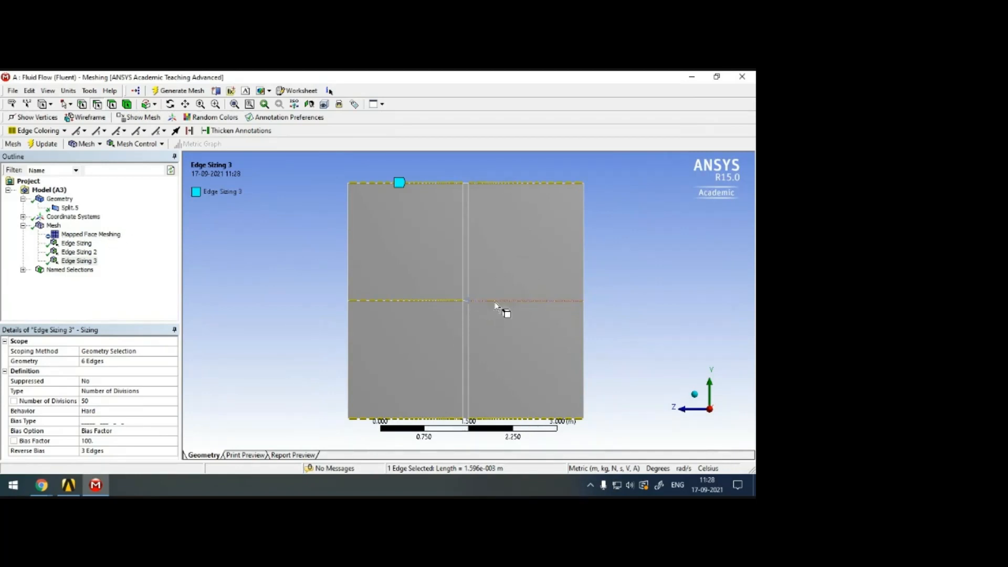
pyautogui.scroll(3, 466, 300)
pyautogui.scroll(10, 465, 301)
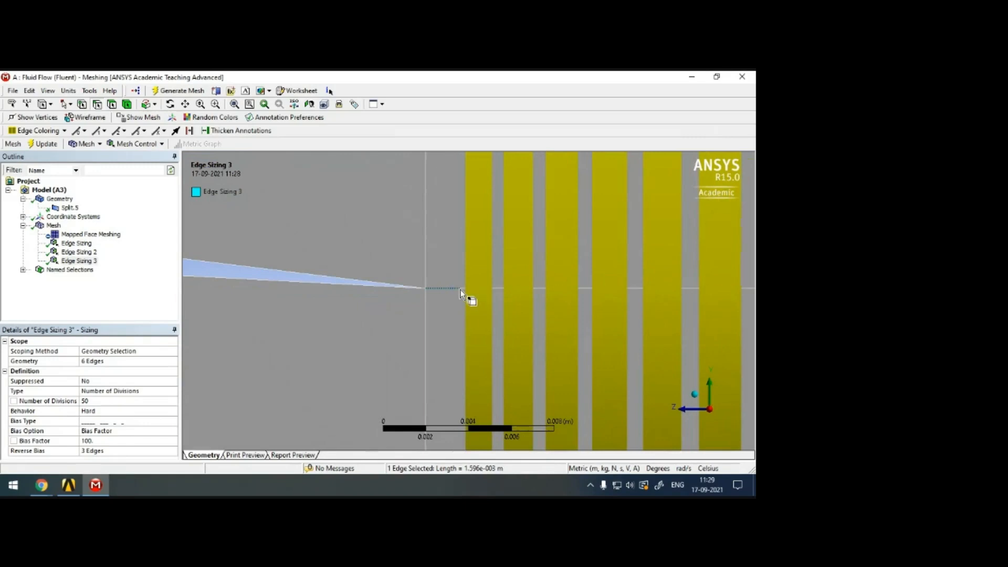
pyautogui.scroll(-5, 483, 325)
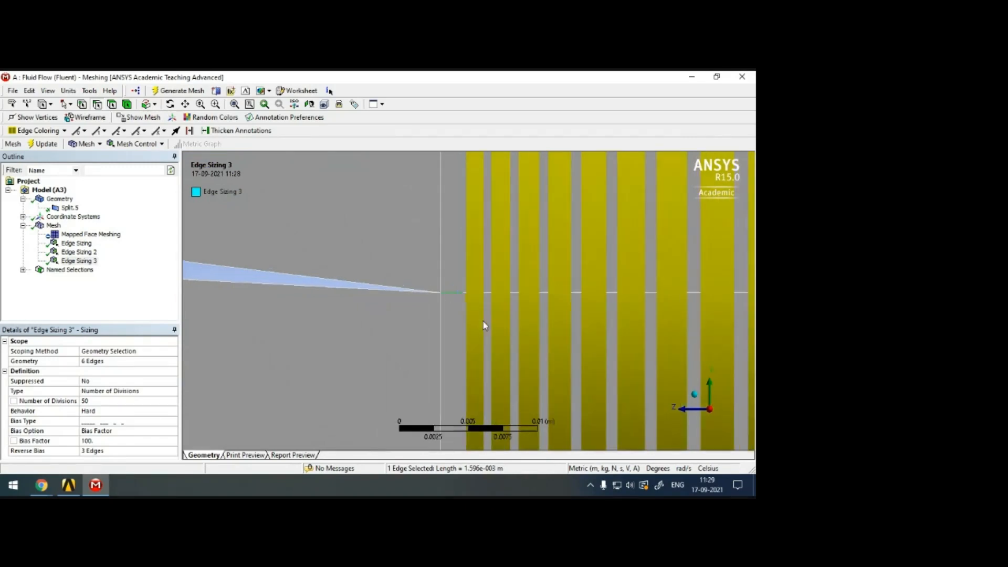
pyautogui.scroll(-1, 483, 321)
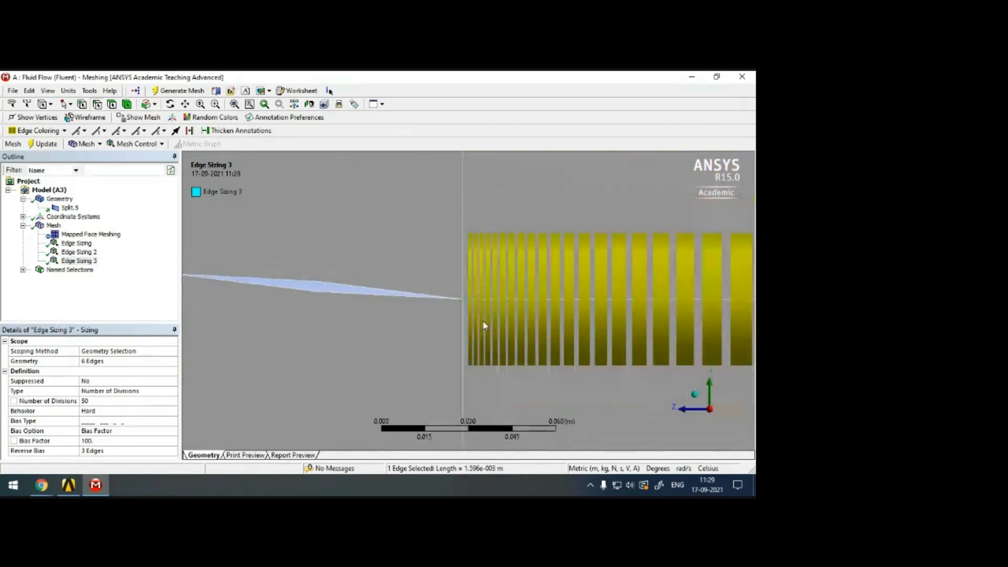
# Switch to Workbench, open the Fluid Flow geometry in DesignModeler, and view the domain face-on along the X axis.
pyautogui.click(69, 484)
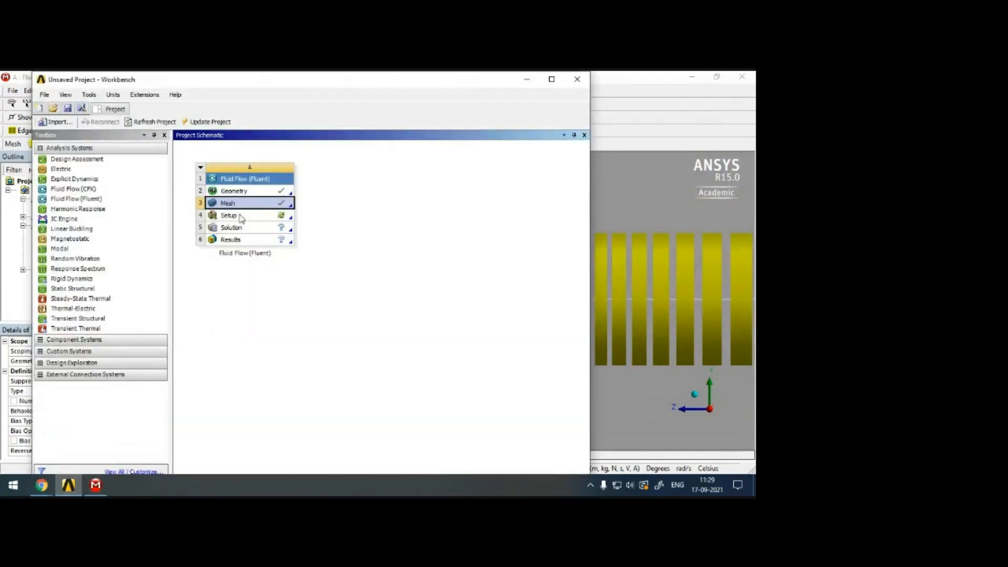
pyautogui.rightClick(251, 196)
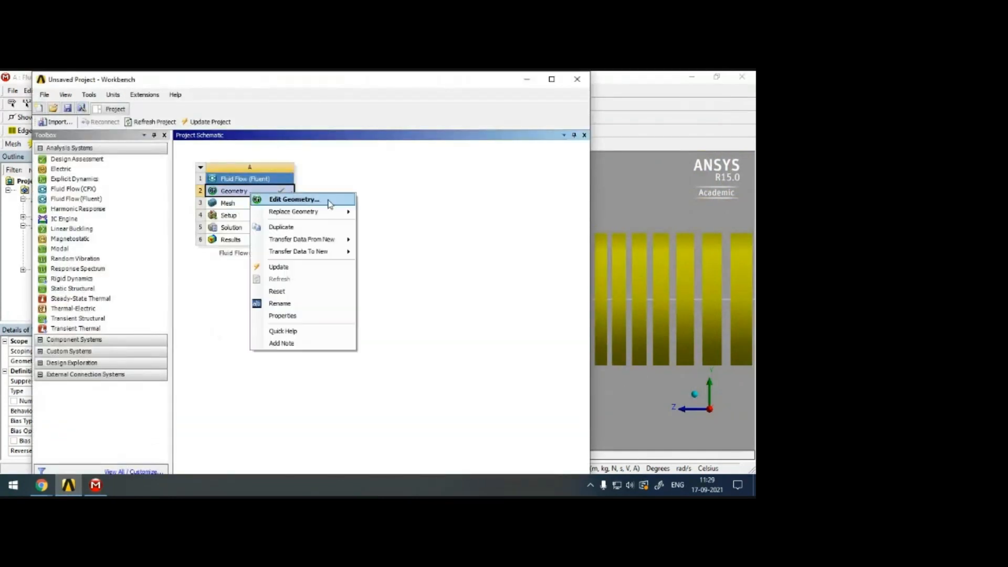
pyautogui.click(330, 204)
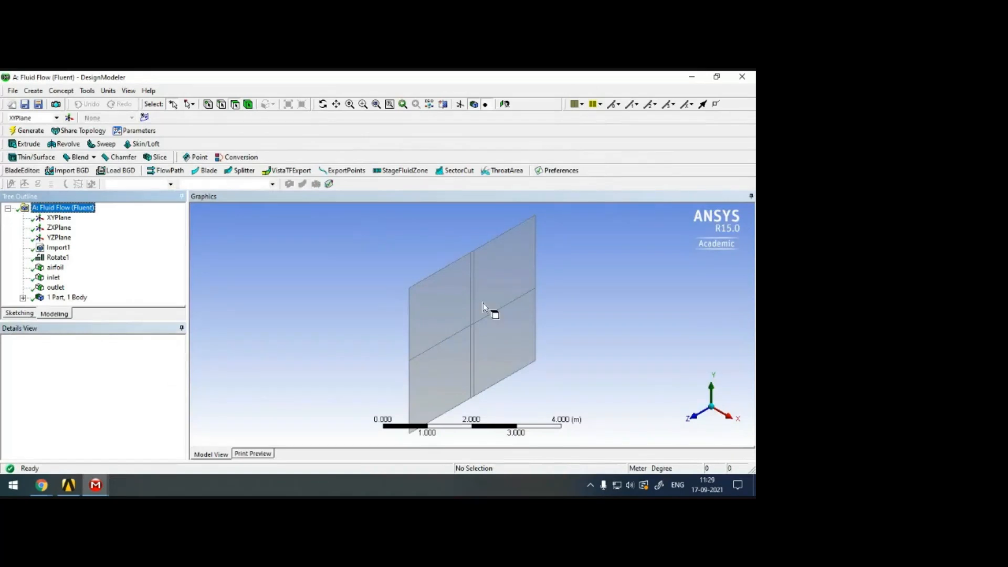
pyautogui.click(693, 419)
pyautogui.click(737, 415)
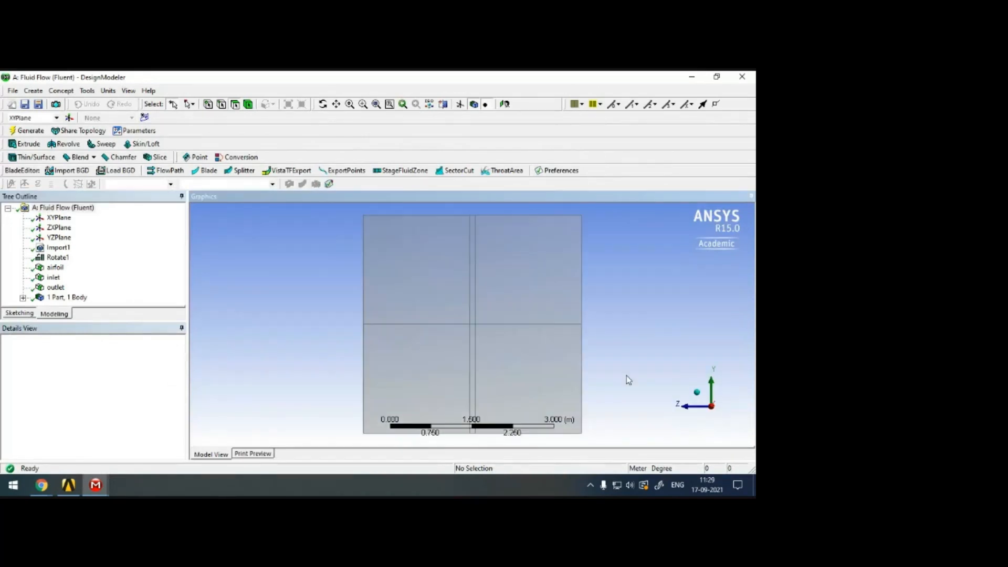
# Merge the short edge segment at the airfoil's right tip with the adjoining long horizontal edge, using a manual edge merge.
pyautogui.click(337, 105)
pyautogui.moveTo(488, 294); pyautogui.dragTo(385, 286)
pyautogui.scroll(4, 473, 314)
pyautogui.scroll(4, 473, 314)
pyautogui.moveTo(513, 311); pyautogui.dragTo(486, 306)
pyautogui.scroll(7, 486, 306)
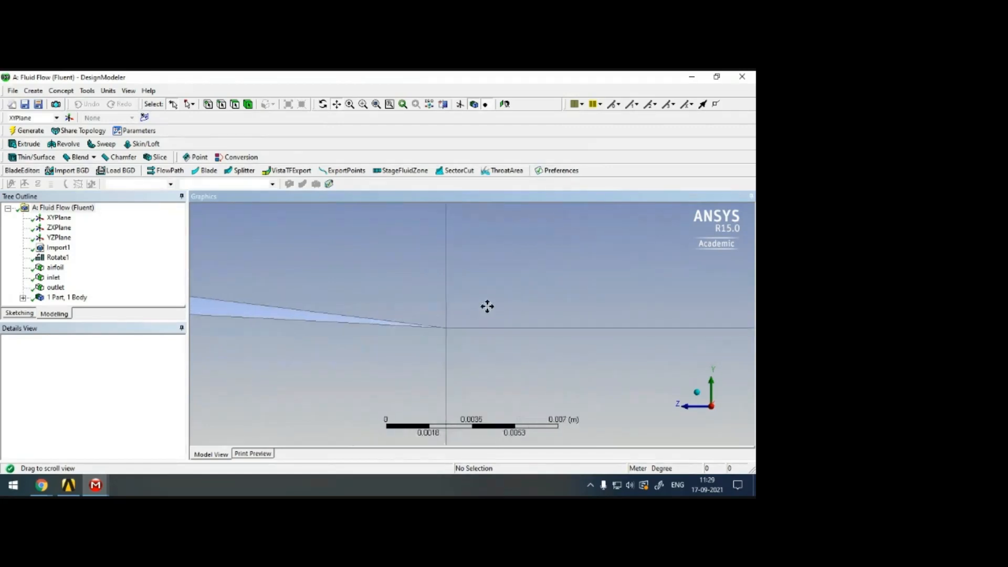
pyautogui.click(87, 91)
pyautogui.click(133, 265)
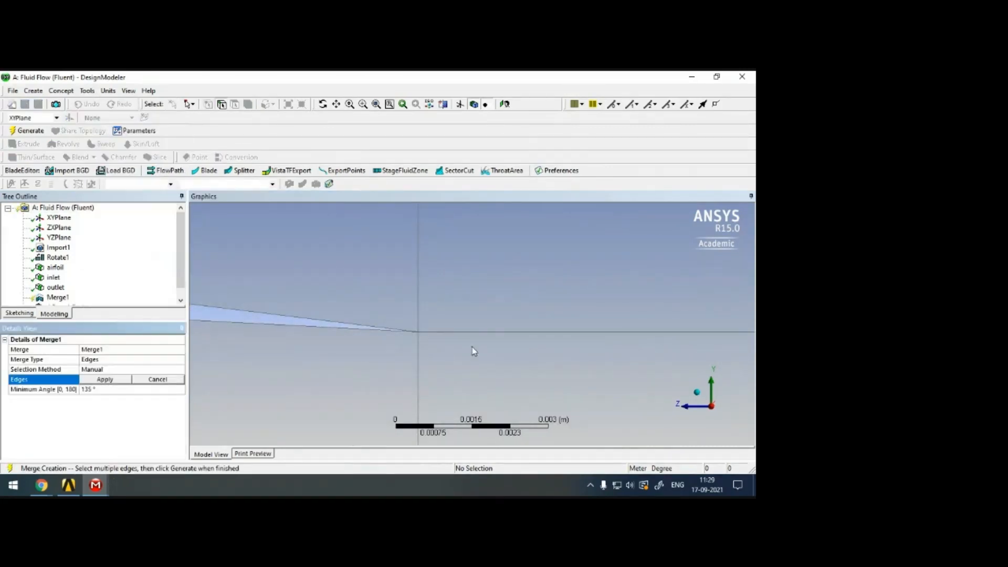
pyautogui.click(436, 332)
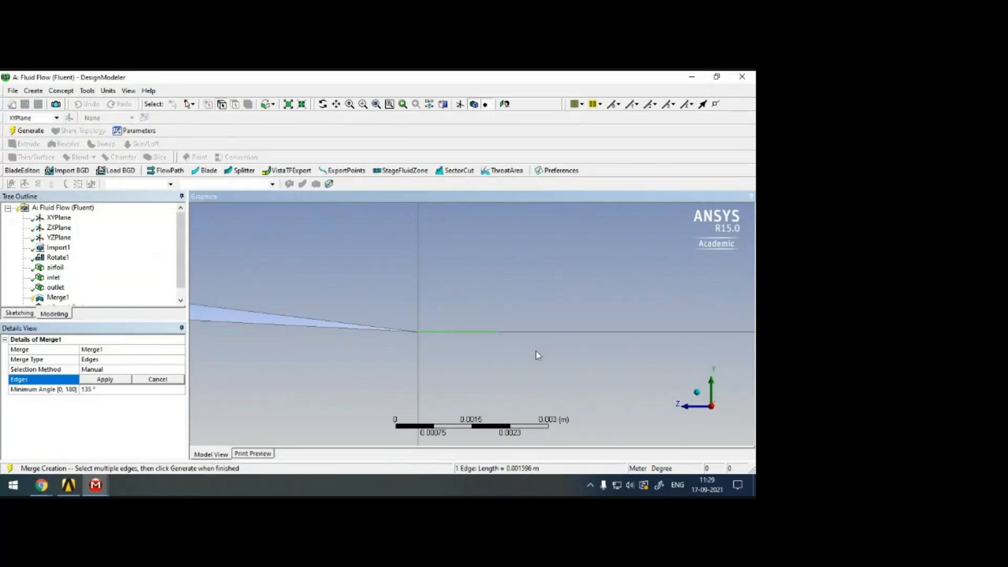
pyautogui.keyDown('ctrl'); pyautogui.click(536, 332); pyautogui.keyUp('ctrl')
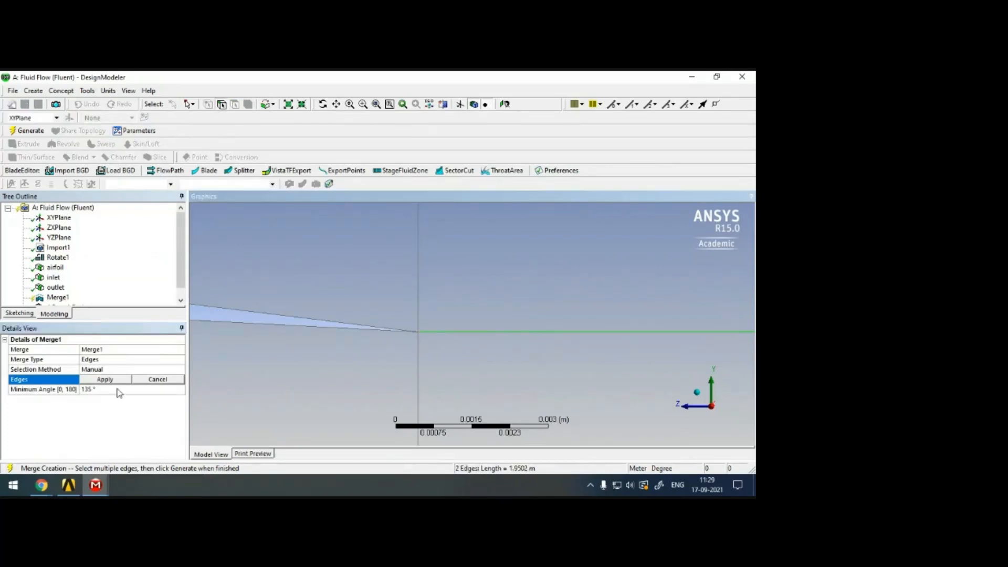
pyautogui.click(105, 379)
pyautogui.click(27, 131)
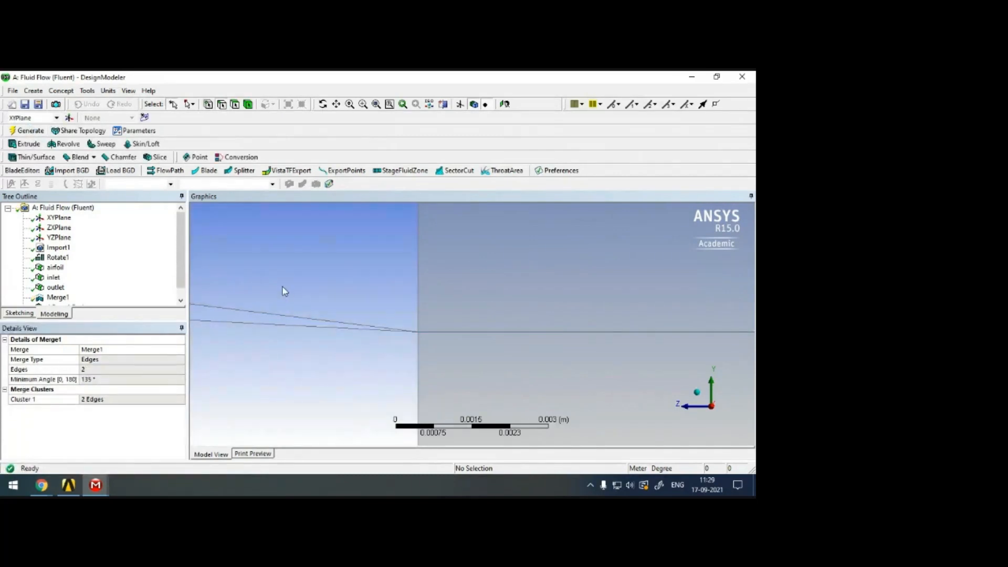
# Inspect the whole domain after the edge merge, checking the merge feature, the surface body and the inlet and outlet selections.
pyautogui.scroll(-10, 284, 291)
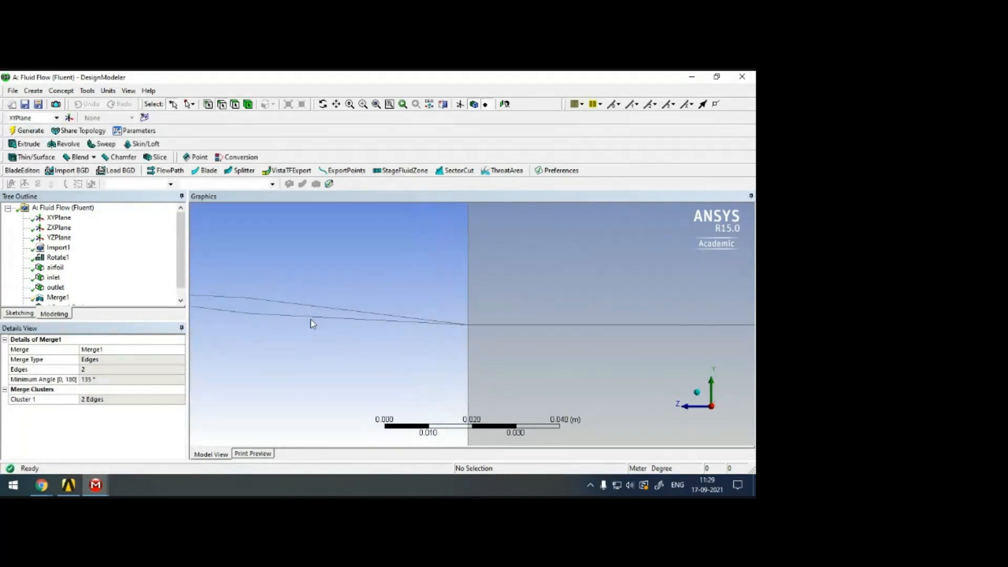
pyautogui.scroll(-10, 313, 320)
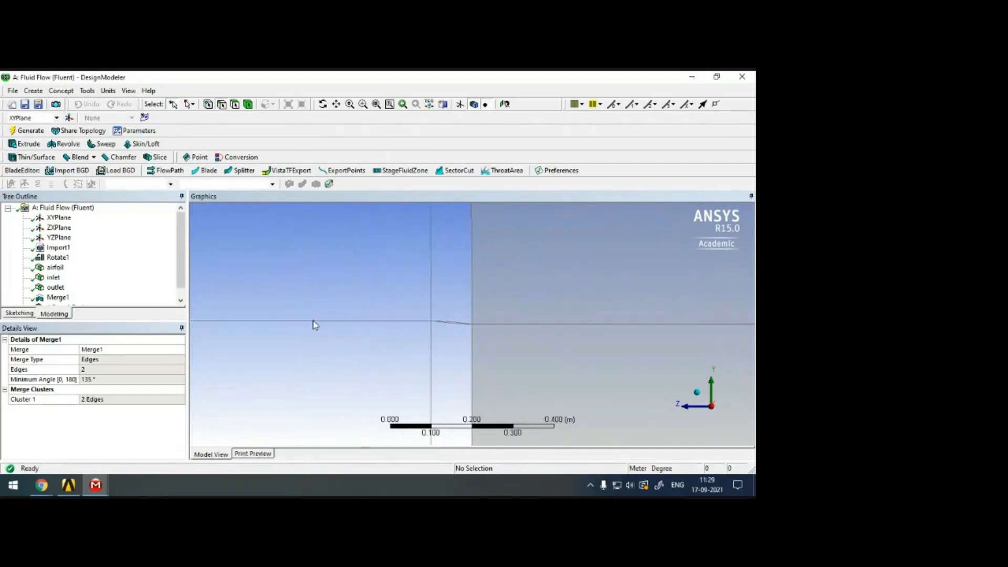
pyautogui.scroll(-6, 313, 320)
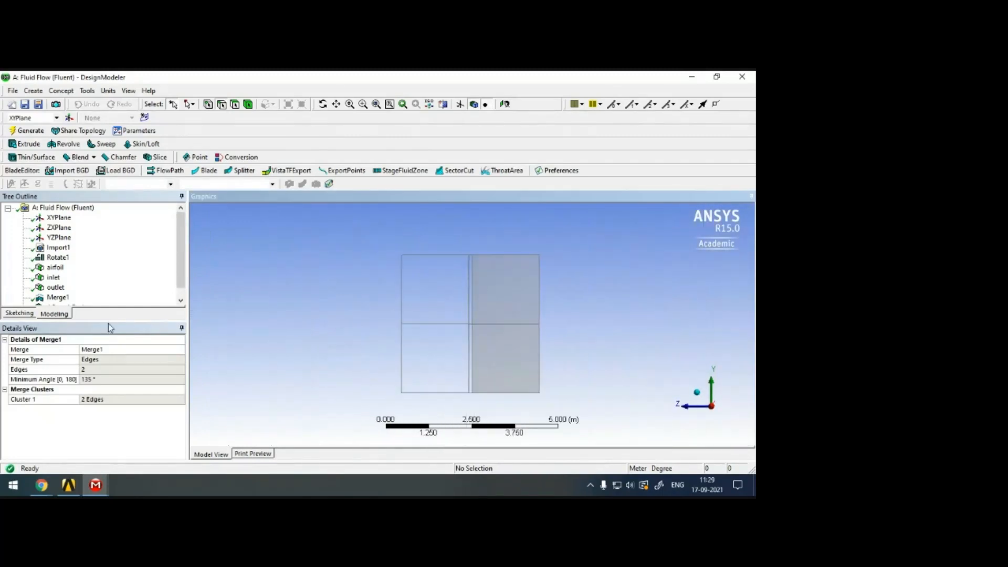
pyautogui.click(62, 288)
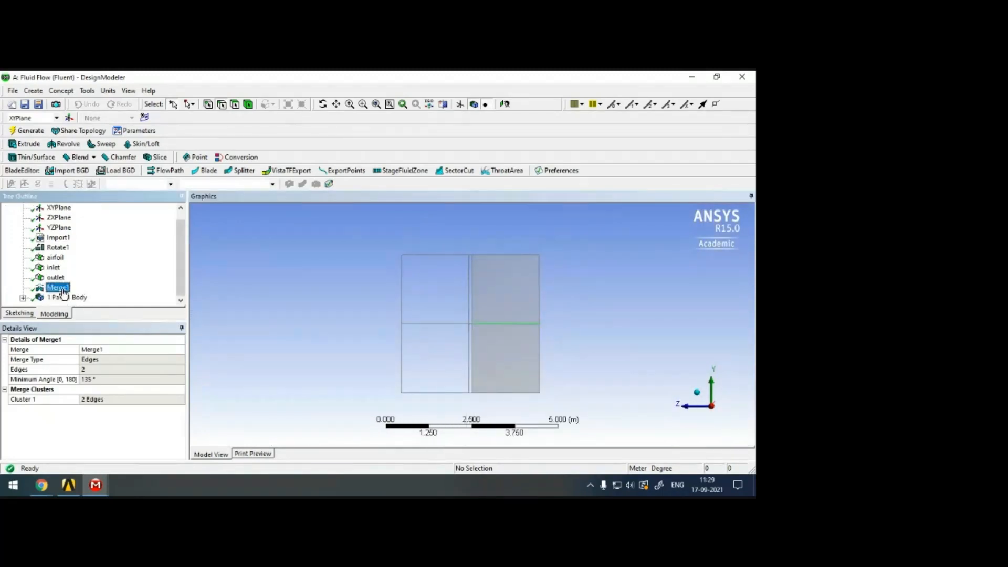
pyautogui.click(430, 303)
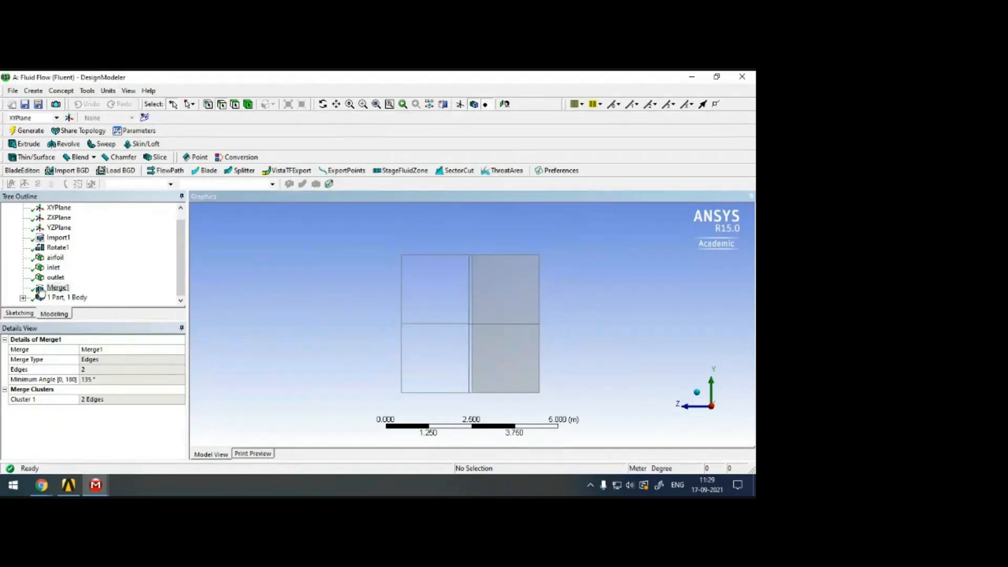
pyautogui.click(23, 298)
pyautogui.click(77, 297)
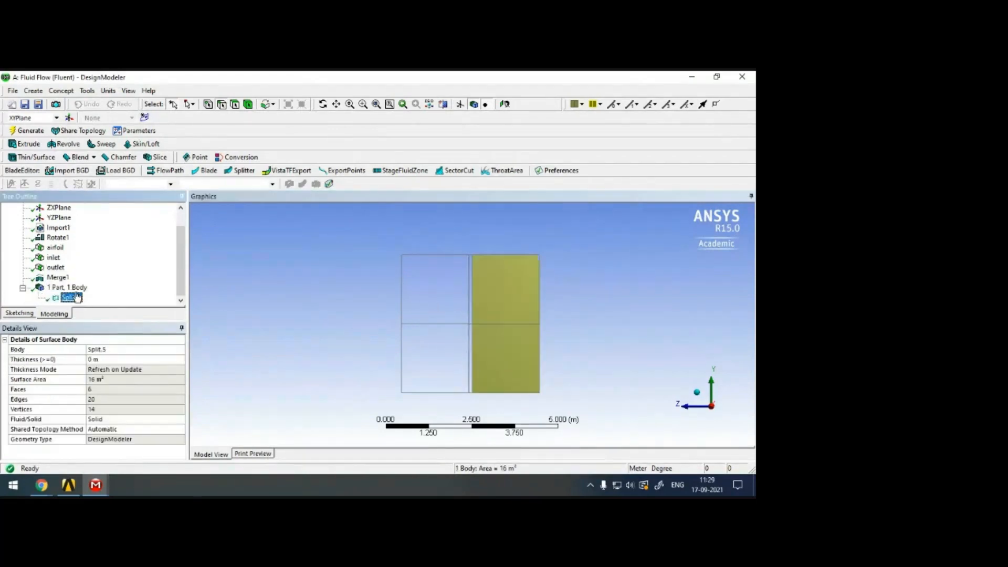
pyautogui.click(67, 288)
pyautogui.click(55, 267)
pyautogui.click(53, 258)
pyautogui.click(58, 277)
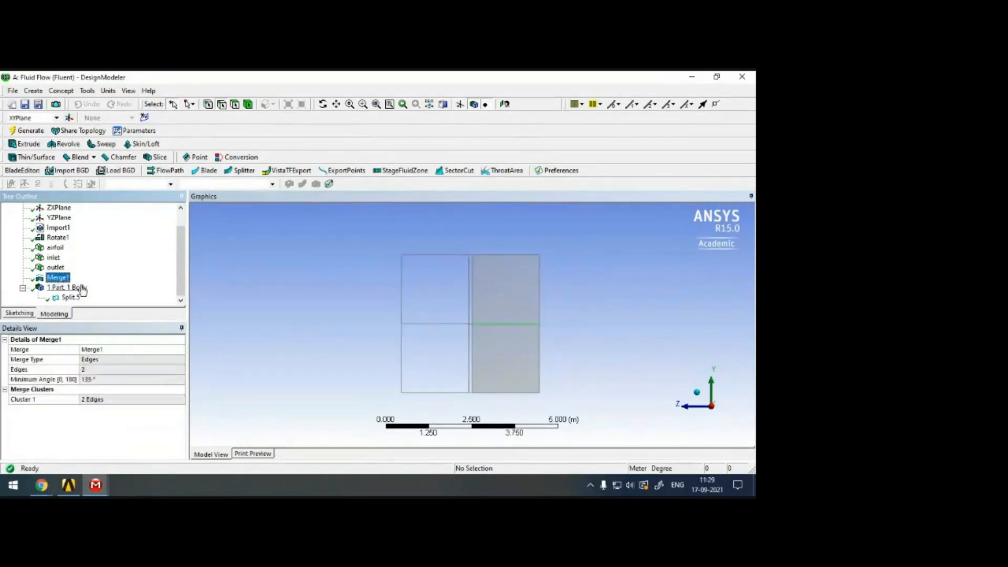
# Inspect the part's body details and the edges meeting at the airfoil's tips, from close up and across the whole domain.
pyautogui.click(67, 288)
pyautogui.scroll(3, 382, 314)
pyautogui.scroll(10, 471, 315)
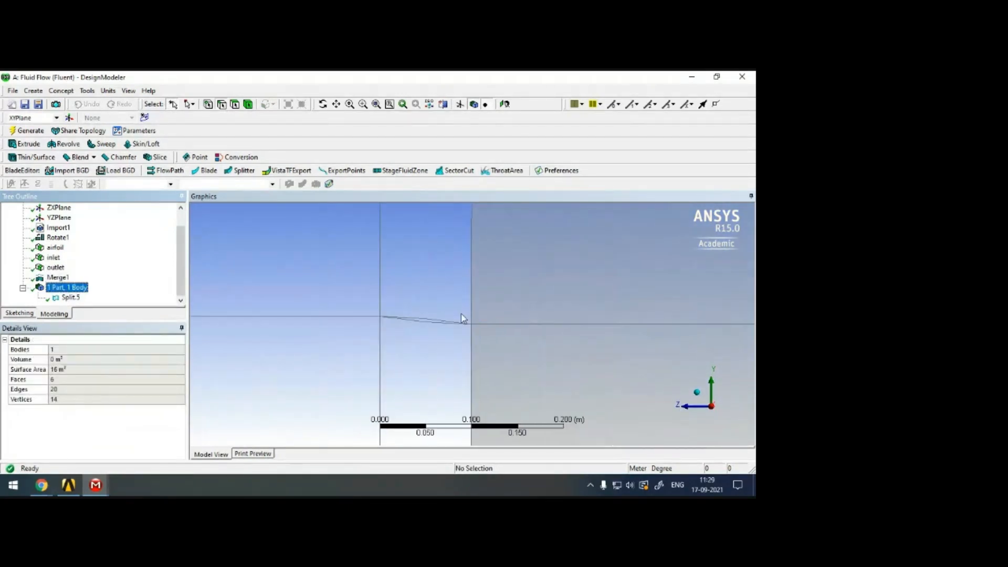
pyautogui.scroll(5, 382, 305)
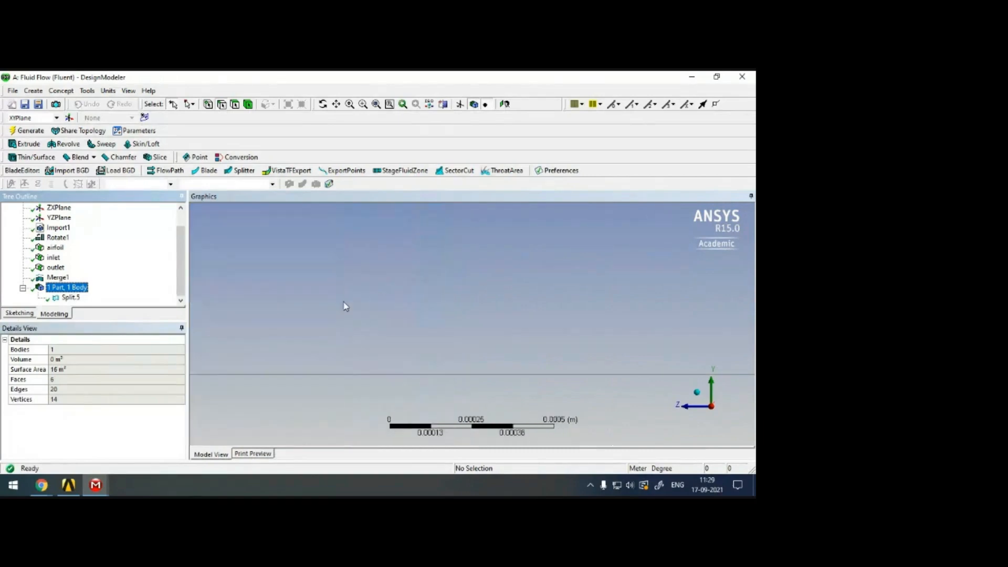
pyautogui.scroll(-4, 341, 319)
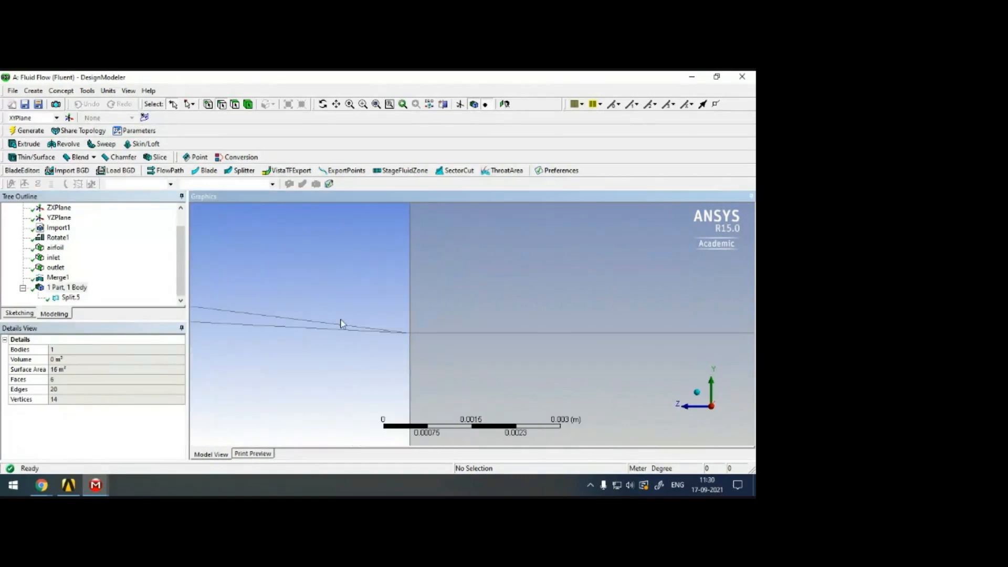
pyautogui.scroll(-8, 340, 322)
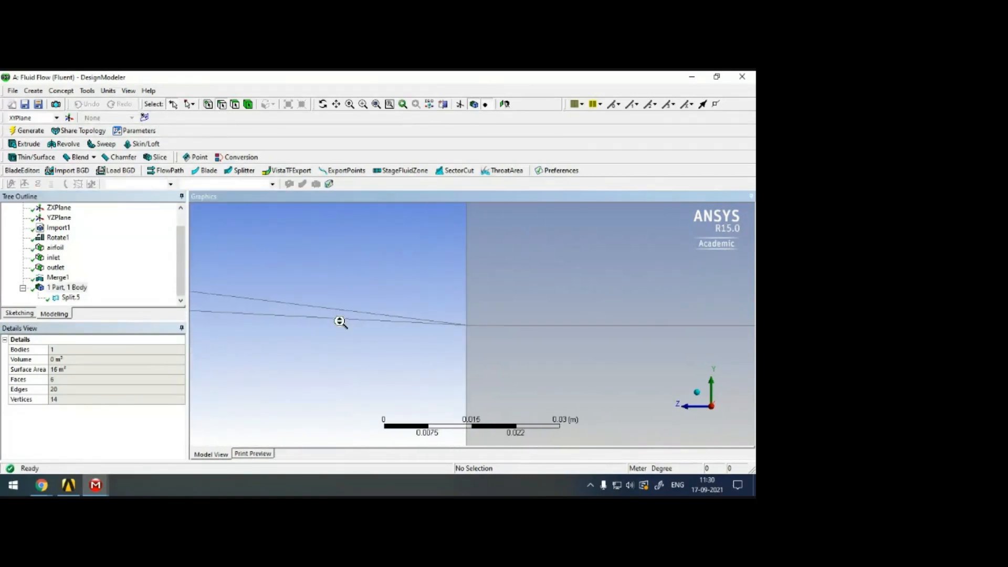
pyautogui.scroll(-5, 340, 322)
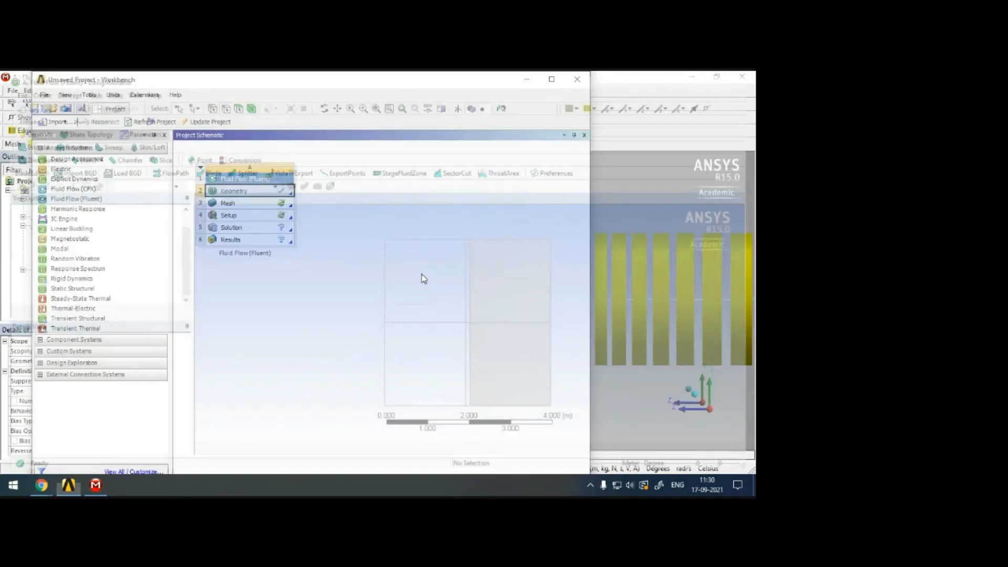
# Switch to Workbench, open the Fluid Flow mesh for editing with the updated geometry, and view it along the Z axis.
pyautogui.click(261, 204)
pyautogui.rightClick(261, 204)
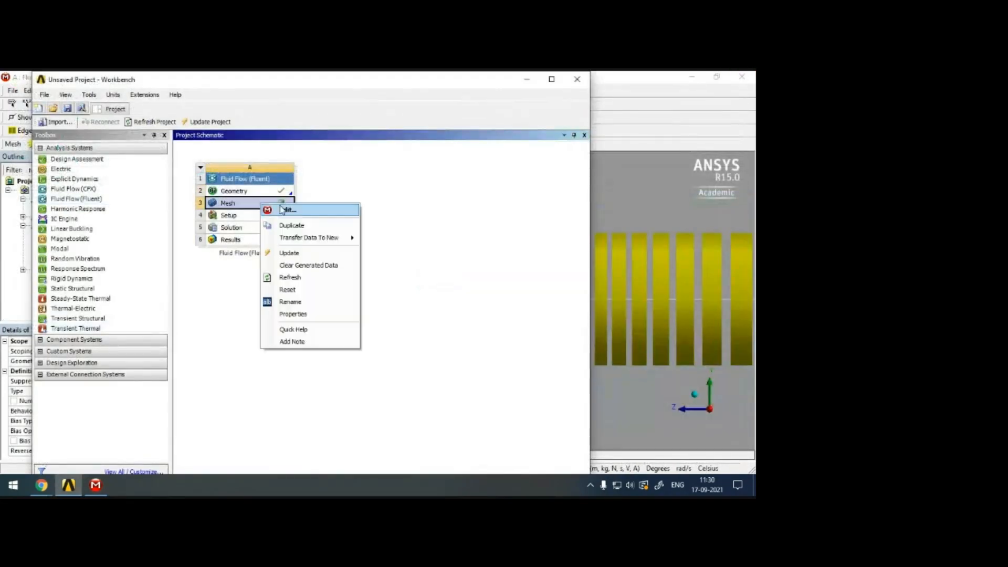
pyautogui.click(287, 210)
pyautogui.click(352, 313)
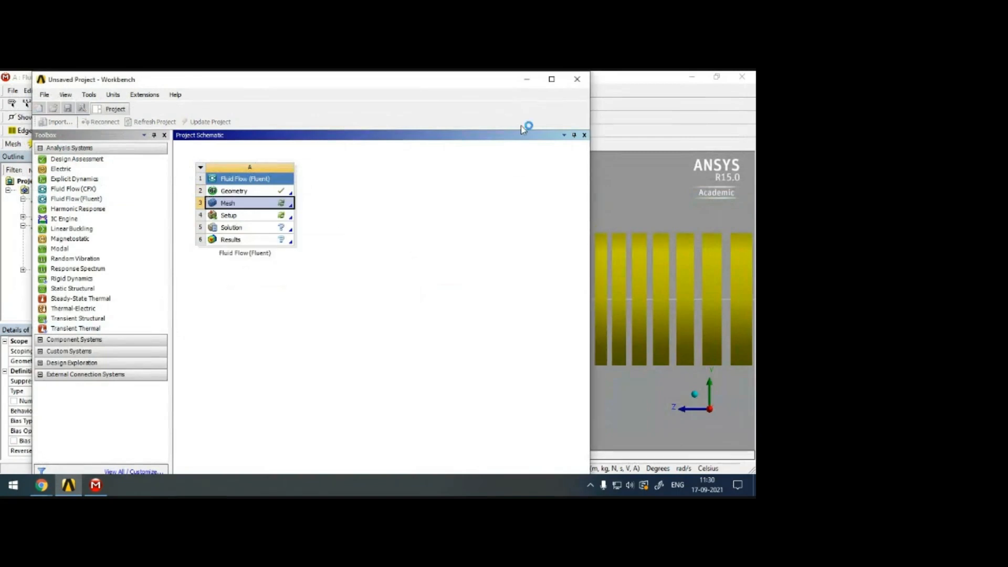
pyautogui.click(527, 82)
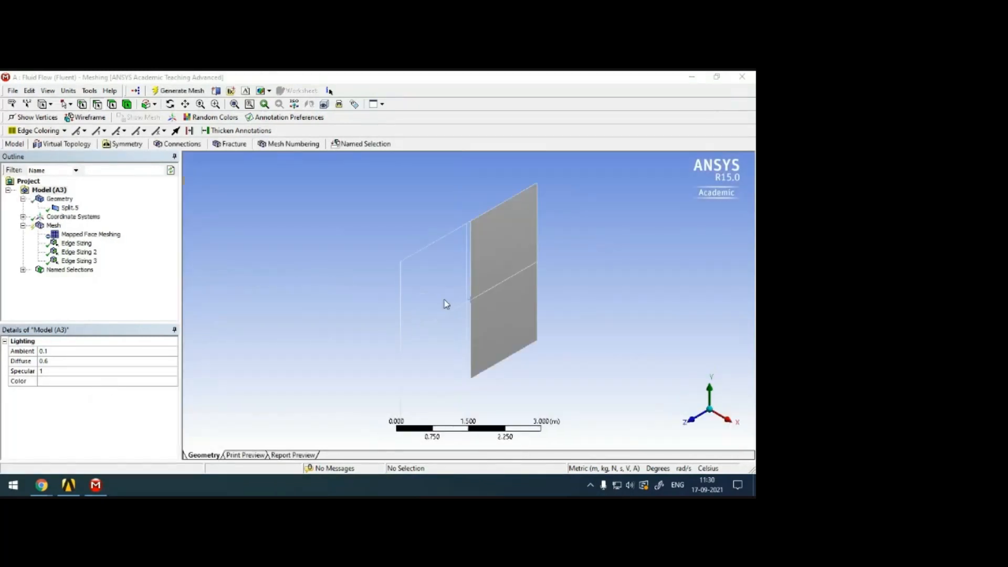
pyautogui.click(698, 417)
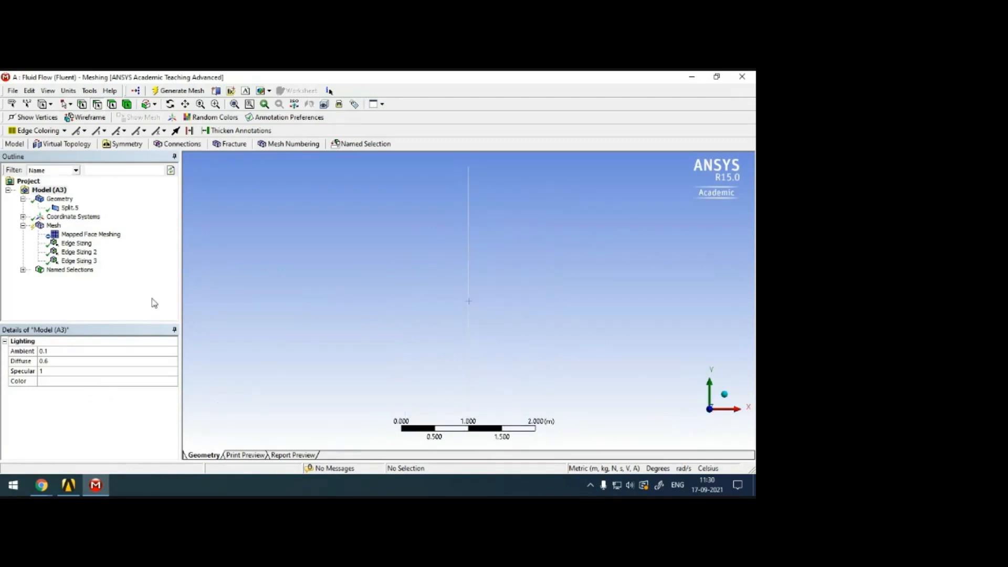
# Return to Workbench, reopen the Fluid Flow geometry in DesignModeler, and view the domain face-on along the X axis.
pyautogui.click(68, 485)
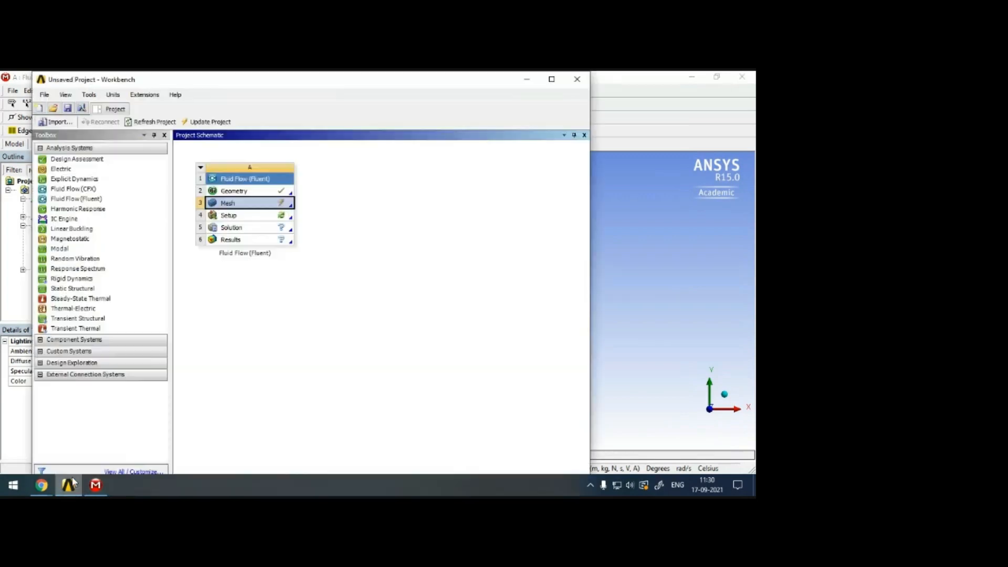
pyautogui.rightClick(261, 193)
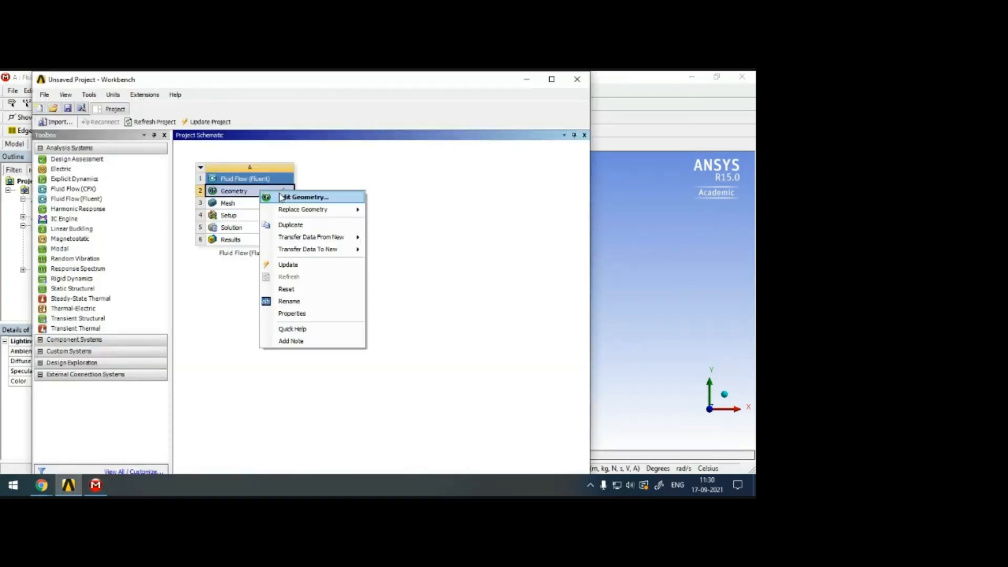
pyautogui.click(330, 202)
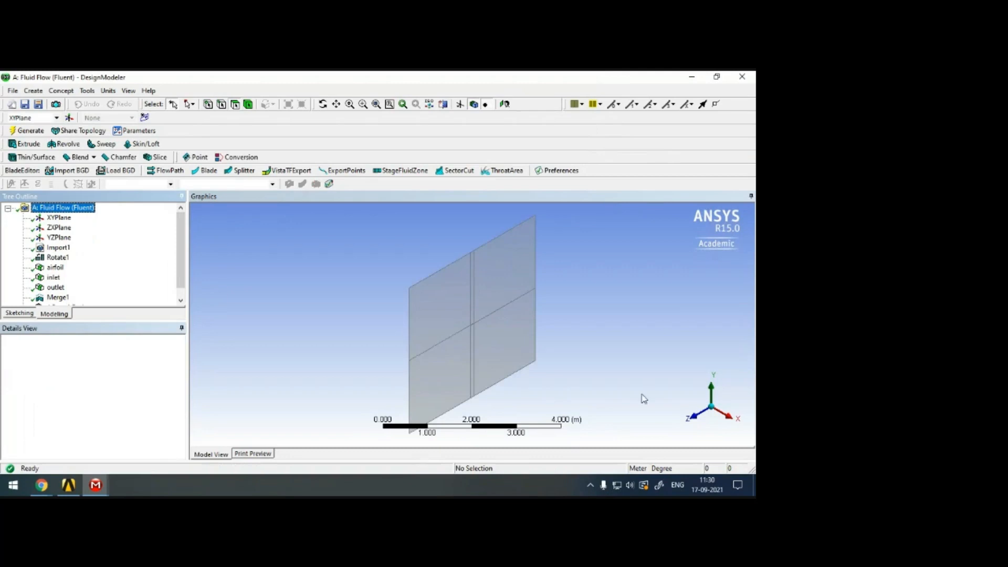
pyautogui.click(692, 417)
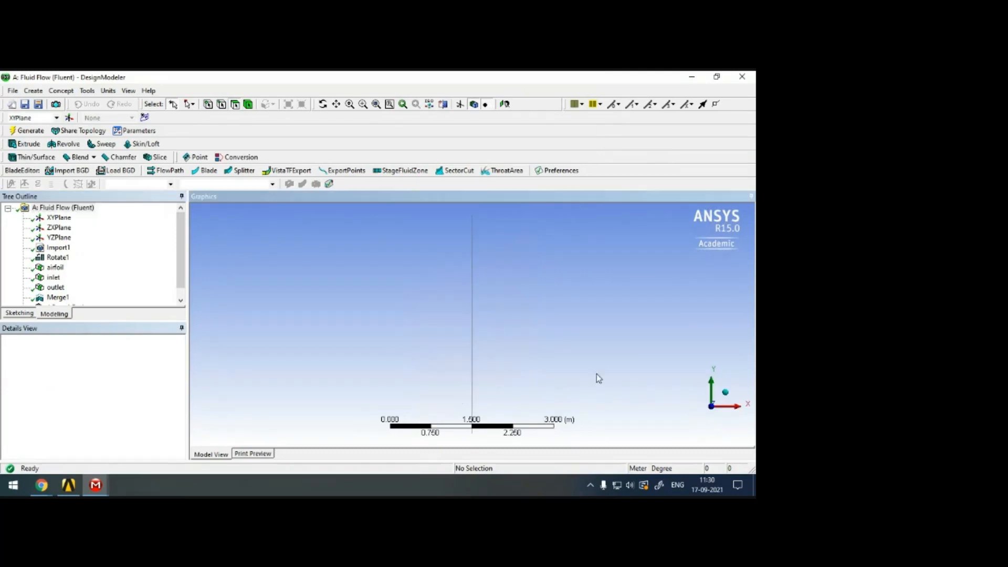
pyautogui.click(738, 409)
# Examine the domain faces around the airfoil and their edge and vertex counts after the merge.
pyautogui.scroll(-1, 151, 268)
pyautogui.scroll(5, 433, 313)
pyautogui.scroll(3, 426, 303)
pyautogui.click(407, 284)
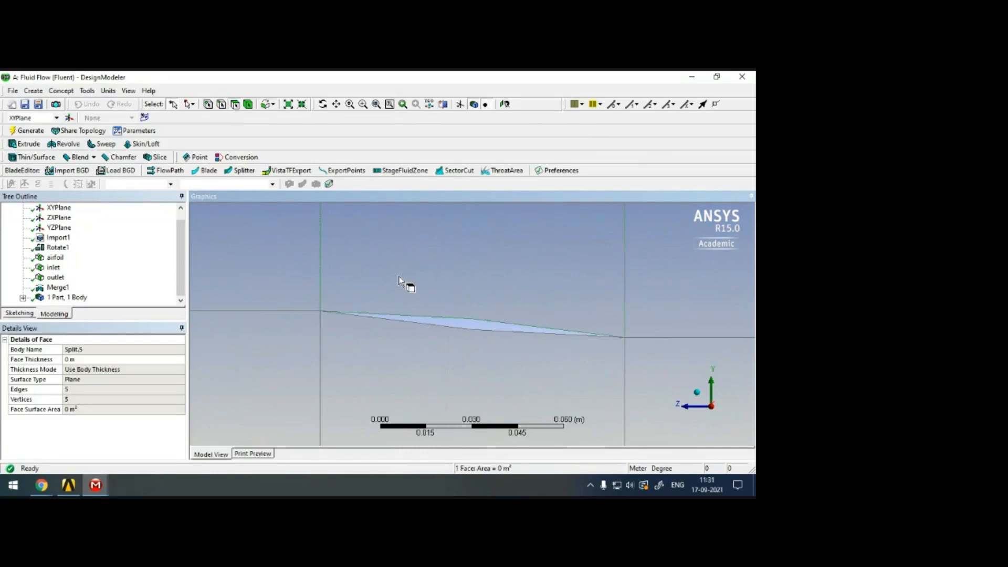
pyautogui.click(62, 288)
pyautogui.click(504, 297)
pyautogui.scroll(-3, 286, 280)
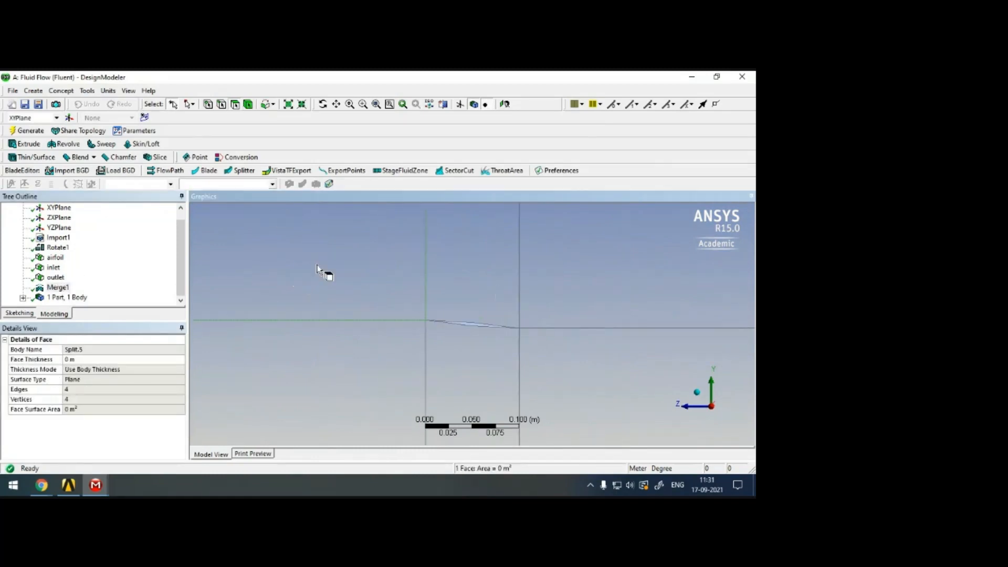
pyautogui.scroll(-5, 336, 279)
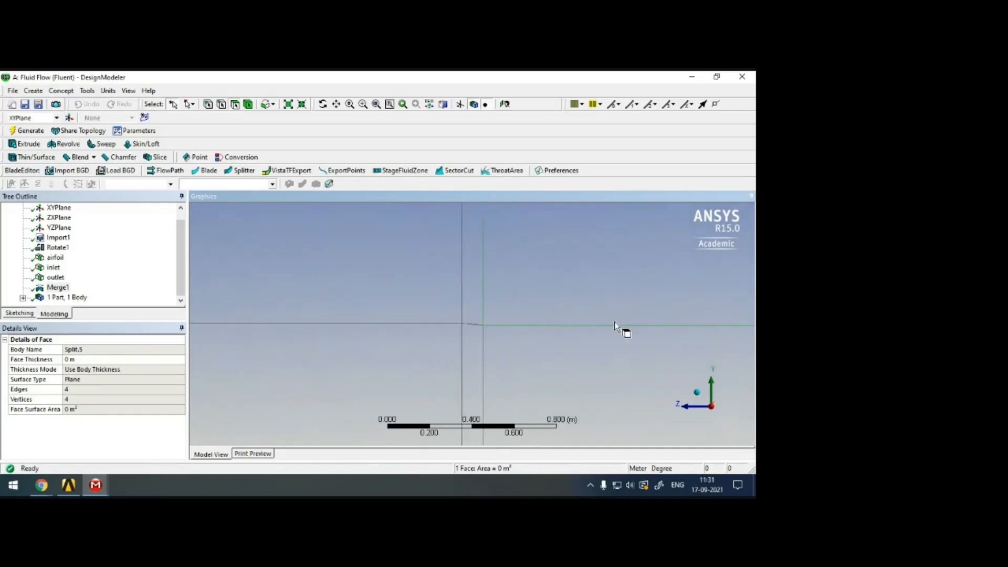
pyautogui.scroll(-5, 620, 331)
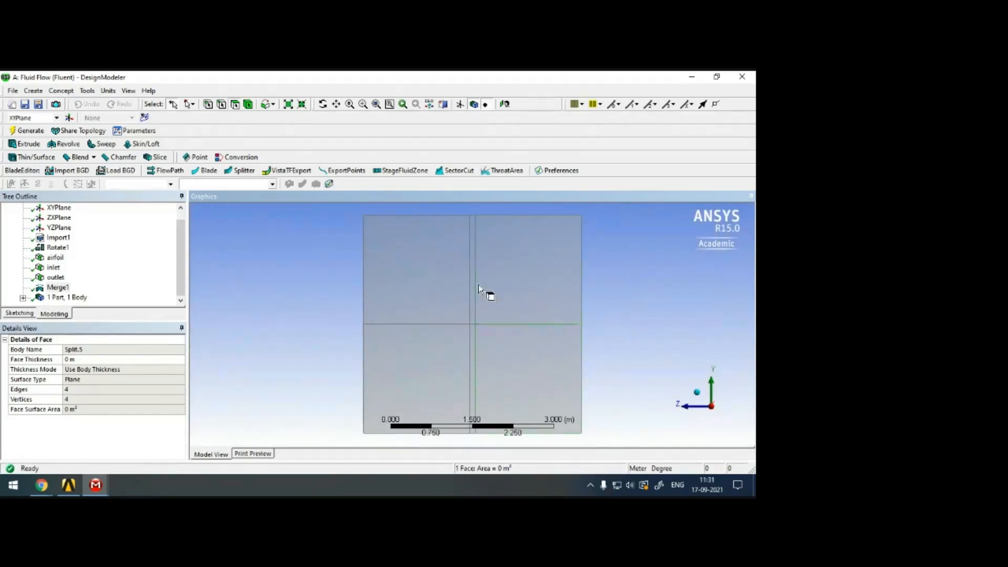
pyautogui.click(496, 362)
# Check the surface body's details, the airfoil region, the merge feature and the outlet named selection.
pyautogui.click(68, 297)
pyautogui.click(23, 297)
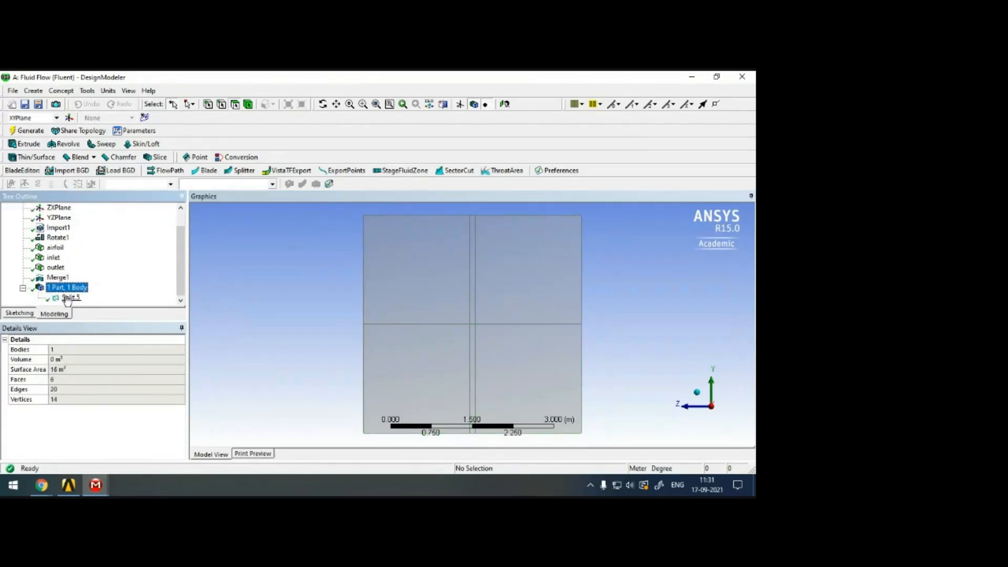
pyautogui.click(69, 298)
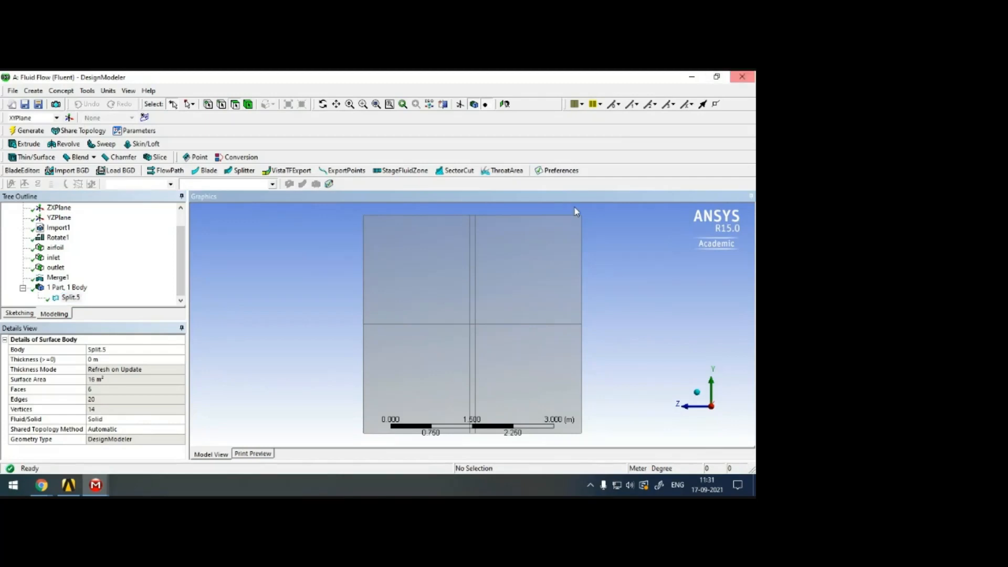
pyautogui.scroll(10, 527, 263)
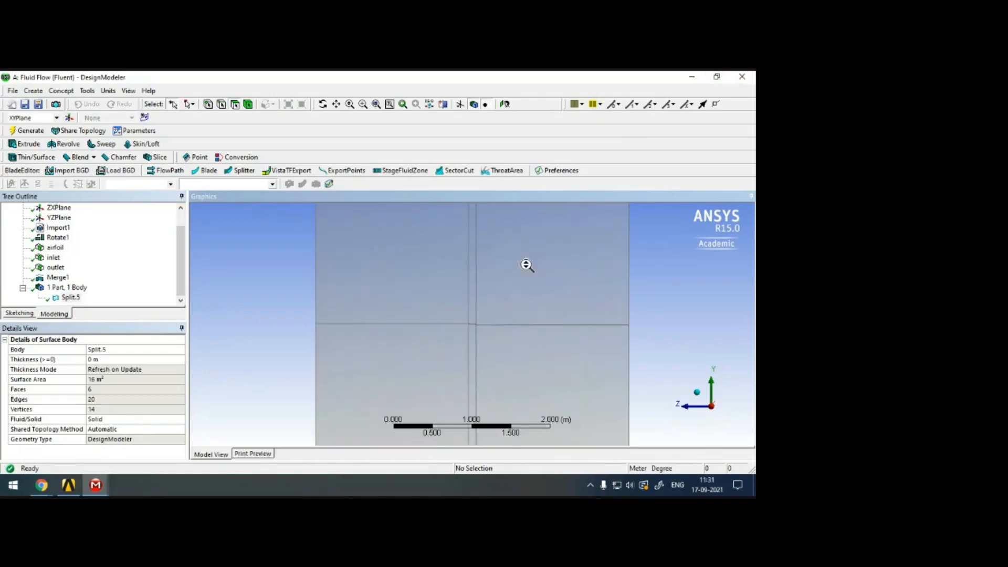
pyautogui.click(57, 277)
pyautogui.click(55, 268)
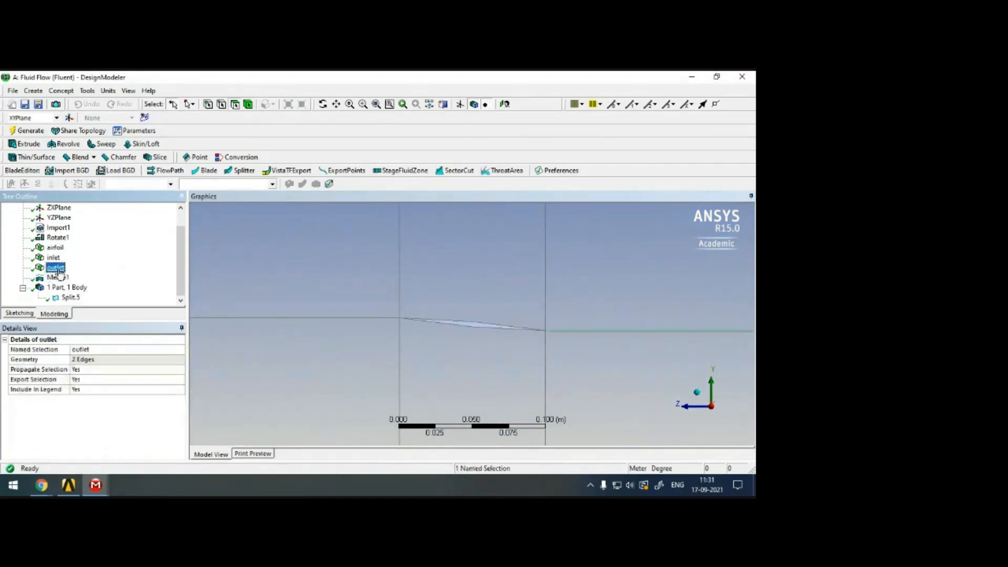
# Close DesignModeler, reopen the mesh from Workbench, generate it, and inspect the airfoil region along the X axis.
pyautogui.click(752, 83)
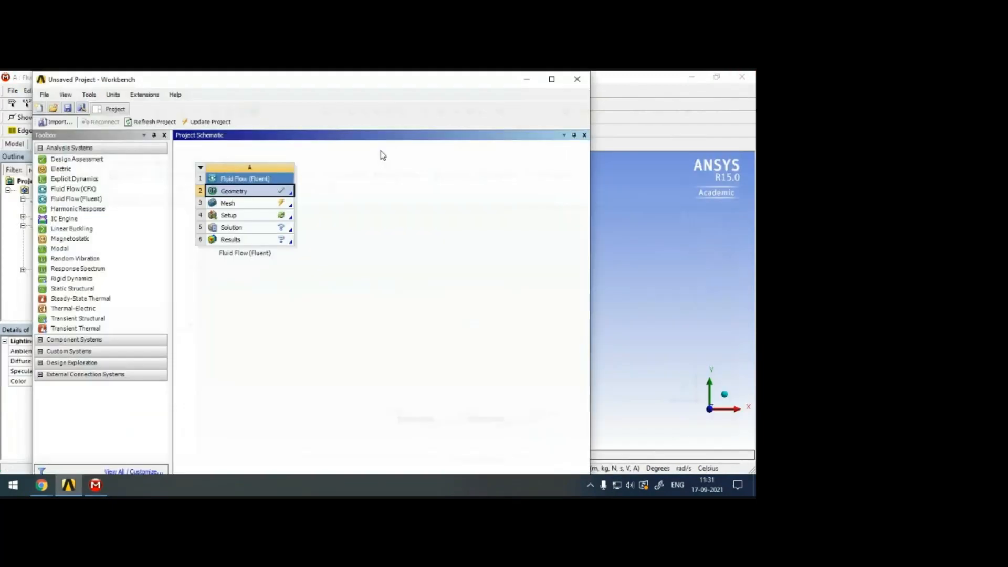
pyautogui.rightClick(263, 206)
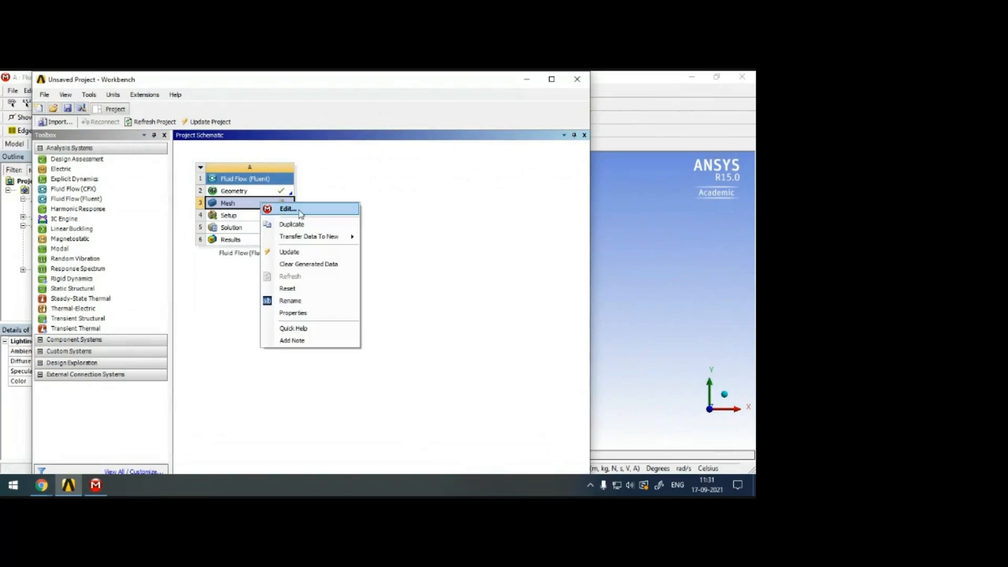
pyautogui.click(304, 213)
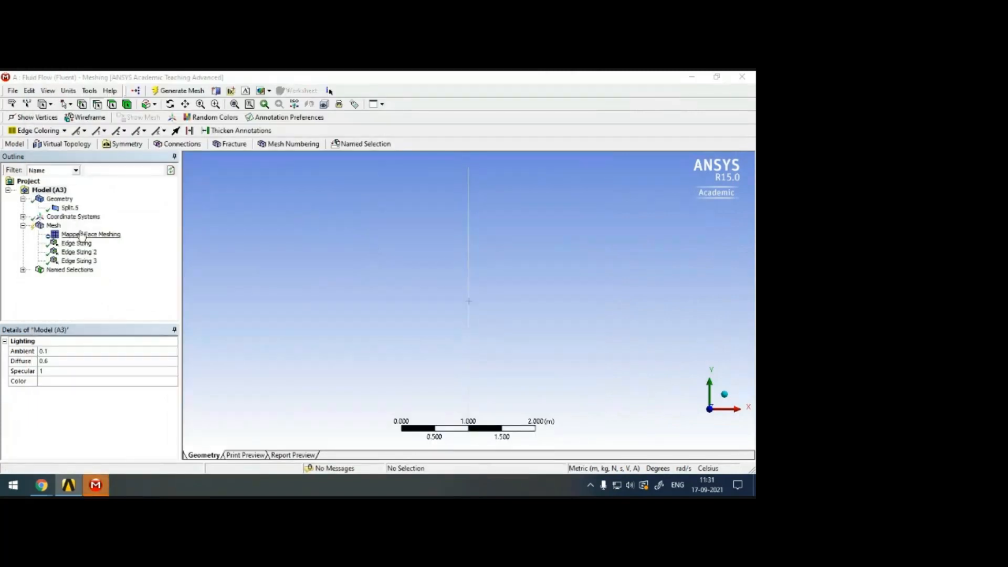
pyautogui.click(177, 91)
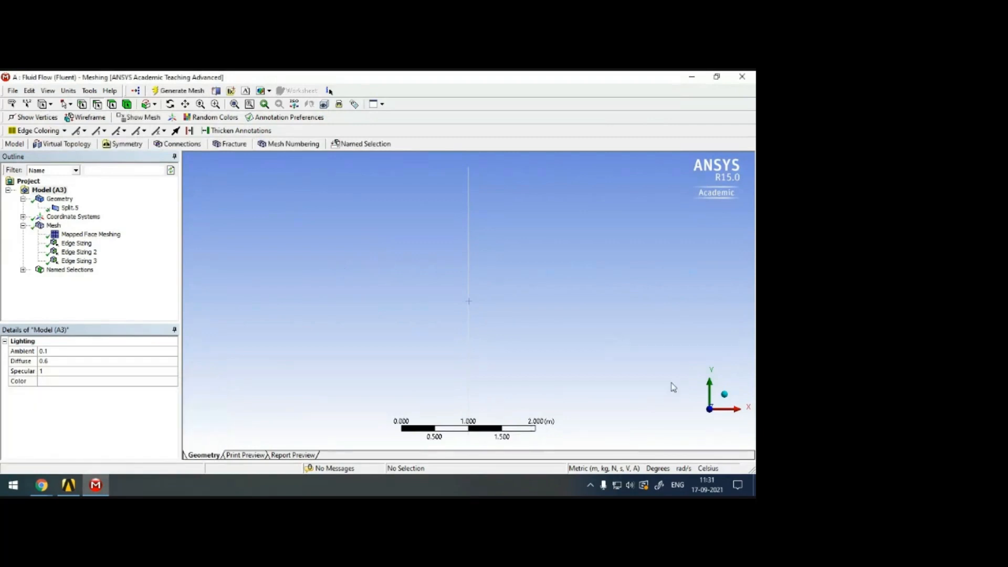
pyautogui.click(741, 410)
pyautogui.scroll(5, 469, 296)
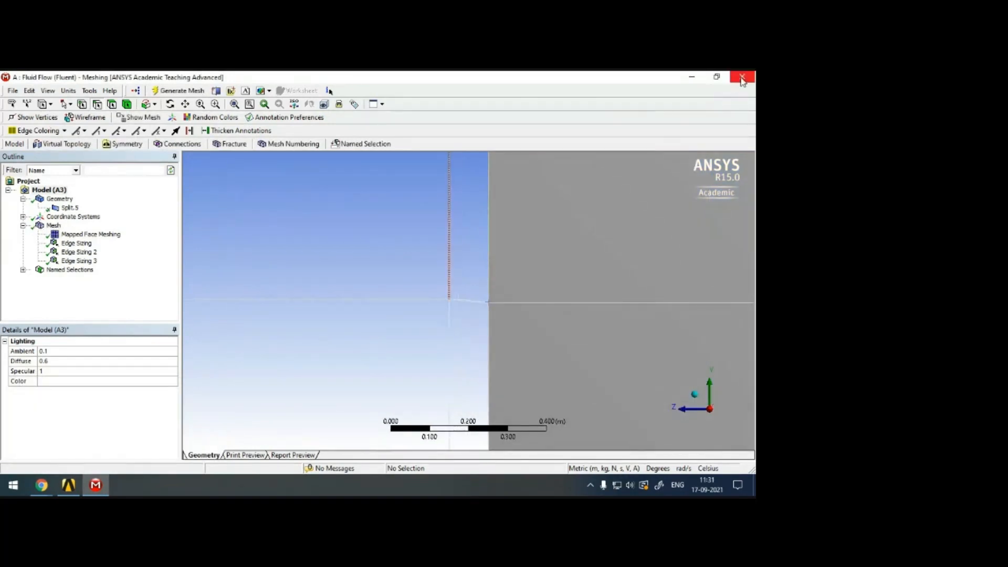
# Switch to Workbench and reset the Fluid Flow Mesh cell to clear the existing mesh setup.
pyautogui.click(691, 76)
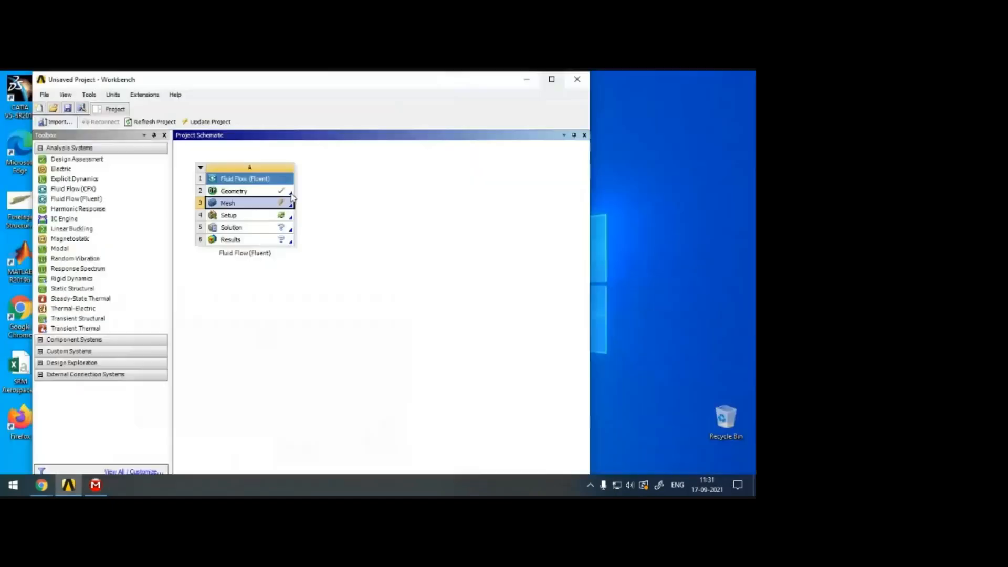
pyautogui.rightClick(239, 204)
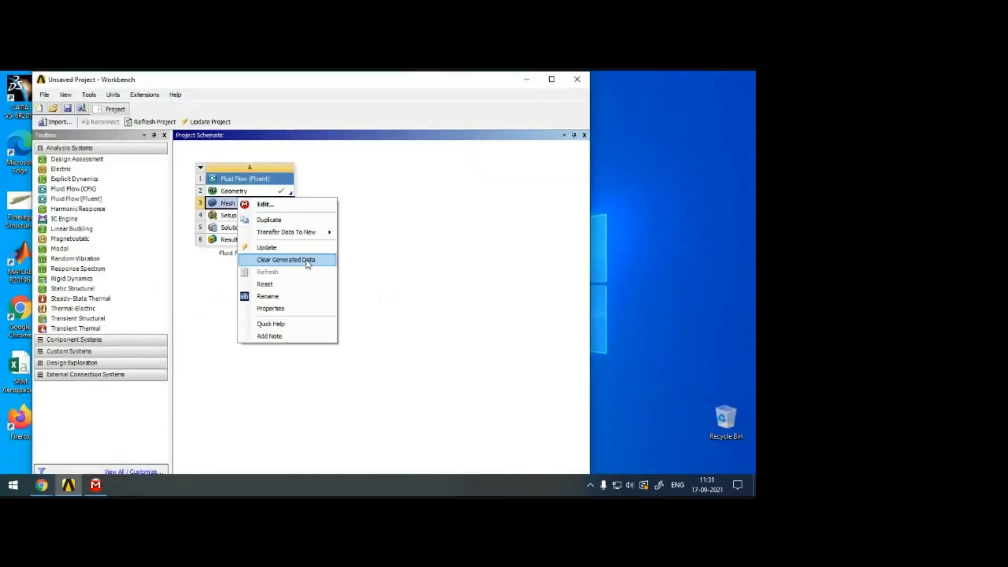
pyautogui.click(266, 284)
pyautogui.click(342, 306)
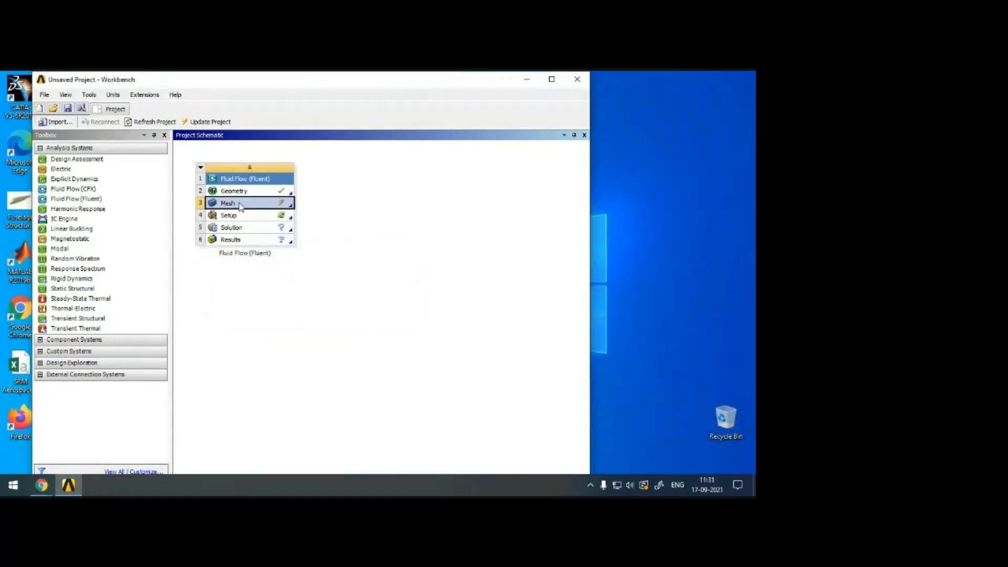
# Open the reset mesh for editing from Workbench and view the domain face-on along the X axis.
pyautogui.rightClick(240, 207)
pyautogui.click(265, 208)
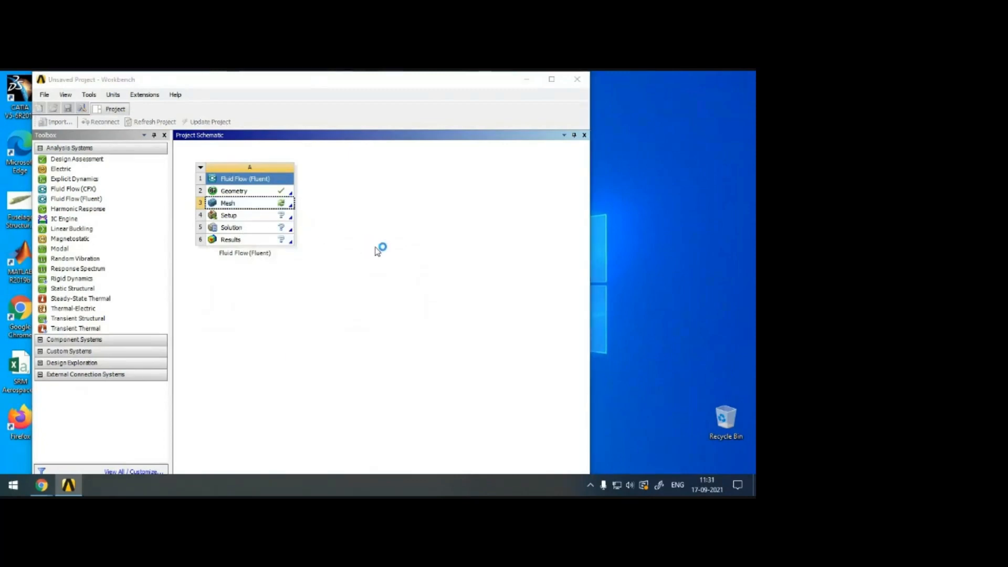
pyautogui.moveTo(423, 86)
pyautogui.mouseDown()
pyautogui.moveTo(578, 203)
pyautogui.moveTo(565, 101)
pyautogui.moveTo(540, 90)
pyautogui.moveTo(413, 91)
pyautogui.mouseUp()
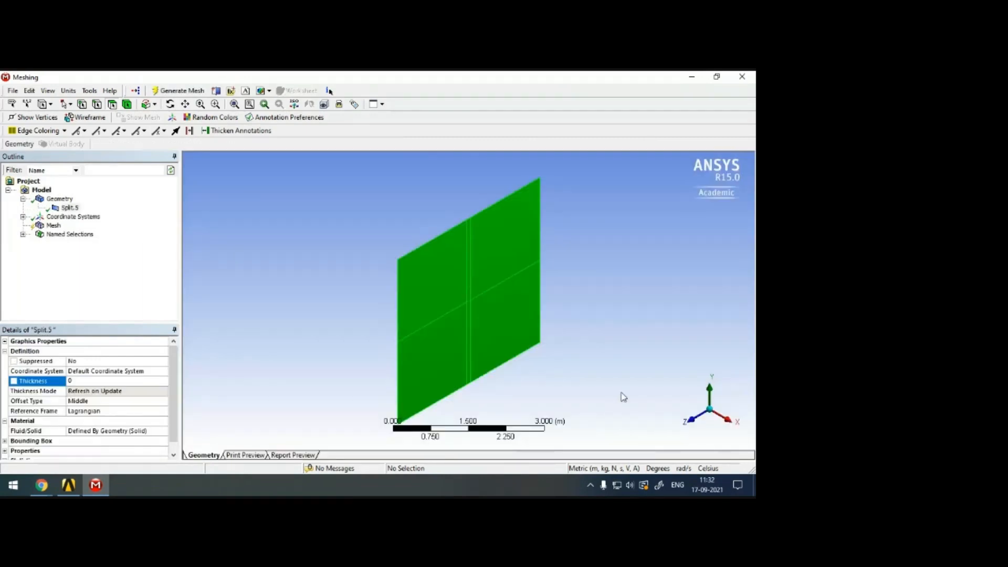
pyautogui.click(699, 425)
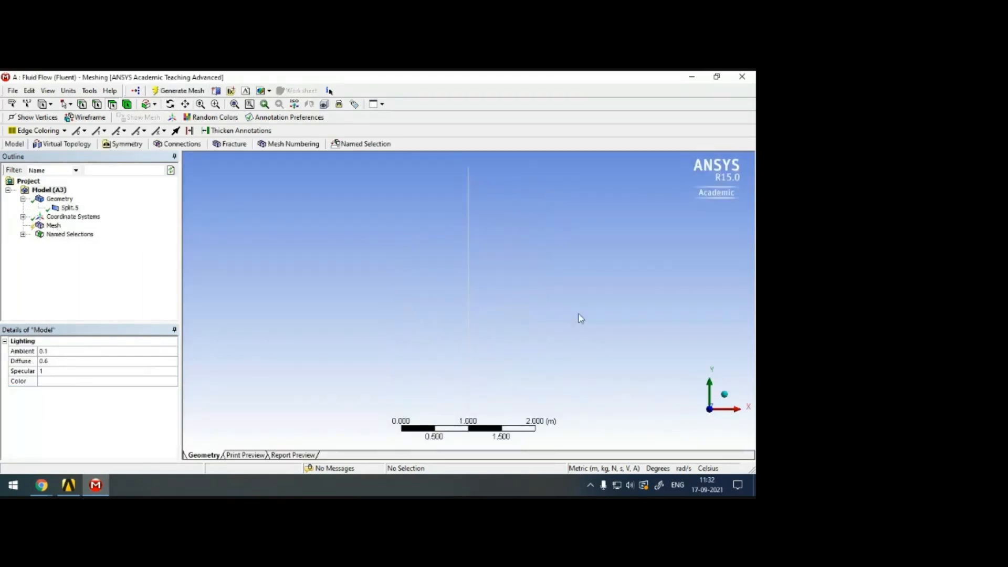
pyautogui.click(738, 418)
# Generate the mesh with the default settings, check the Mesh cell in Workbench, and return to the meshing window.
pyautogui.click(179, 90)
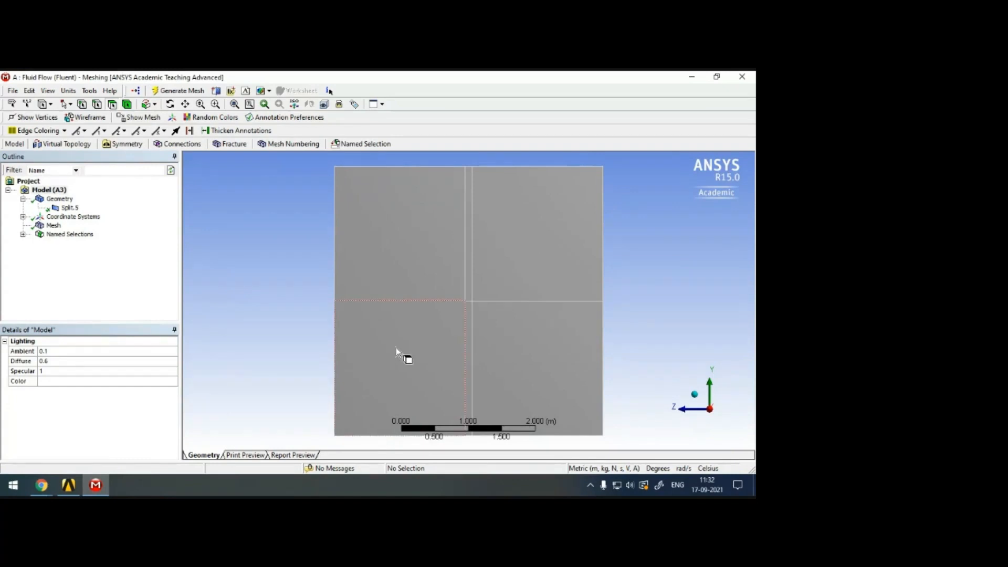
pyautogui.click(69, 485)
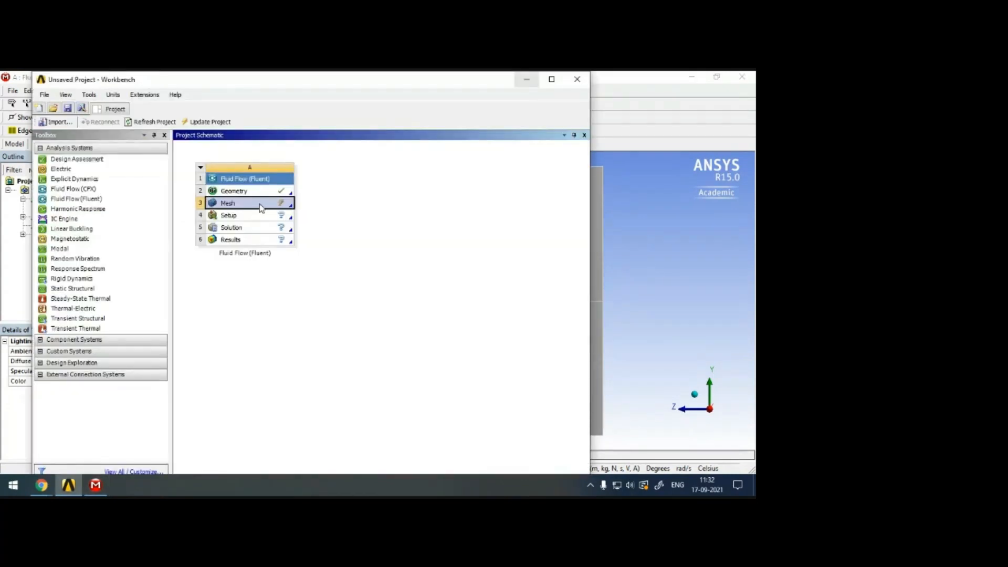
pyautogui.click(641, 102)
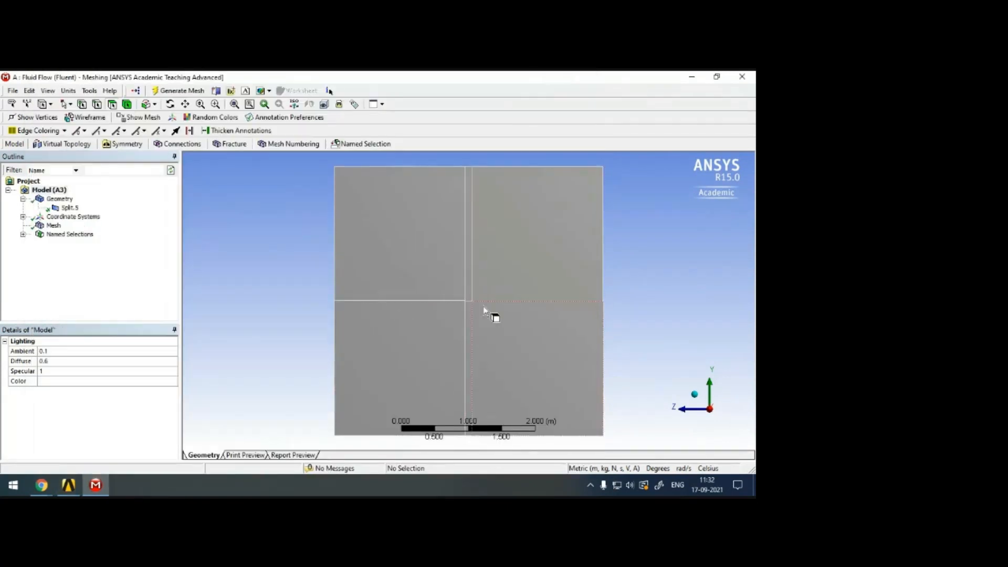
# Examine the junction between the airfoil's trailing edge and the downstream dividing edge up close, and return to the full domain view.
pyautogui.scroll(8, 486, 307)
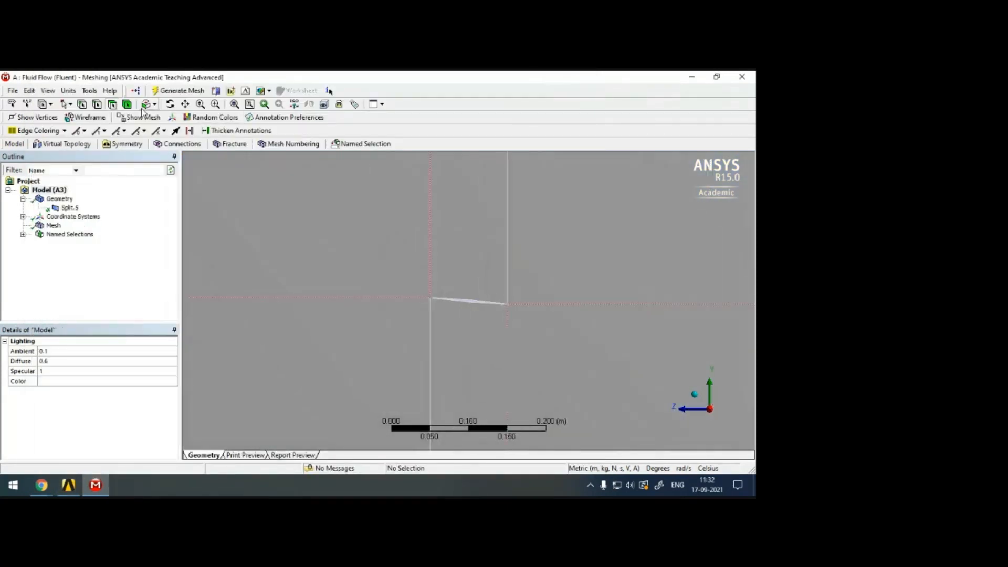
pyautogui.click(531, 309)
pyautogui.scroll(6, 546, 315)
pyautogui.click(186, 105)
pyautogui.moveTo(547, 330); pyautogui.dragTo(323, 298)
pyautogui.scroll(5, 520, 286)
pyautogui.scroll(3, 526, 278)
pyautogui.moveTo(541, 295); pyautogui.dragTo(434, 342)
pyautogui.scroll(7, 434, 342)
pyautogui.moveTo(358, 348); pyautogui.dragTo(555, 255)
pyautogui.scroll(4, 522, 297)
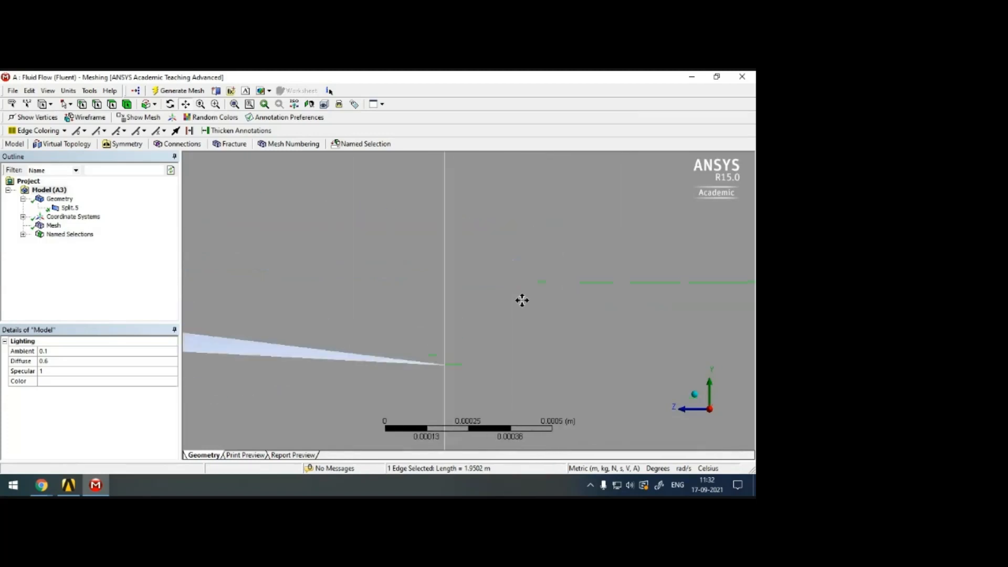
pyautogui.scroll(-6, 499, 315)
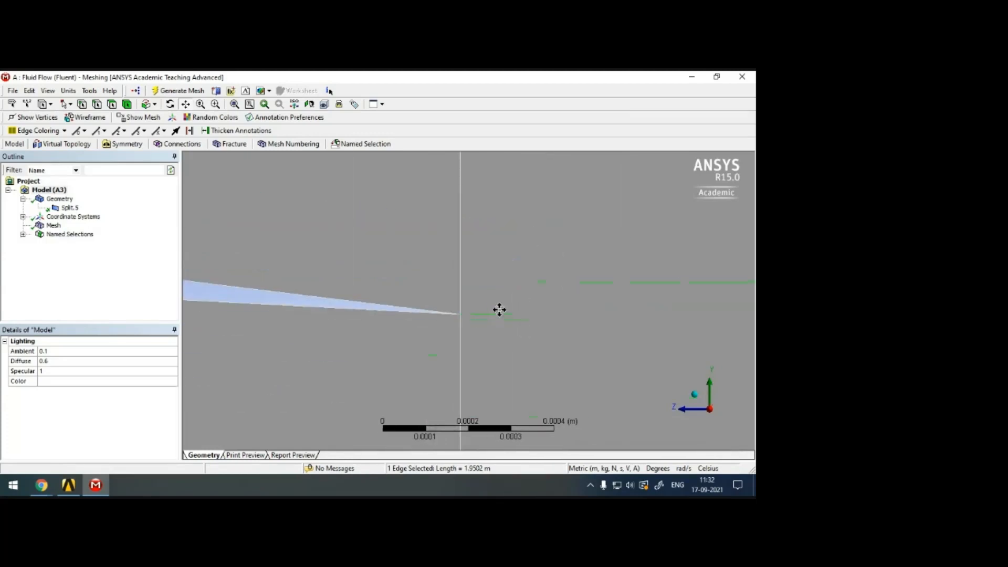
pyautogui.scroll(-5, 509, 315)
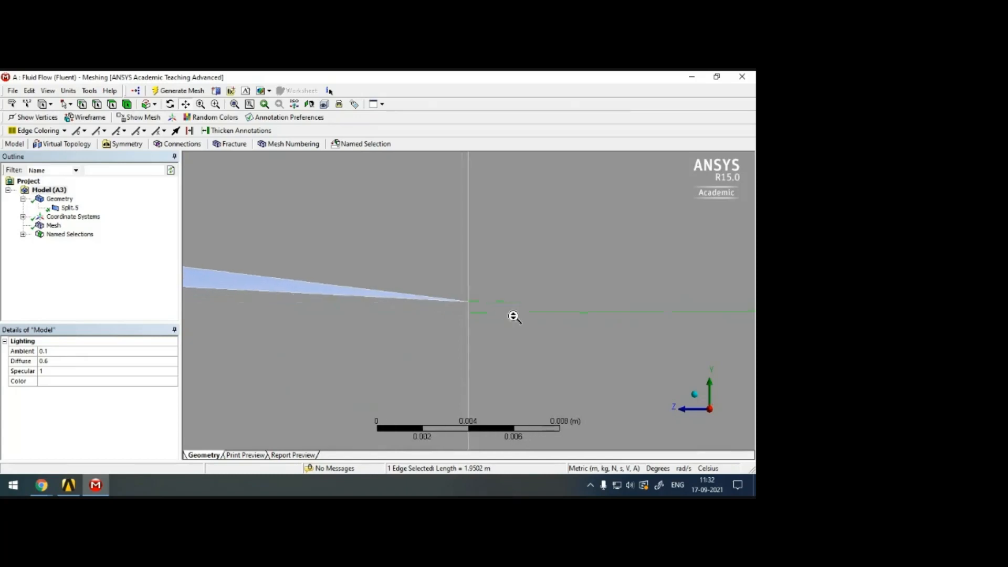
pyautogui.click(234, 103)
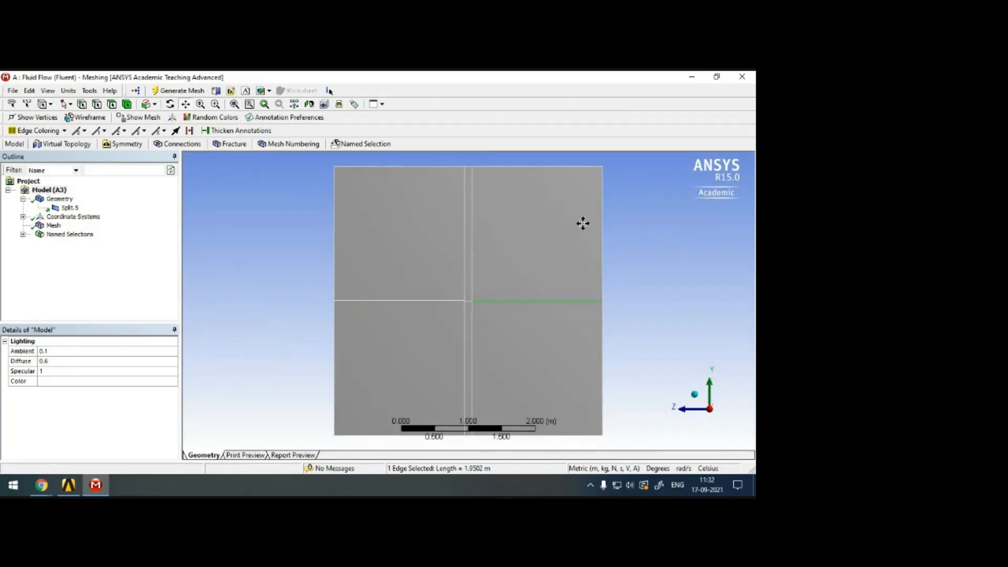
pyautogui.click(54, 227)
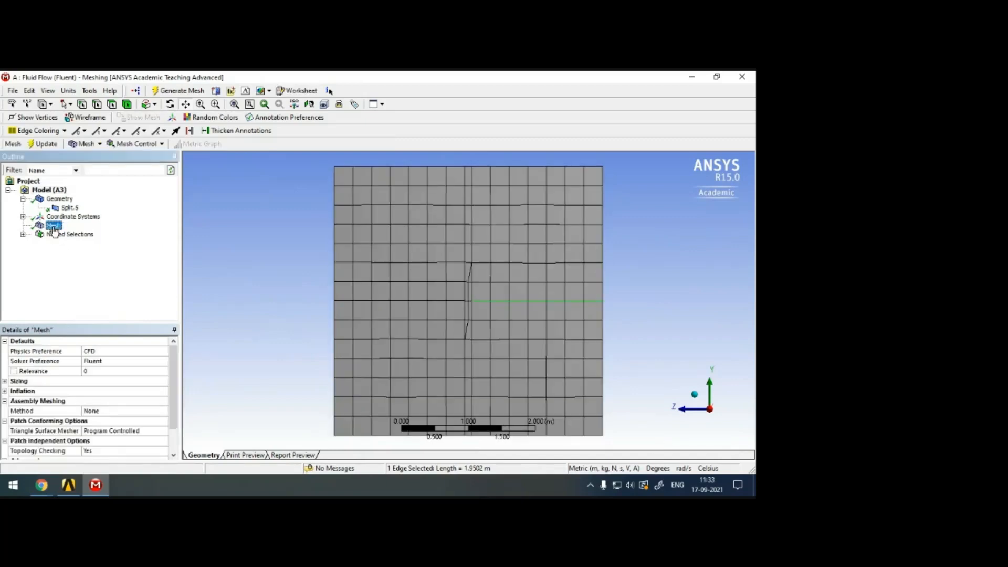
pyautogui.rightClick(54, 227)
pyautogui.moveTo(106, 234)
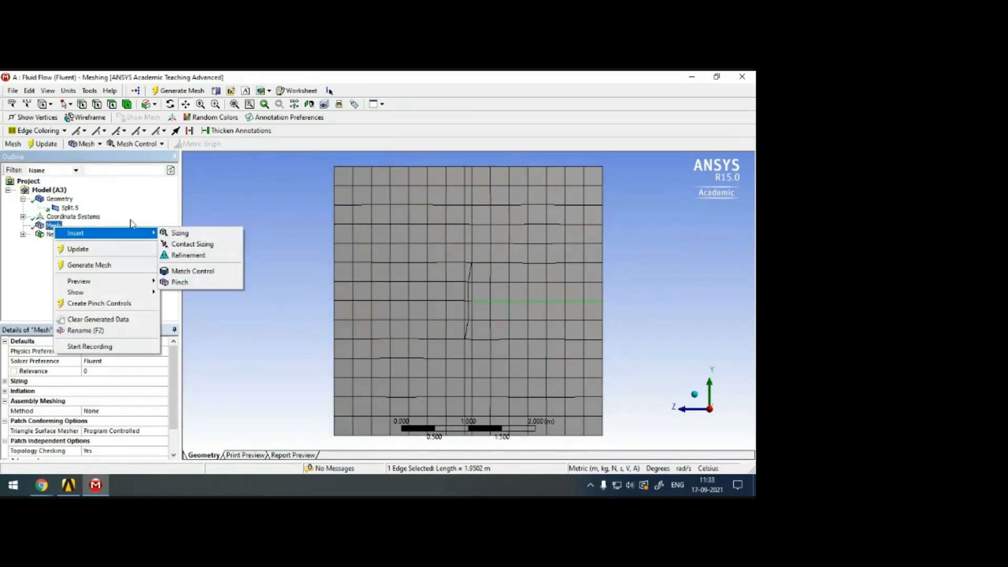
pyautogui.click(254, 272)
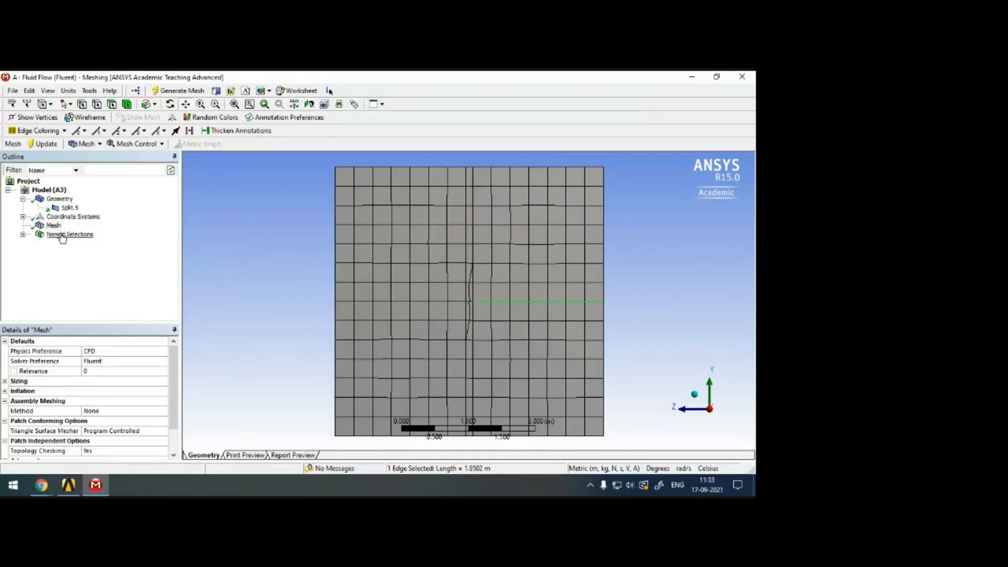
pyautogui.rightClick(54, 227)
pyautogui.moveTo(126, 239)
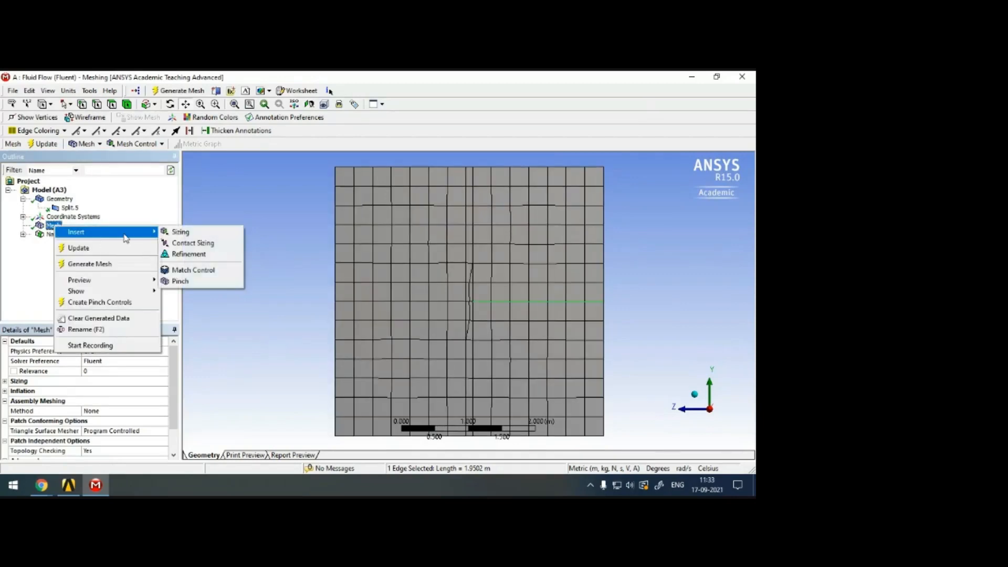
pyautogui.click(289, 198)
pyautogui.scroll(4, 457, 299)
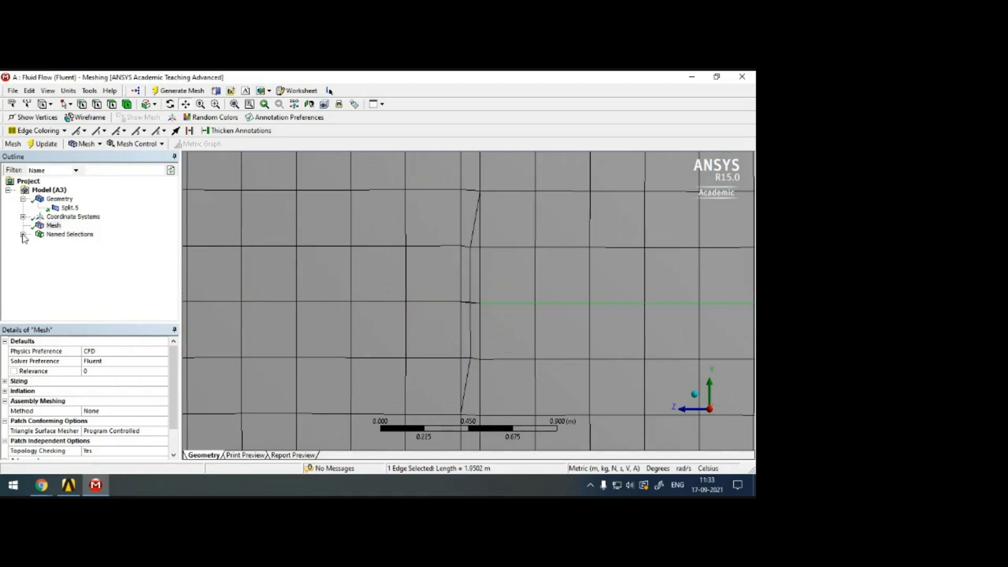
# Review the edges assigned to the inlet, outlet and airfoil named selections.
pyautogui.click(23, 236)
pyautogui.click(68, 253)
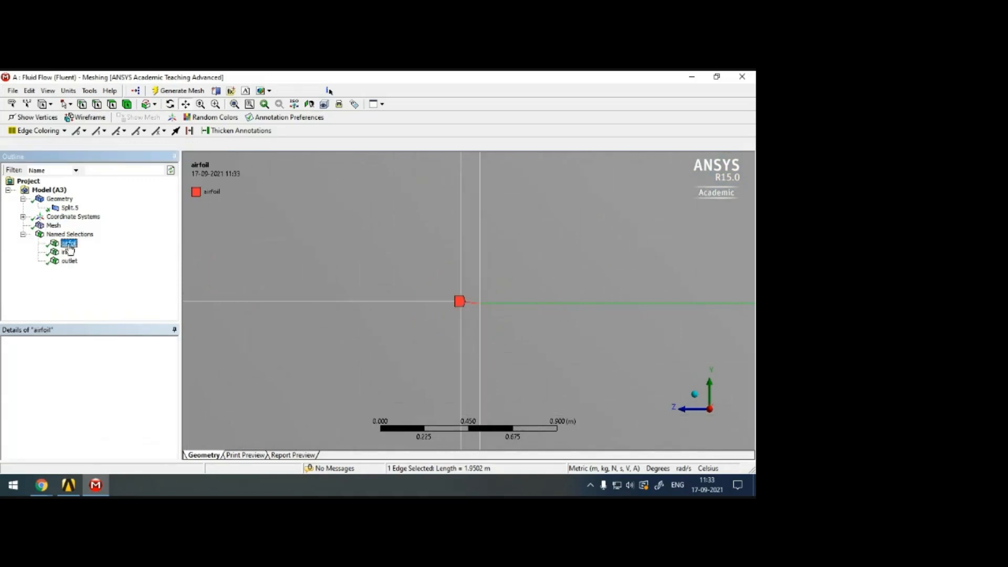
pyautogui.click(68, 261)
pyautogui.scroll(-8, 372, 266)
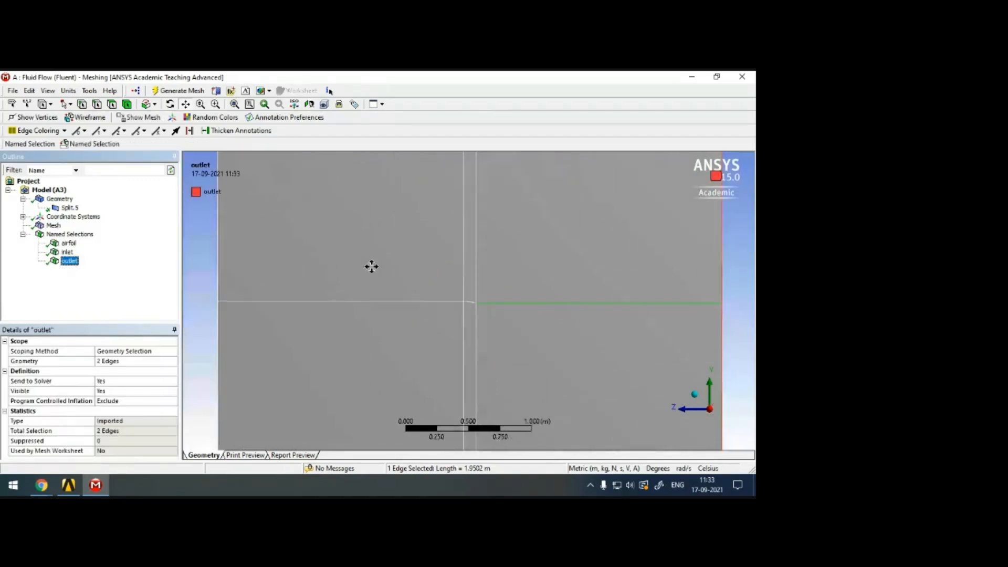
pyautogui.click(67, 252)
pyautogui.click(68, 243)
# Try to update the mesh, dismiss the Workbench error and return to the meshing window.
pyautogui.click(54, 226)
pyautogui.rightClick(55, 228)
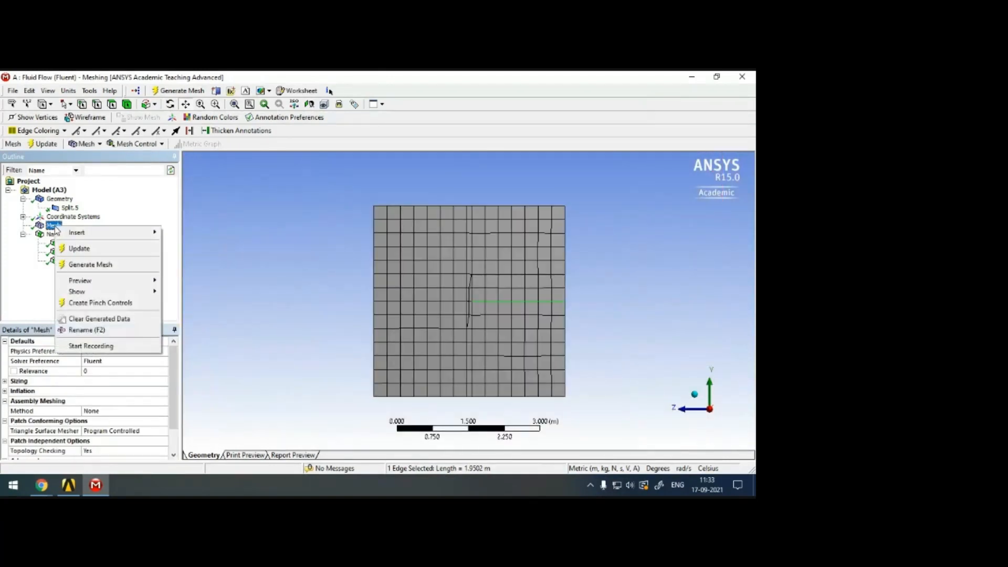
pyautogui.moveTo(99, 236)
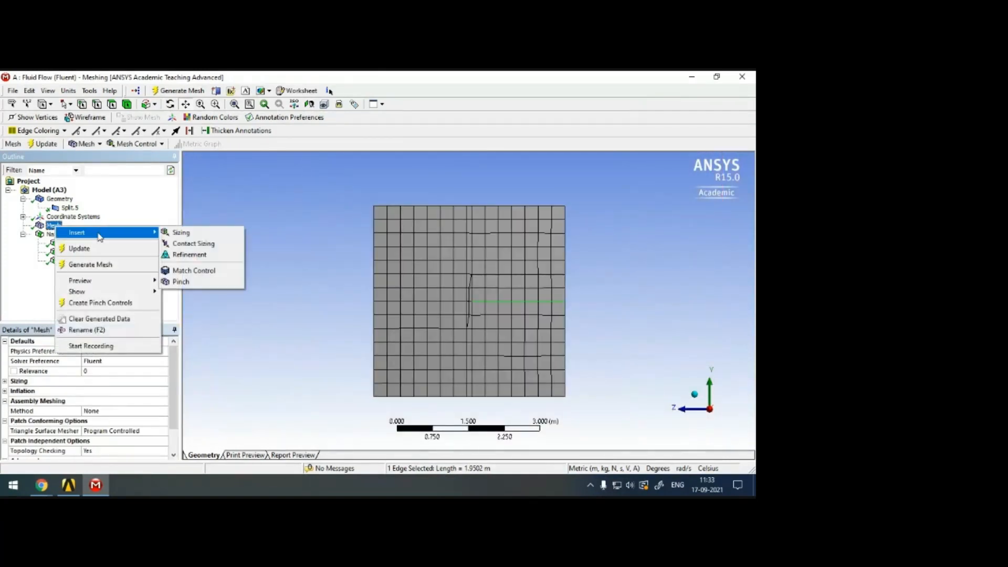
pyautogui.click(46, 146)
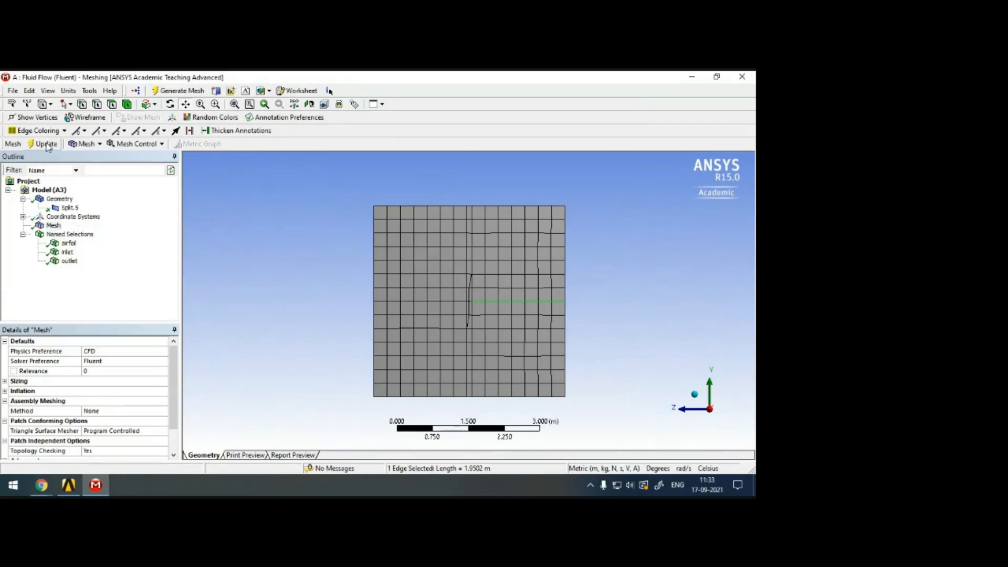
pyautogui.rightClick(53, 227)
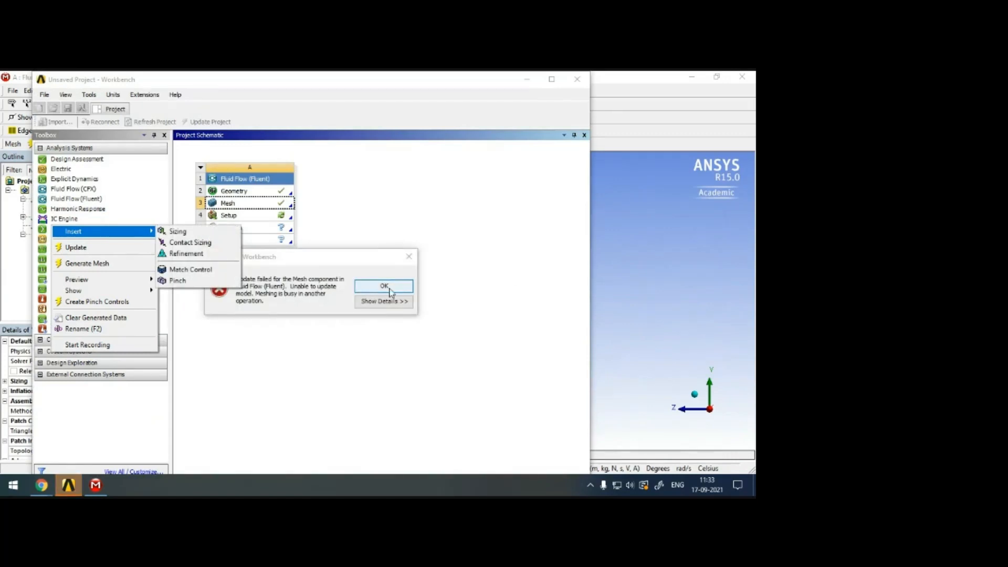
pyautogui.click(385, 287)
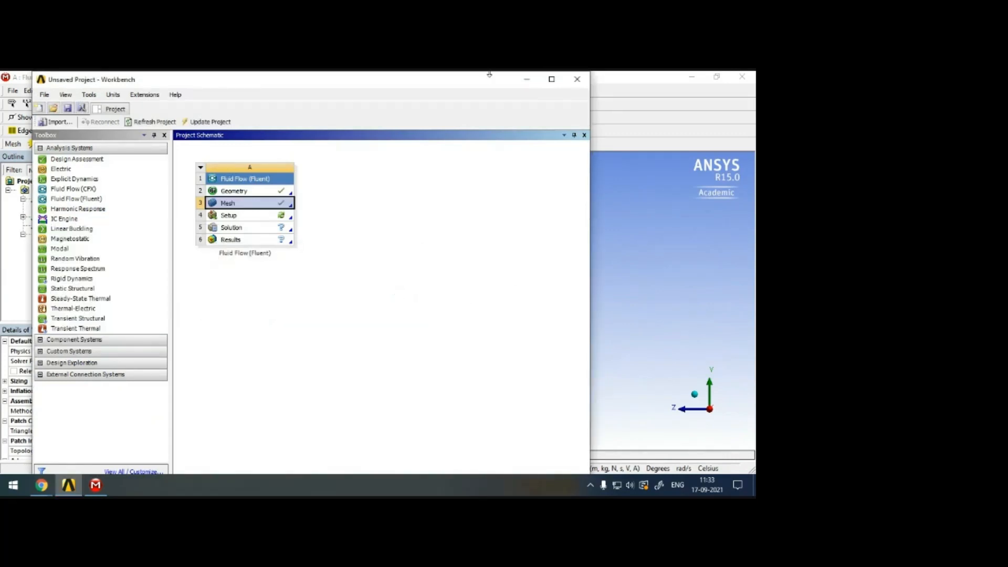
pyautogui.click(526, 79)
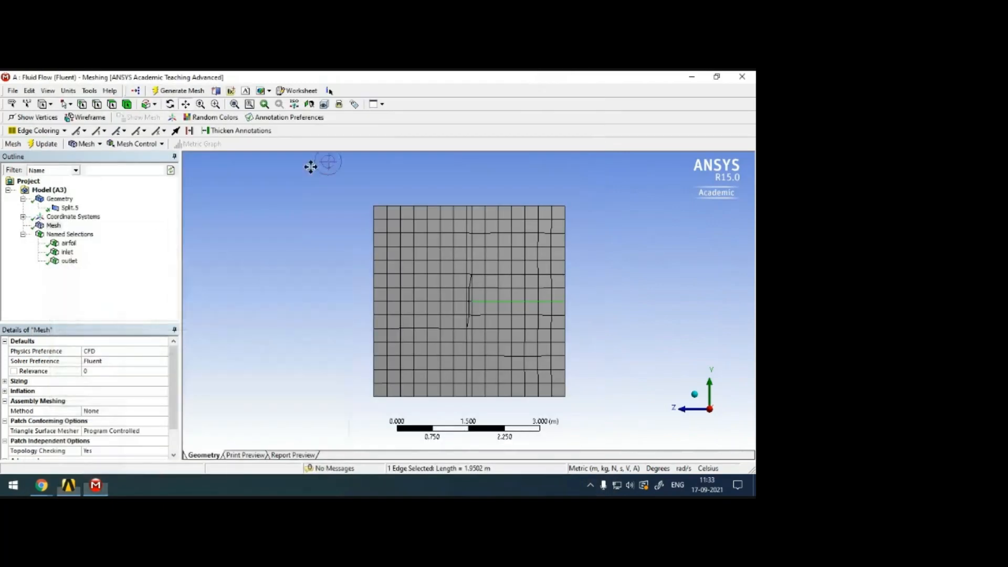
# Insert an edge sizing on the mesh and scope it to the eight vertical edges of the domain blocks.
pyautogui.rightClick(57, 229)
pyautogui.moveTo(117, 234)
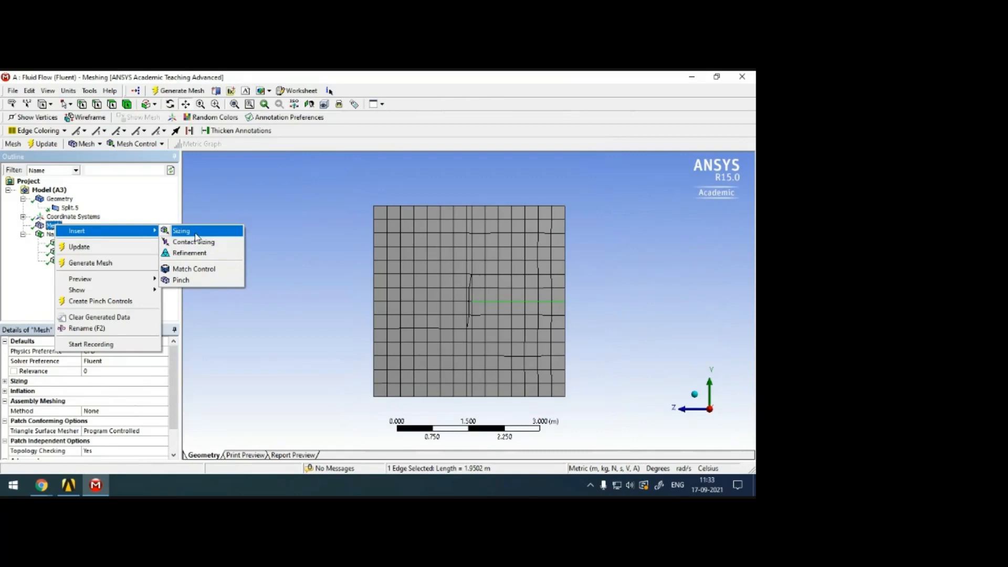
pyautogui.click(195, 234)
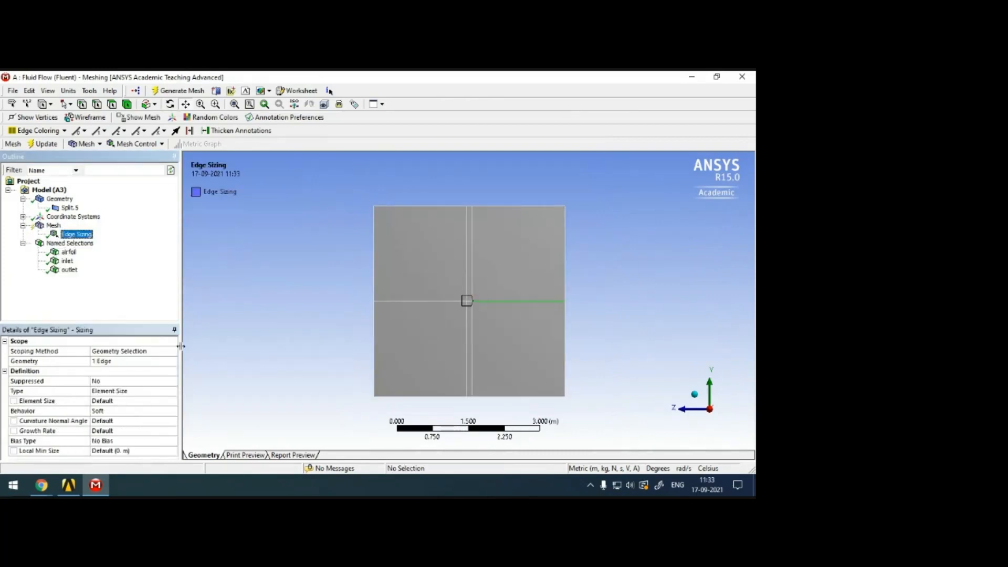
pyautogui.click(98, 105)
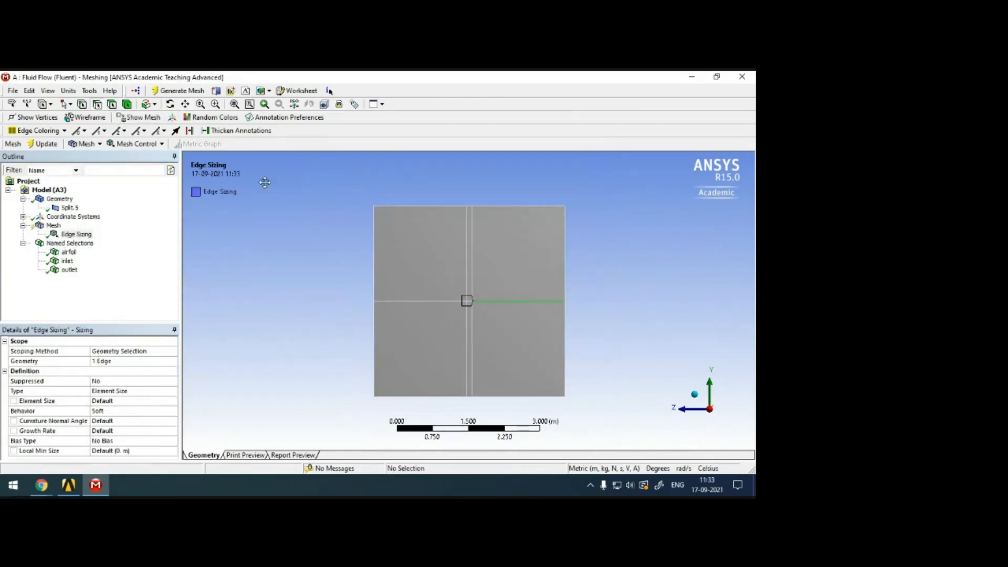
pyautogui.click(375, 272)
pyautogui.keyDown('ctrl'); pyautogui.click(467, 267); pyautogui.keyUp('ctrl')
pyautogui.keyDown('ctrl'); pyautogui.click(475, 270); pyautogui.keyUp('ctrl')
pyautogui.keyDown('ctrl'); pyautogui.click(565, 263); pyautogui.keyUp('ctrl')
pyautogui.keyDown('ctrl'); pyautogui.click(565, 330); pyautogui.keyUp('ctrl')
pyautogui.keyDown('ctrl'); pyautogui.click(470, 335); pyautogui.keyUp('ctrl')
pyautogui.keyDown('ctrl'); pyautogui.click(374, 346); pyautogui.keyUp('ctrl')
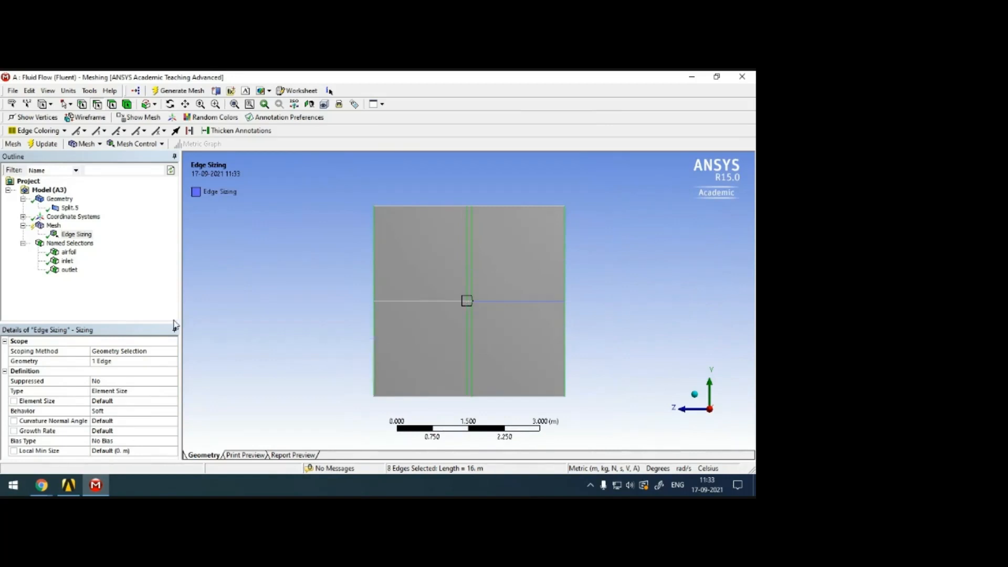
pyautogui.click(115, 361)
pyautogui.click(113, 361)
# Define the edge sizing by Number of Divisions with 50 divisions and Hard behavior.
pyautogui.click(163, 391)
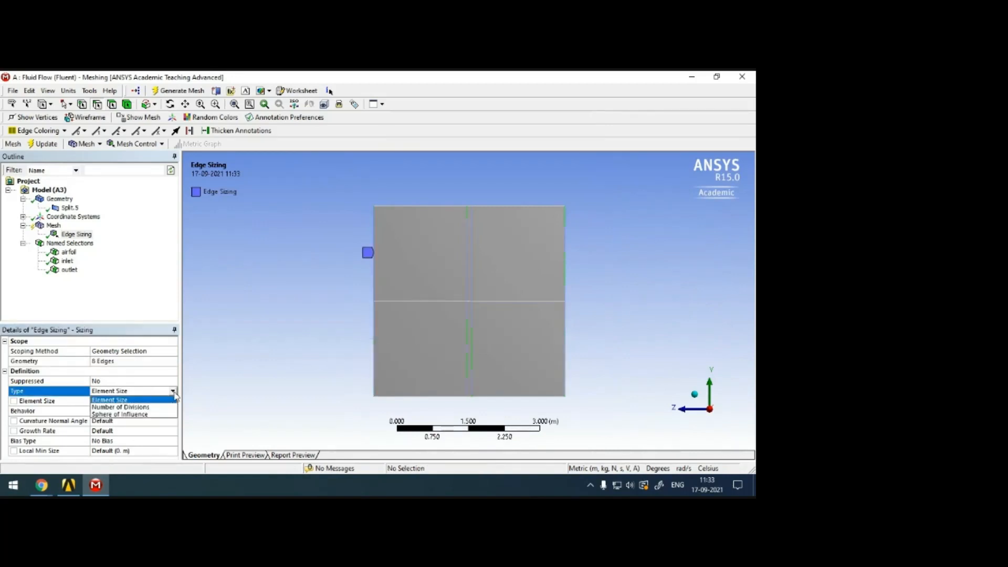
pyautogui.click(161, 408)
pyautogui.click(111, 402)
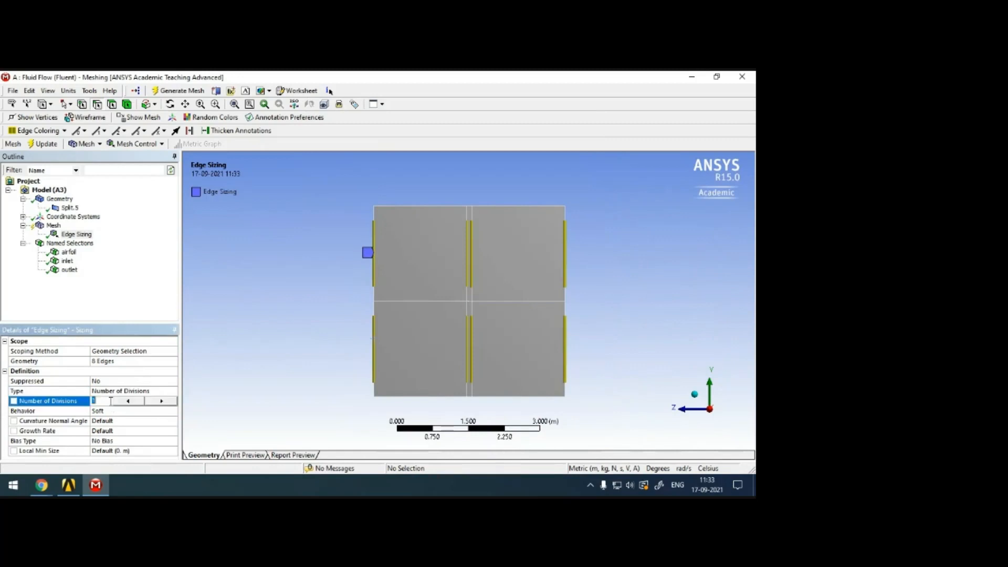
pyautogui.write('50')
pyautogui.click(172, 412)
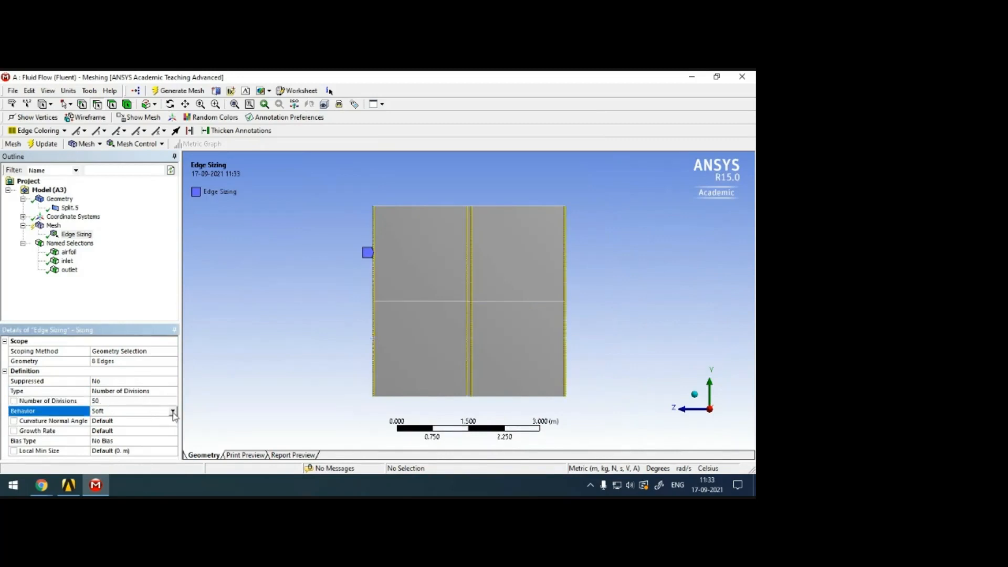
pyautogui.click(156, 424)
# Apply a one-directional long-to-short bias to the edge sizing with a bias factor of 200.
pyautogui.click(171, 422)
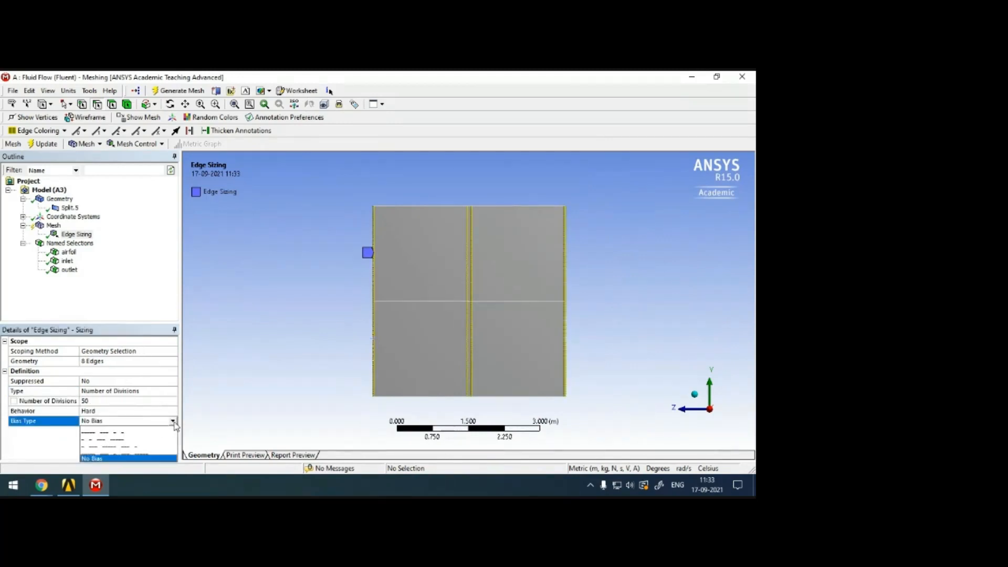
pyautogui.click(151, 440)
pyautogui.click(140, 440)
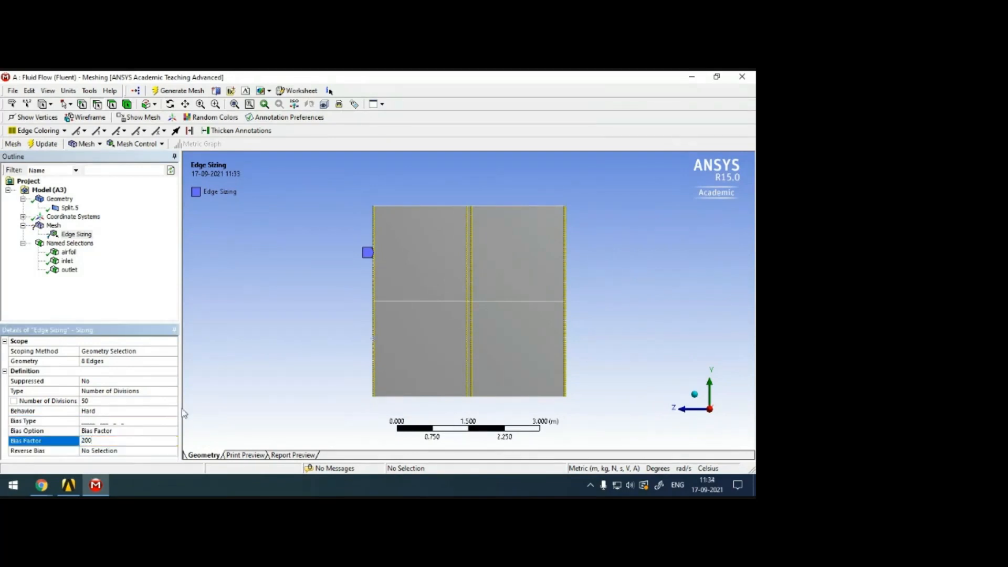
pyautogui.press('Return')
# Reverse the bias on the lower upstream edge, both vertical edges at the trailing edge and the upper outlet edge, and update the mesh.
pyautogui.scroll(3, 293, 304)
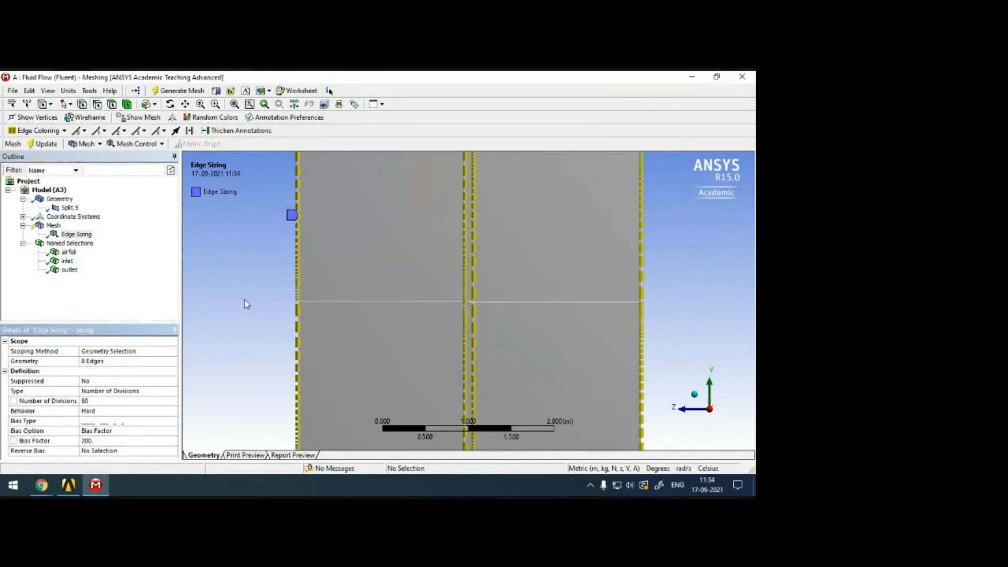
pyautogui.scroll(1, 244, 304)
pyautogui.click(121, 450)
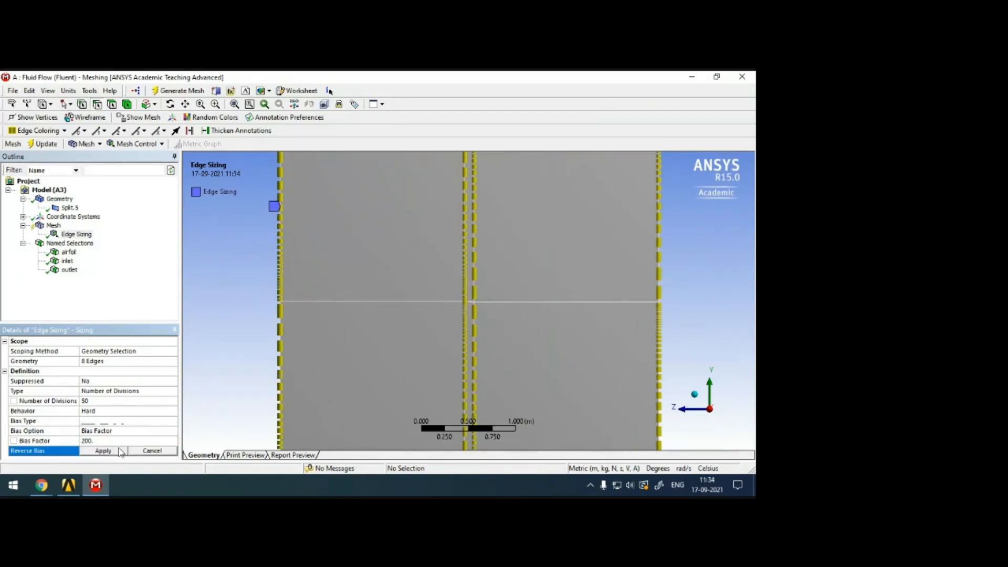
pyautogui.click(281, 348)
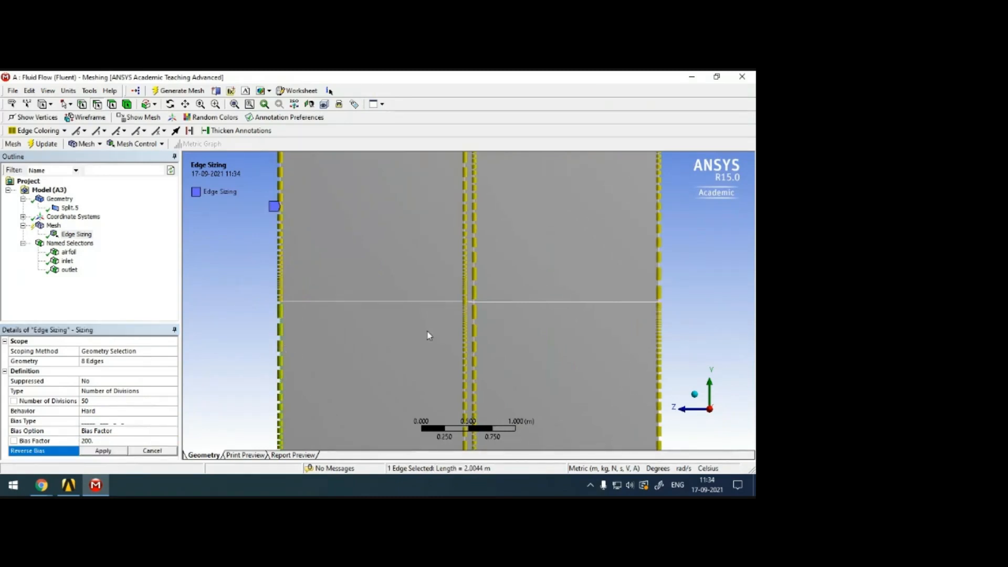
pyautogui.keyDown('ctrl'); pyautogui.click(474, 279); pyautogui.keyUp('ctrl')
pyautogui.keyDown('ctrl'); pyautogui.click(476, 331); pyautogui.keyUp('ctrl')
pyautogui.keyDown('ctrl'); pyautogui.click(660, 269); pyautogui.keyUp('ctrl')
pyautogui.click(103, 451)
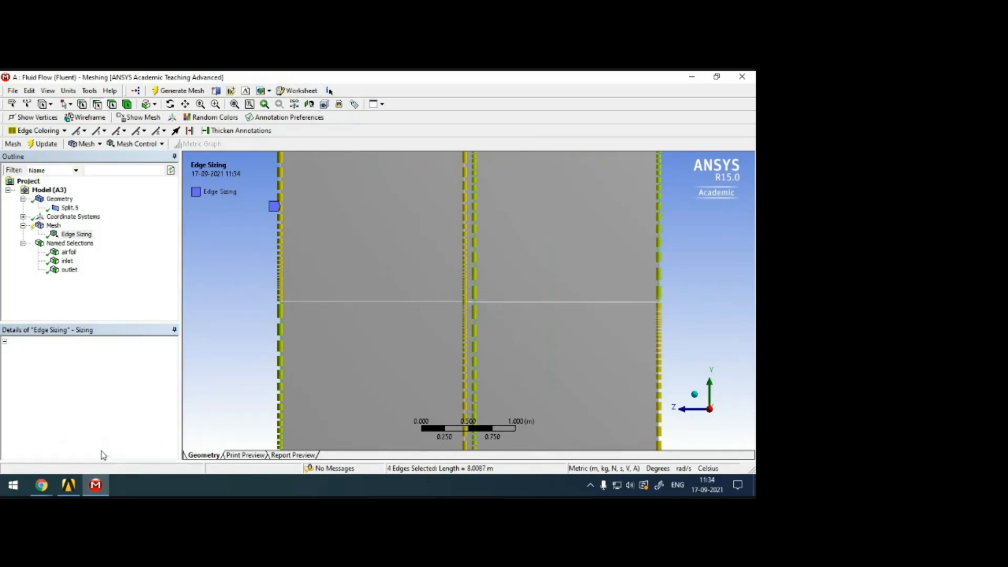
pyautogui.click(40, 143)
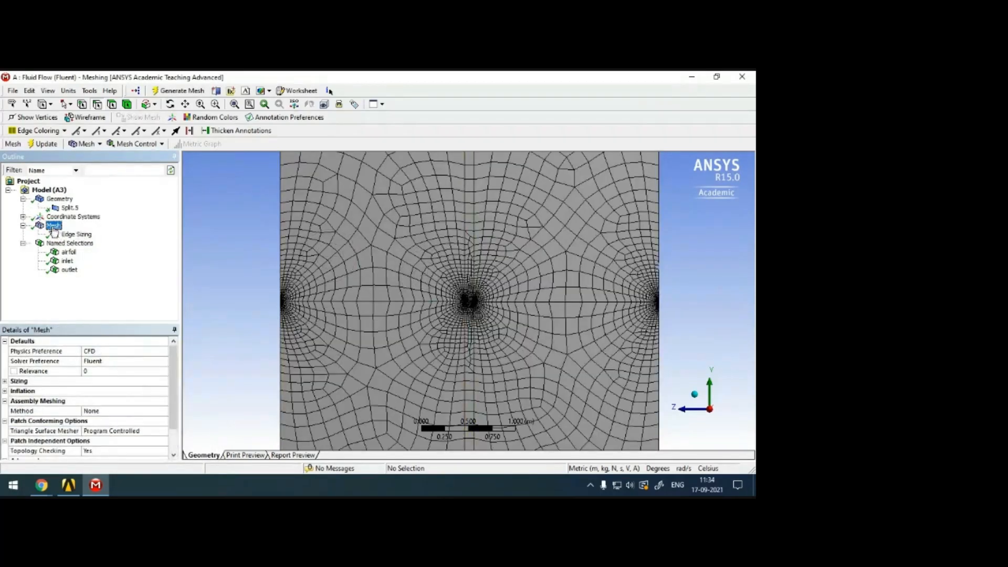
# Insert a Mapped Face Meshing control scoped to all six domain faces and update the mesh.
pyautogui.rightClick(54, 226)
pyautogui.moveTo(137, 234)
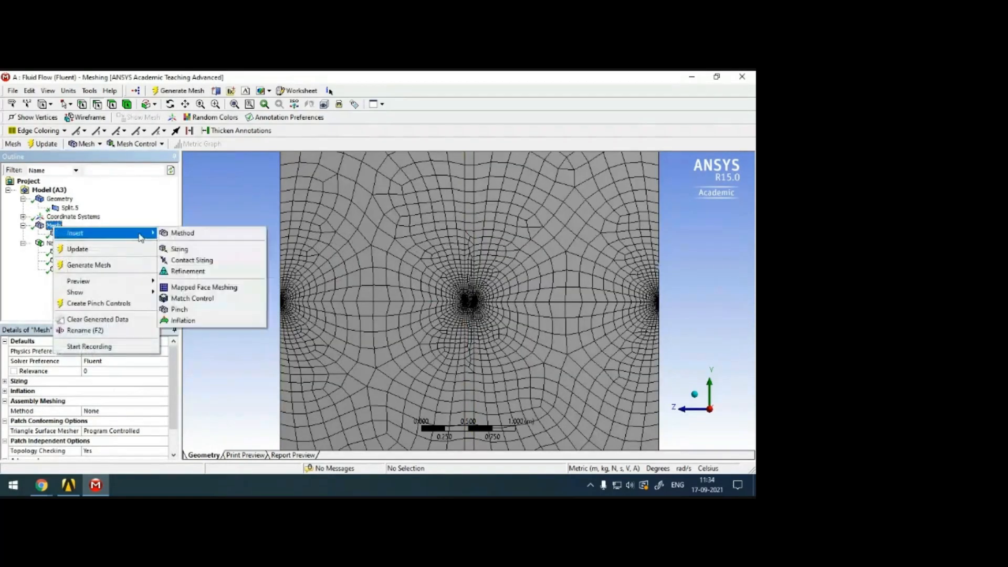
pyautogui.click(207, 288)
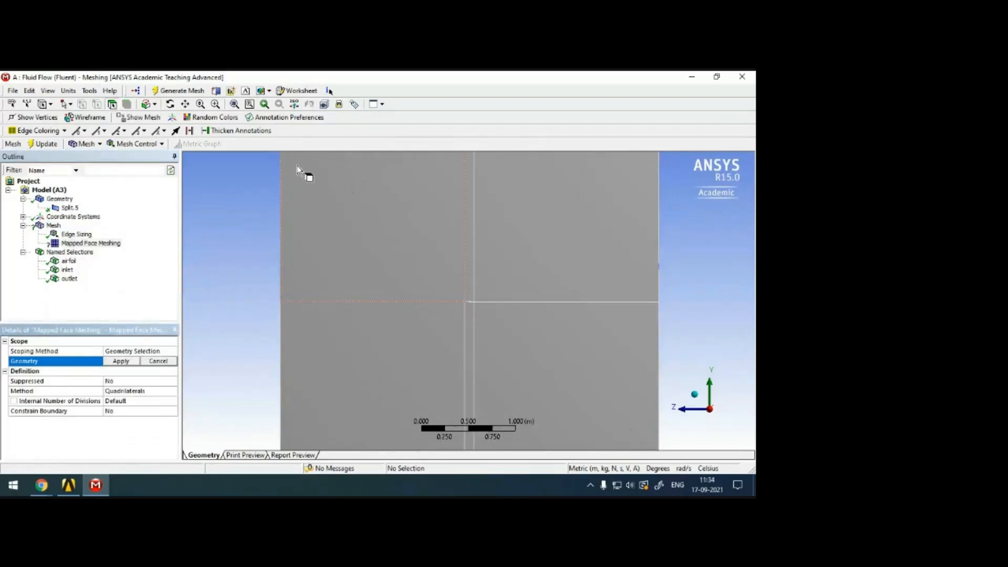
pyautogui.click(406, 245)
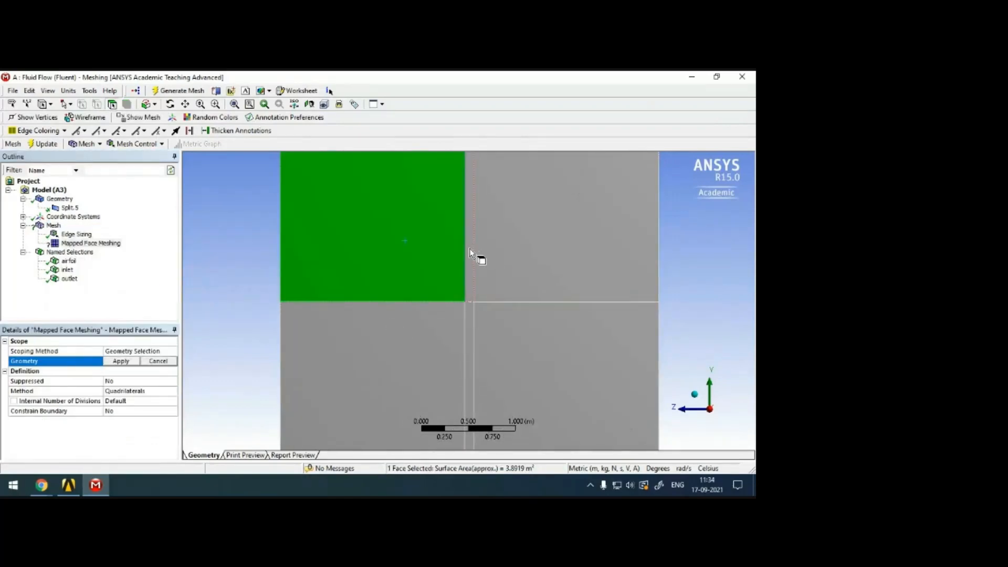
pyautogui.keyDown('ctrl'); pyautogui.click(485, 258); pyautogui.keyUp('ctrl')
pyautogui.keyDown('ctrl'); pyautogui.click(529, 339); pyautogui.keyUp('ctrl')
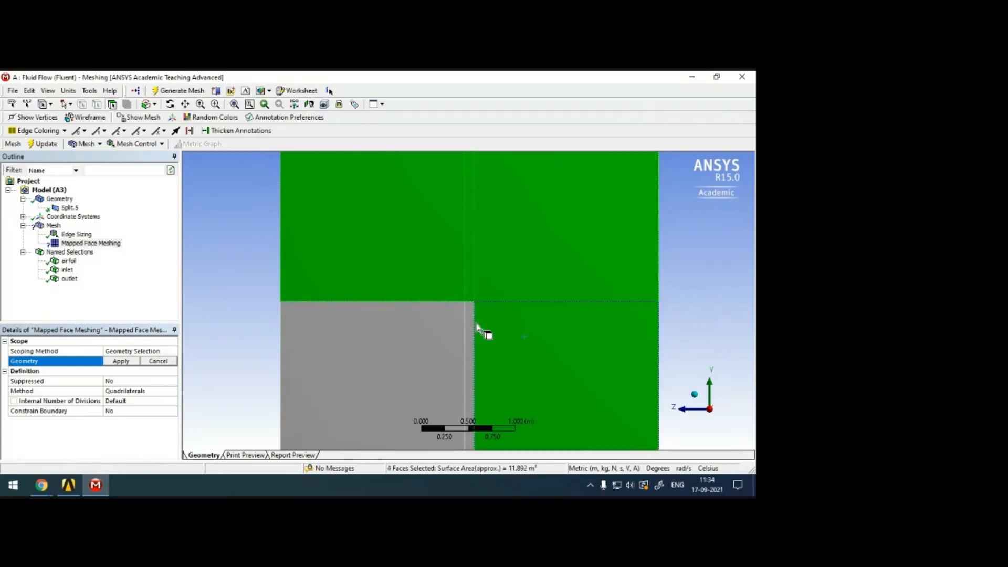
pyautogui.keyDown('ctrl'); pyautogui.click(454, 329); pyautogui.keyUp('ctrl')
pyautogui.click(120, 362)
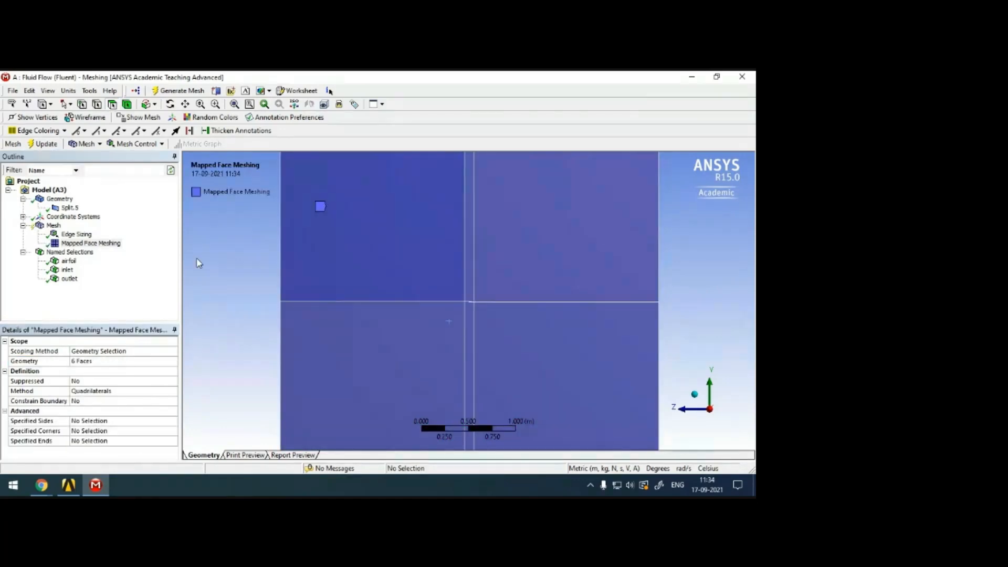
pyautogui.click(54, 226)
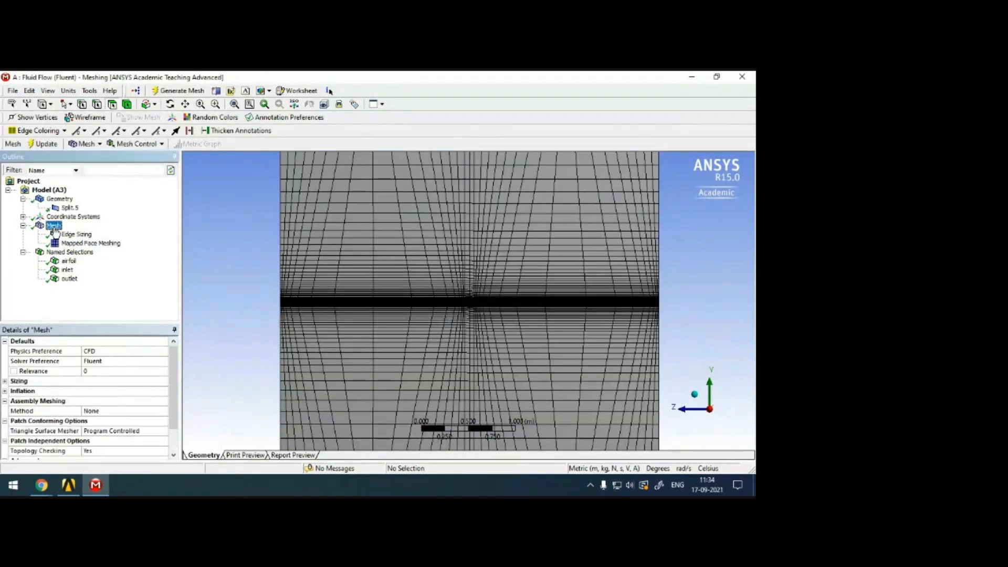
# Insert a second sizing on the mesh and scope it to the six long horizontal edges upstream and downstream of the airfoil.
pyautogui.rightClick(54, 230)
pyautogui.moveTo(116, 233)
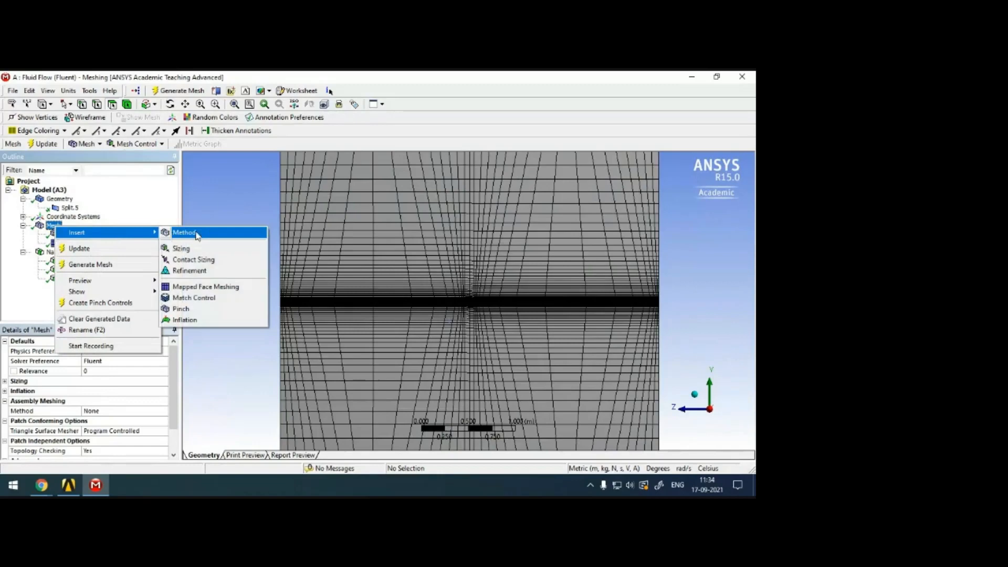
pyautogui.click(200, 249)
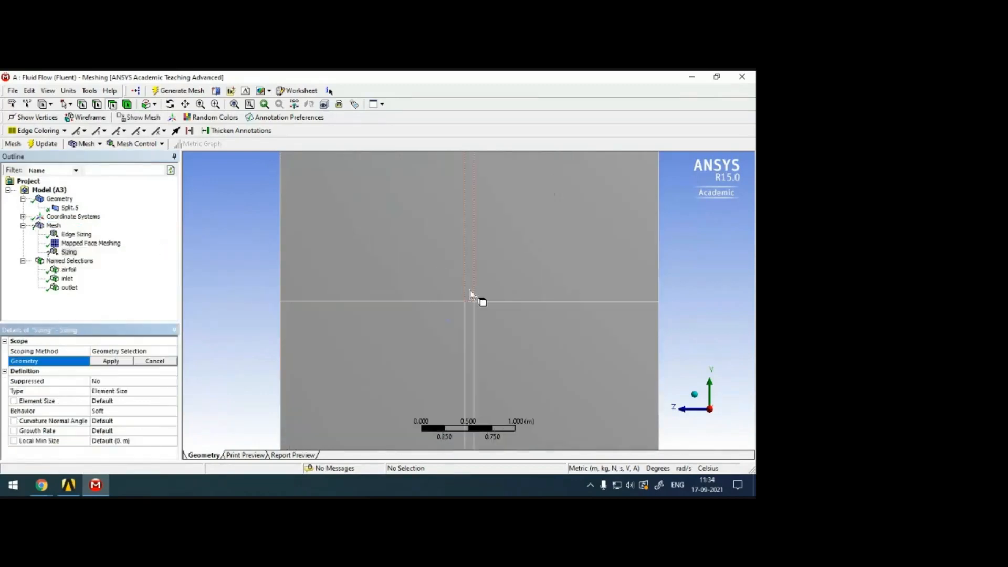
pyautogui.scroll(-5, 341, 266)
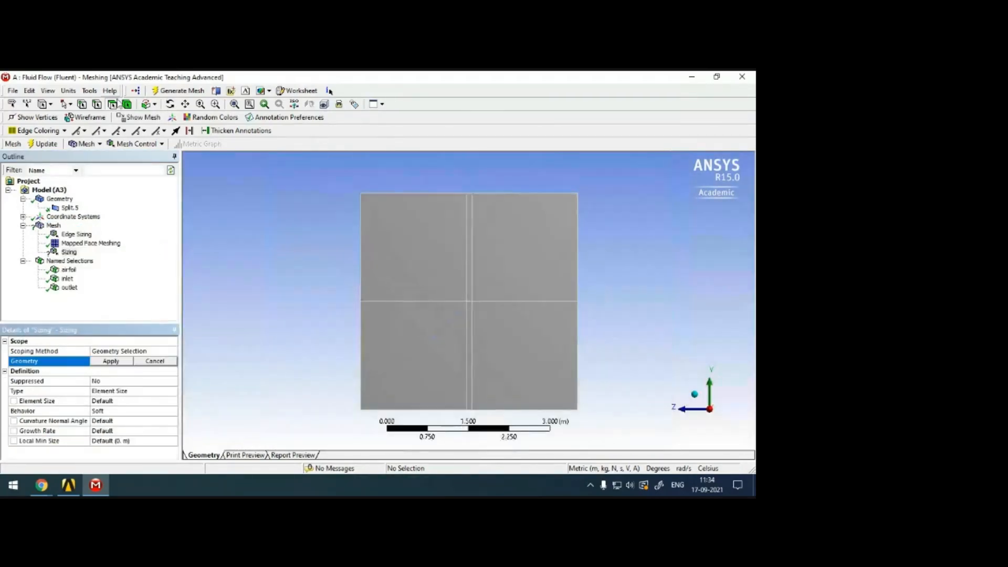
pyautogui.click(424, 194)
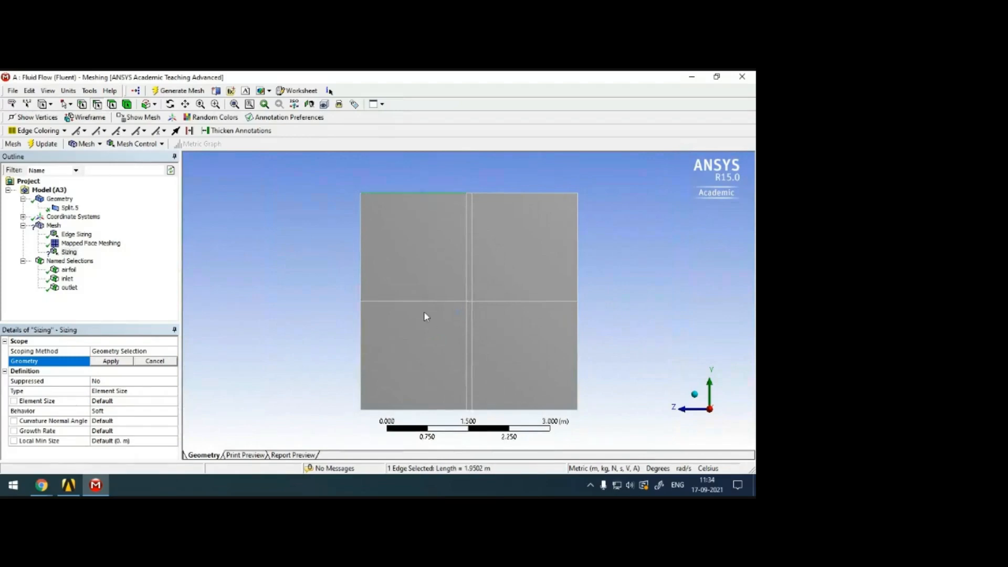
pyautogui.keyDown('ctrl'); pyautogui.click(423, 304); pyautogui.keyUp('ctrl')
pyautogui.keyDown('ctrl'); pyautogui.click(426, 410); pyautogui.keyUp('ctrl')
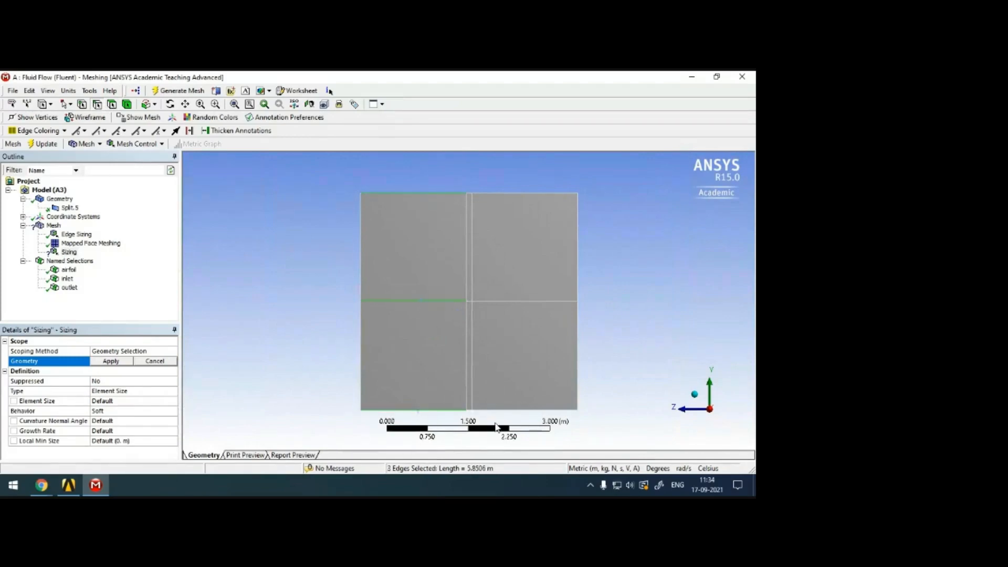
pyautogui.keyDown('ctrl'); pyautogui.click(506, 302); pyautogui.keyUp('ctrl')
pyautogui.keyDown('ctrl'); pyautogui.click(524, 194); pyautogui.keyUp('ctrl')
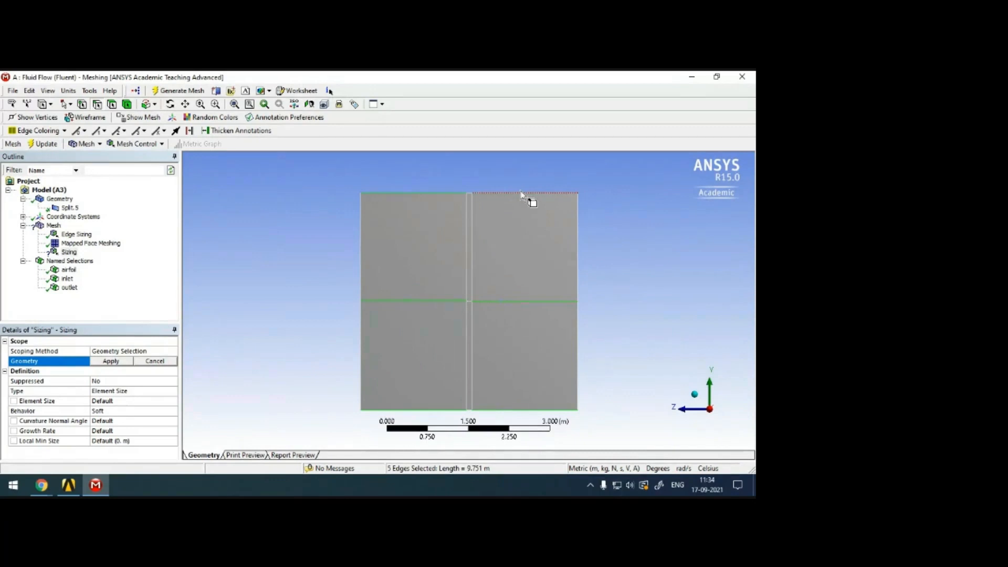
pyautogui.click(110, 361)
# Define the horizontal edge sizing by Number of Divisions with 50 divisions and Hard behavior.
pyautogui.click(173, 392)
pyautogui.click(172, 392)
pyautogui.click(155, 411)
pyautogui.click(142, 403)
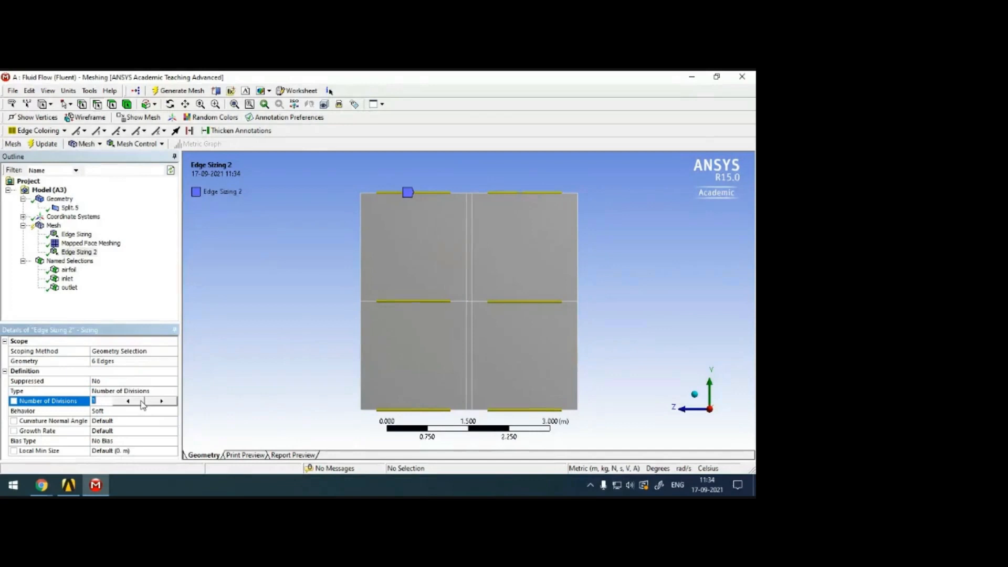
pyautogui.write('50')
pyautogui.click(172, 411)
pyautogui.click(172, 423)
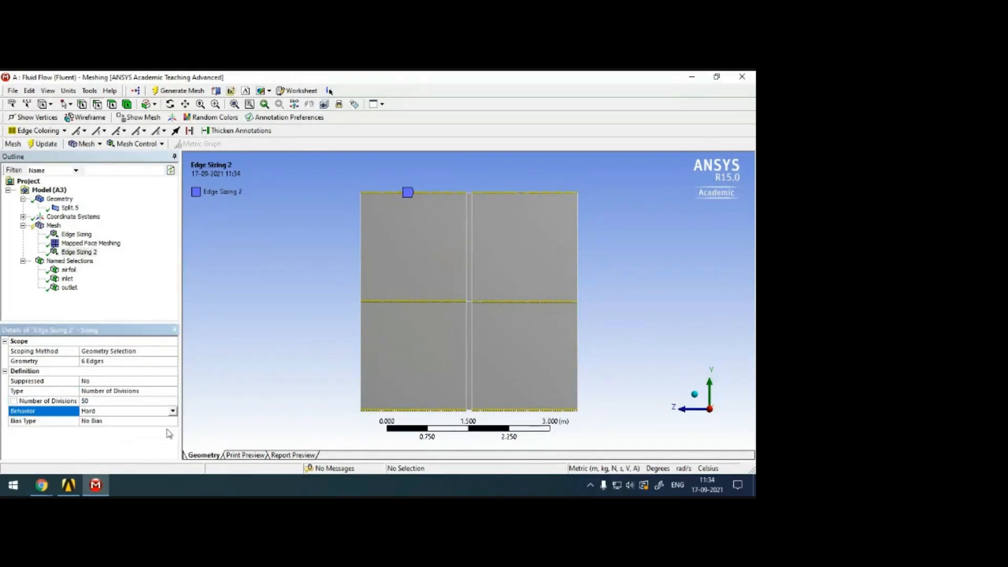
# Apply a one-directional long-to-short bias to the horizontal edge sizing with a bias factor of 100.
pyautogui.click(170, 421)
pyautogui.click(171, 421)
pyautogui.click(158, 438)
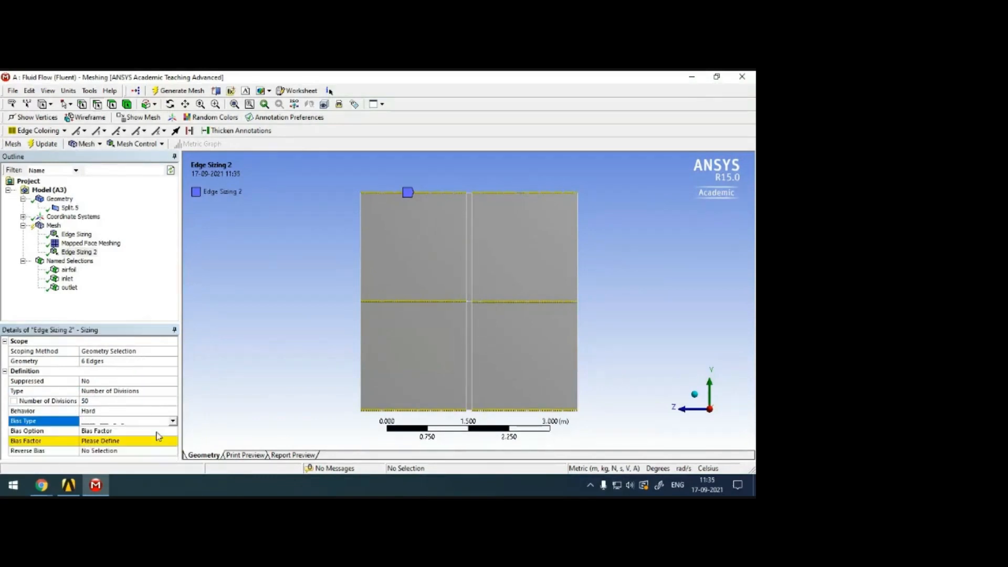
pyautogui.click(107, 441)
pyautogui.click(275, 360)
# Reverse the bias on the upper upstream edge and the middle and lower downstream edges, and update the mesh.
pyautogui.scroll(2, 424, 261)
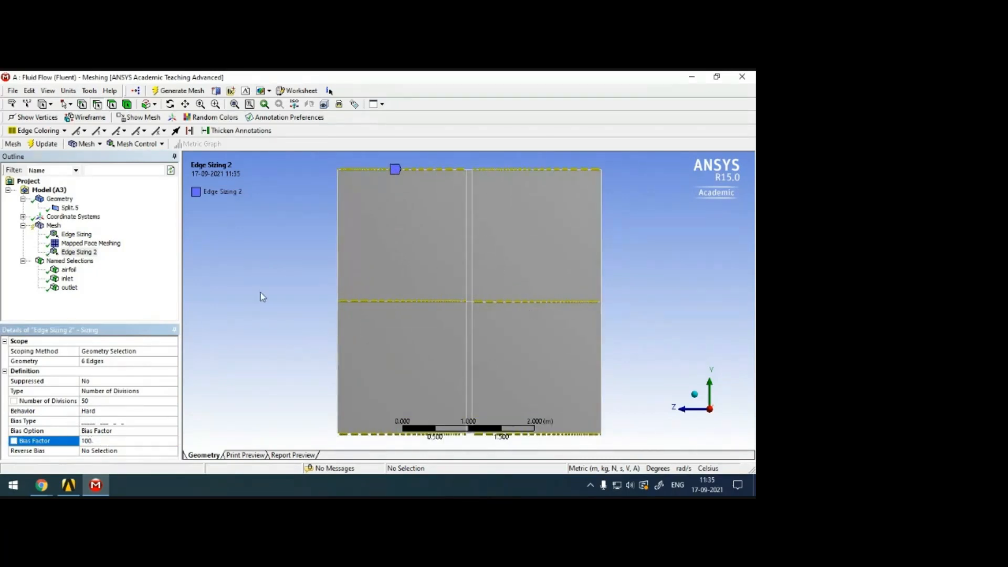
pyautogui.click(98, 452)
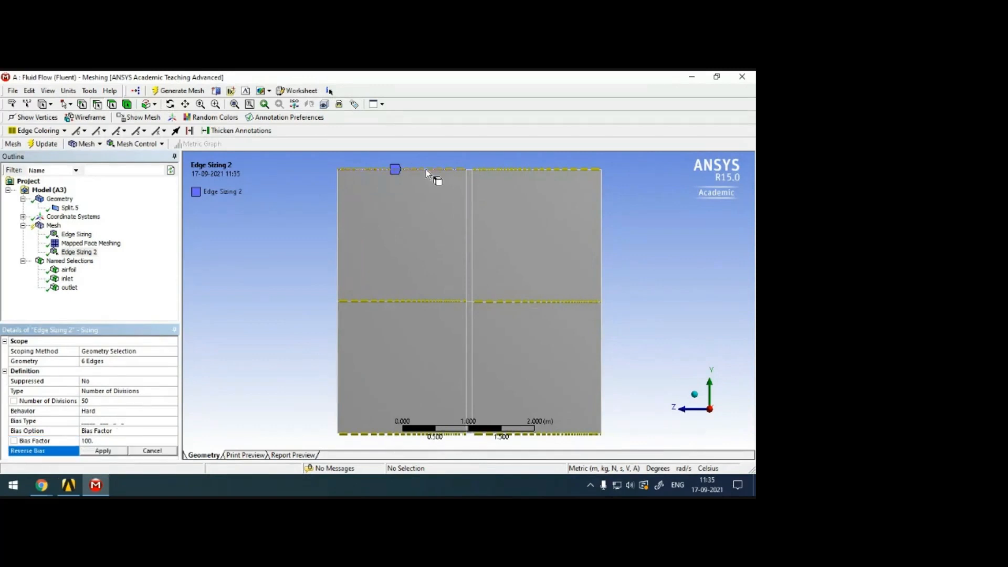
pyautogui.click(427, 169)
pyautogui.keyDown('ctrl'); pyautogui.click(559, 302); pyautogui.keyUp('ctrl')
pyautogui.keyDown('ctrl'); pyautogui.click(585, 434); pyautogui.keyUp('ctrl')
pyautogui.click(119, 453)
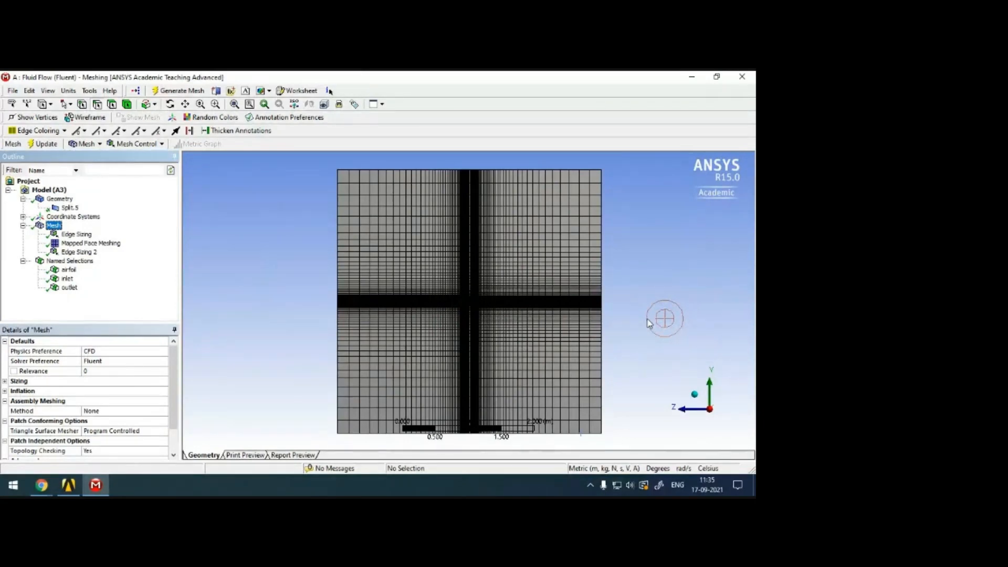
# Inspect the cells around the diamond airfoil up close.
pyautogui.scroll(10, 497, 336)
pyautogui.scroll(3, 505, 321)
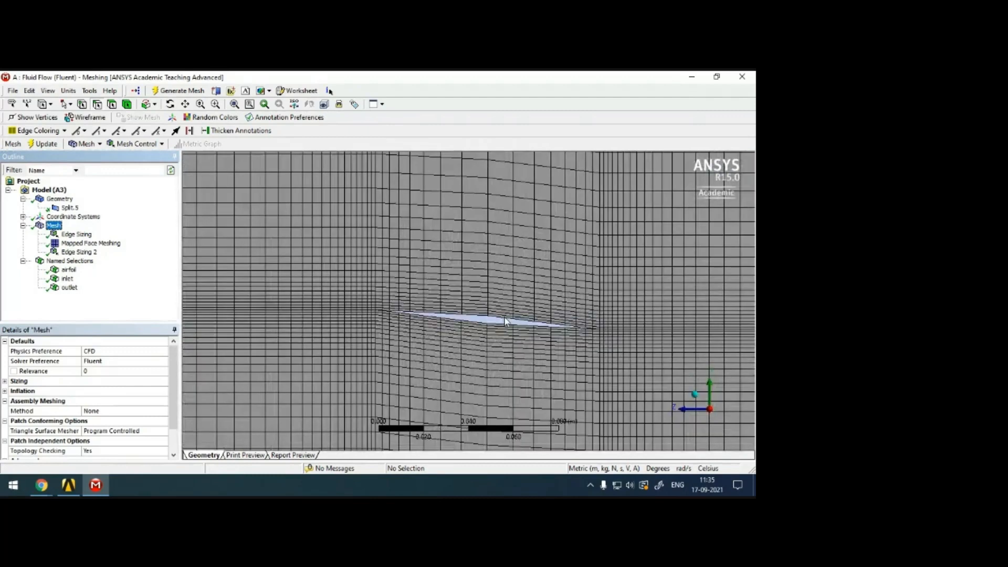
pyautogui.scroll(-6, 505, 322)
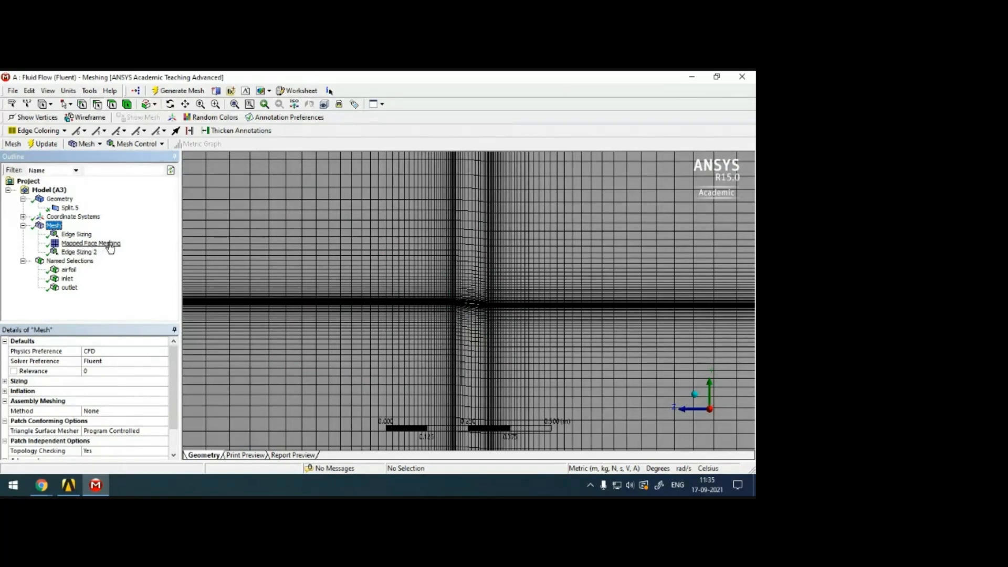
pyautogui.rightClick(54, 228)
pyautogui.moveTo(134, 237)
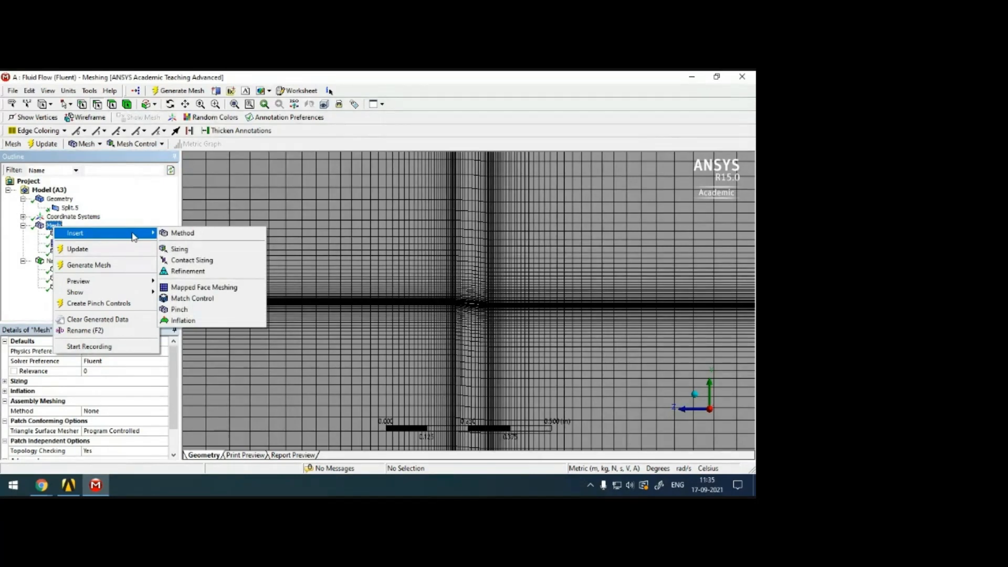
pyautogui.click(158, 221)
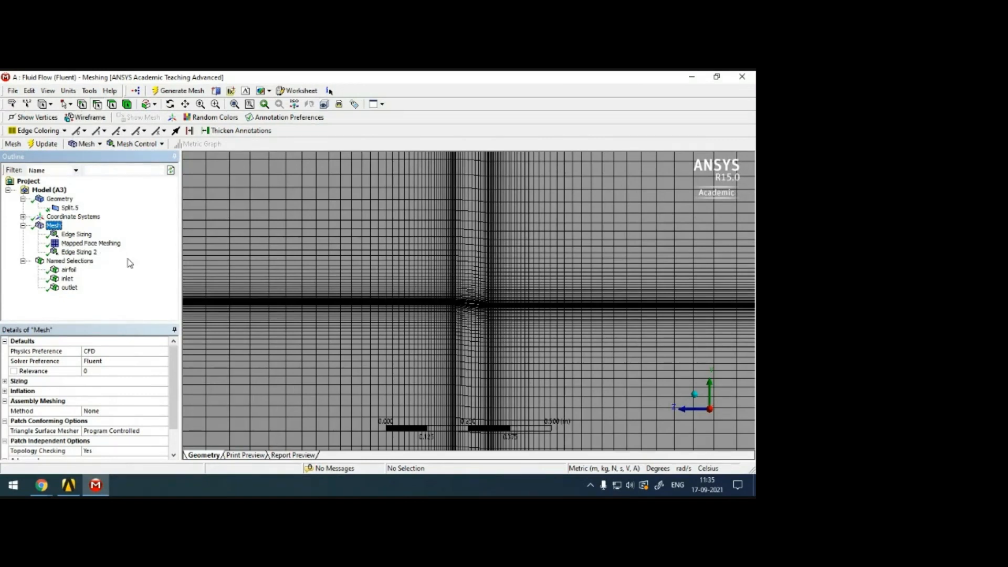
# Examine the mapped mesh across the whole domain and compare its density along the block edges and at the airfoil surface.
pyautogui.scroll(-3, 415, 297)
pyautogui.scroll(-3, 472, 291)
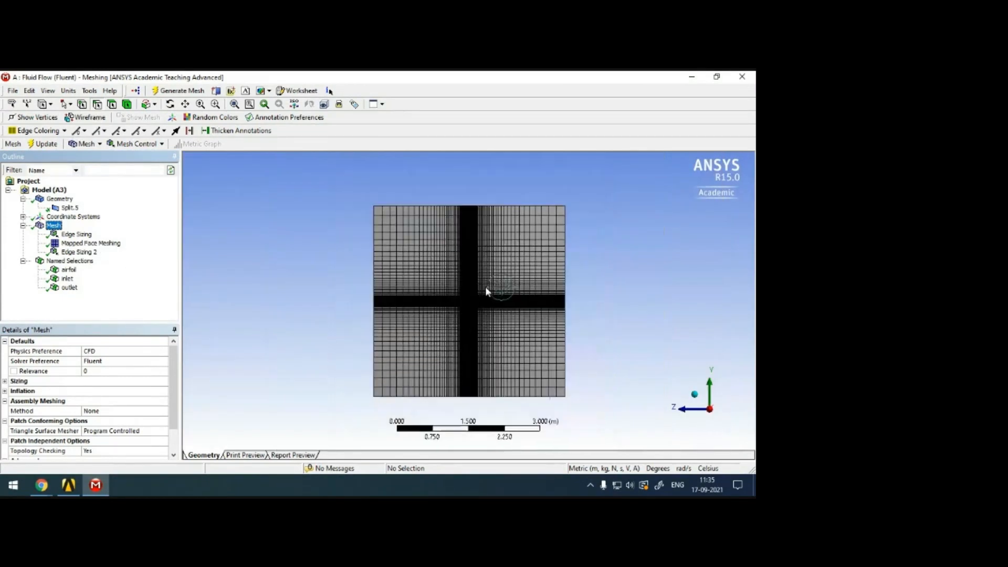
pyautogui.scroll(4, 491, 287)
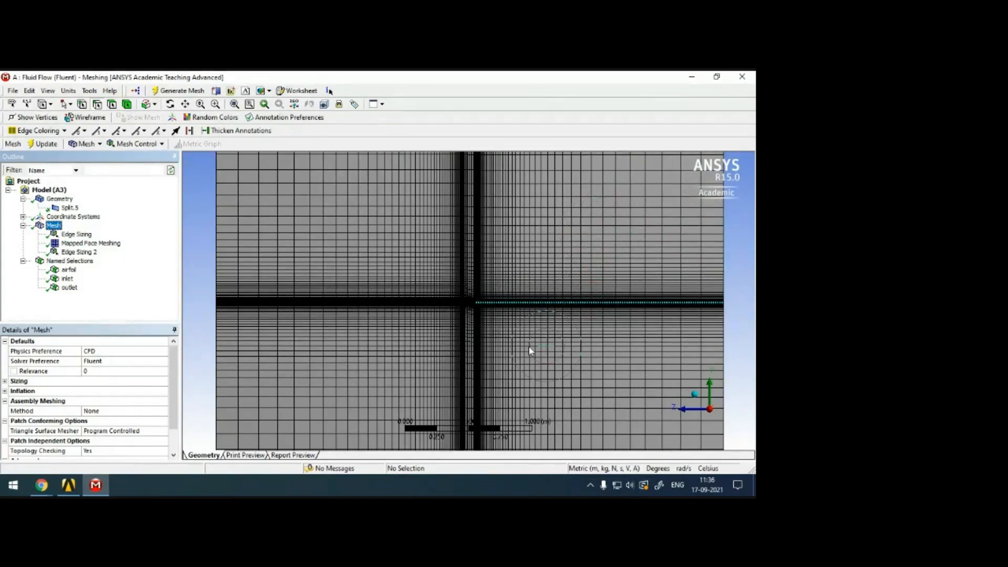
pyautogui.scroll(2, 530, 351)
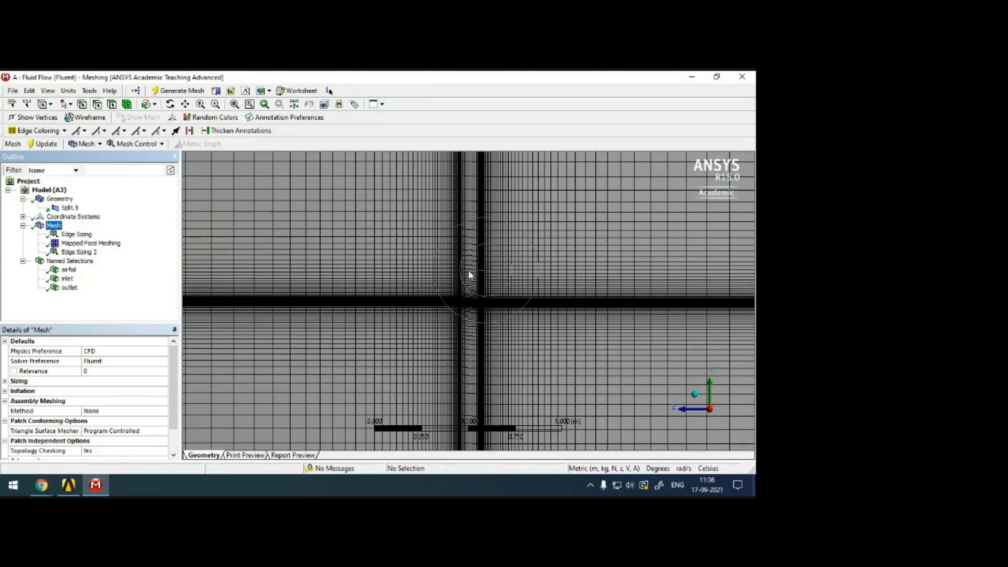
pyautogui.scroll(1, 482, 283)
pyautogui.scroll(4, 482, 282)
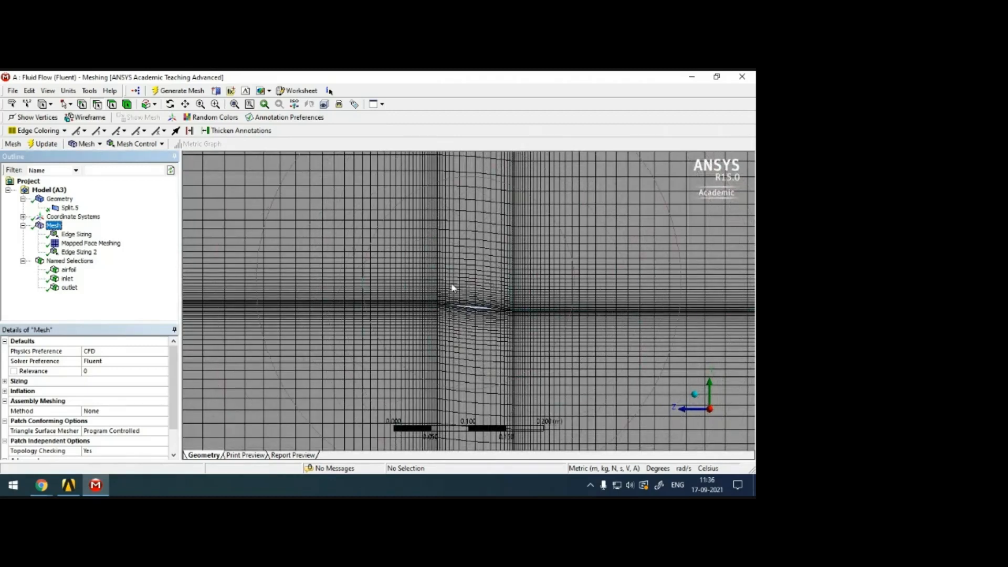
pyautogui.scroll(4, 452, 288)
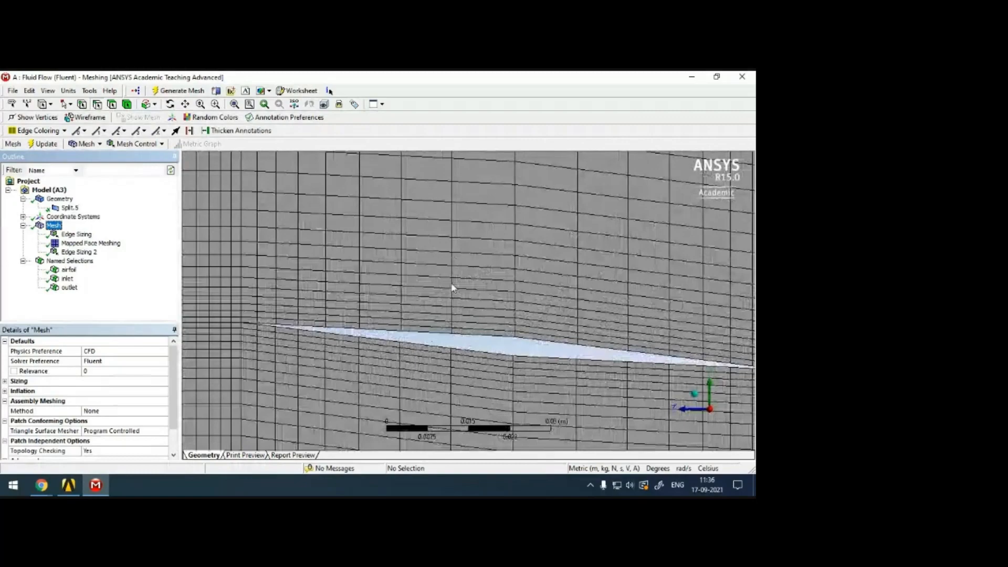
pyautogui.scroll(-10, 453, 288)
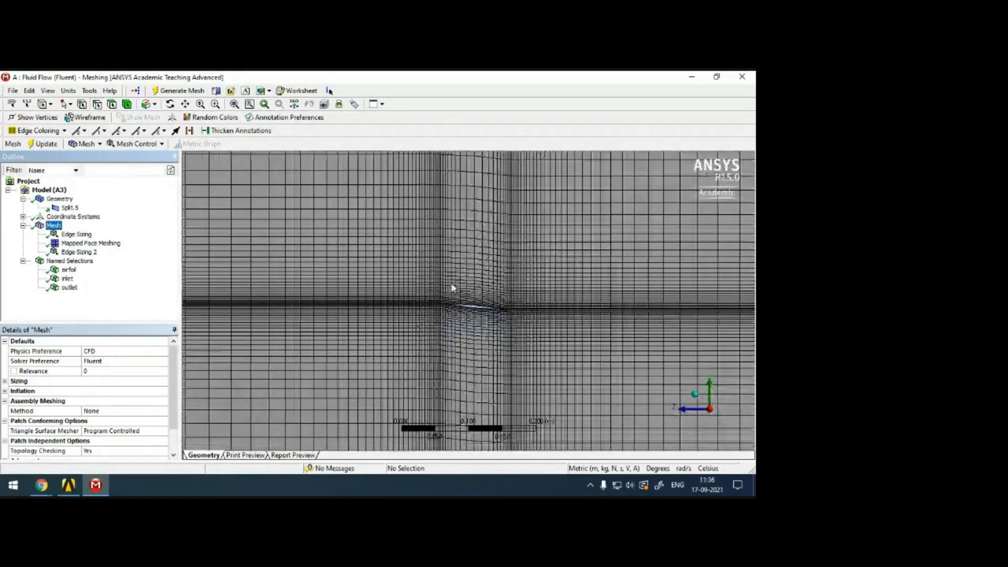
pyautogui.scroll(-8, 453, 288)
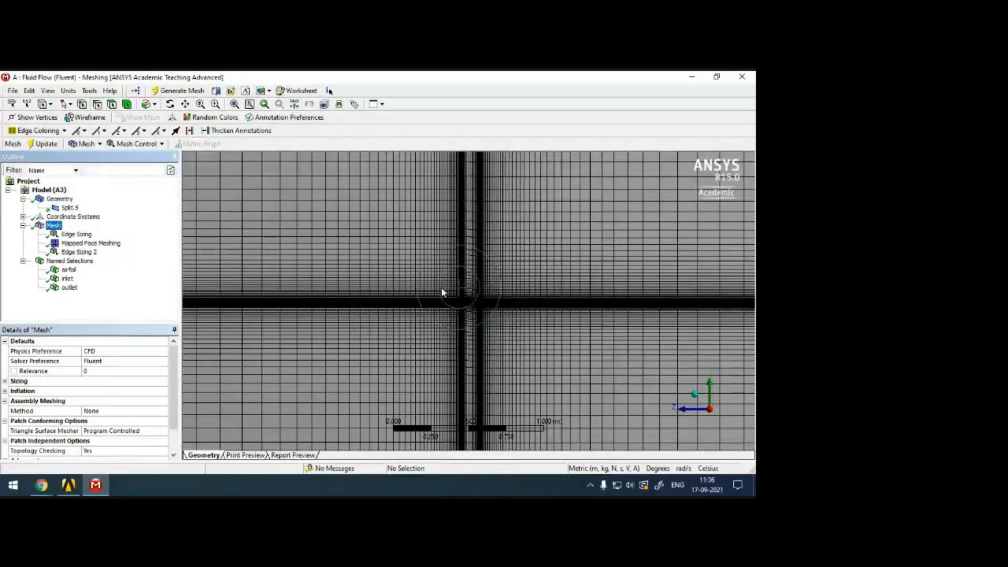
pyautogui.scroll(-6, 480, 299)
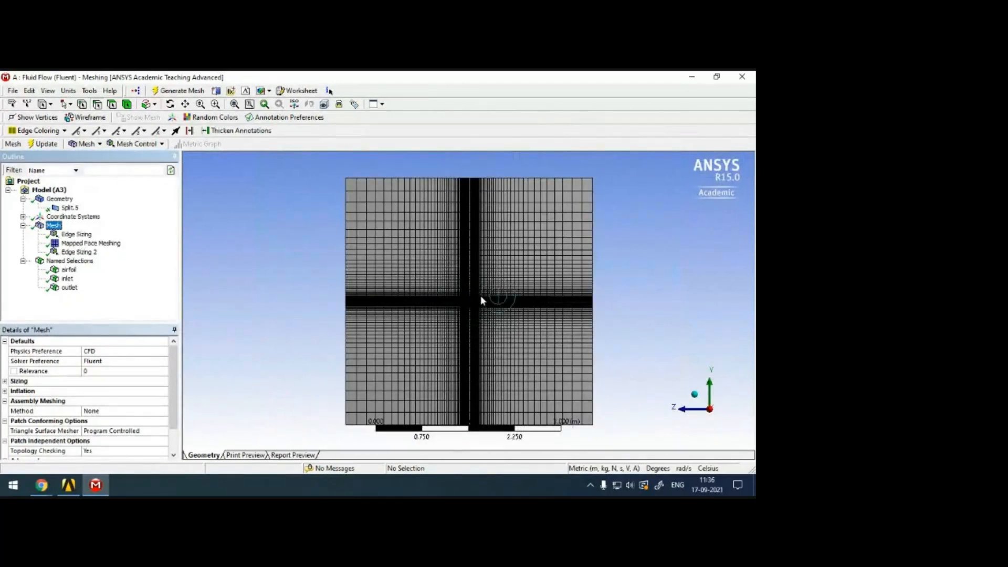
pyautogui.scroll(15, 503, 294)
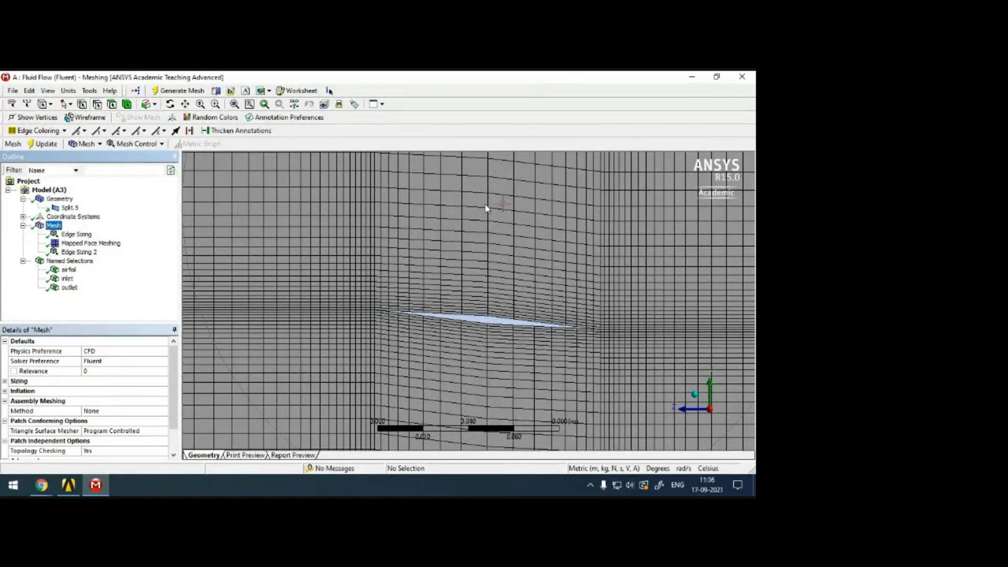
pyautogui.scroll(-5, 484, 275)
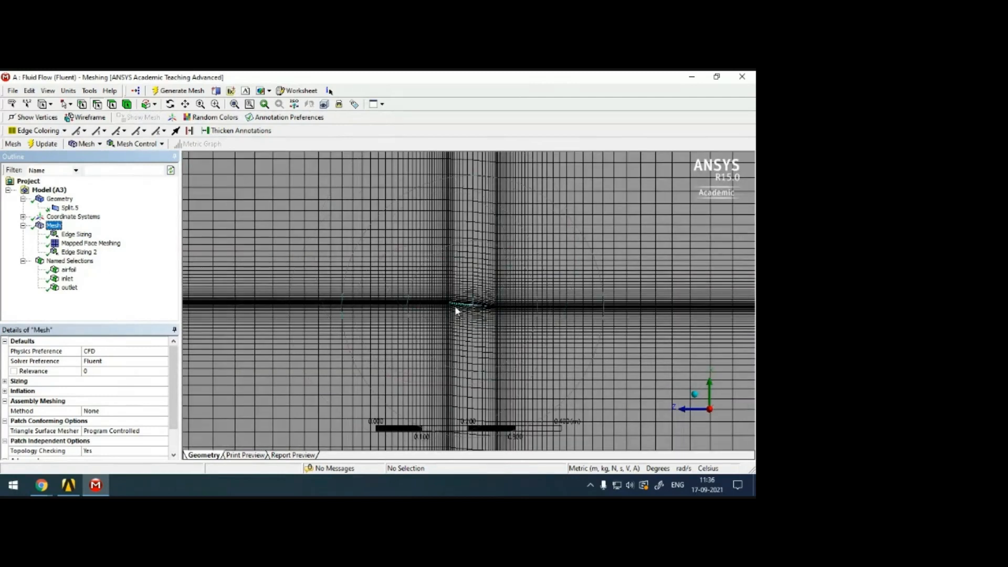
# Add a sizing control to the mesh and scope it to the four edges of the diamond airfoil.
pyautogui.rightClick(57, 226)
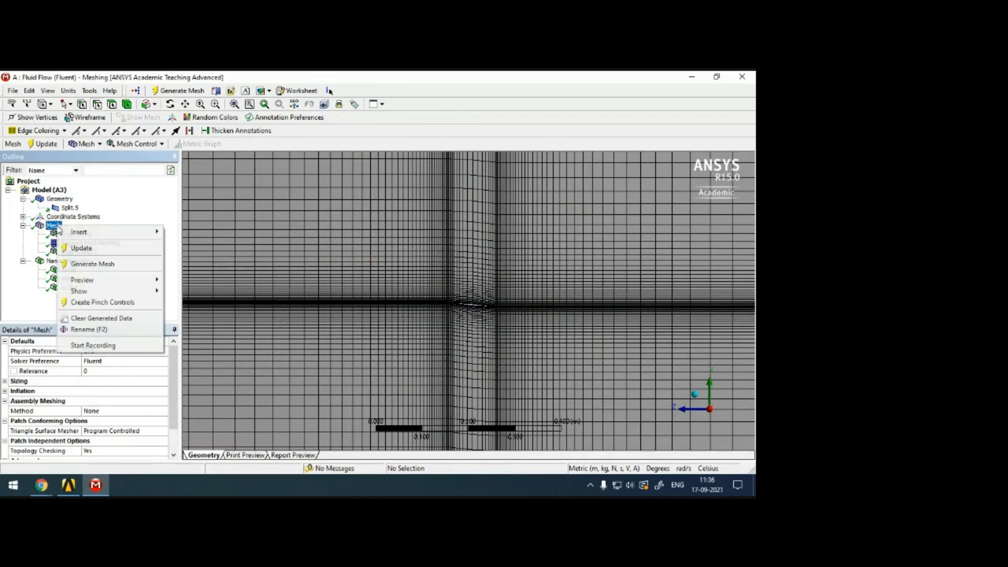
pyautogui.moveTo(156, 233)
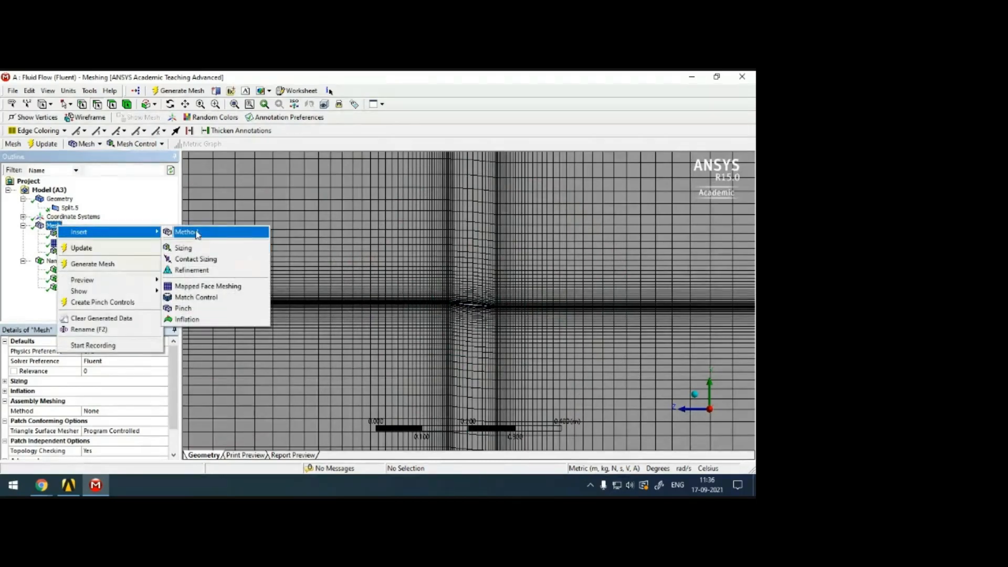
pyautogui.click(188, 248)
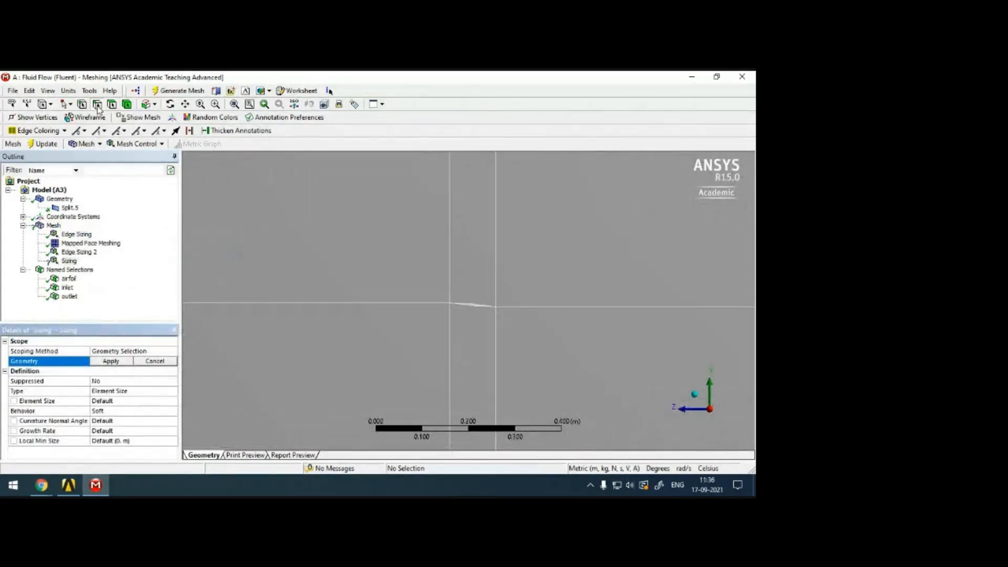
pyautogui.click(464, 305)
pyautogui.keyDown('ctrl'); pyautogui.click(483, 306); pyautogui.keyUp('ctrl')
pyautogui.scroll(5, 483, 315)
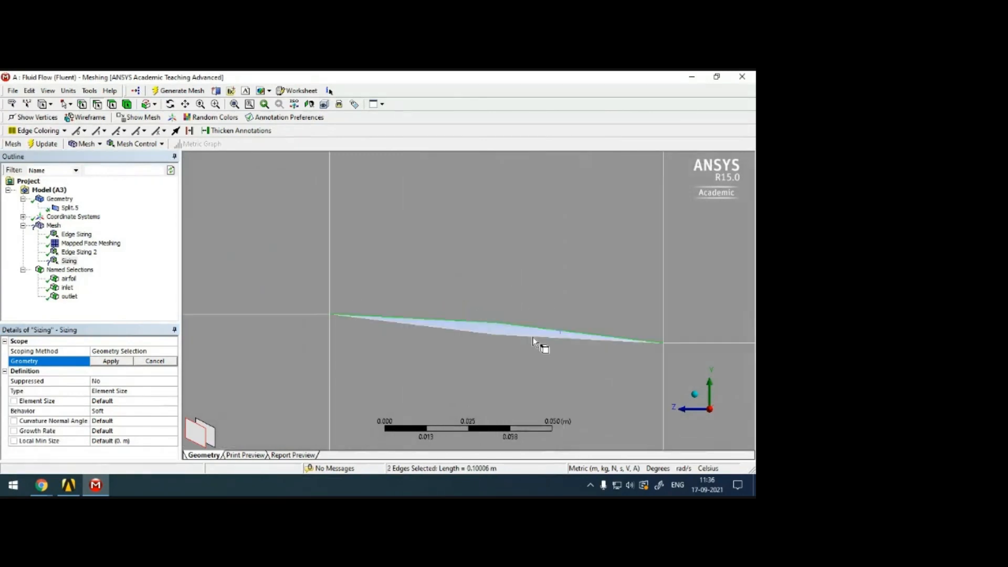
pyautogui.keyDown('ctrl'); pyautogui.click(528, 340); pyautogui.keyUp('ctrl')
pyautogui.keyDown('ctrl'); pyautogui.click(528, 340); pyautogui.keyUp('ctrl')
pyautogui.click(108, 363)
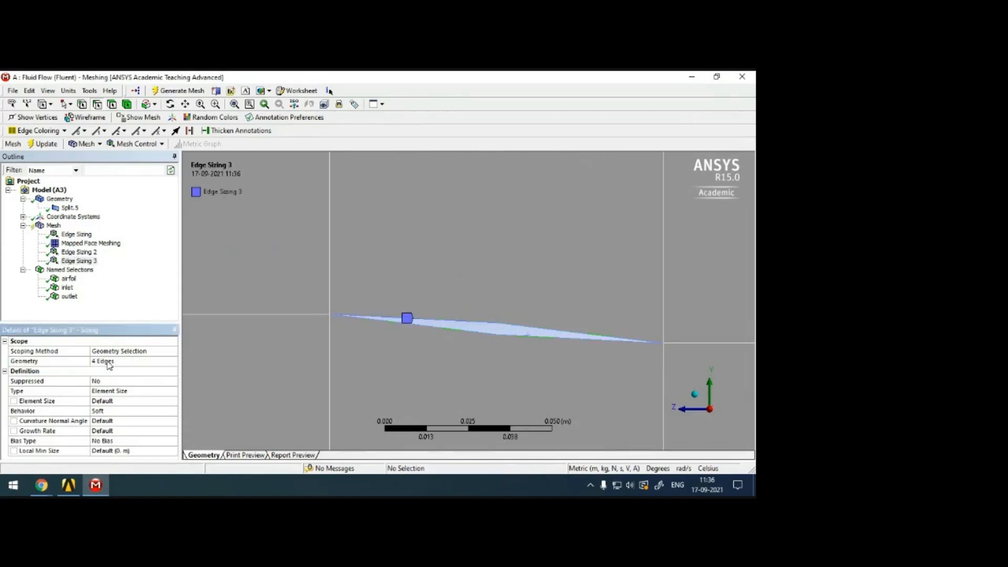
# Define the airfoil edge sizing by number of divisions, with 50 divisions and hard behavior.
pyautogui.click(173, 393)
pyautogui.click(174, 393)
pyautogui.click(152, 410)
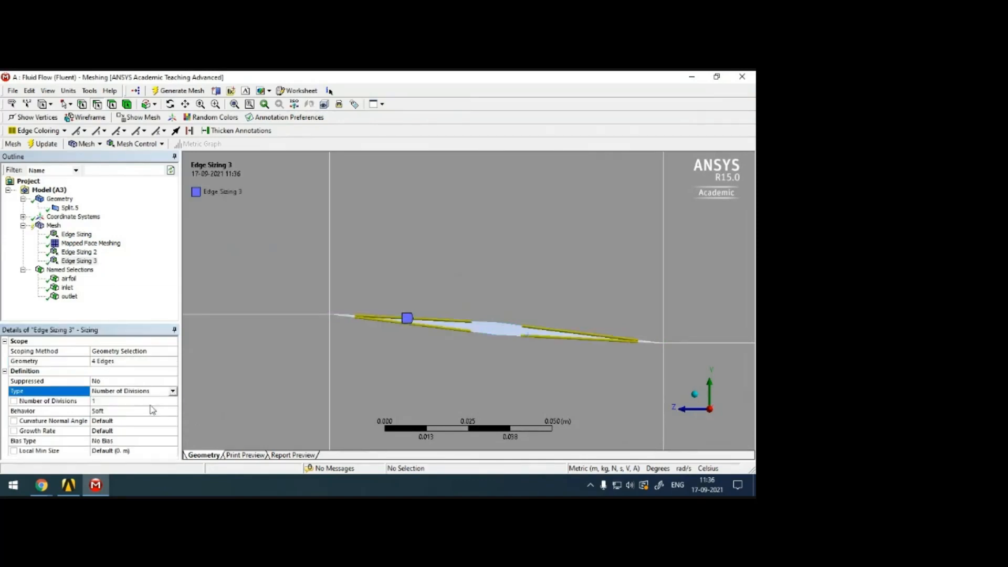
pyautogui.click(133, 402)
pyautogui.write('50')
pyautogui.click(134, 410)
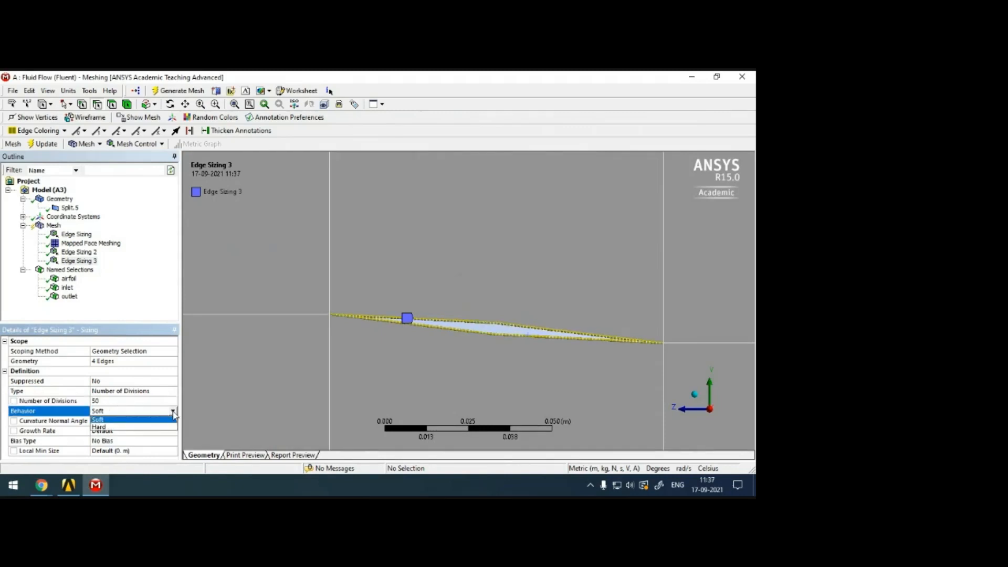
pyautogui.click(113, 426)
# Bias the airfoil edge sizing towards both ends of each edge with a bias factor of 20.
pyautogui.click(171, 421)
pyautogui.click(173, 421)
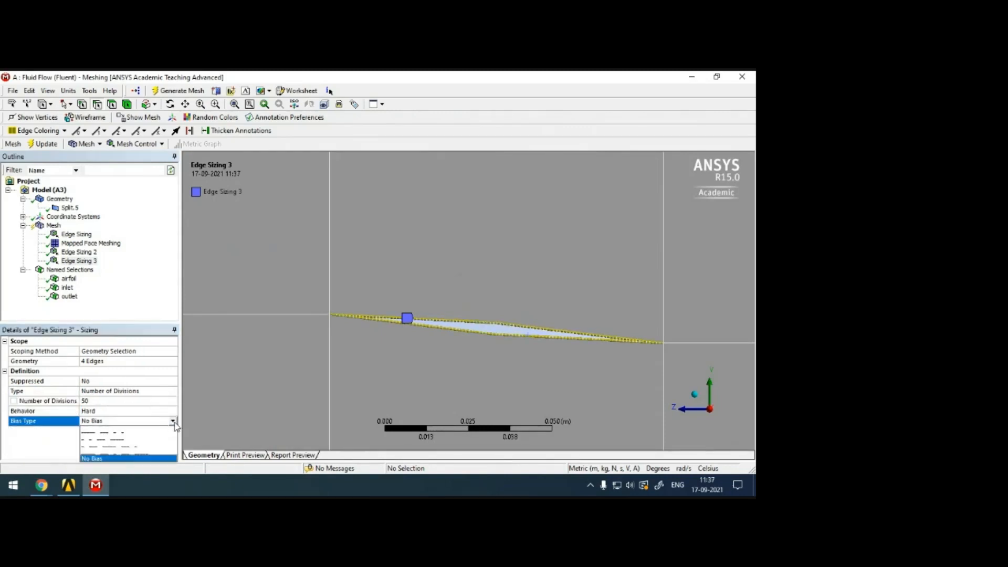
pyautogui.click(131, 444)
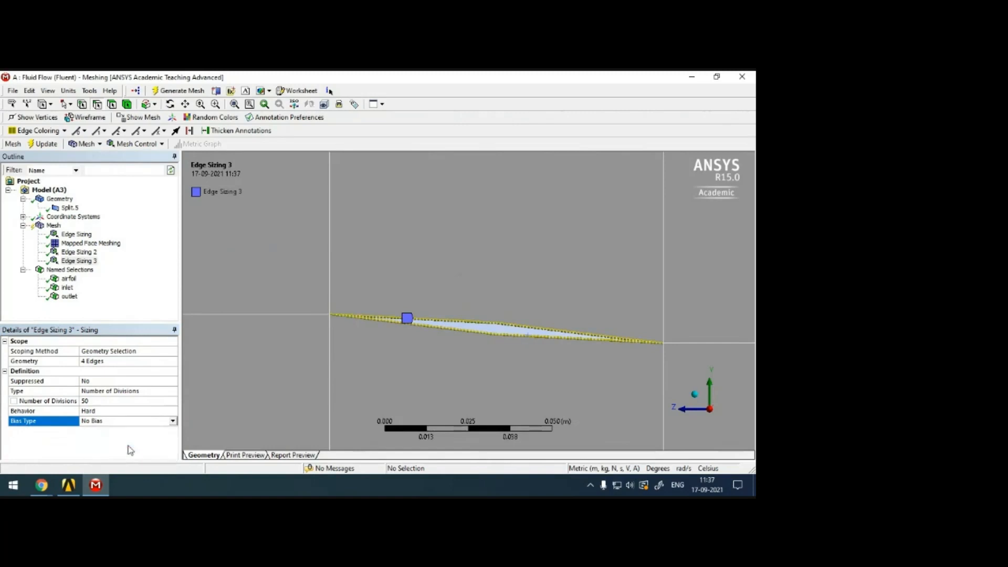
pyautogui.click(127, 441)
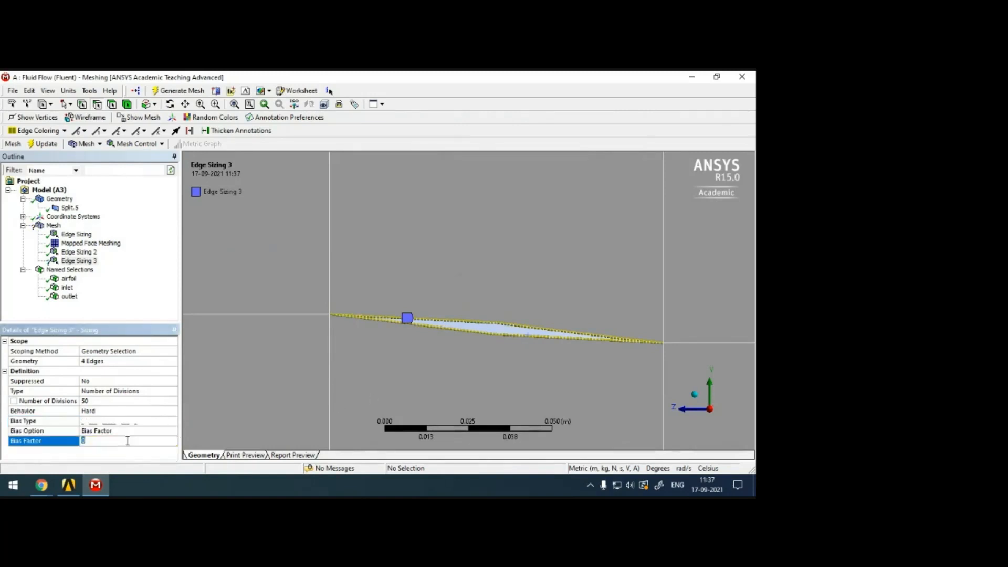
pyautogui.write('20')
pyautogui.press('Return')
pyautogui.scroll(2, 500, 362)
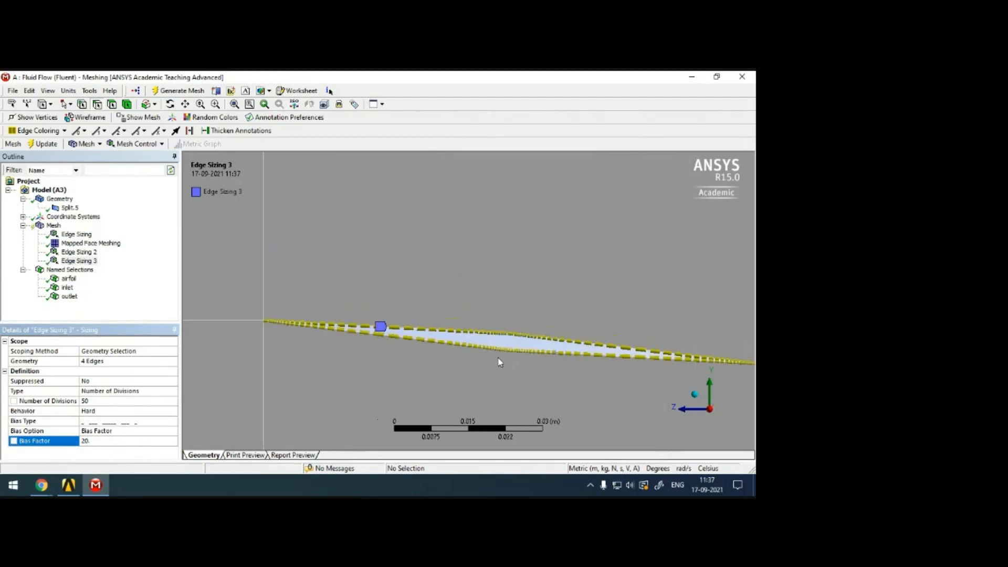
pyautogui.scroll(1, 483, 342)
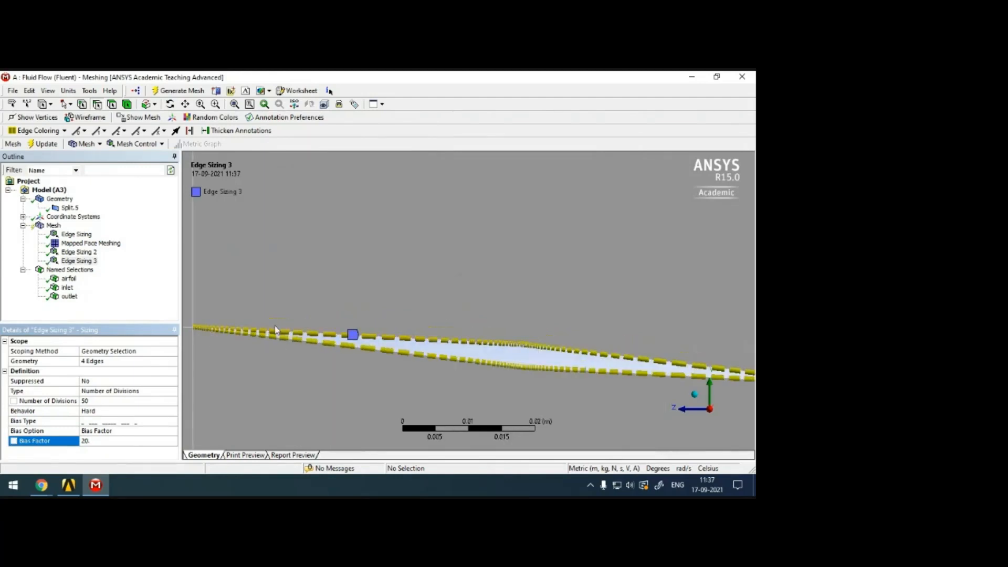
pyautogui.scroll(-1, 633, 349)
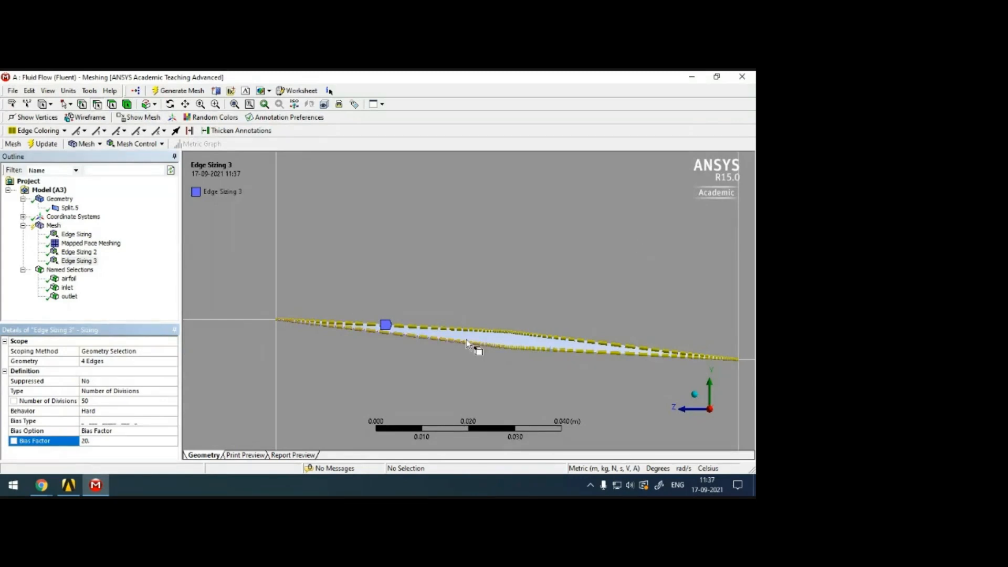
pyautogui.scroll(-1, 467, 342)
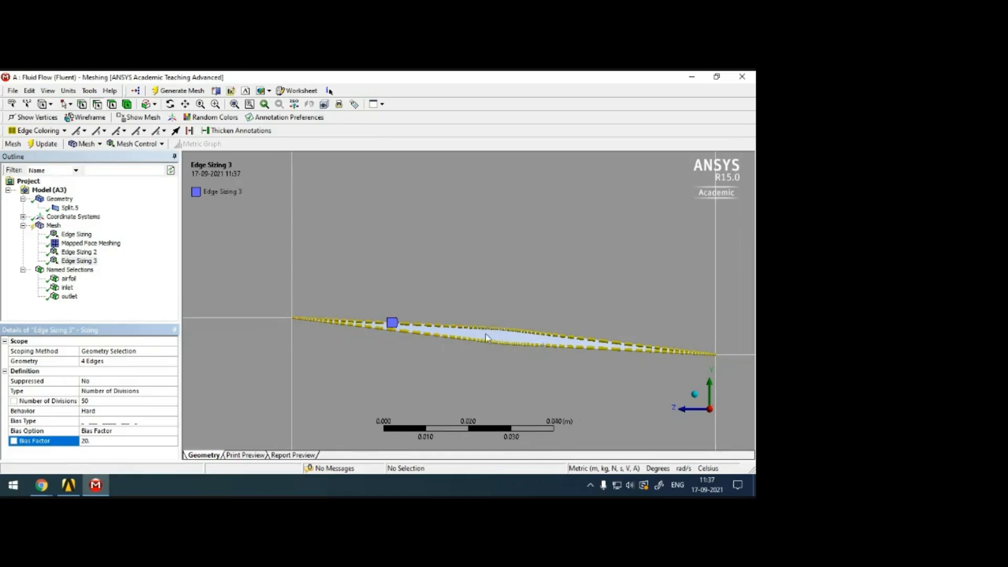
pyautogui.scroll(-4, 370, 379)
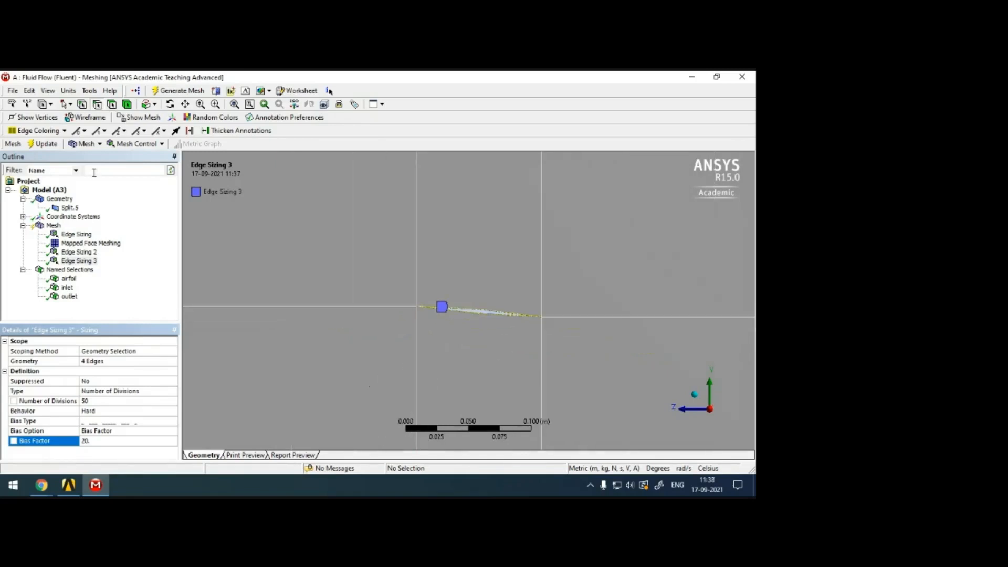
# Update the mesh with the airfoil edge sizing, display it and dismiss the messages.
pyautogui.click(44, 145)
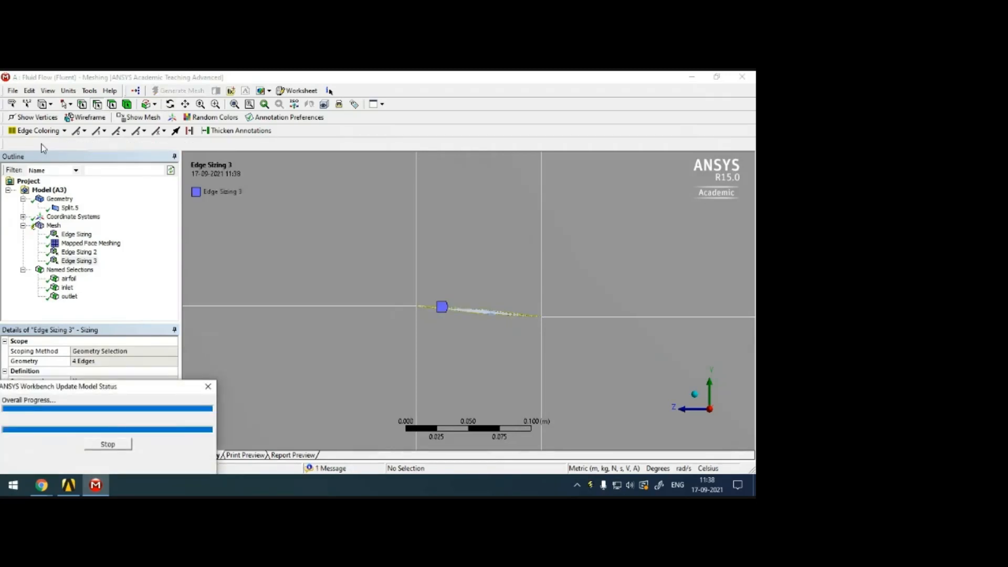
pyautogui.click(53, 225)
pyautogui.click(751, 363)
# Examine the updated mesh over the whole domain and the line spacing above the airfoil at the upper boundary.
pyautogui.scroll(-5, 480, 241)
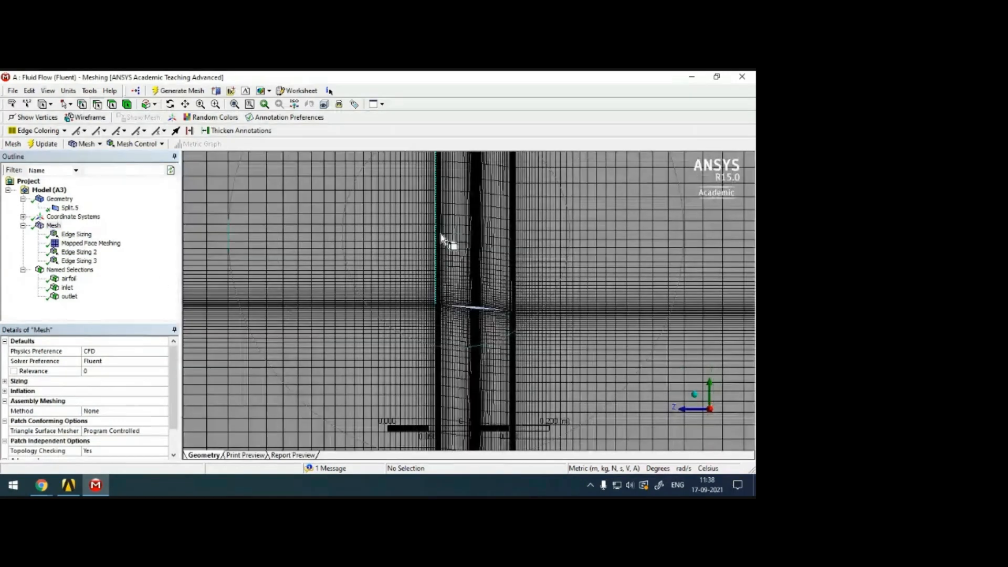
pyautogui.scroll(-1, 481, 222)
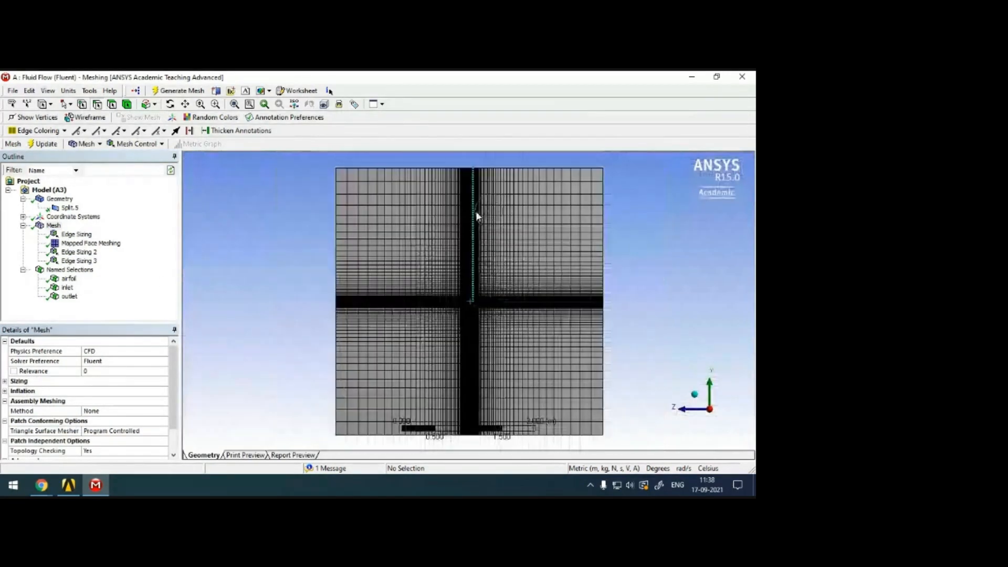
pyautogui.click(185, 104)
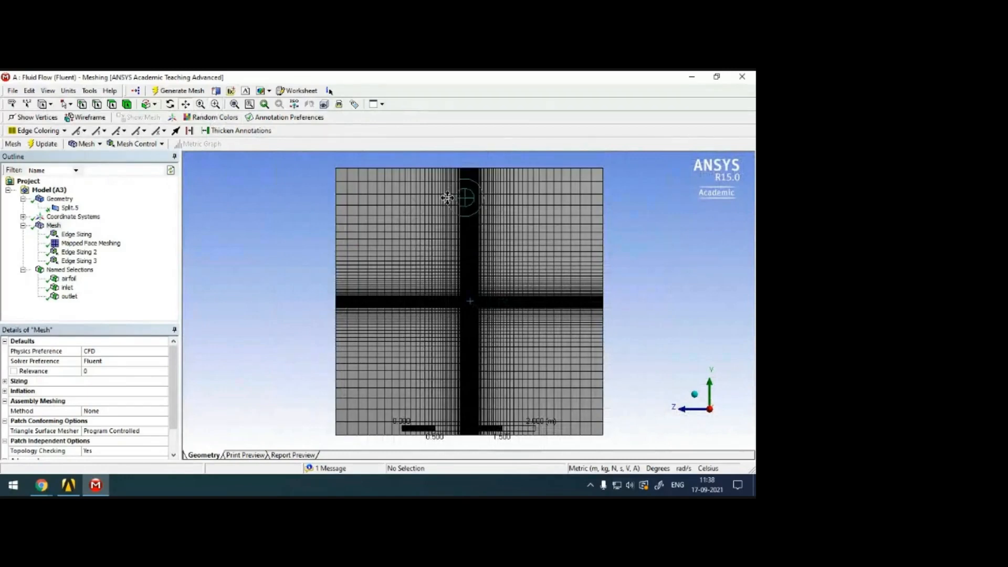
pyautogui.scroll(8, 439, 273)
pyautogui.scroll(5, 436, 278)
pyautogui.moveTo(428, 231); pyautogui.dragTo(479, 315)
pyautogui.scroll(2, 483, 289)
pyautogui.moveTo(488, 249); pyautogui.dragTo(489, 447)
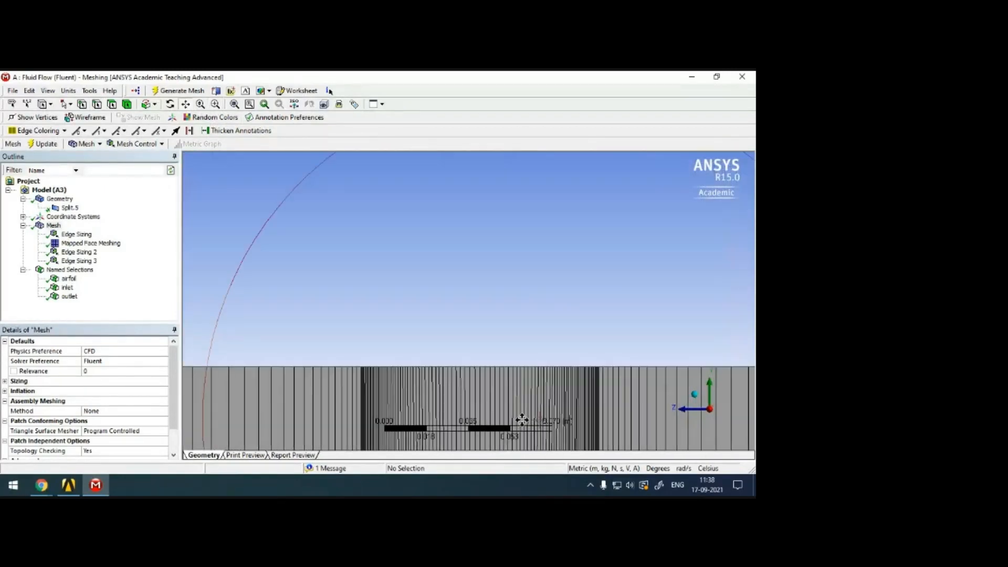
pyautogui.scroll(3, 502, 353)
pyautogui.moveTo(506, 360); pyautogui.dragTo(511, 219)
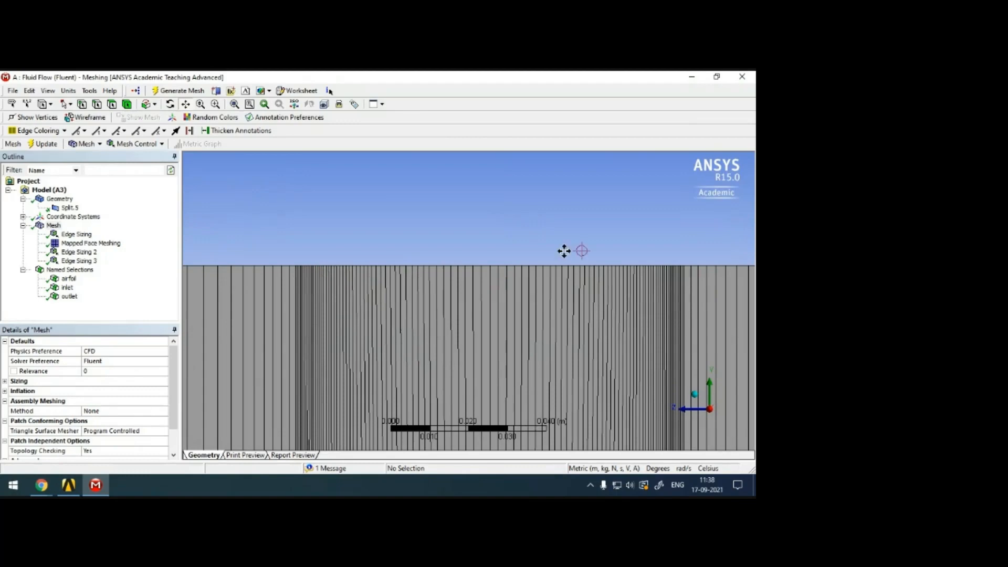
pyautogui.scroll(-6, 502, 313)
# Inspect the cell clustering around the airfoil's mid-chord corners and tips, and the cell size transition at the tip.
pyautogui.moveTo(485, 388); pyautogui.dragTo(499, 120)
pyautogui.scroll(5, 510, 196)
pyautogui.moveTo(583, 187); pyautogui.dragTo(443, 313)
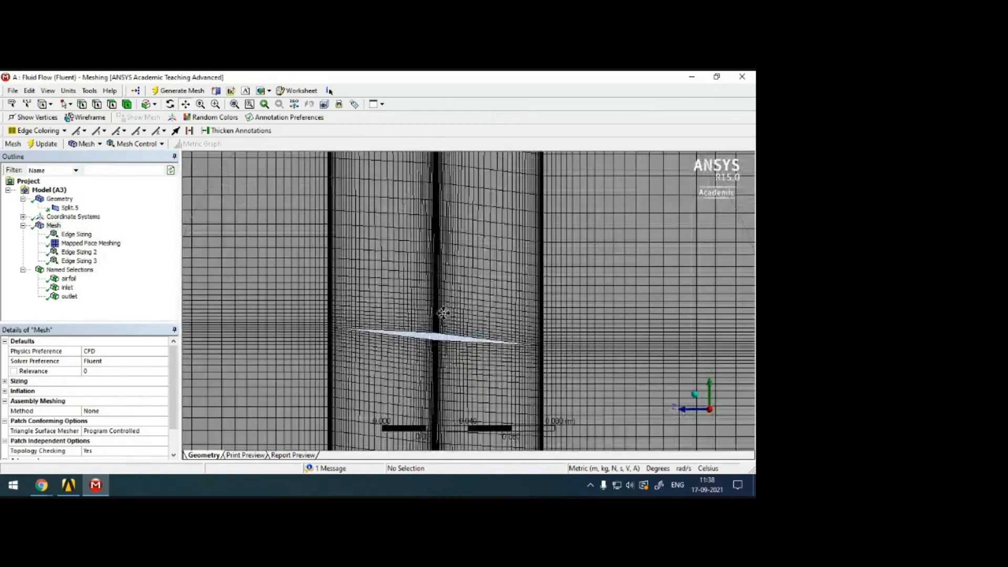
pyautogui.scroll(5, 454, 297)
pyautogui.moveTo(355, 369); pyautogui.dragTo(481, 286)
pyautogui.scroll(-2, 461, 308)
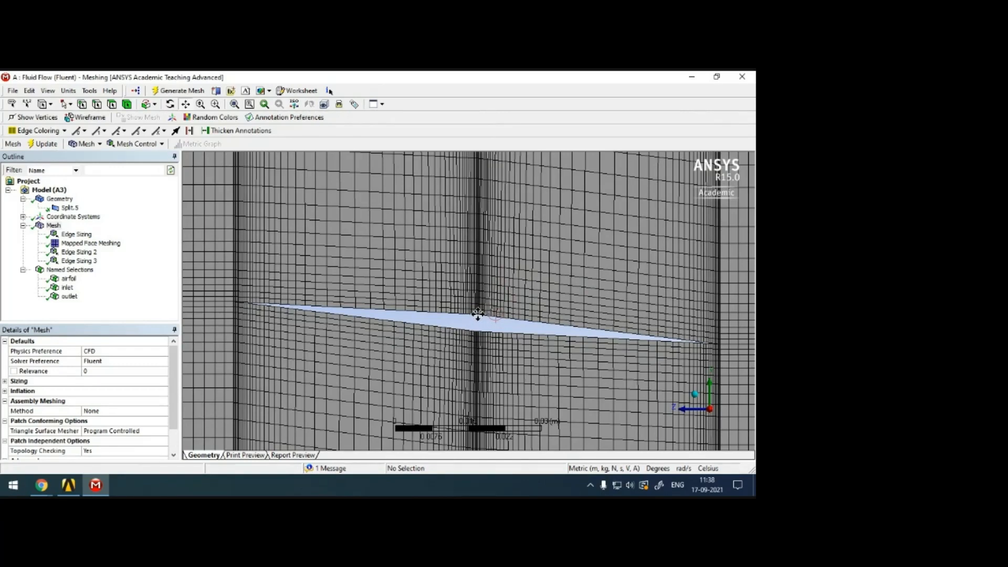
pyautogui.scroll(2, 478, 313)
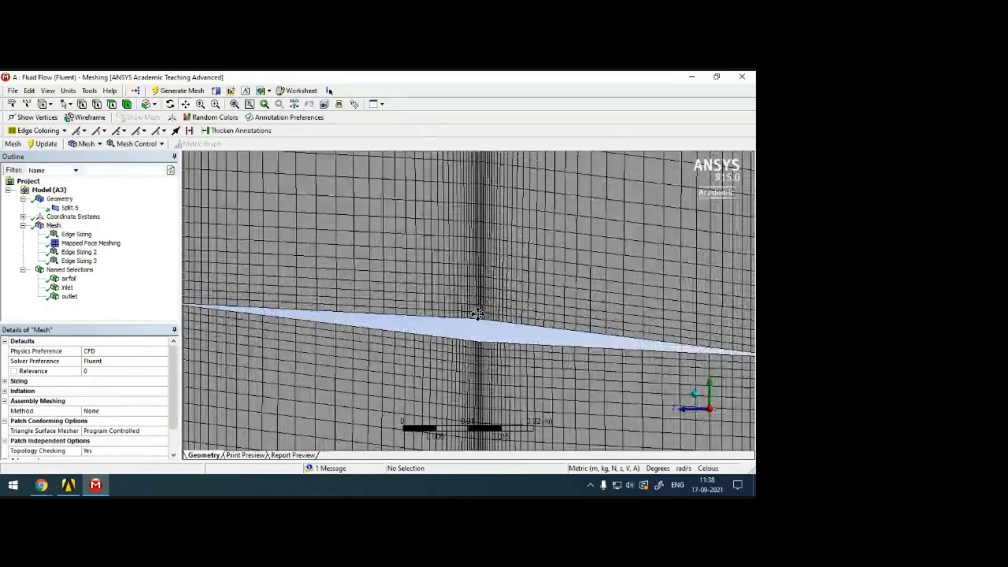
pyautogui.scroll(-3, 477, 315)
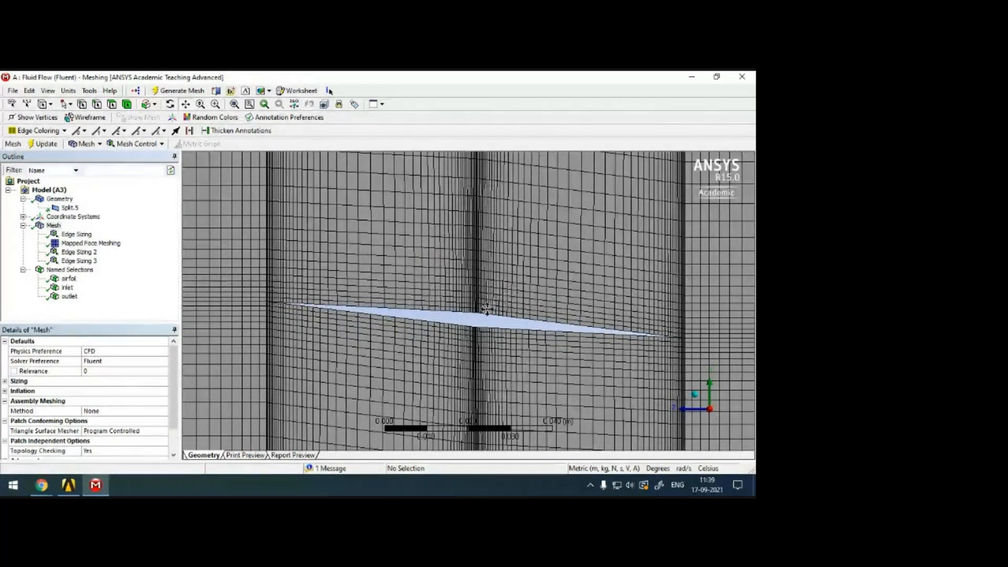
pyautogui.scroll(4, 383, 299)
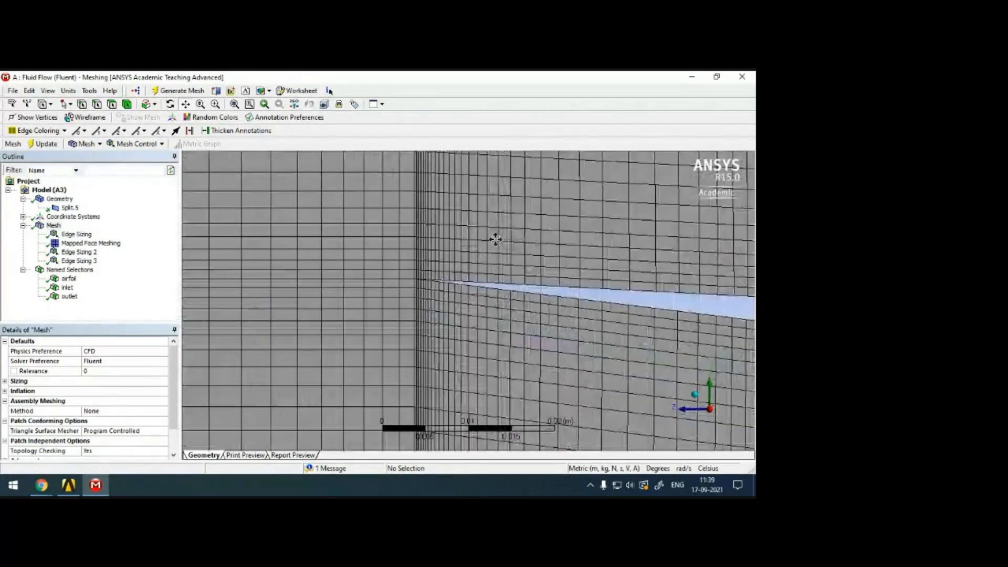
pyautogui.scroll(2, 468, 243)
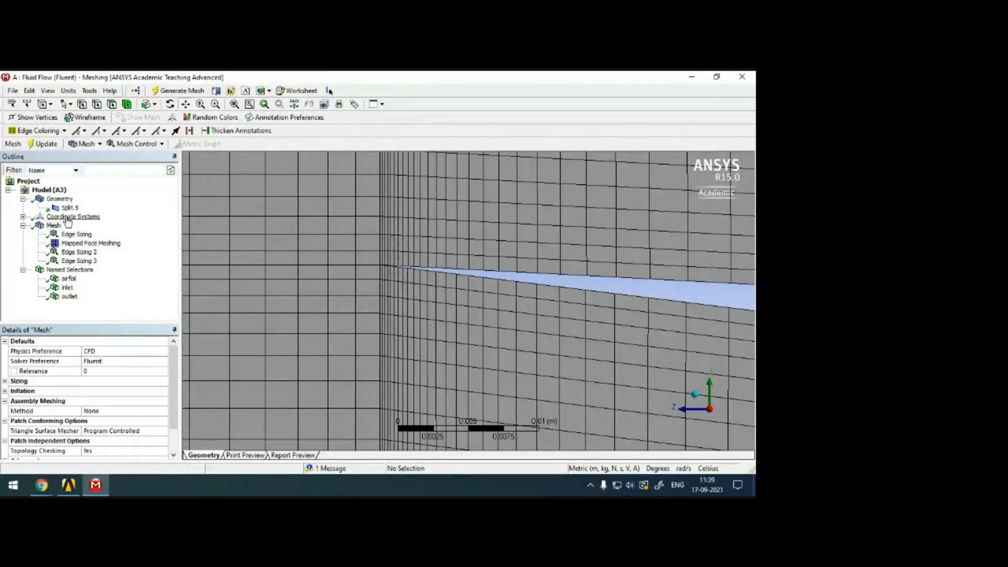
# Set the bias factor of Edge Sizing 2 to 500, update the mesh and display the cells at the airfoil tip.
pyautogui.click(79, 252)
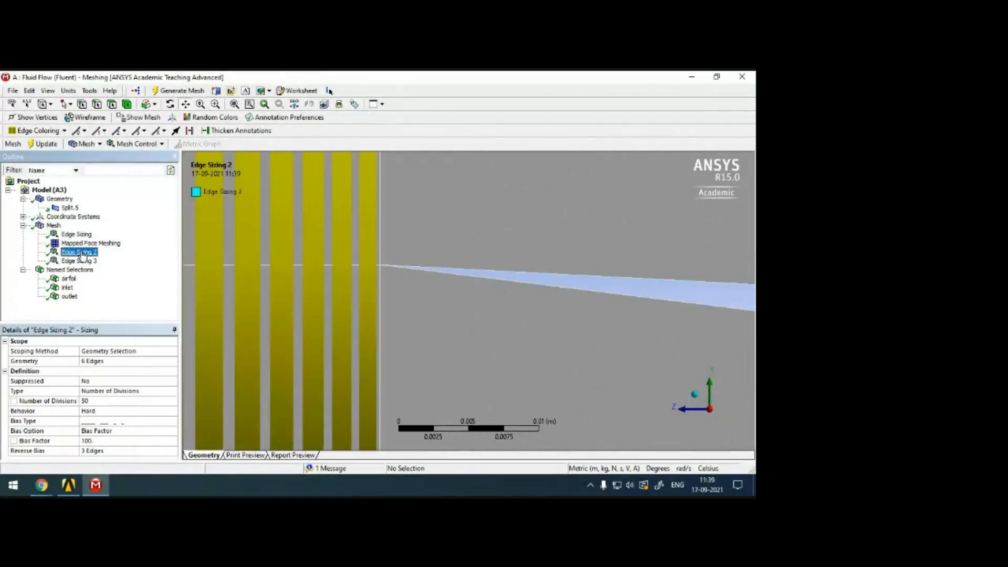
pyautogui.click(110, 440)
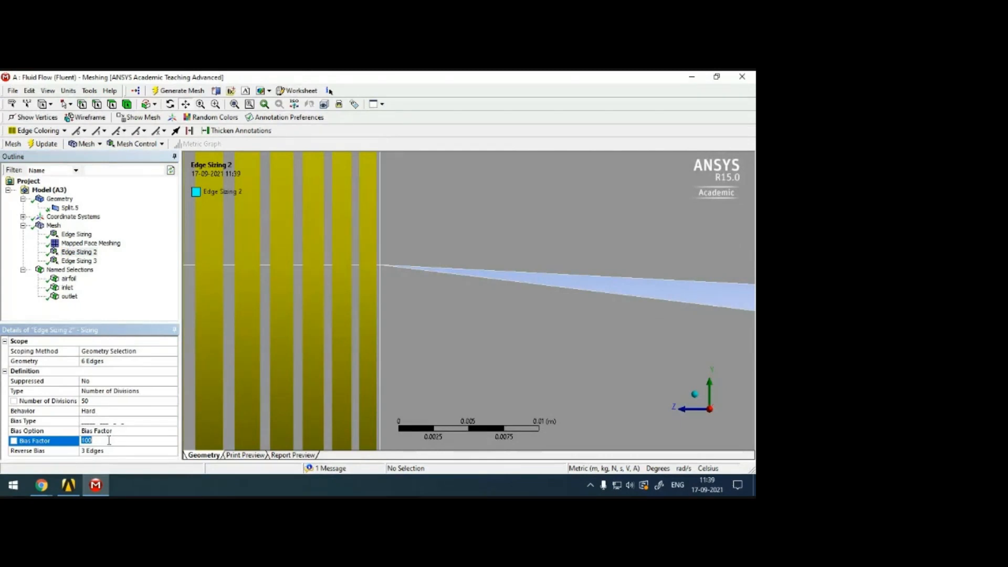
pyautogui.press('Return')
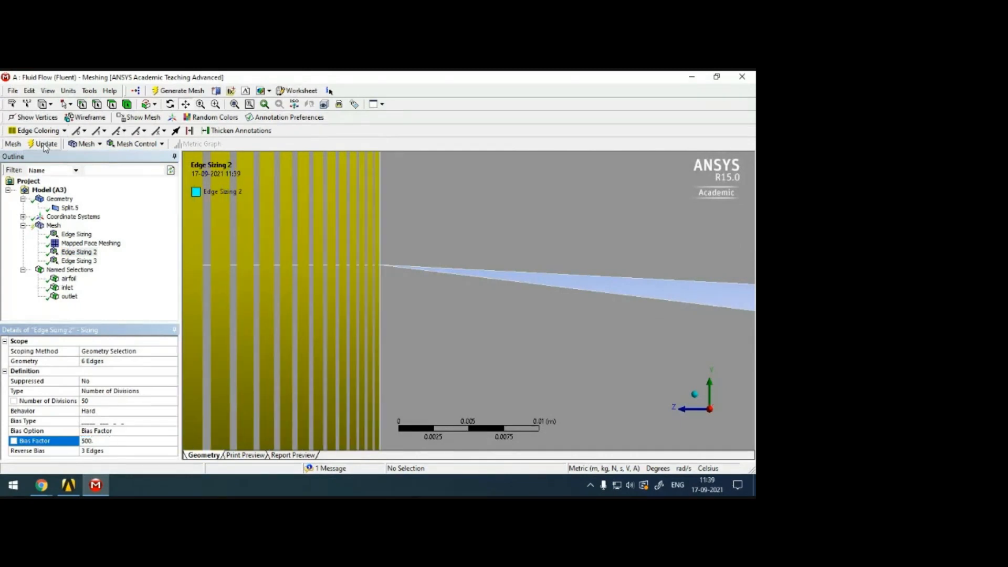
pyautogui.scroll(-2, 461, 301)
pyautogui.scroll(-2, 461, 302)
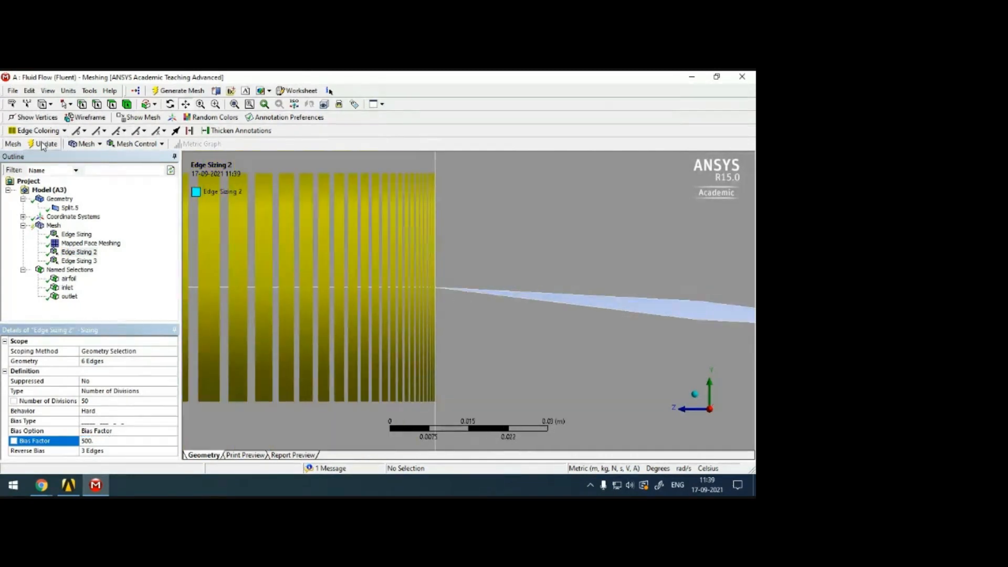
pyautogui.press('F5')
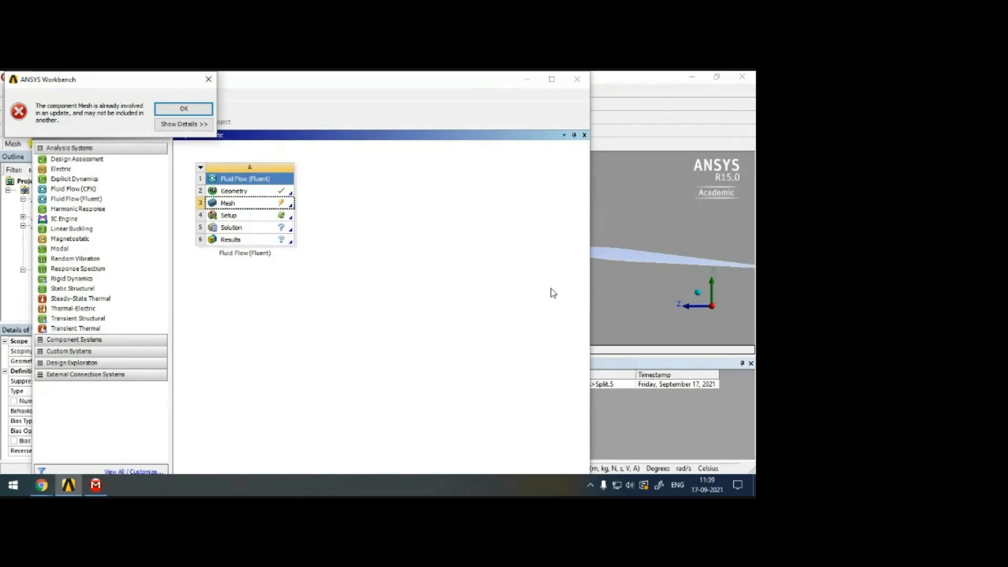
pyautogui.click(197, 109)
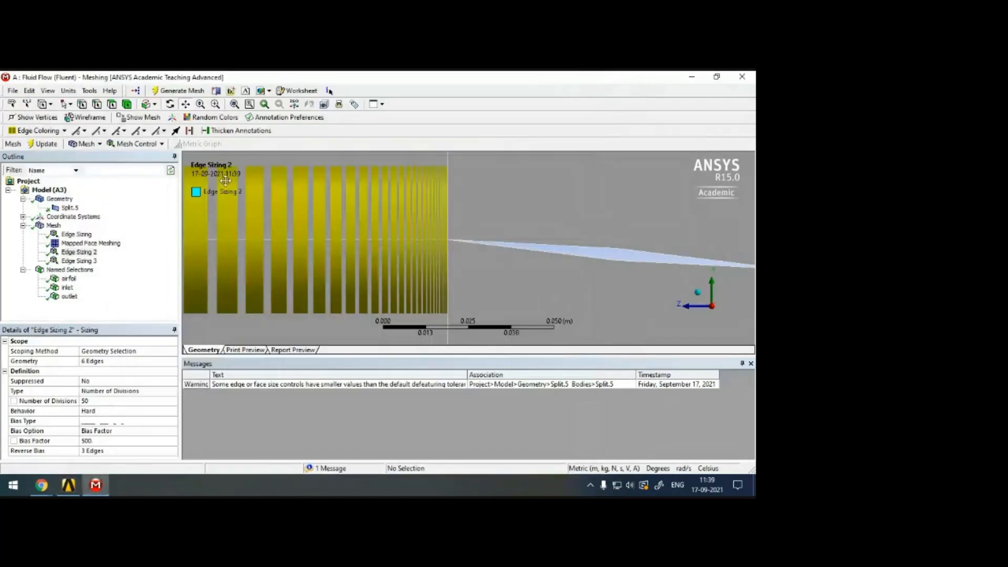
pyautogui.click(54, 226)
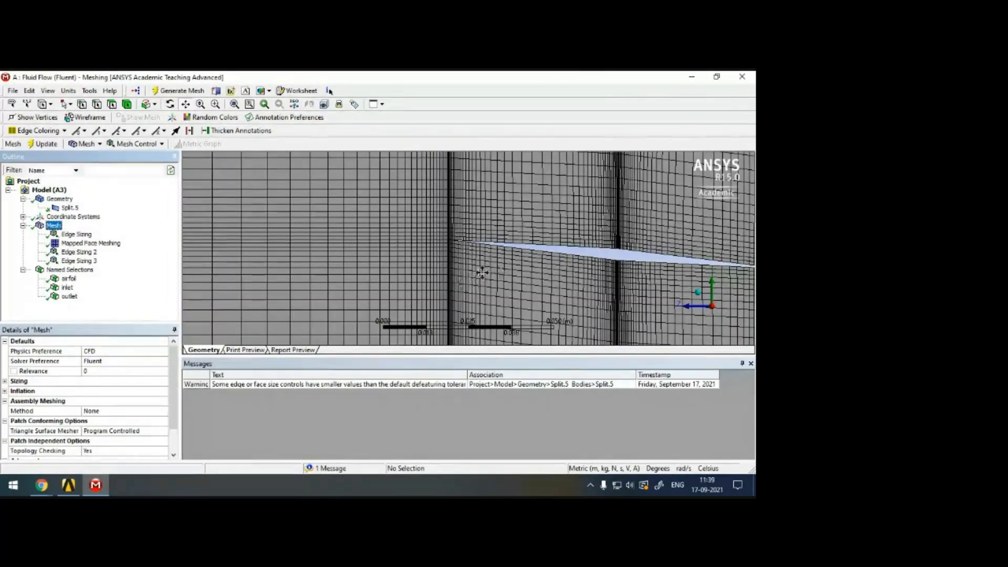
pyautogui.scroll(5, 429, 226)
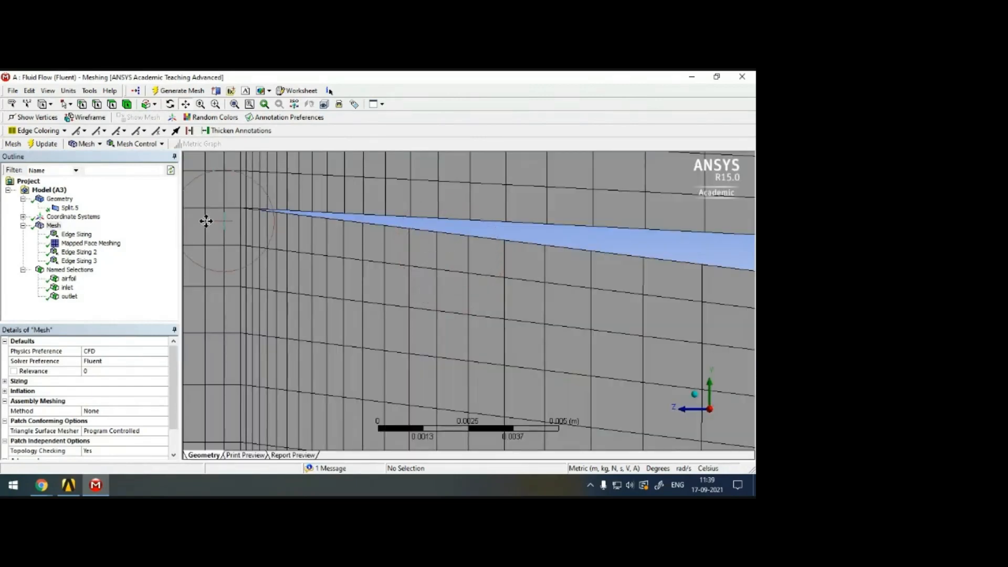
# Examine the cells at the airfoil tip and the divisions that the first Edge Sizing places on the block edges.
pyautogui.scroll(-5, 500, 266)
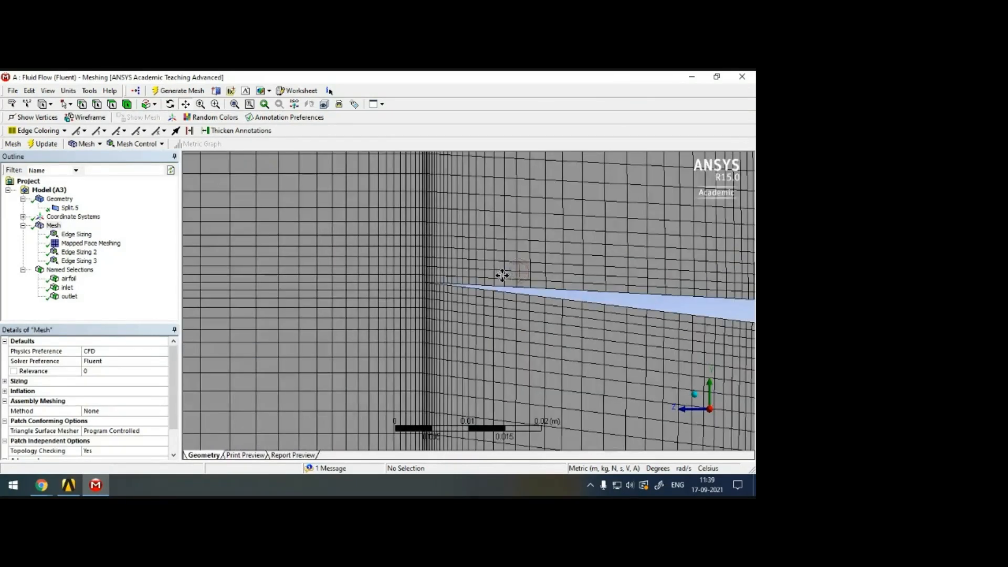
pyautogui.scroll(-4, 504, 275)
pyautogui.scroll(6, 533, 289)
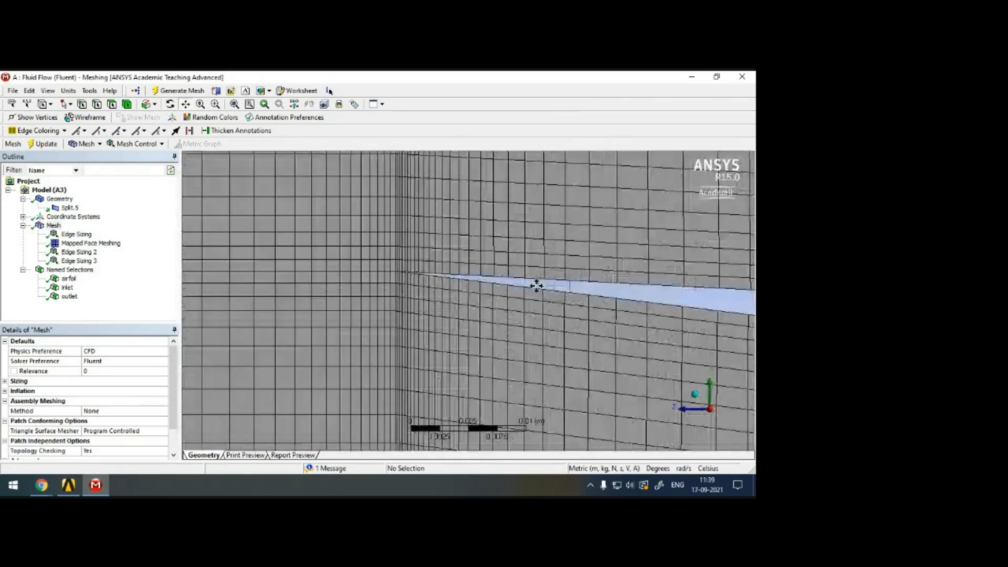
pyautogui.click(85, 252)
pyautogui.click(85, 262)
pyautogui.press('Up')
pyautogui.press('Up')
pyautogui.press('Up')
pyautogui.scroll(-4, 477, 295)
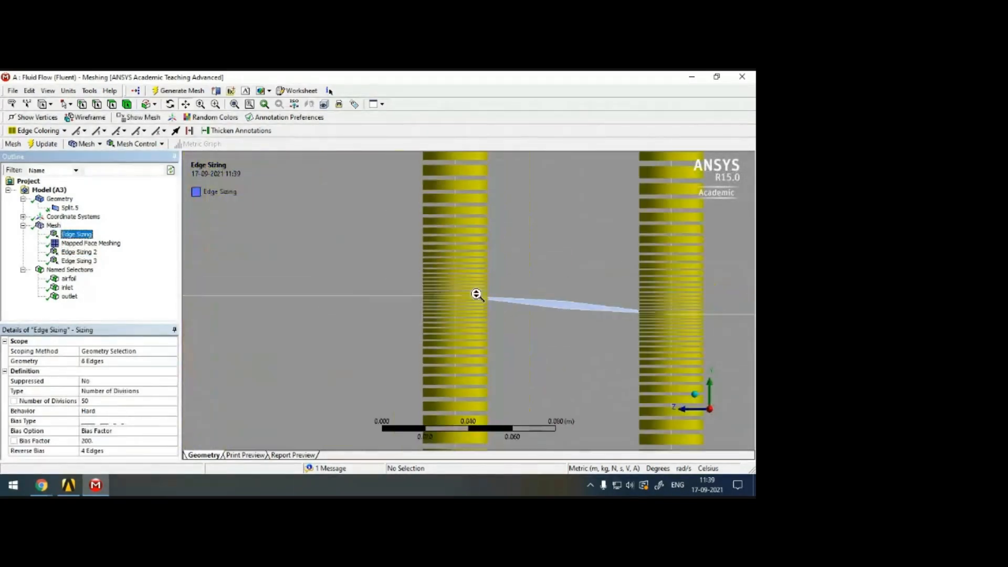
# Try the Smooth Transition bias option on the first Edge Sizing, then restore the Bias Factor option.
pyautogui.click(174, 432)
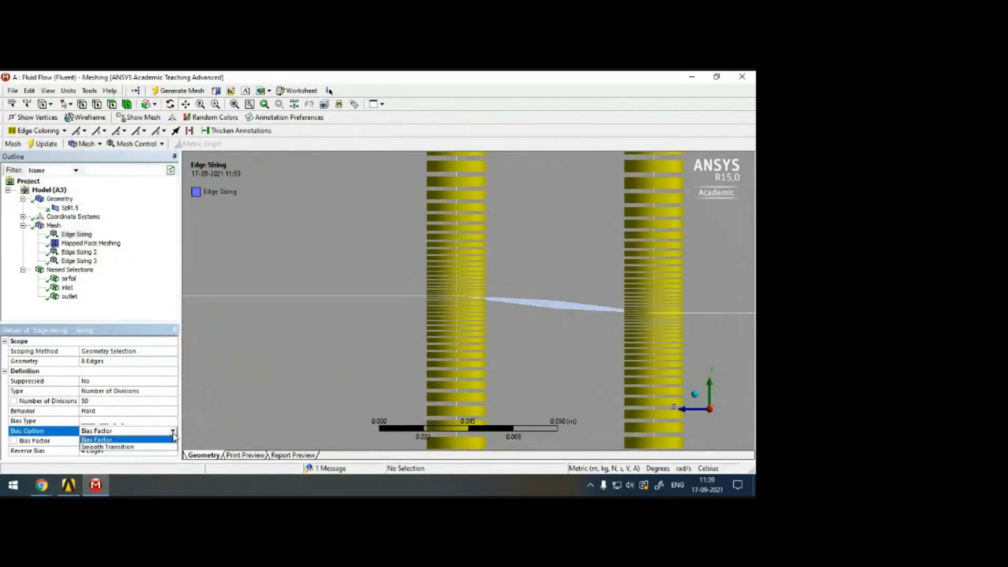
pyautogui.click(172, 447)
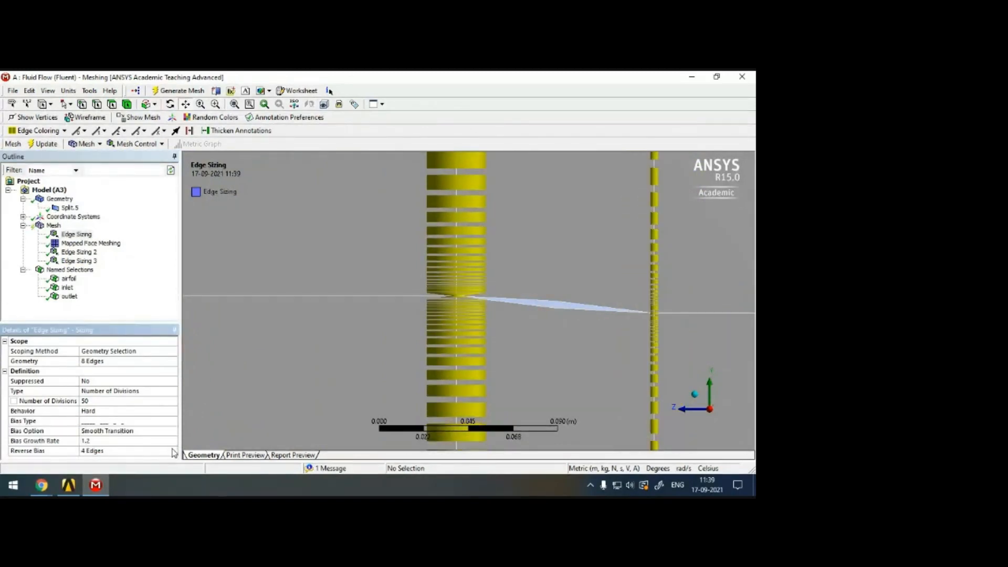
pyautogui.click(97, 441)
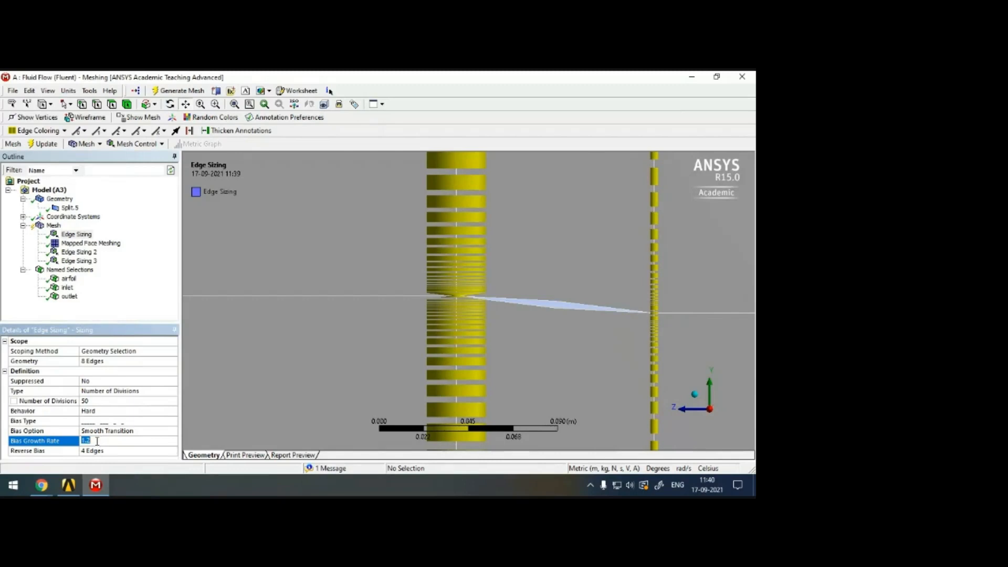
pyautogui.scroll(10, 500, 309)
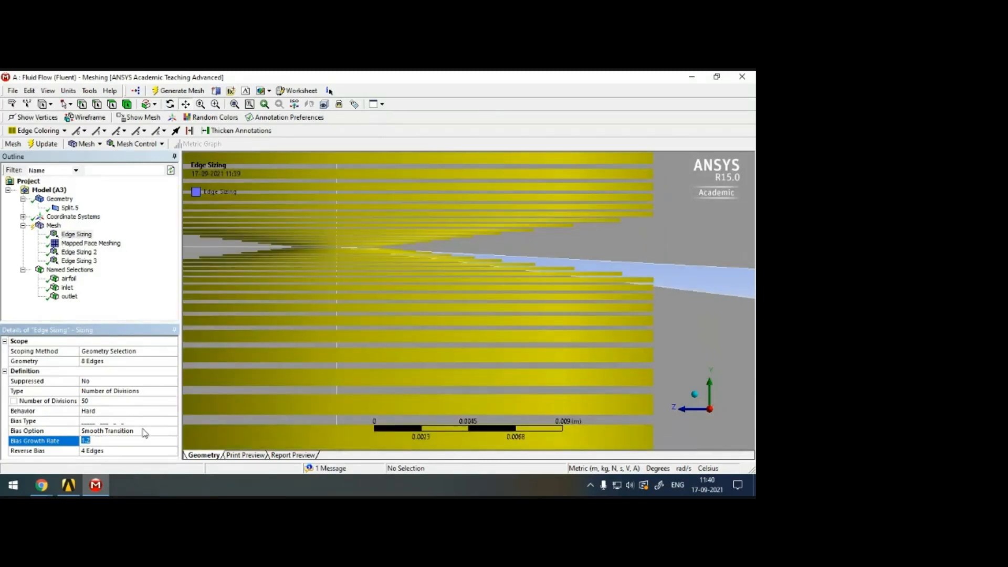
pyautogui.click(171, 432)
pyautogui.click(174, 432)
pyautogui.click(158, 440)
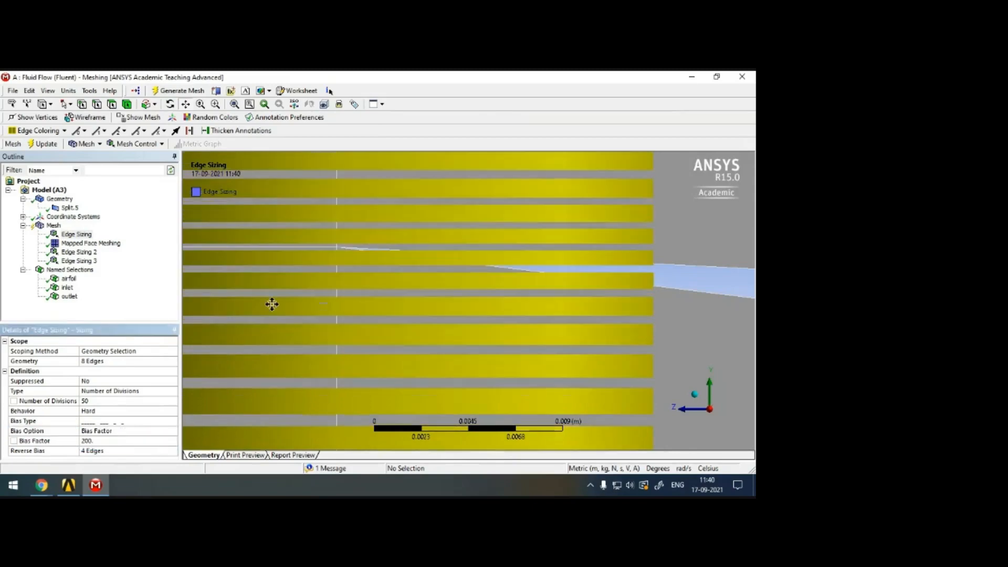
# Update the mesh with the Bias Factor sizing and close the messages to view the whole domain.
pyautogui.scroll(-3, 405, 278)
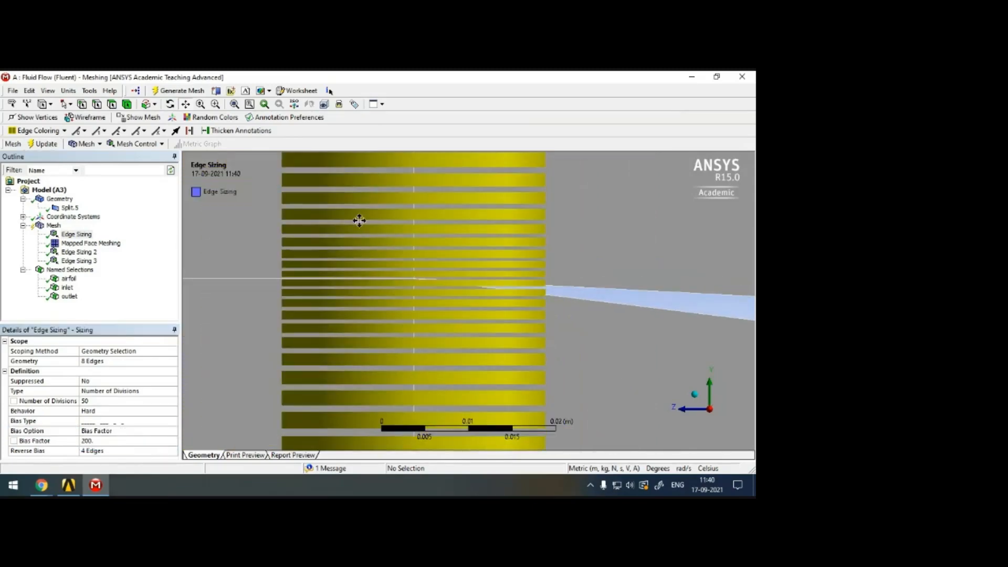
pyautogui.scroll(-10, 625, 286)
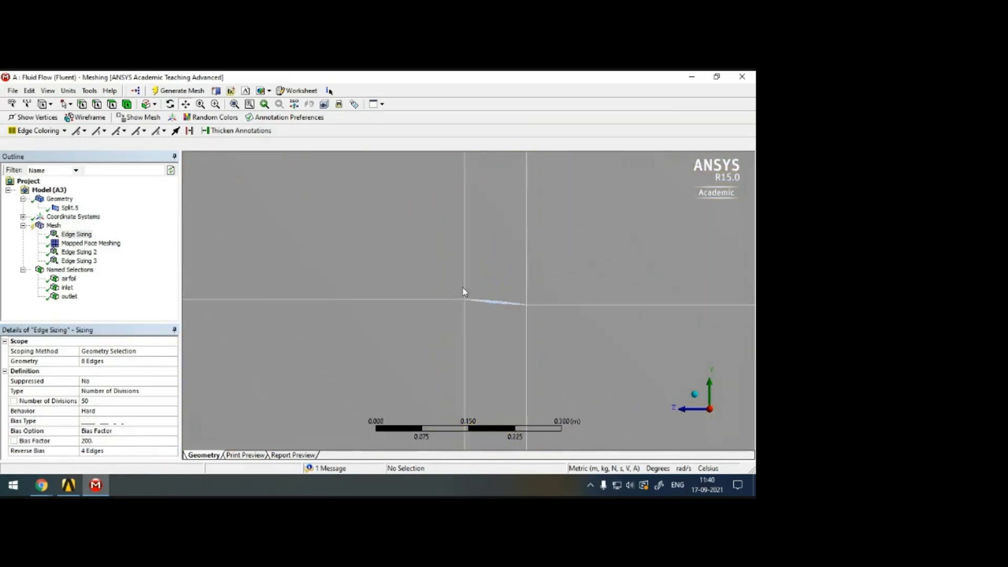
pyautogui.scroll(-8, 462, 288)
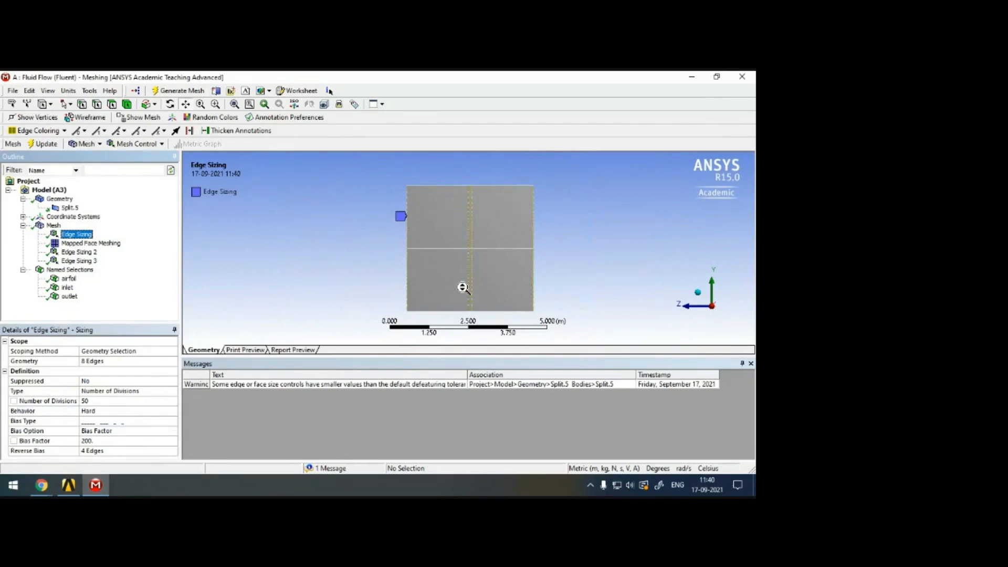
pyautogui.click(751, 364)
pyautogui.scroll(3, 672, 331)
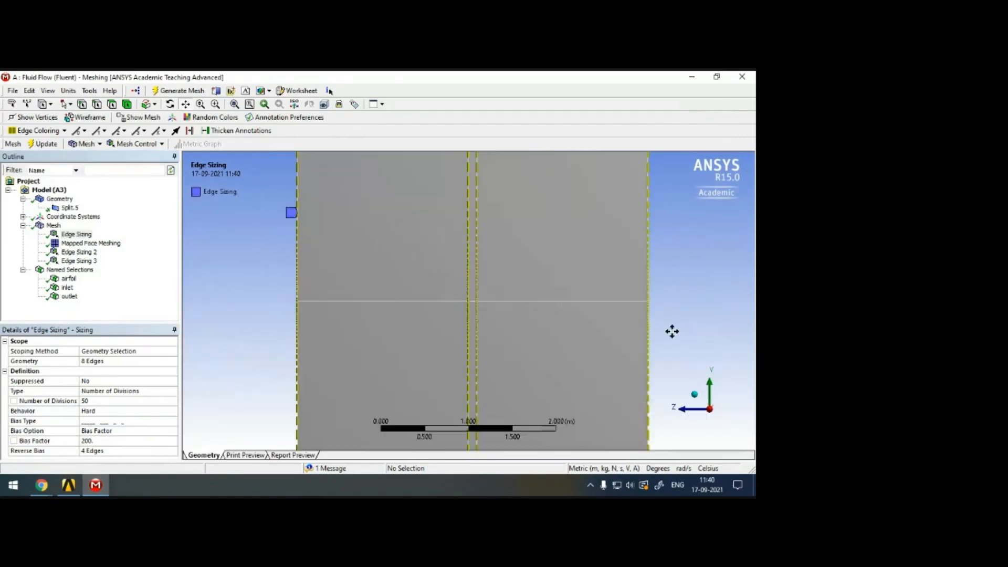
pyautogui.scroll(5, 349, 277)
pyautogui.scroll(-5, 378, 282)
pyautogui.scroll(1, 237, 220)
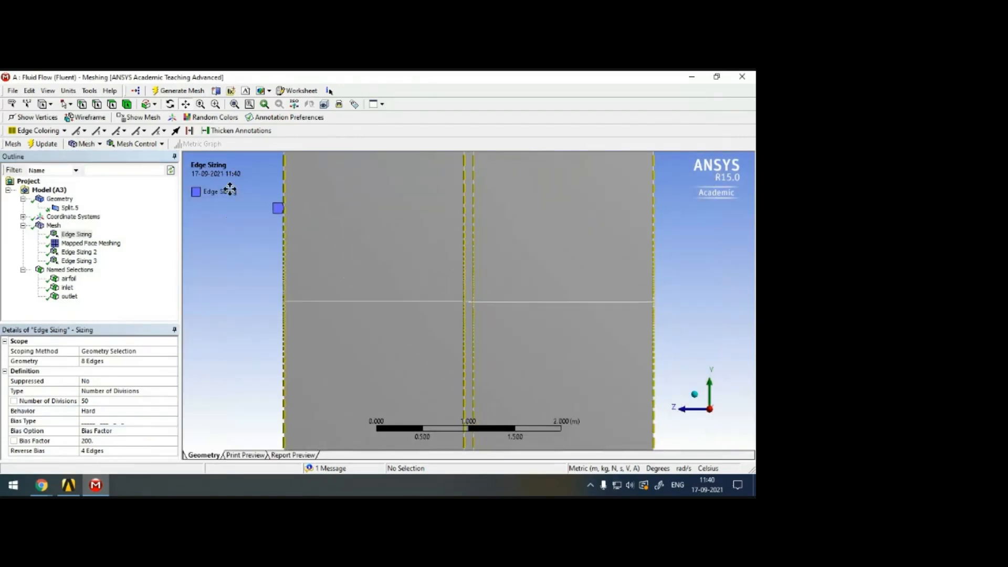
# Display the updated mesh and examine the cells around the airfoil's mid-chord, its tips and the whole domain.
pyautogui.click(73, 234)
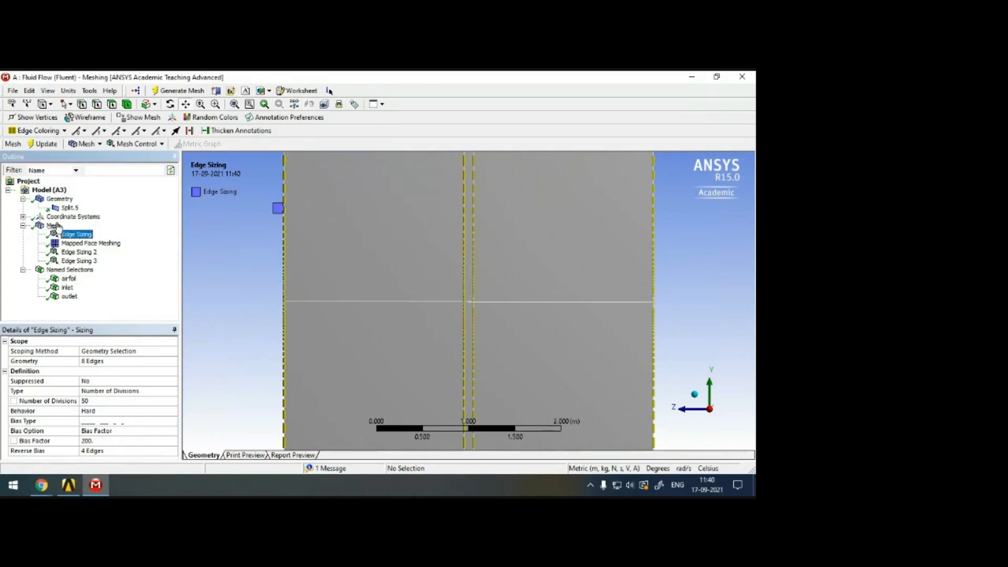
pyautogui.click(55, 225)
pyautogui.scroll(5, 501, 286)
pyautogui.scroll(6, 502, 287)
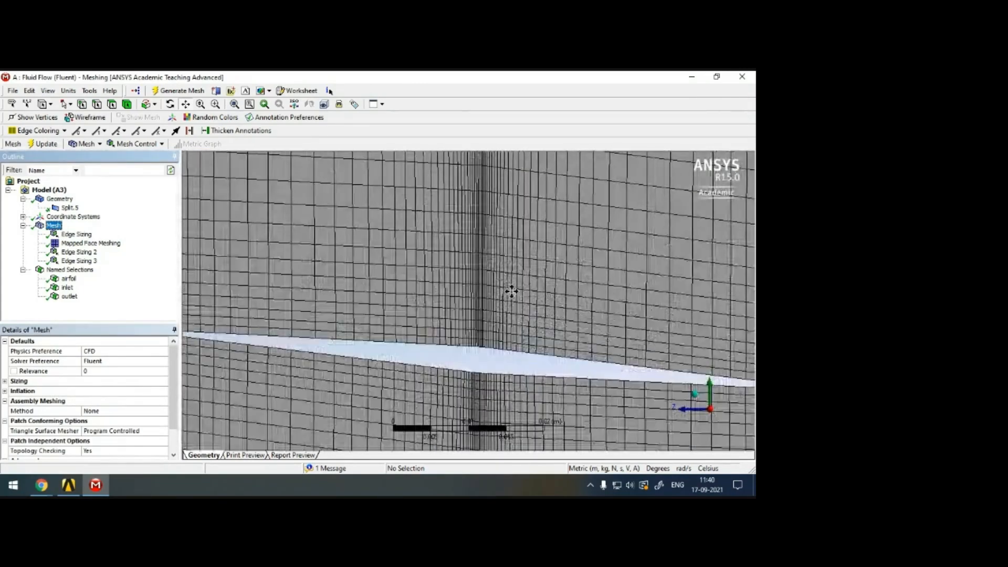
pyautogui.scroll(-3, 512, 291)
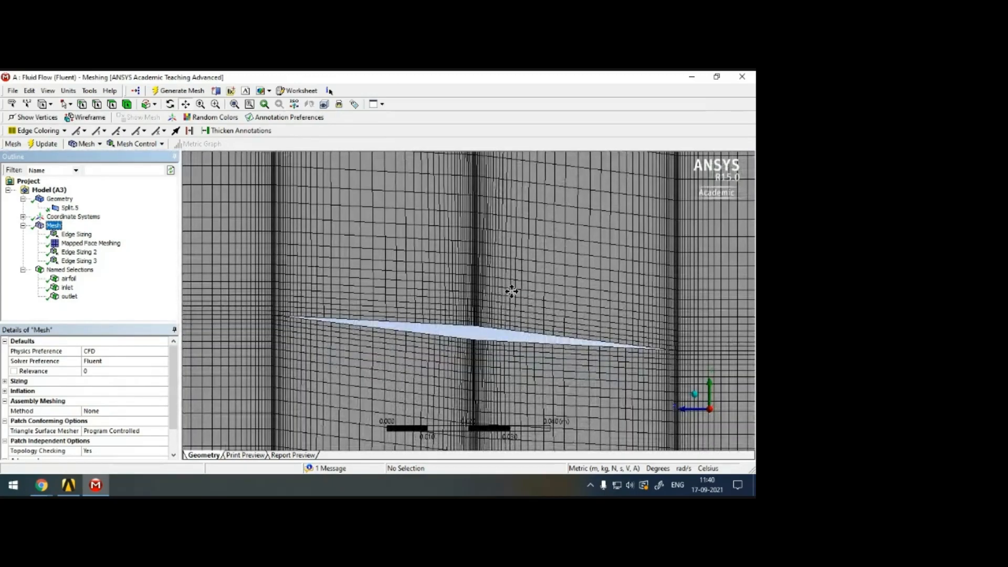
pyautogui.scroll(-10, 512, 292)
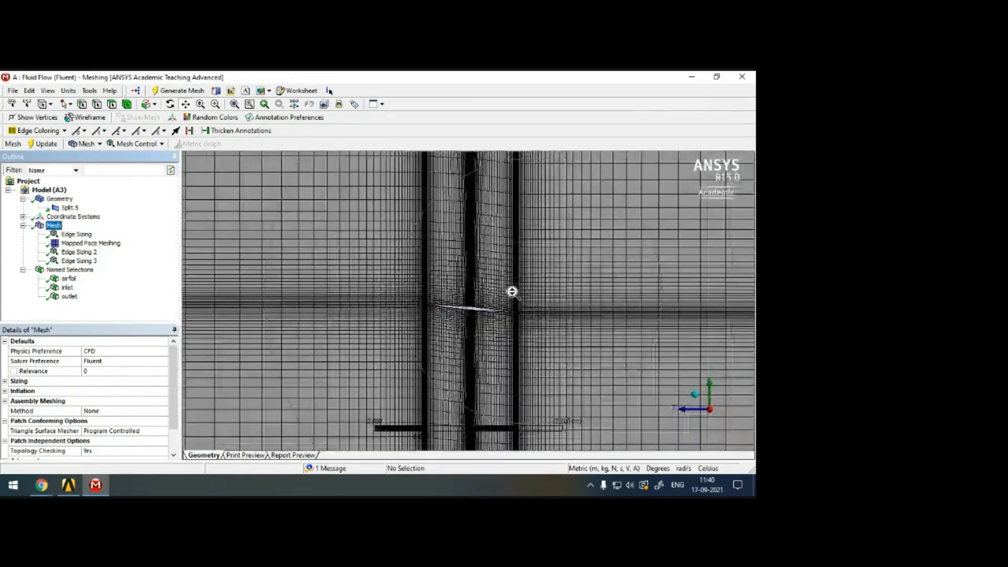
pyautogui.scroll(-3, 515, 294)
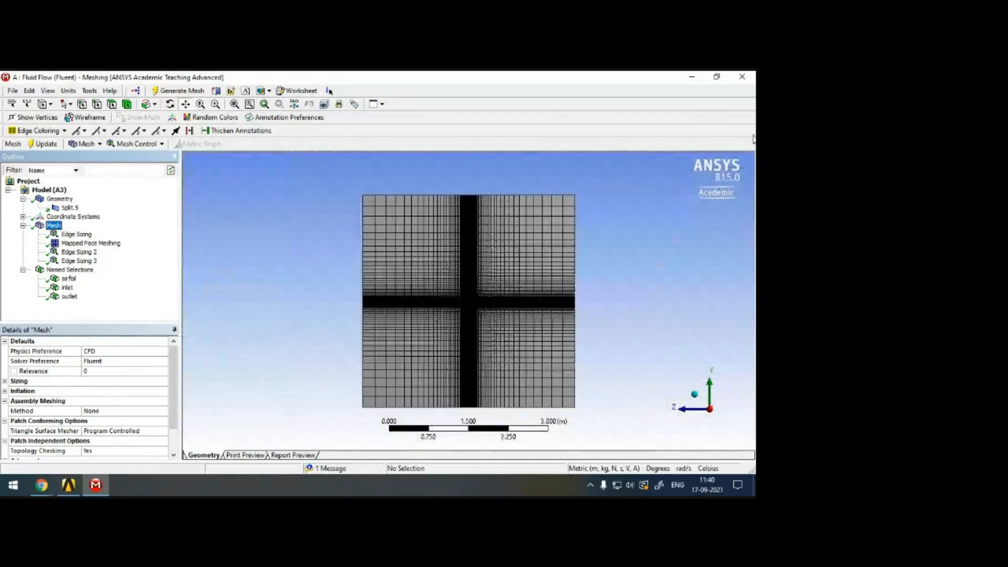
# Close Meshing, open the Setup cell in Fluent with serial processing, allow its firewall access and maximize the Fluent window.
pyautogui.click(747, 80)
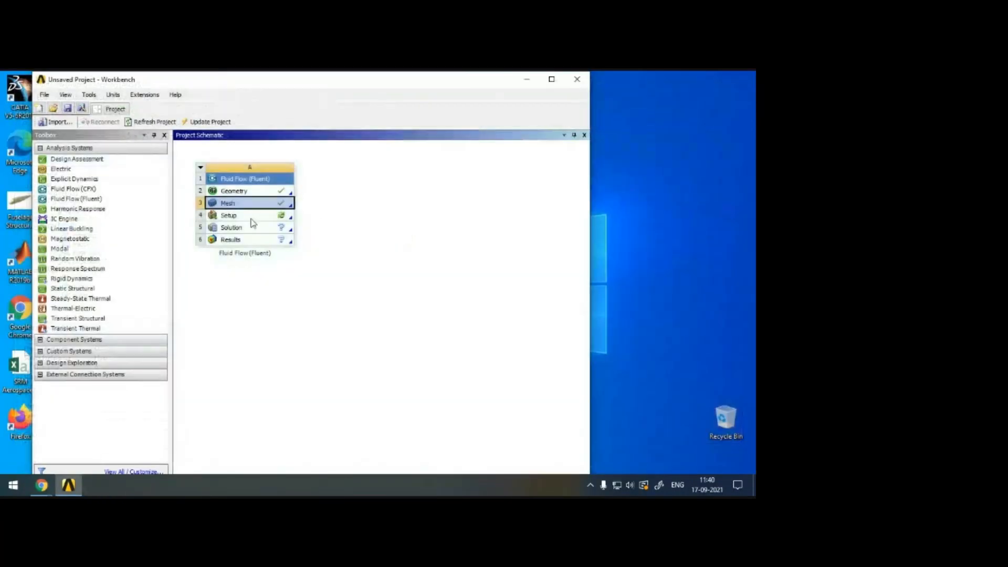
pyautogui.rightClick(249, 214)
pyautogui.click(288, 220)
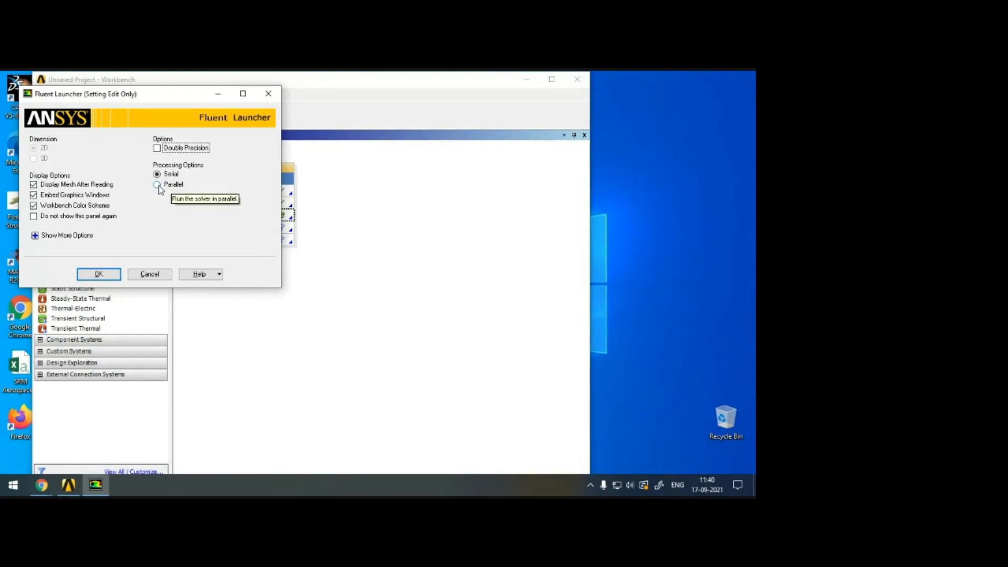
pyautogui.click(99, 274)
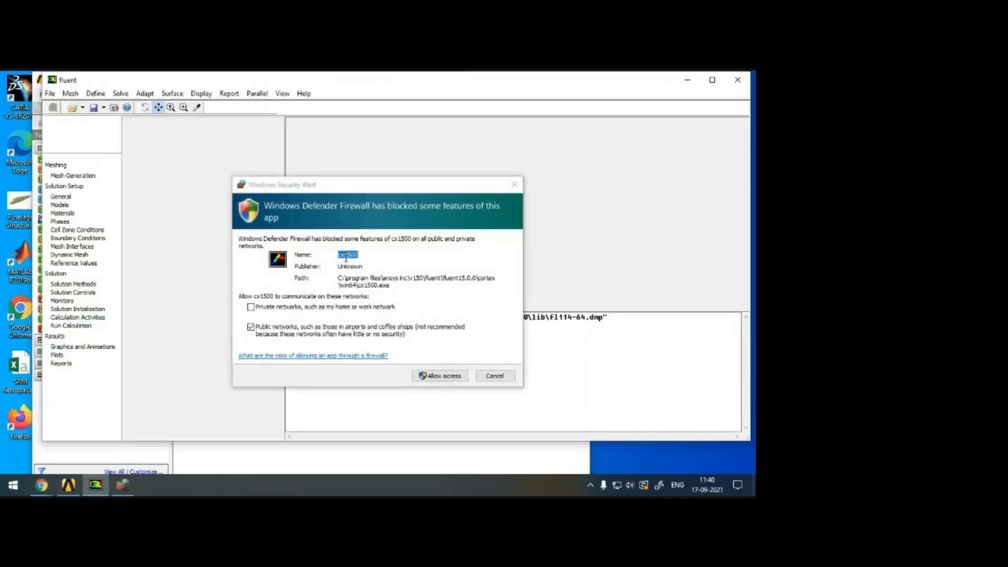
pyautogui.click(443, 377)
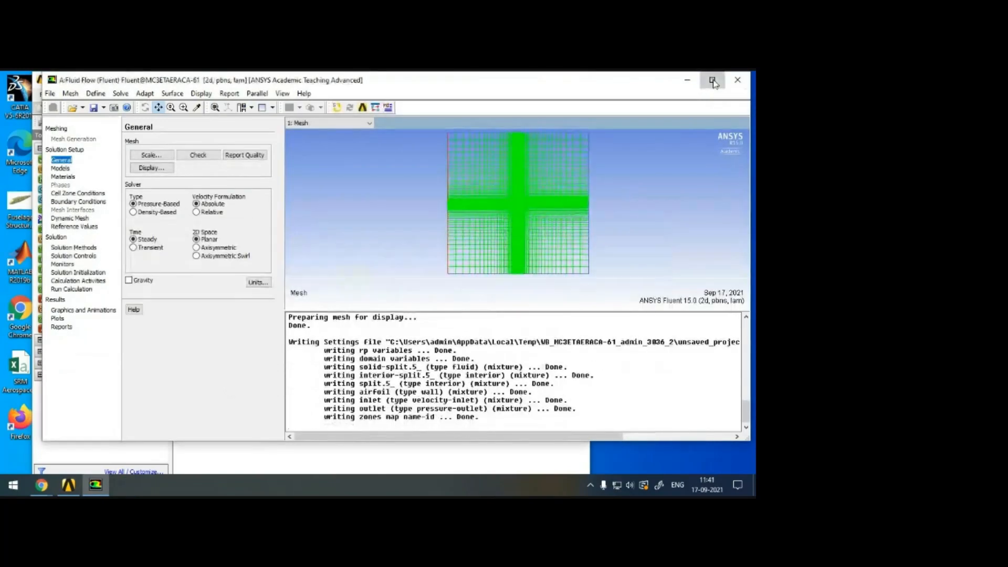
pyautogui.click(712, 82)
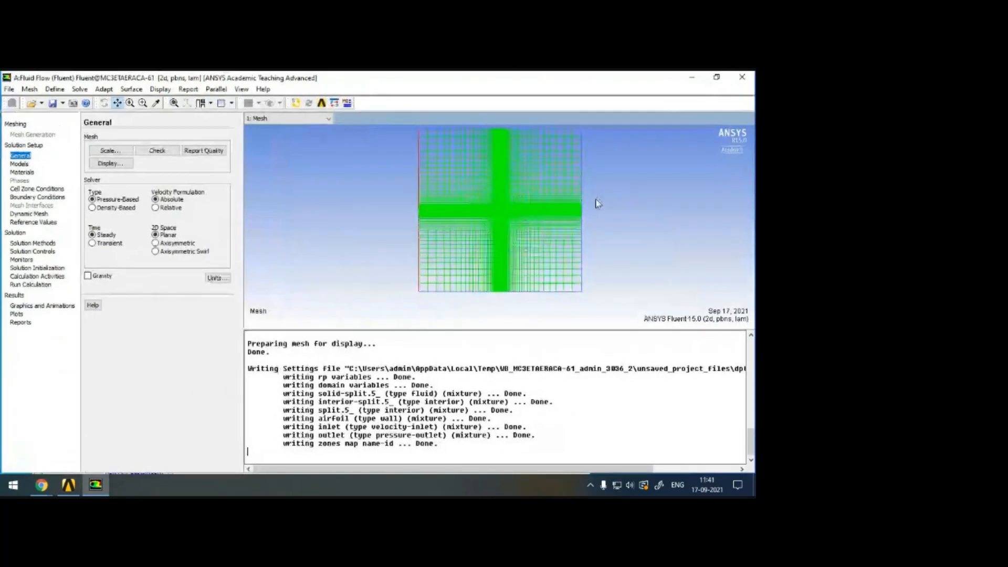
# Turn on the axes in the graphics window through the display options.
pyautogui.click(159, 89)
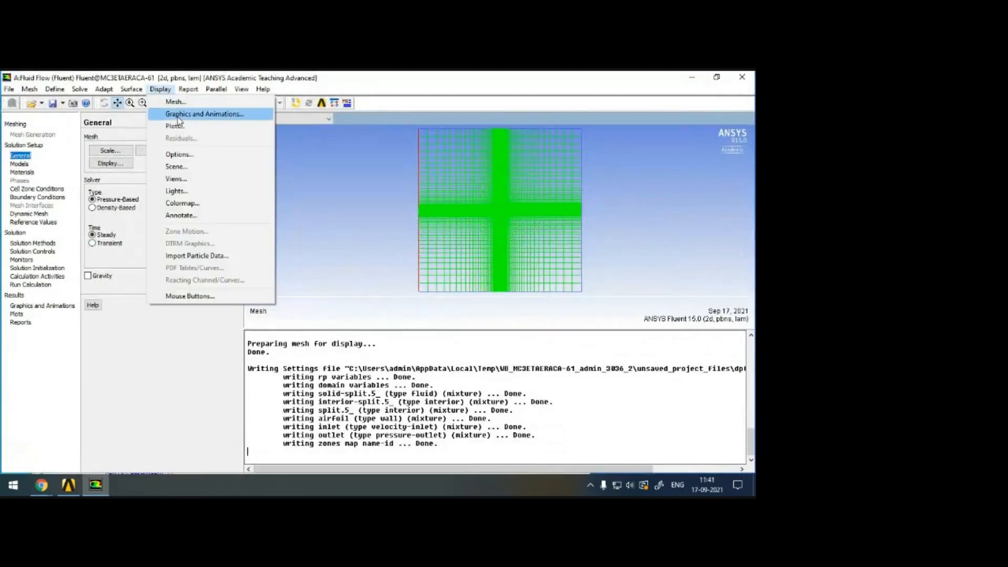
pyautogui.click(193, 166)
pyautogui.click(414, 306)
pyautogui.click(307, 386)
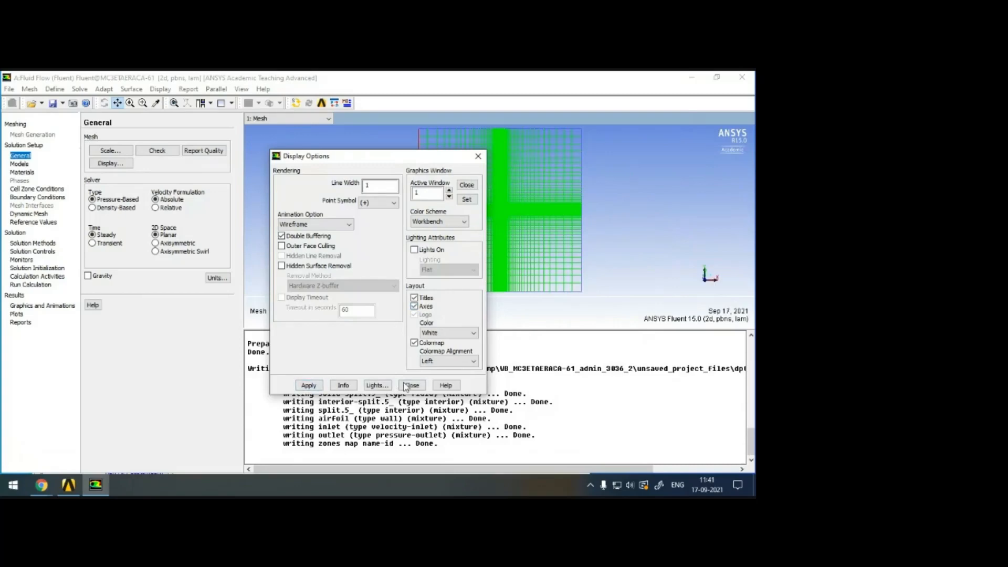
pyautogui.click(411, 386)
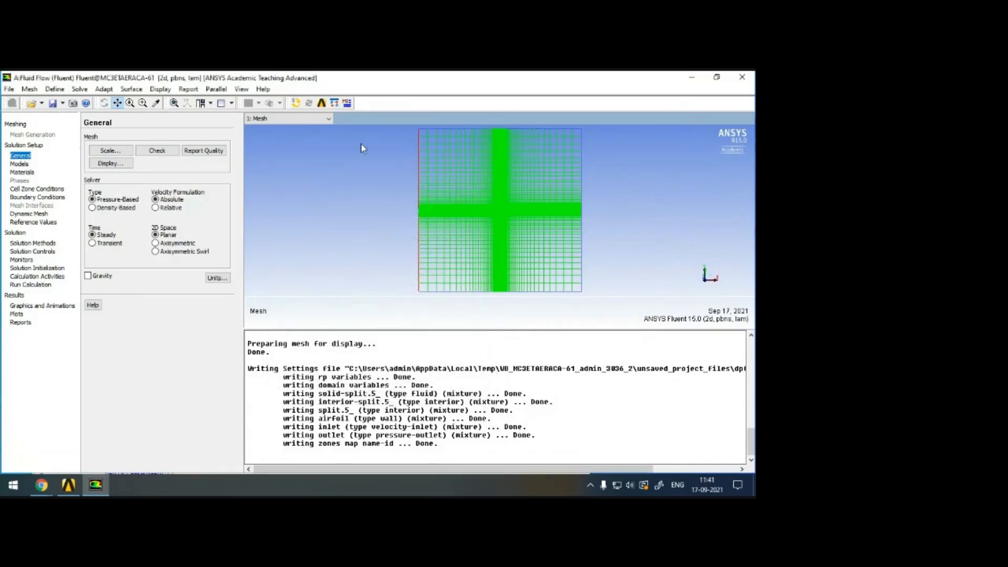
# Examine the imported mesh around the airfoil and set the solver type to Density-Based.
pyautogui.click(143, 103)
pyautogui.moveTo(476, 198); pyautogui.dragTo(558, 228)
pyautogui.moveTo(375, 190); pyautogui.dragTo(604, 248)
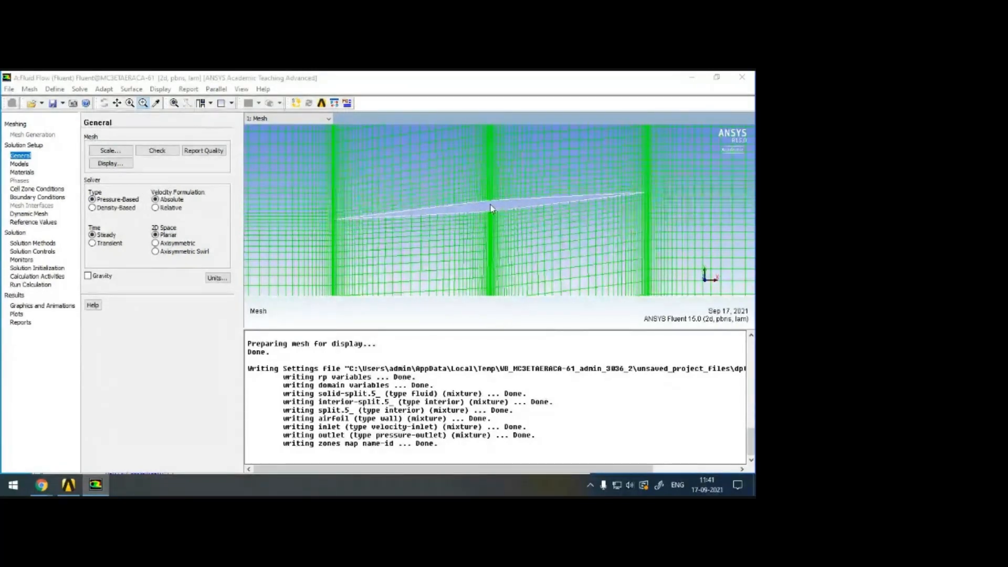
pyautogui.moveTo(321, 187); pyautogui.dragTo(654, 236)
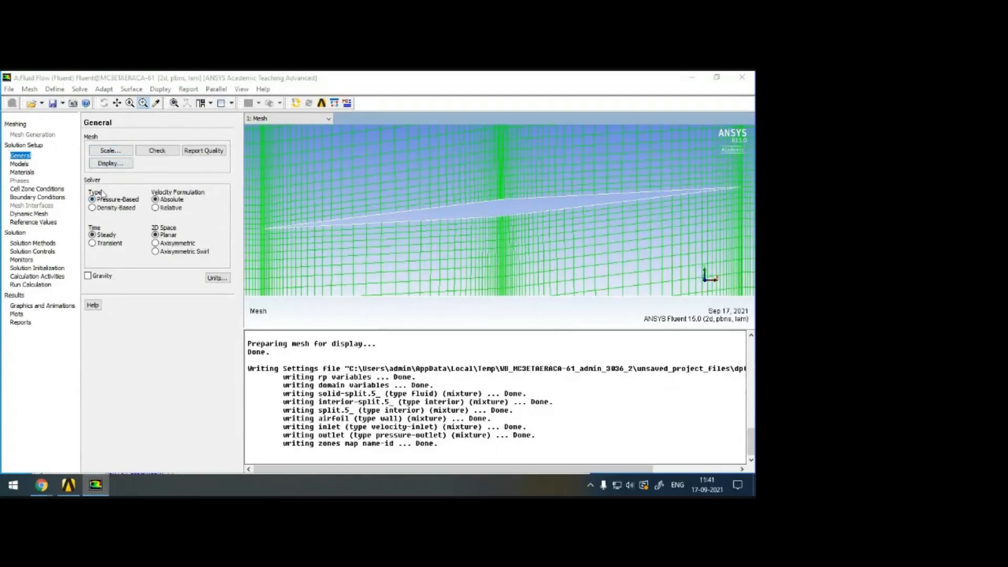
pyautogui.click(92, 208)
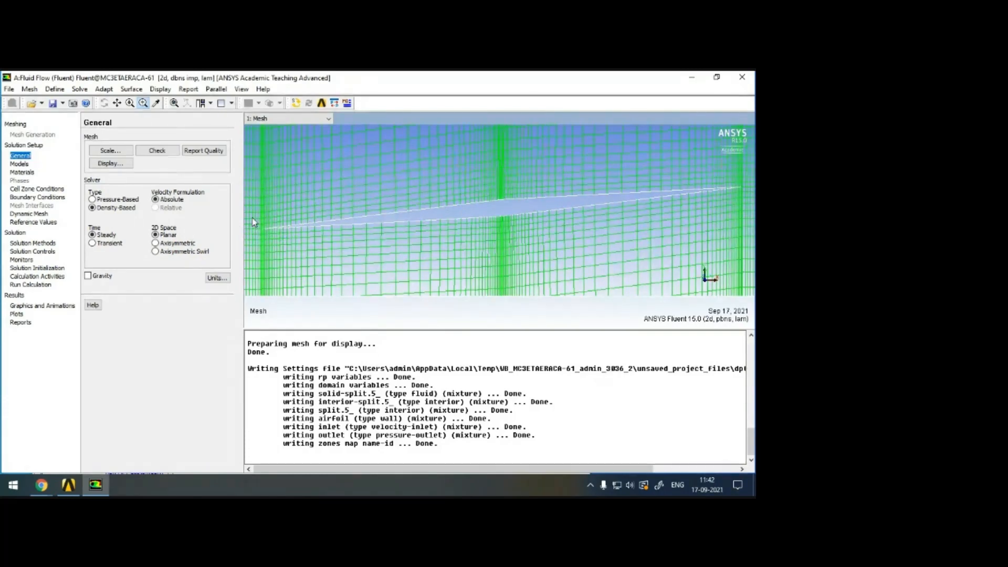
# Enable the energy equation among the solution models.
pyautogui.click(18, 164)
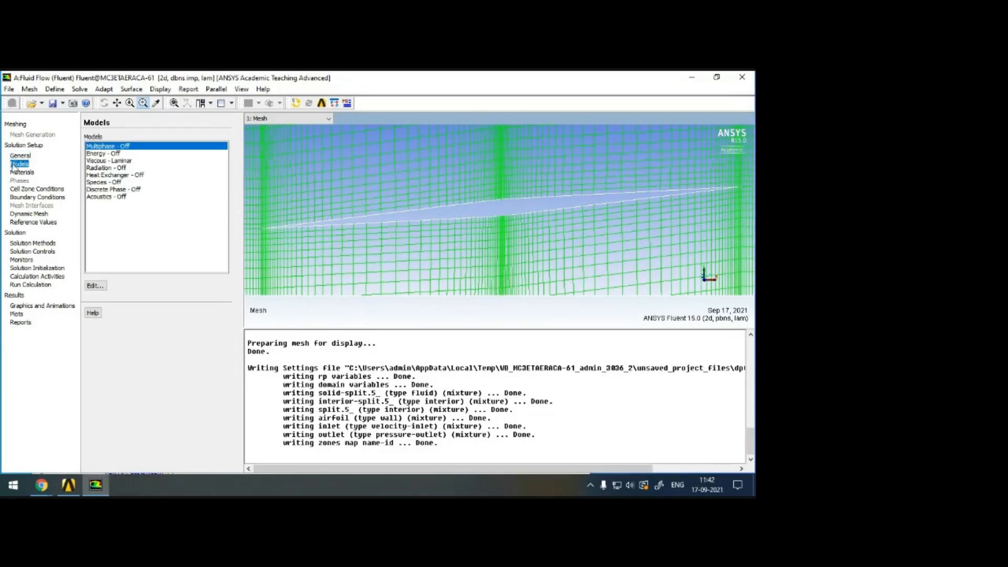
pyautogui.doubleClick(104, 154)
pyautogui.click(87, 287)
pyautogui.click(65, 309)
# Set the viscous model to k-omega (2 eqn) with the SST variant.
pyautogui.click(111, 162)
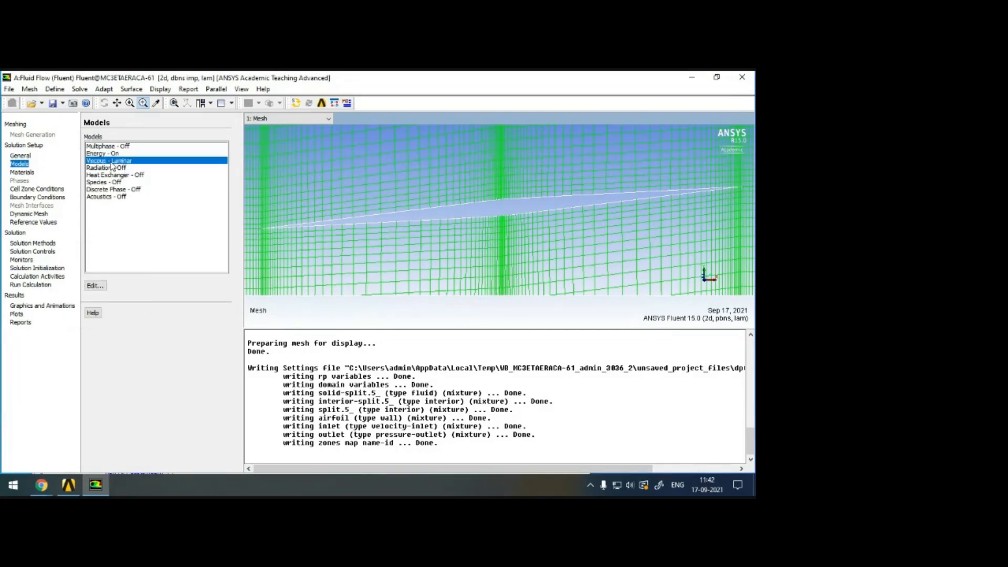
pyautogui.doubleClick(113, 163)
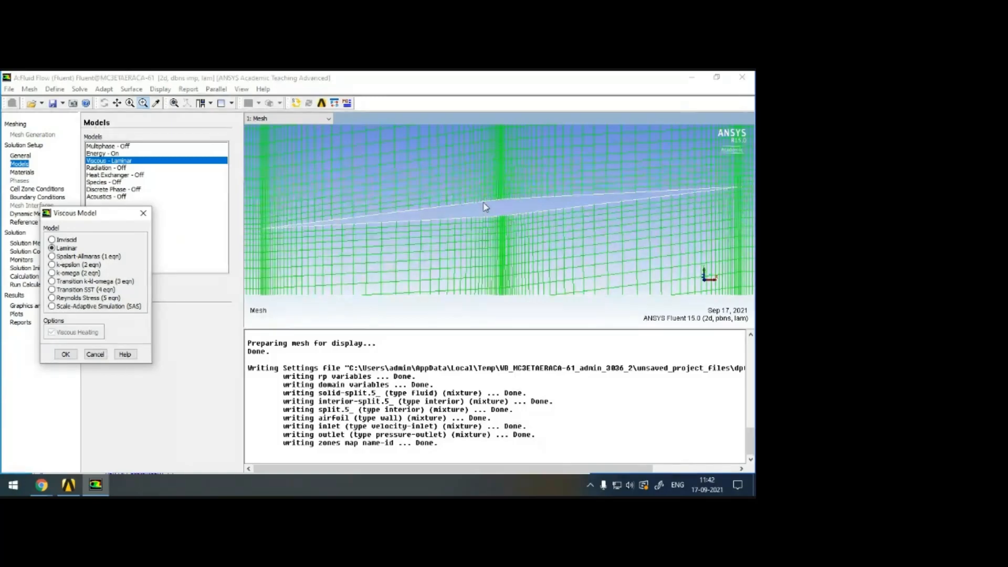
pyautogui.click(67, 273)
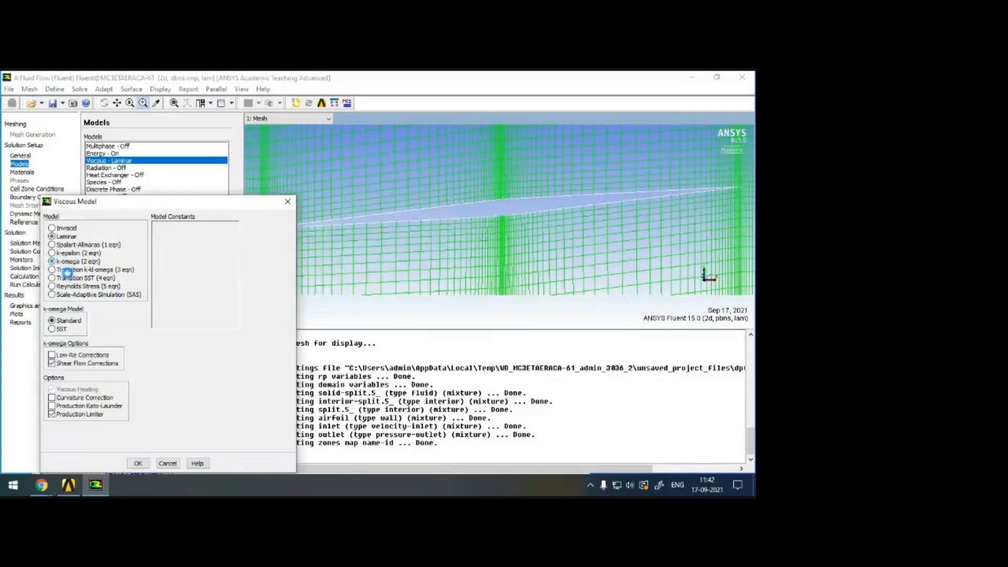
pyautogui.click(62, 330)
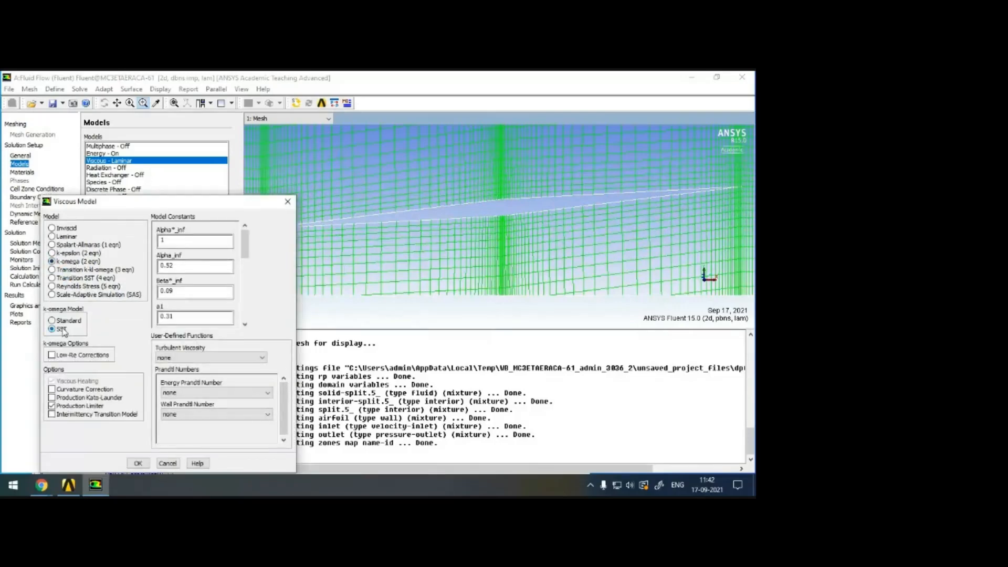
pyautogui.click(138, 464)
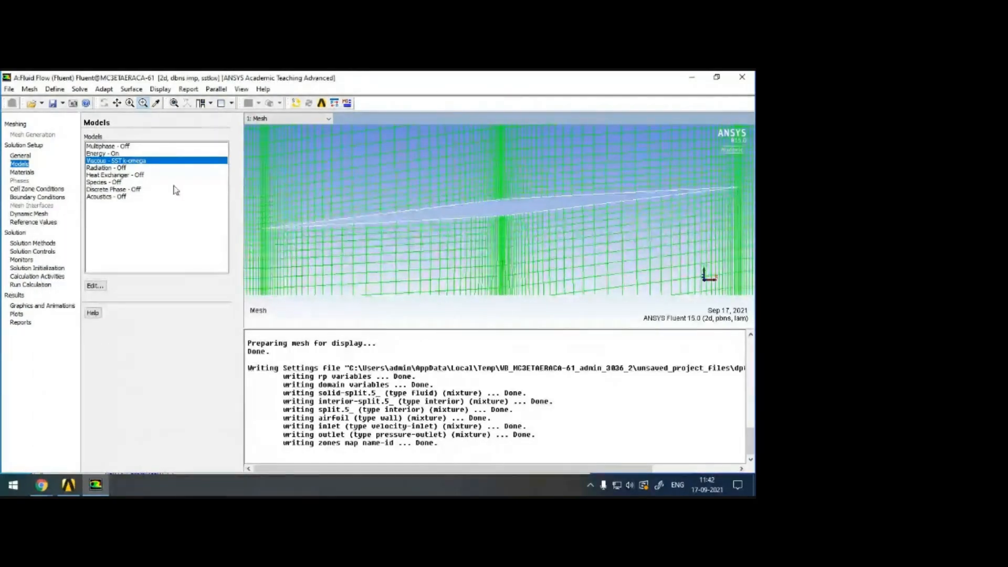
# Edit the fluid material air to use ideal-gas density and Sutherland viscosity, and save the change.
pyautogui.click(21, 172)
pyautogui.click(100, 154)
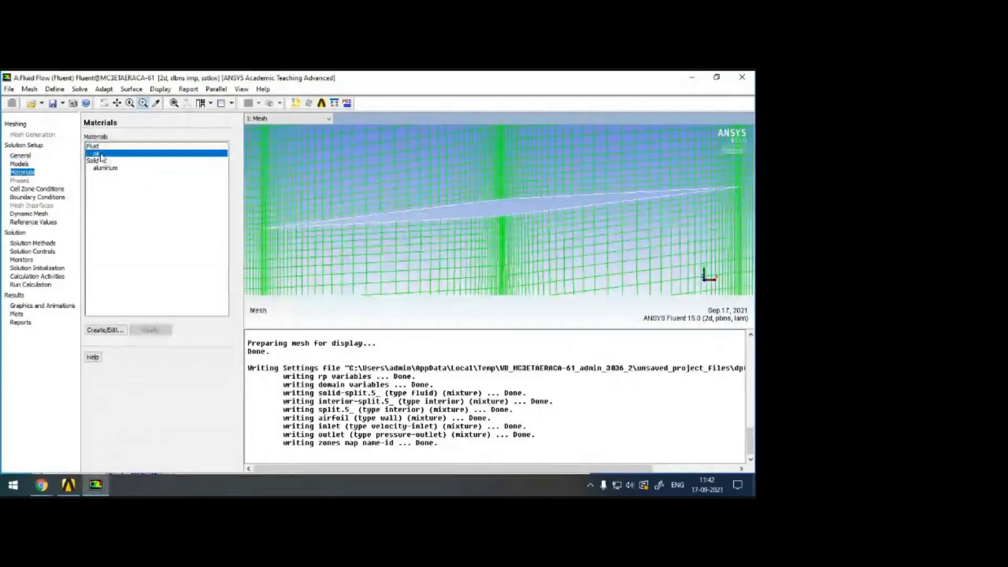
pyautogui.click(105, 330)
pyautogui.click(119, 310)
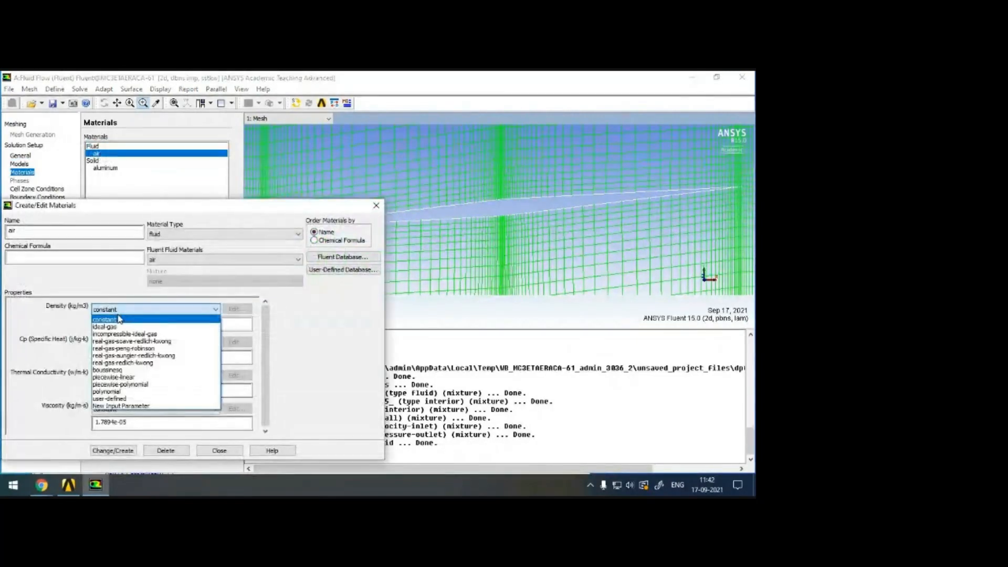
pyautogui.click(121, 327)
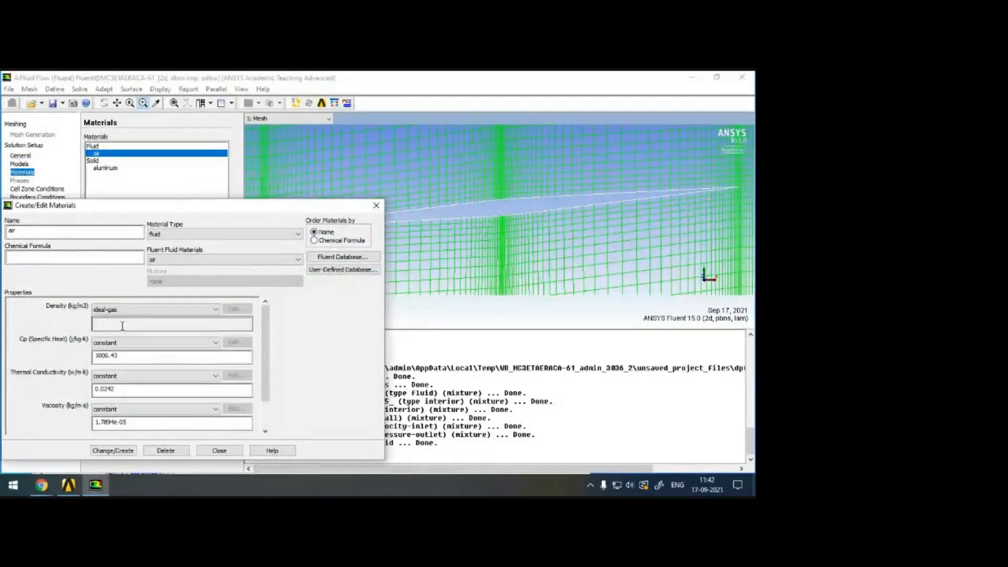
pyautogui.click(120, 409)
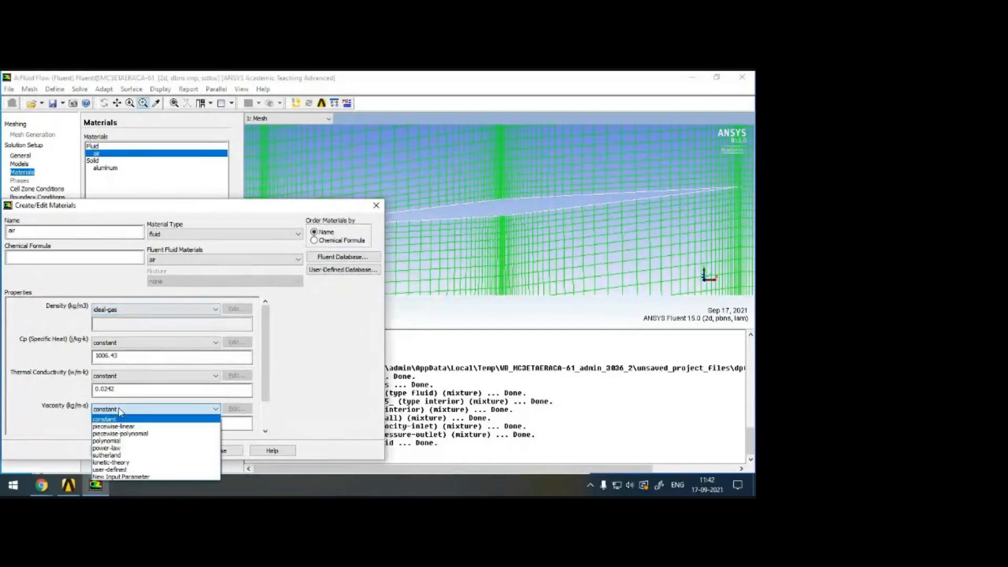
pyautogui.click(107, 455)
pyautogui.click(120, 458)
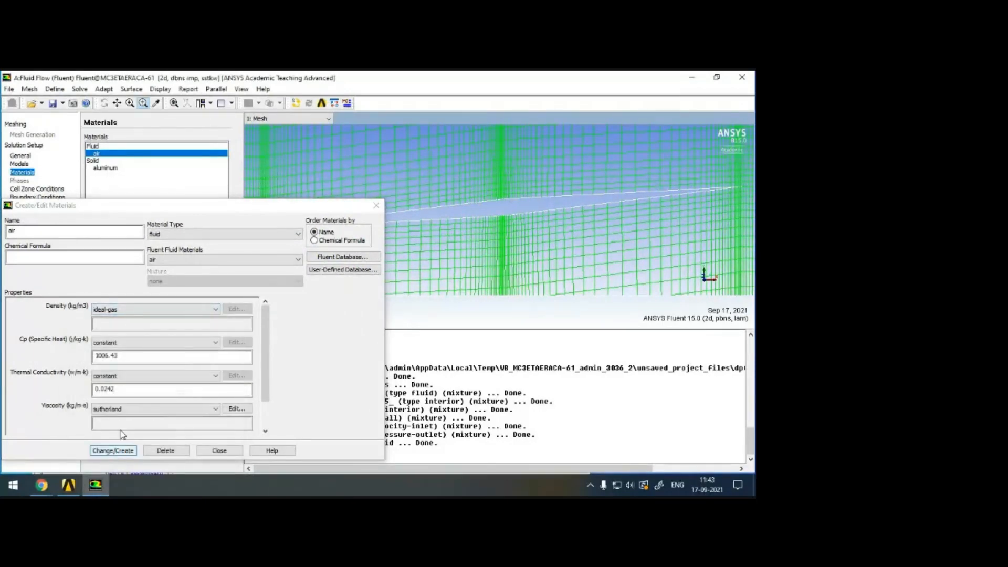
pyautogui.click(113, 450)
pyautogui.click(218, 451)
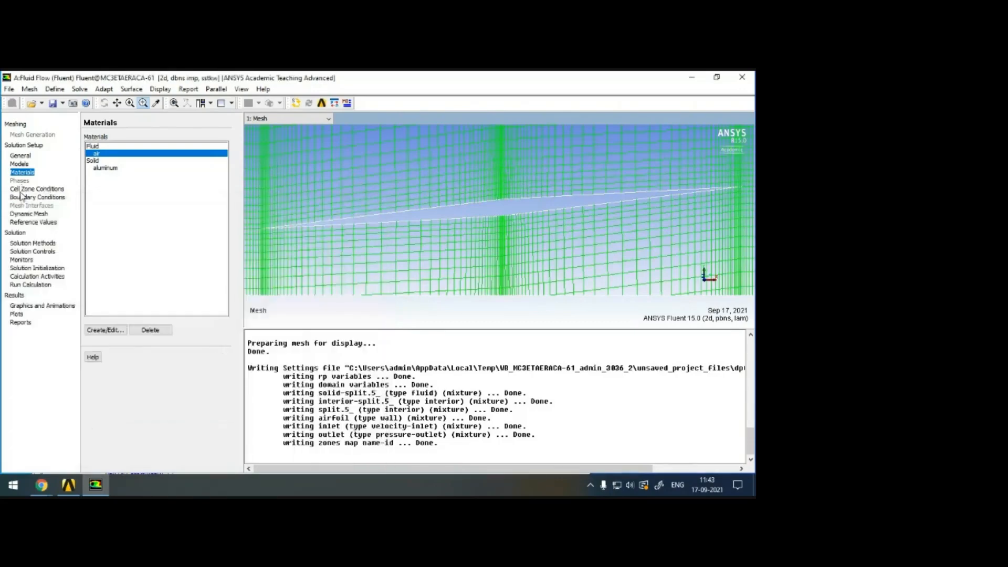
# Edit the inlet zone's velocity-inlet condition and set its velocity specification method to Magnitude and Direction.
pyautogui.click(36, 197)
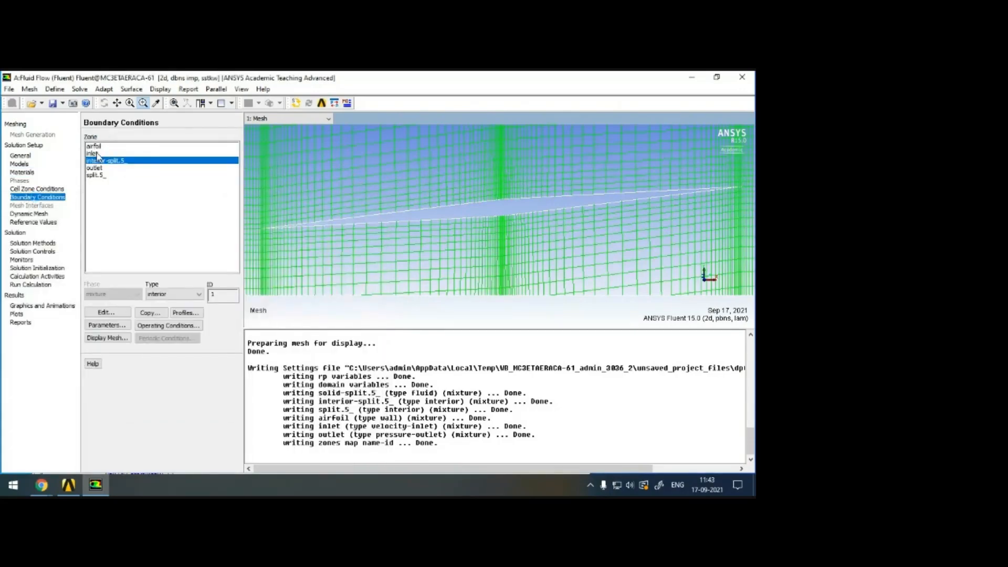
pyautogui.click(95, 146)
pyautogui.click(99, 154)
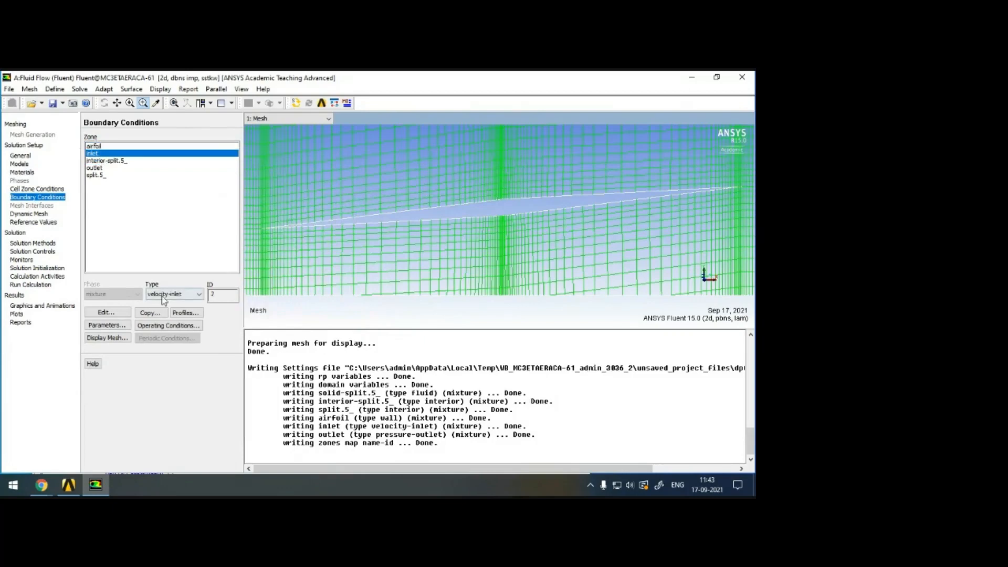
pyautogui.scroll(-3, 540, 252)
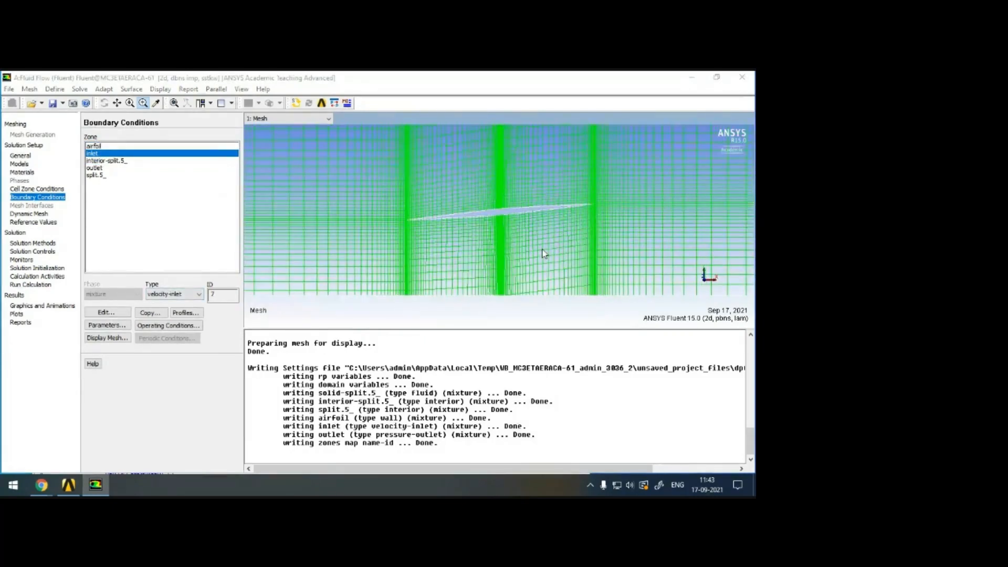
pyautogui.scroll(-4, 524, 236)
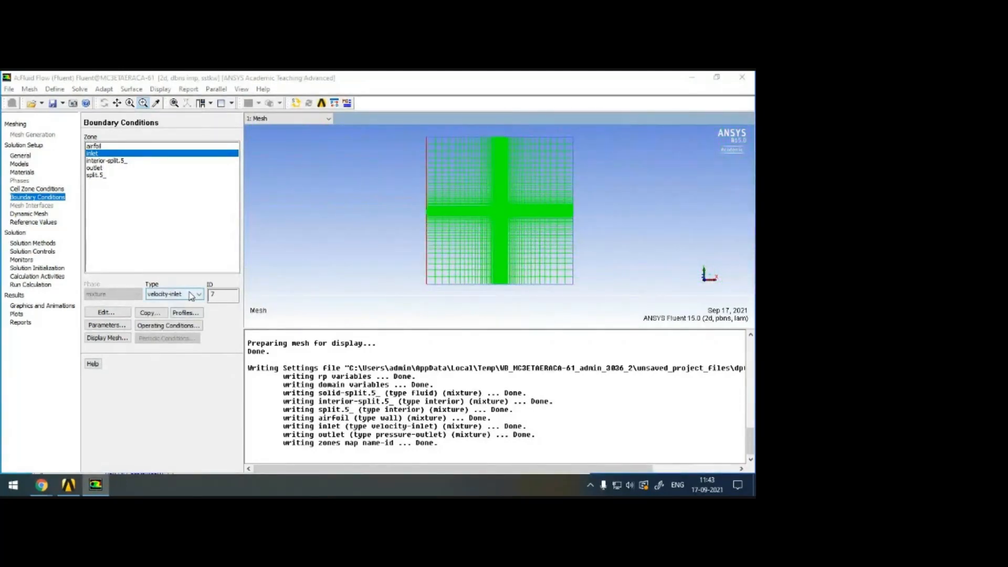
pyautogui.click(107, 314)
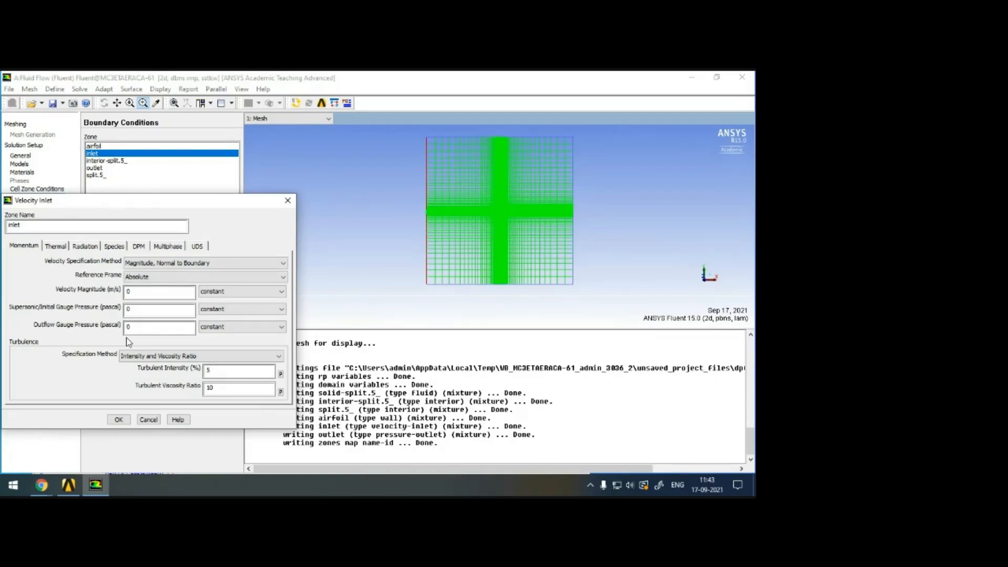
pyautogui.click(136, 295)
pyautogui.click(165, 263)
pyautogui.click(178, 272)
pyautogui.moveTo(183, 195); pyautogui.dragTo(200, 152)
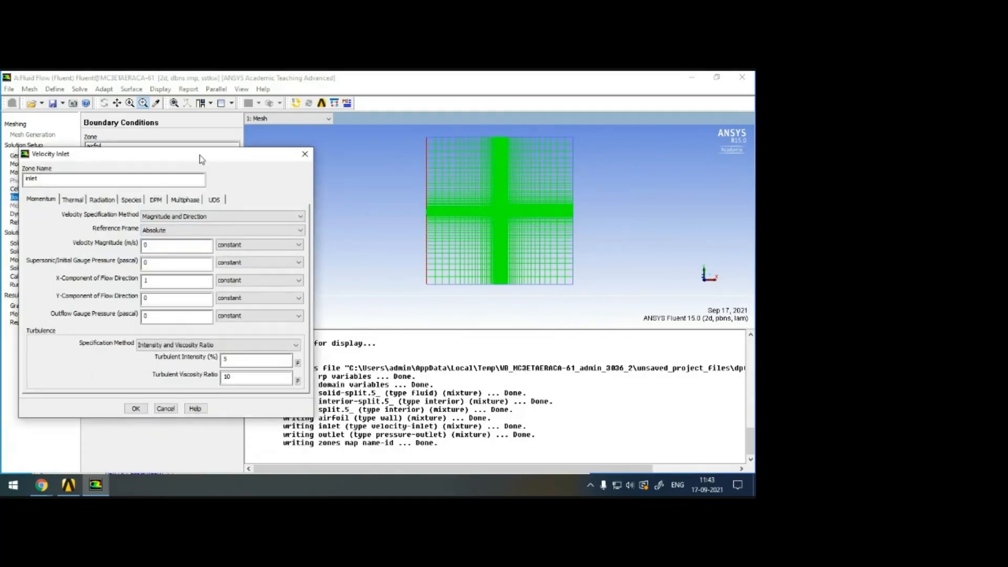
pyautogui.click(42, 486)
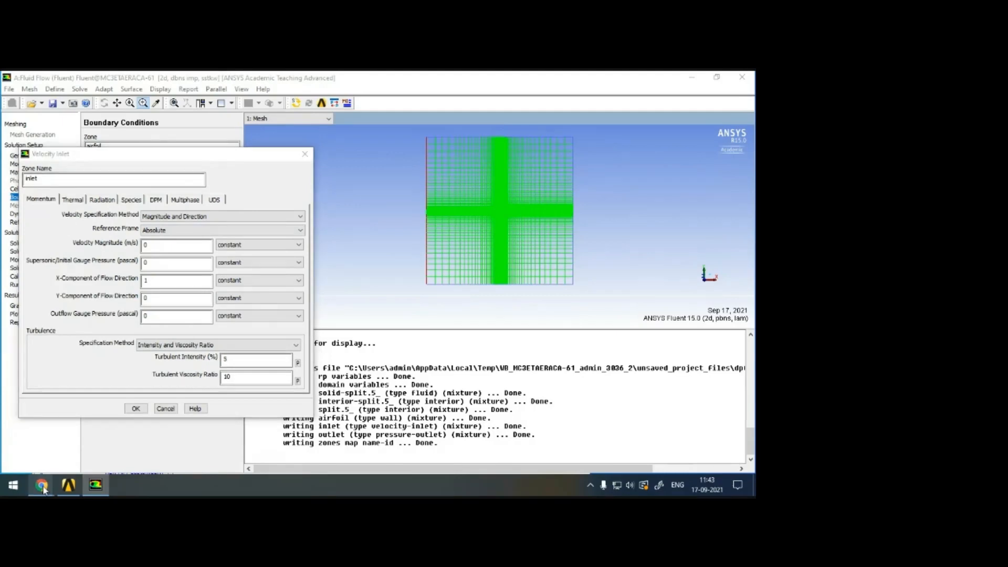
pyautogui.click(60, 403)
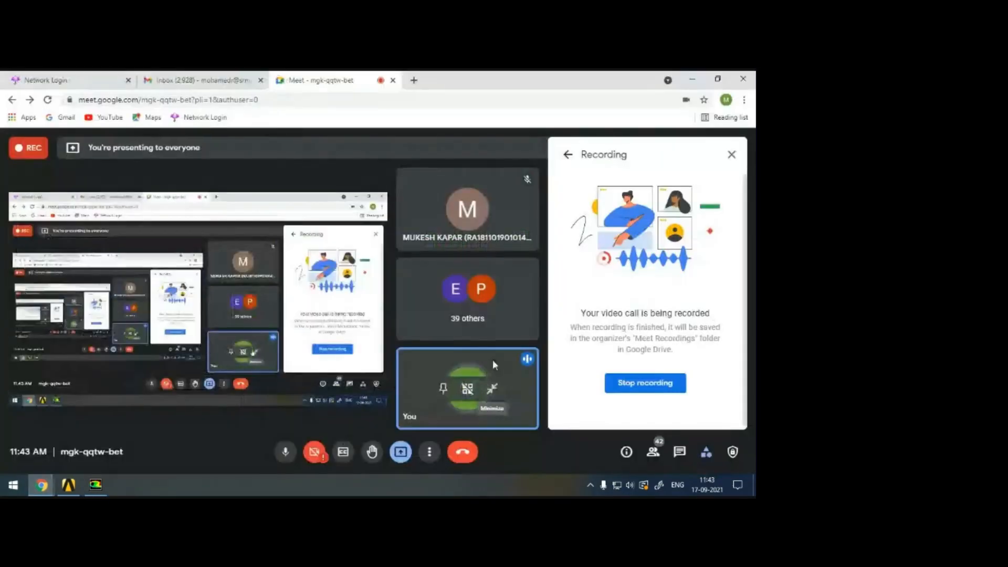
pyautogui.click(692, 80)
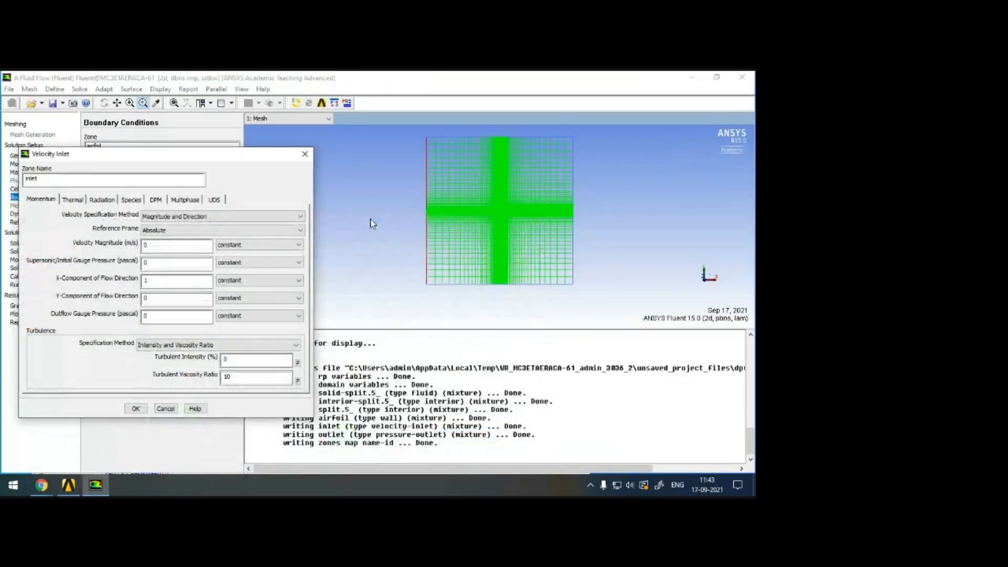
# Give the inlet a velocity magnitude of 1320 m/s and an X-component of flow direction of -1.
pyautogui.moveTo(154, 246); pyautogui.dragTo(104, 238)
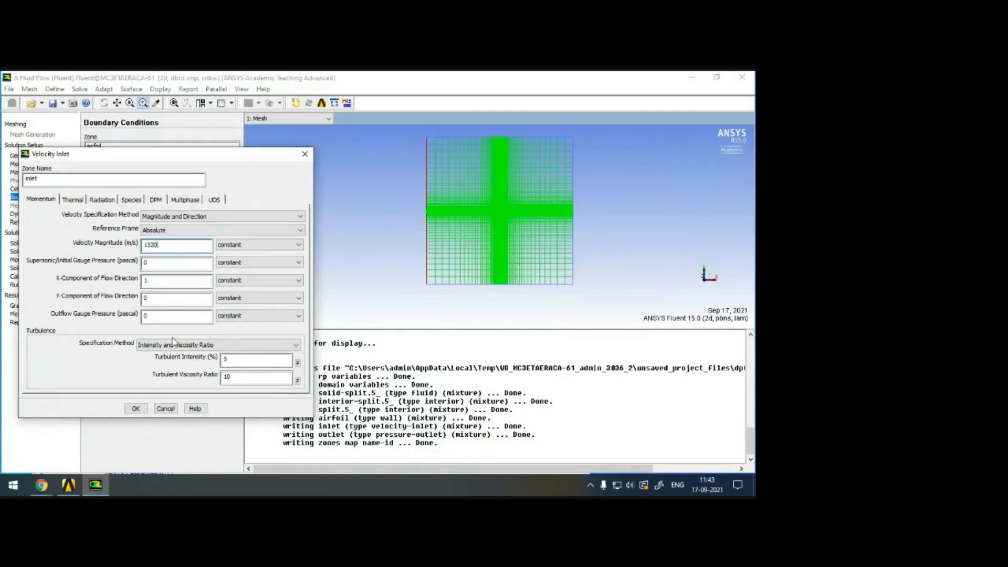
pyautogui.click(145, 281)
pyautogui.click(141, 410)
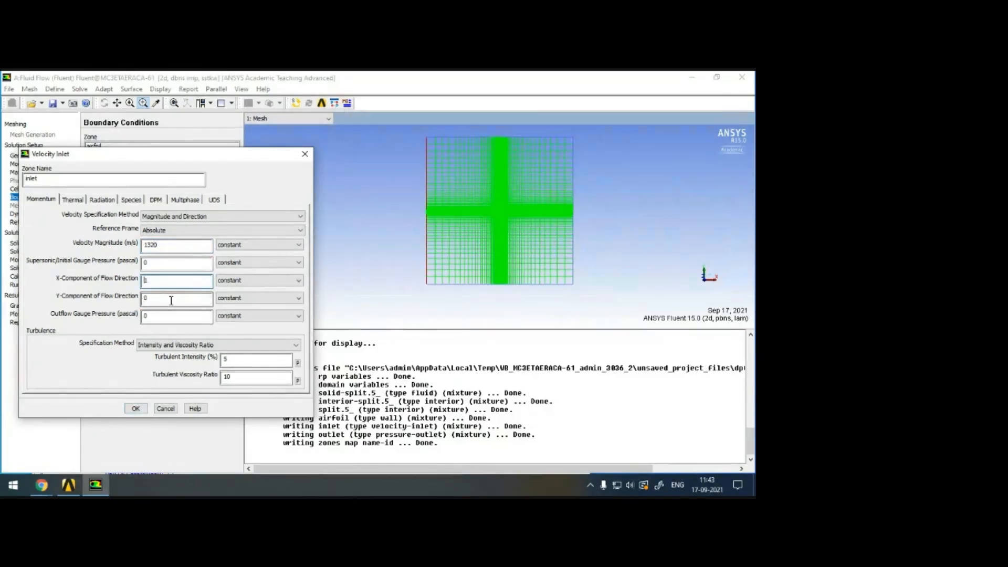
pyautogui.write('-')
pyautogui.click(136, 409)
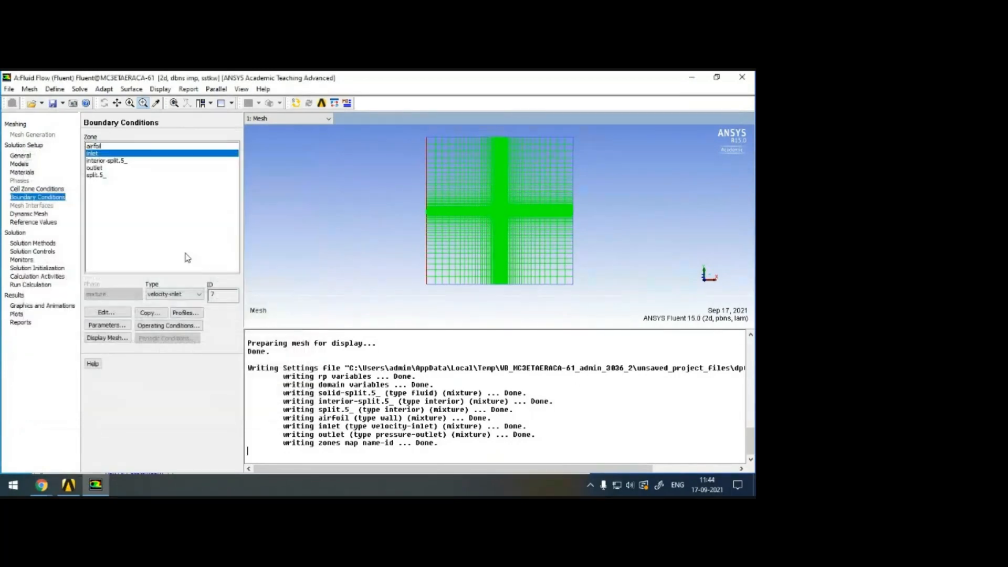
# Change the inlet's boundary type to pressure-far-field and set its Mach number to 3.
pyautogui.click(181, 294)
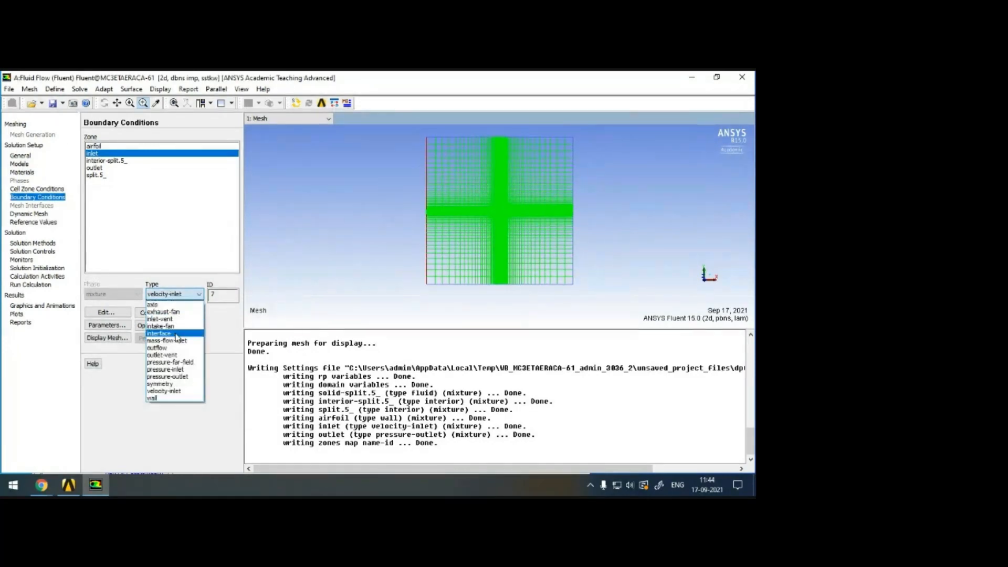
pyautogui.click(165, 363)
pyautogui.click(156, 312)
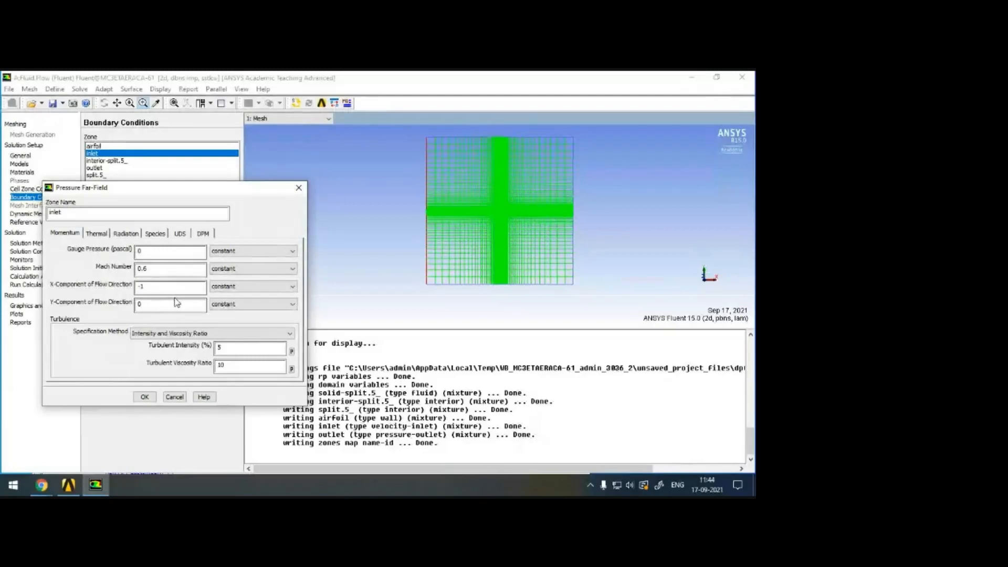
pyautogui.moveTo(175, 268); pyautogui.dragTo(96, 266)
pyautogui.write('3')
pyautogui.click(145, 397)
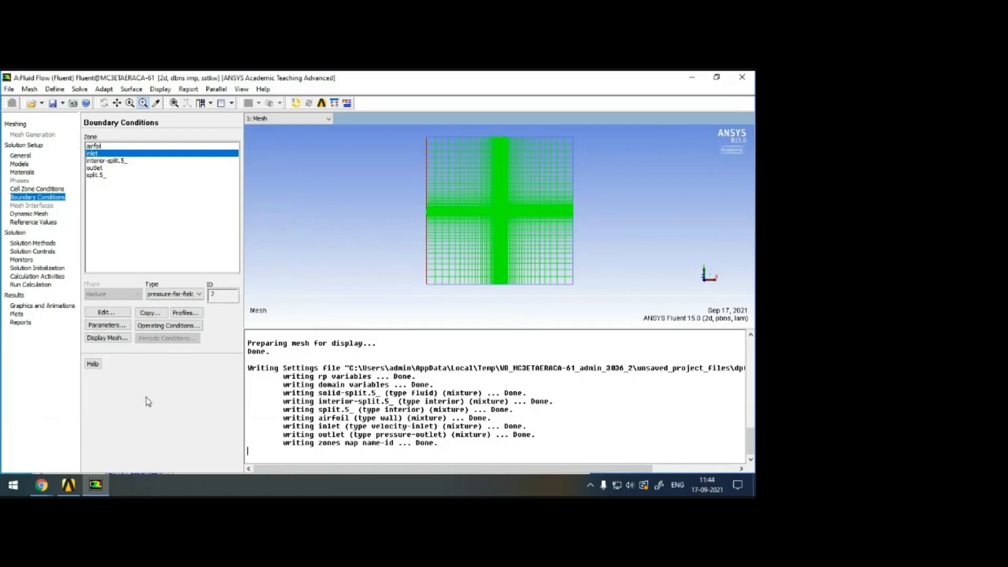
# Inspect the outlet zone's pressure-outlet settings for gauge pressure and turbulence, and close them.
pyautogui.click(100, 168)
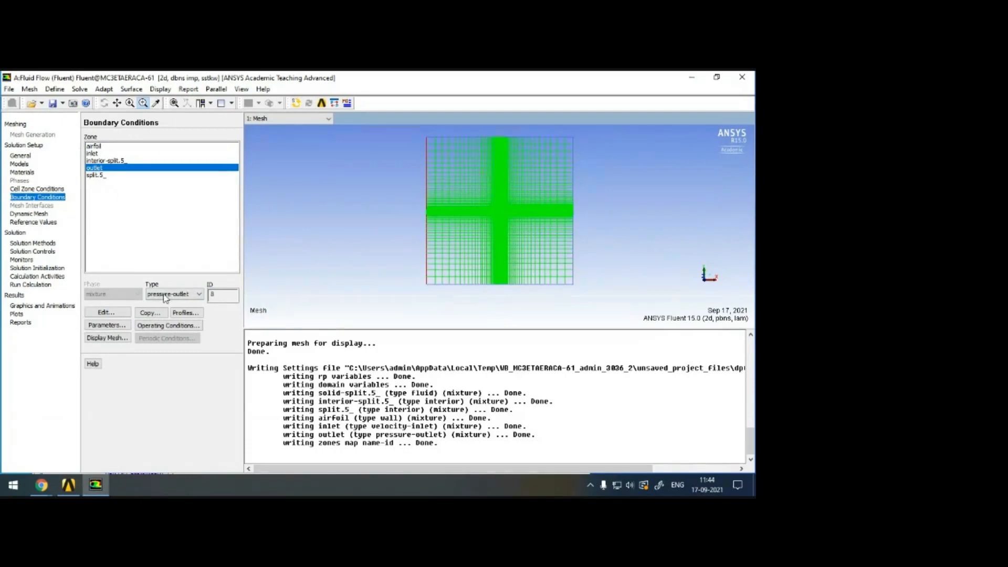
pyautogui.click(105, 313)
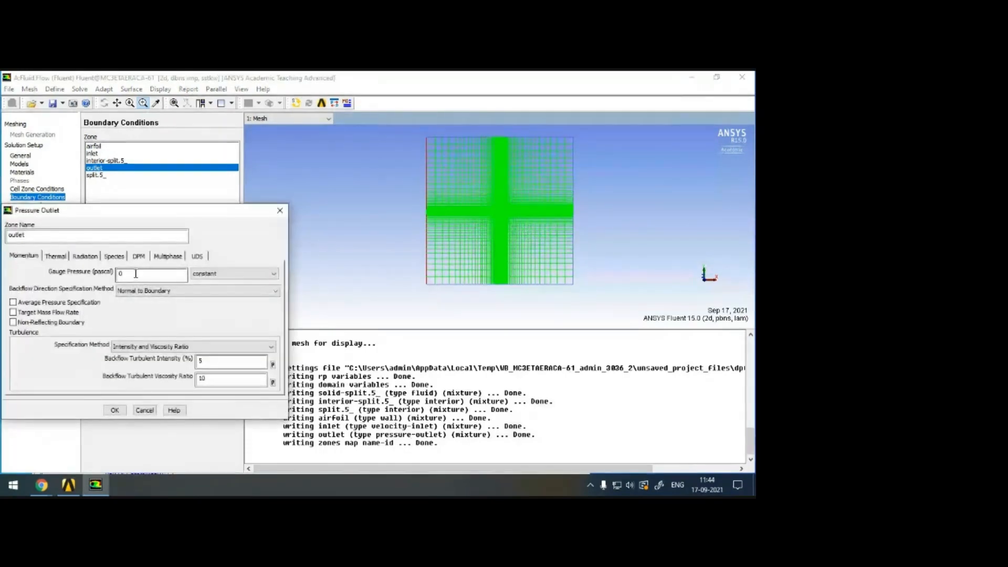
pyautogui.click(280, 210)
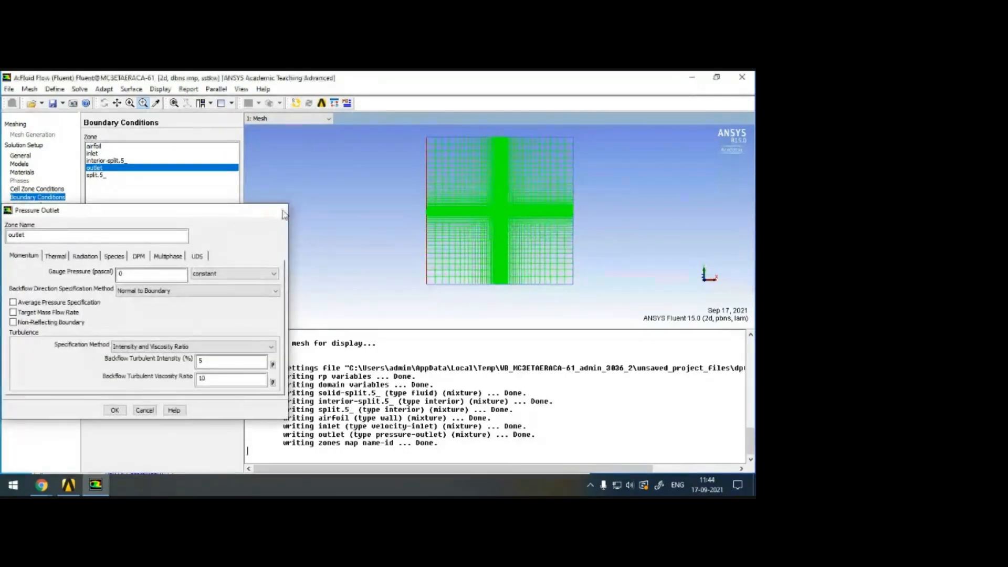
# Compute the reference values from the inlet zone.
pyautogui.click(33, 222)
pyautogui.click(126, 146)
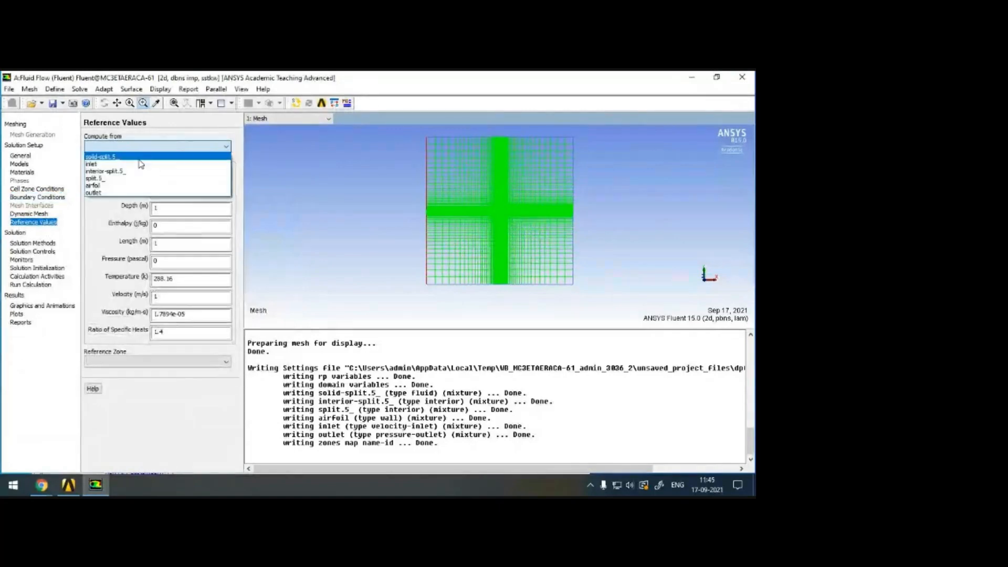
pyautogui.click(117, 165)
# Review the solution methods, the solution controls and the residual monitors' convergence criteria.
pyautogui.click(41, 243)
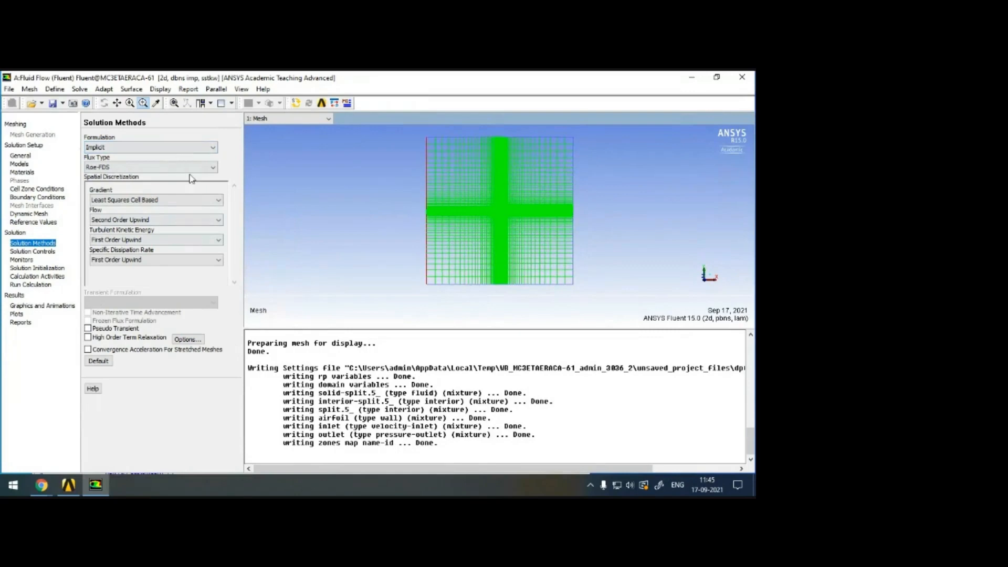
pyautogui.click(24, 252)
pyautogui.click(22, 259)
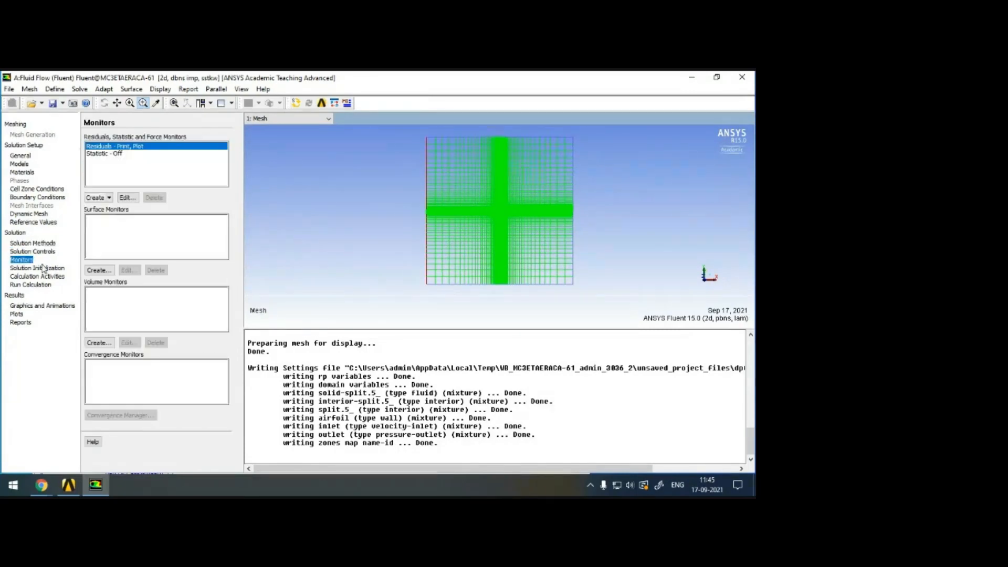
pyautogui.click(128, 198)
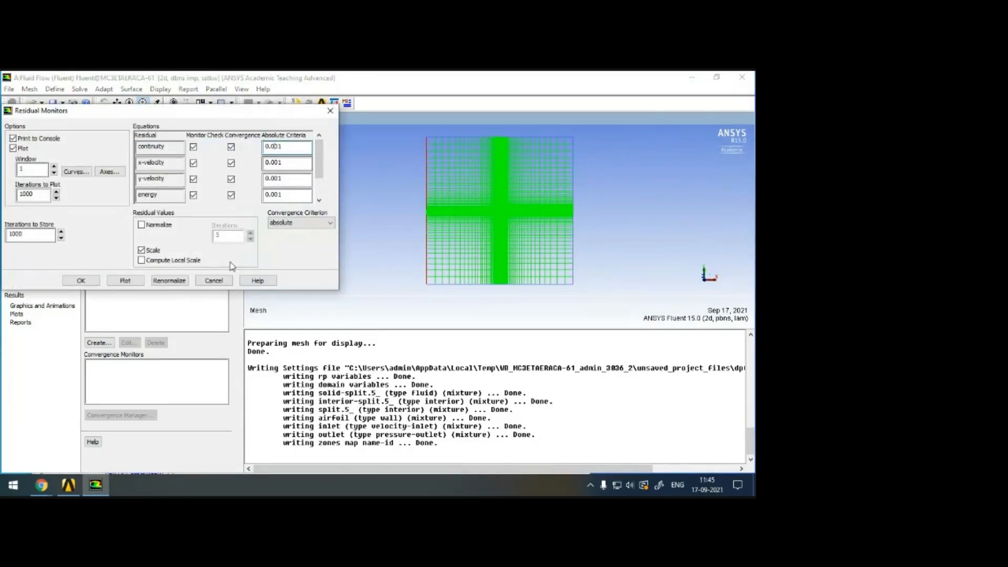
pyautogui.click(216, 281)
# Create a drag monitor on the airfoil wall with console printing, plotting, file writing and per-zone output enabled.
pyautogui.click(110, 197)
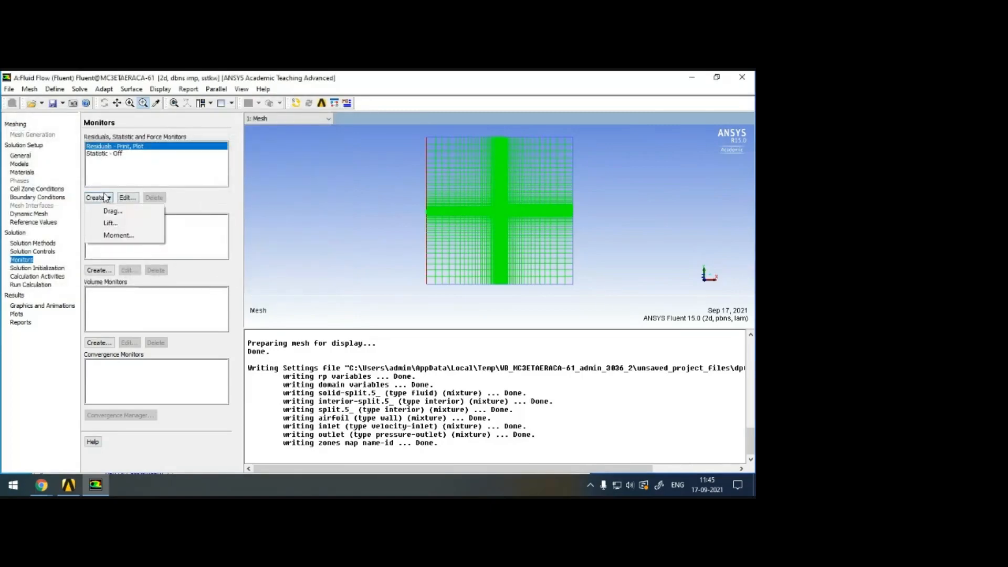
pyautogui.click(105, 206)
pyautogui.click(265, 206)
pyautogui.click(265, 216)
pyautogui.click(265, 250)
pyautogui.click(265, 287)
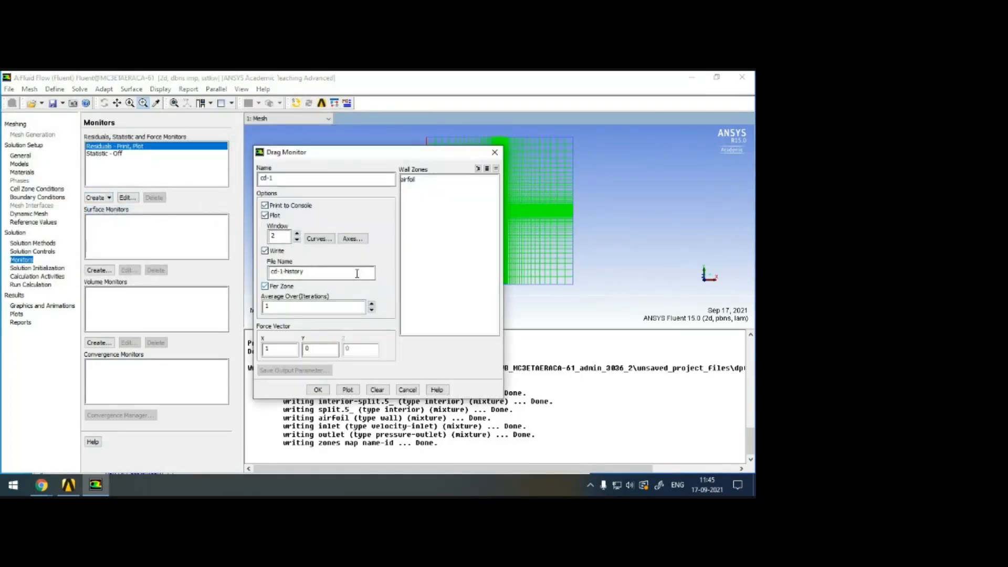
pyautogui.click(411, 181)
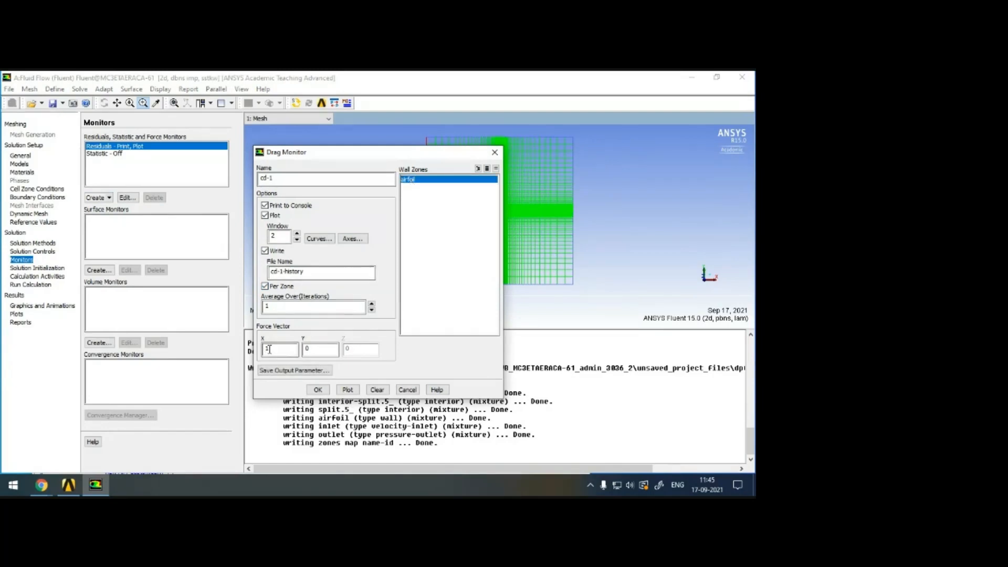
pyautogui.click(321, 390)
# Create a lift monitor on the airfoil wall with console printing, plotting, file writing and per-zone output enabled.
pyautogui.click(103, 198)
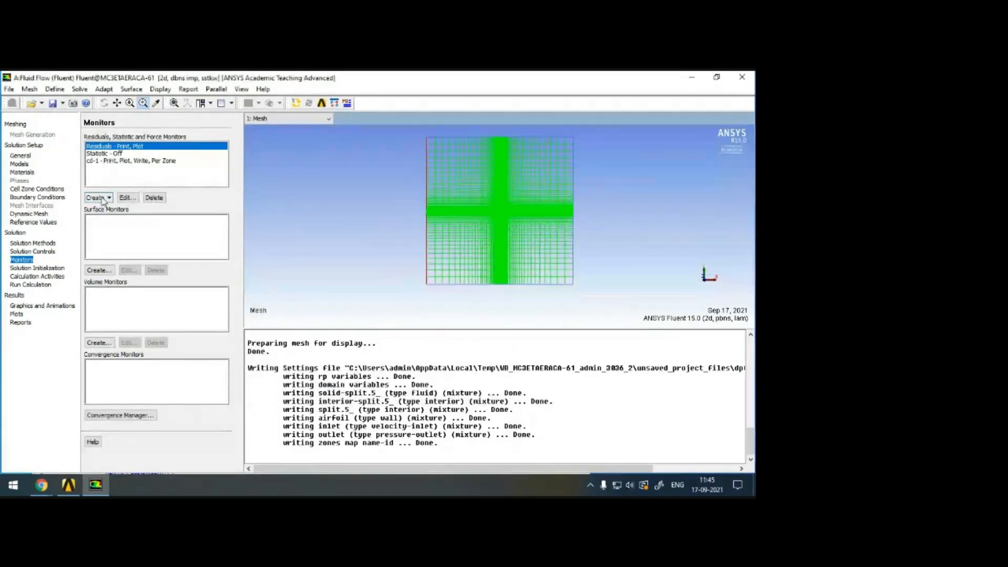
pyautogui.click(108, 223)
pyautogui.click(293, 206)
pyautogui.click(278, 216)
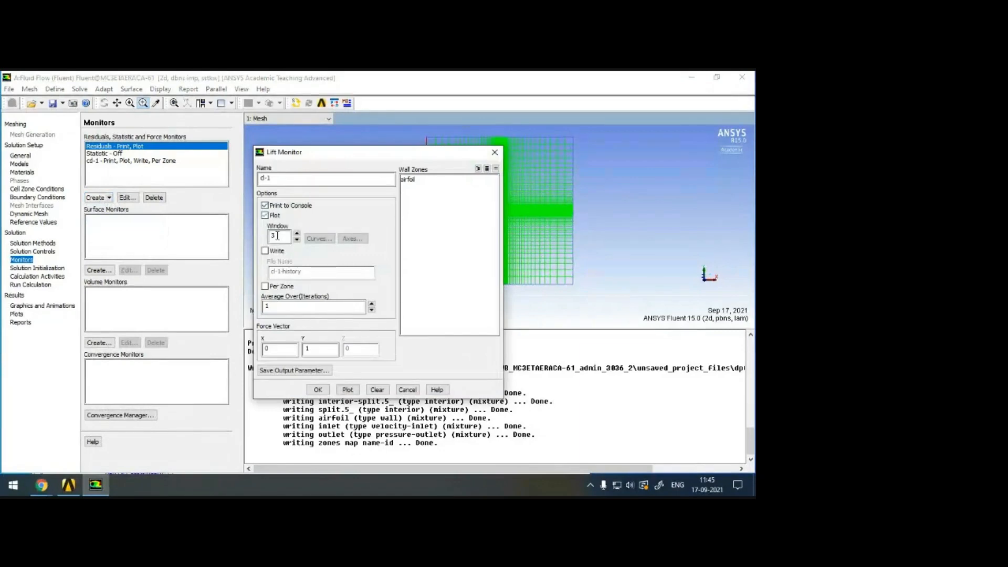
pyautogui.click(277, 251)
pyautogui.click(288, 288)
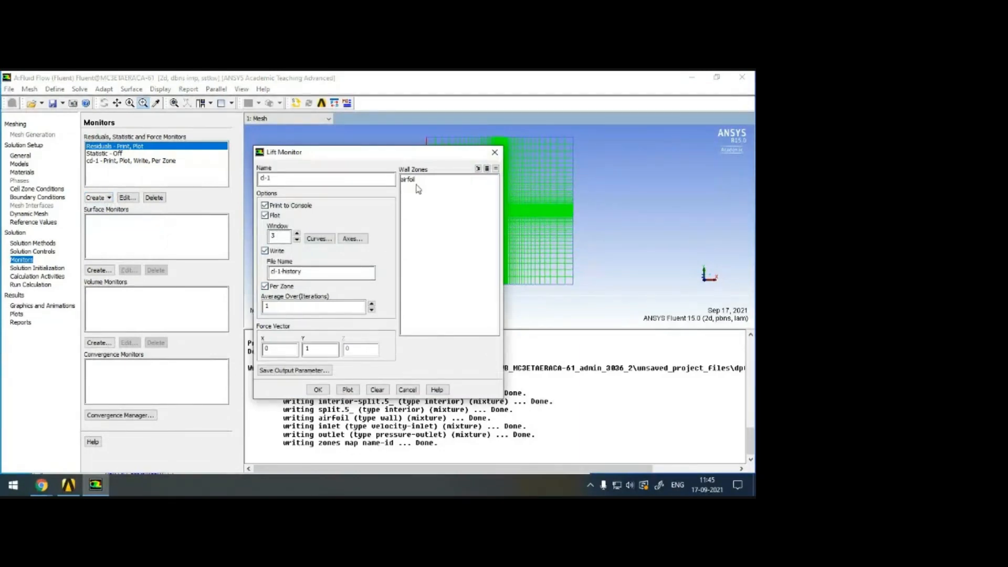
pyautogui.click(415, 180)
pyautogui.click(319, 389)
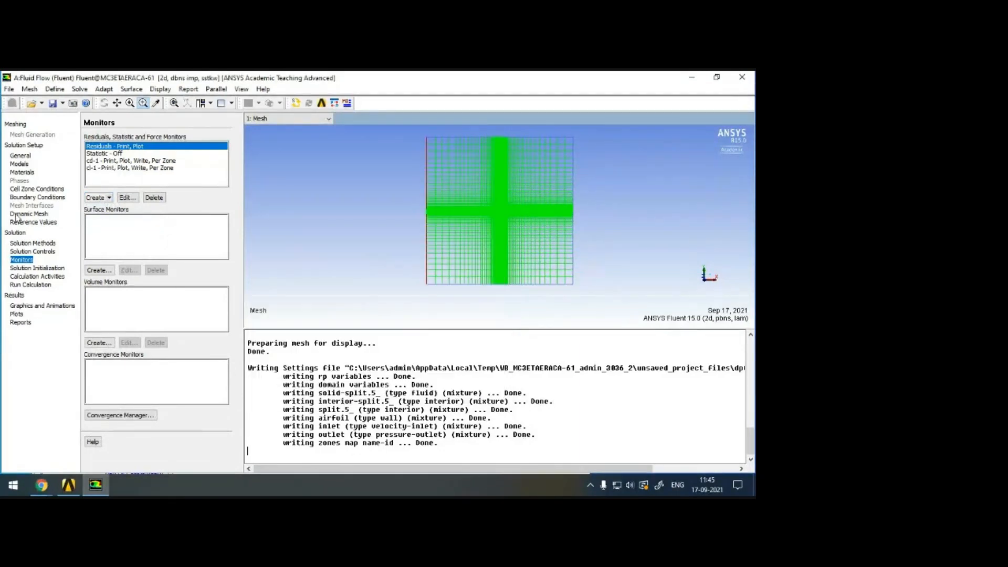
# Initialize the solution with standard initialization, computing the initial values from the inlet.
pyautogui.click(50, 268)
pyautogui.click(121, 157)
pyautogui.click(141, 181)
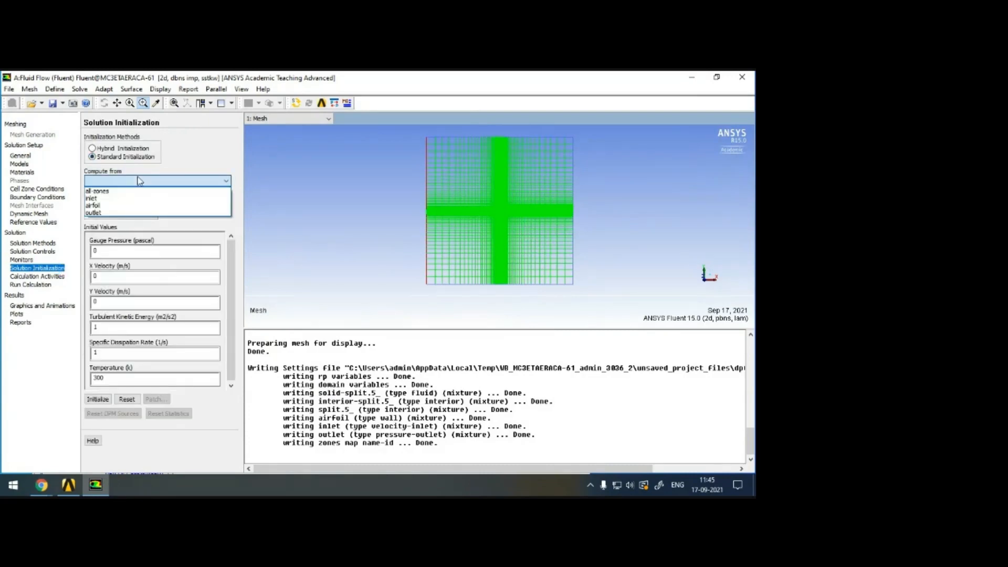
pyautogui.click(144, 197)
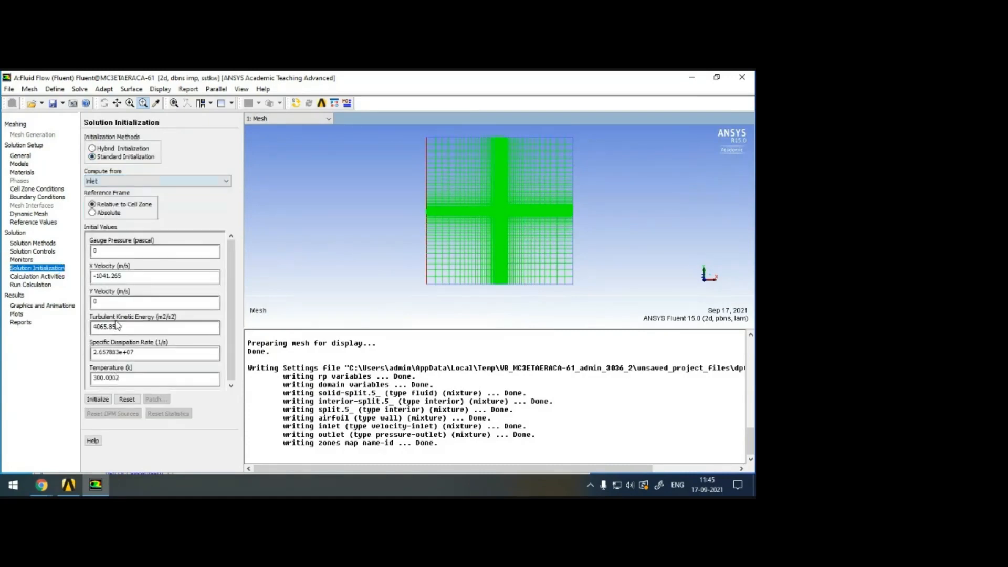
pyautogui.moveTo(128, 275); pyautogui.dragTo(72, 280)
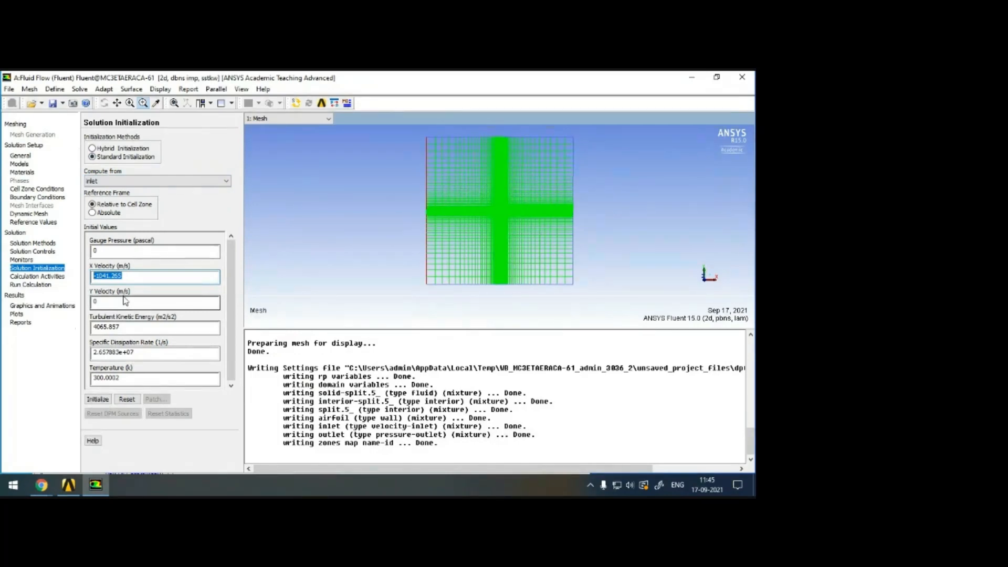
pyautogui.click(97, 400)
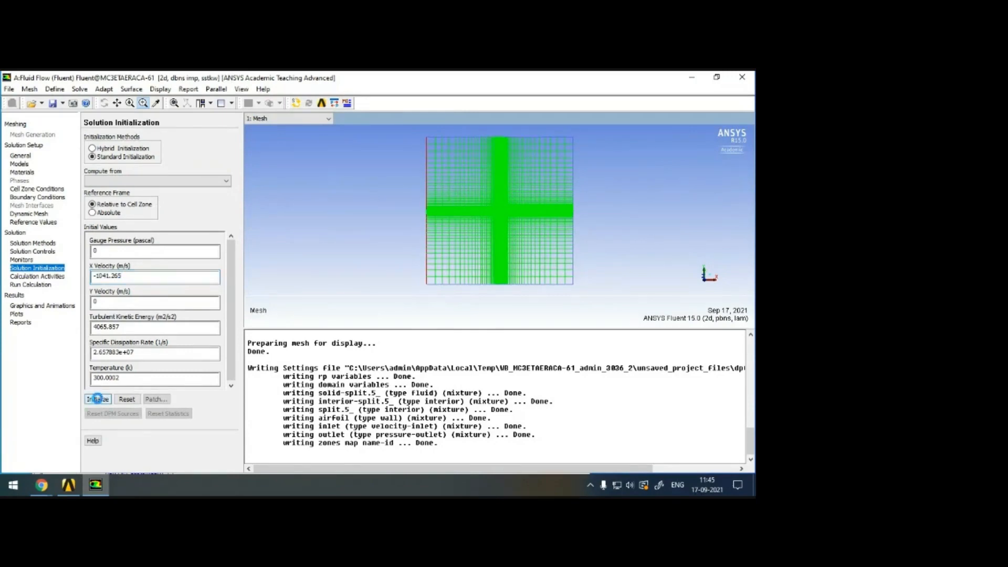
# Set the number of iterations to 10000 and start the calculation.
pyautogui.click(34, 277)
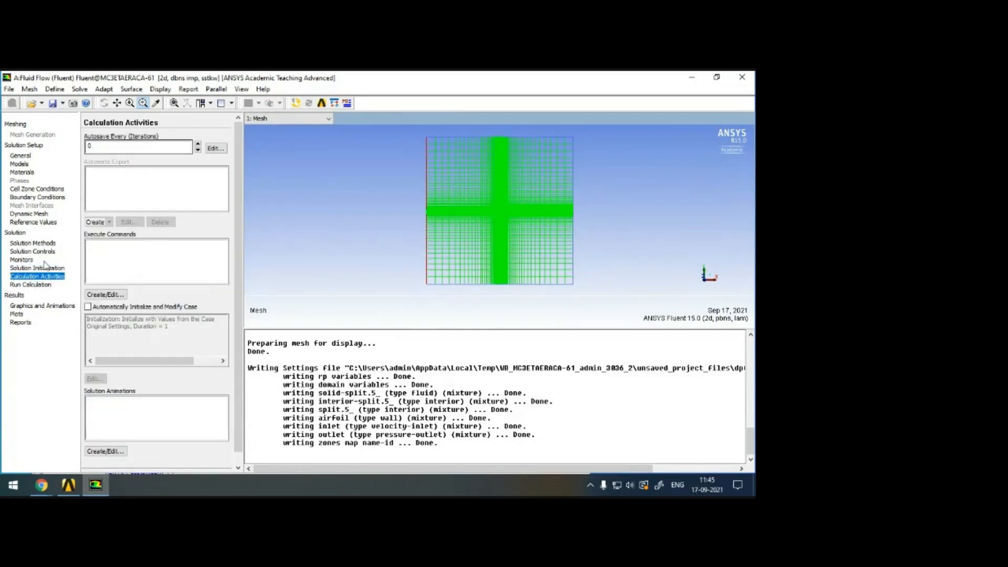
pyautogui.click(31, 285)
pyautogui.doubleClick(113, 169)
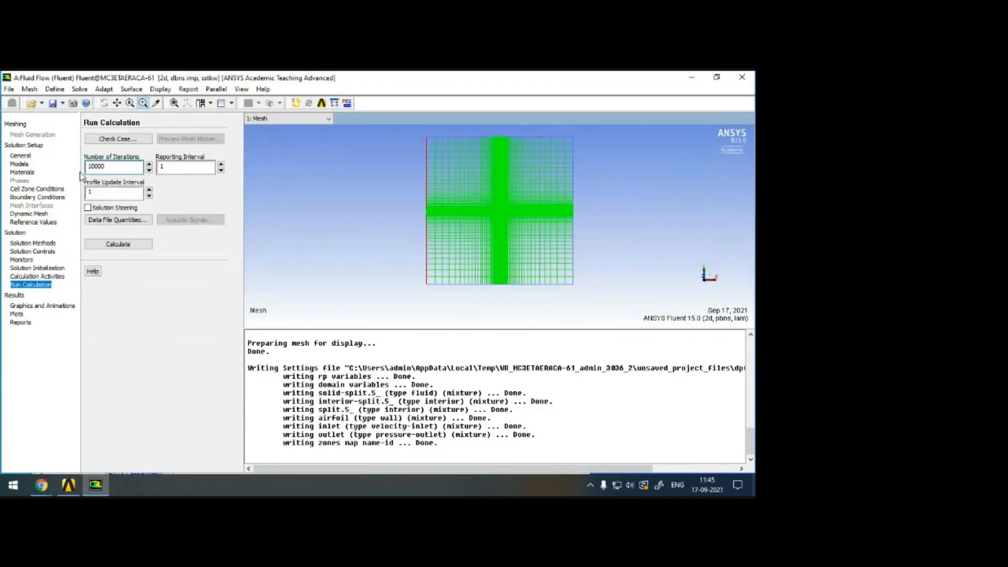
pyautogui.click(117, 244)
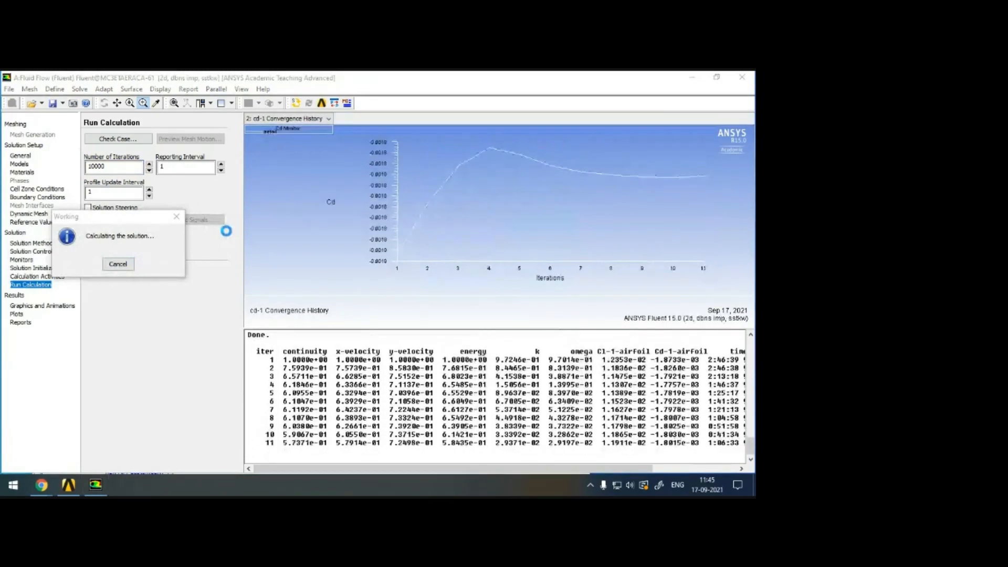
# Arrange the graphics area as one wide pane above two smaller ones for the convergence plots, and dismiss the calculation's completion notice.
pyautogui.click(231, 103)
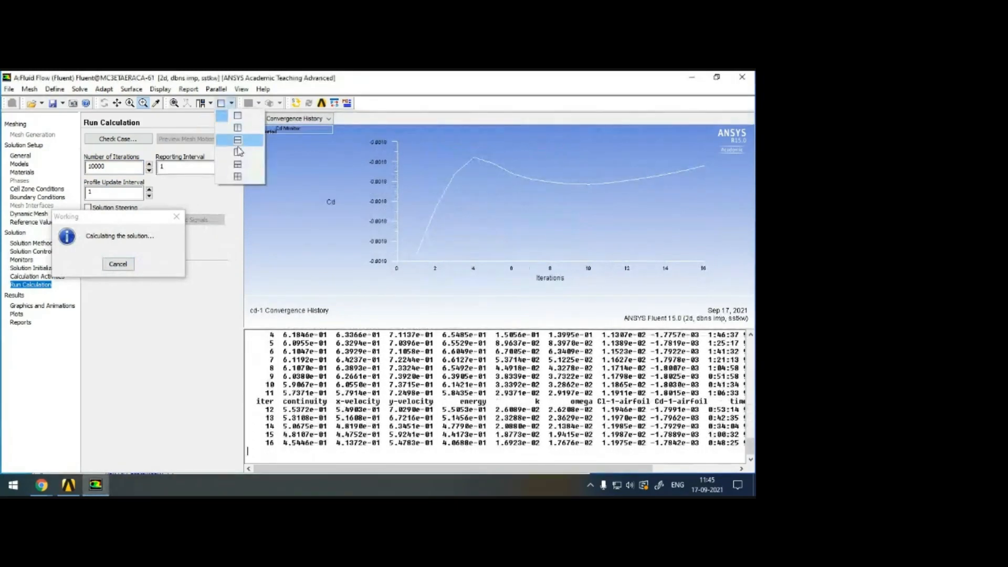
pyautogui.click(238, 176)
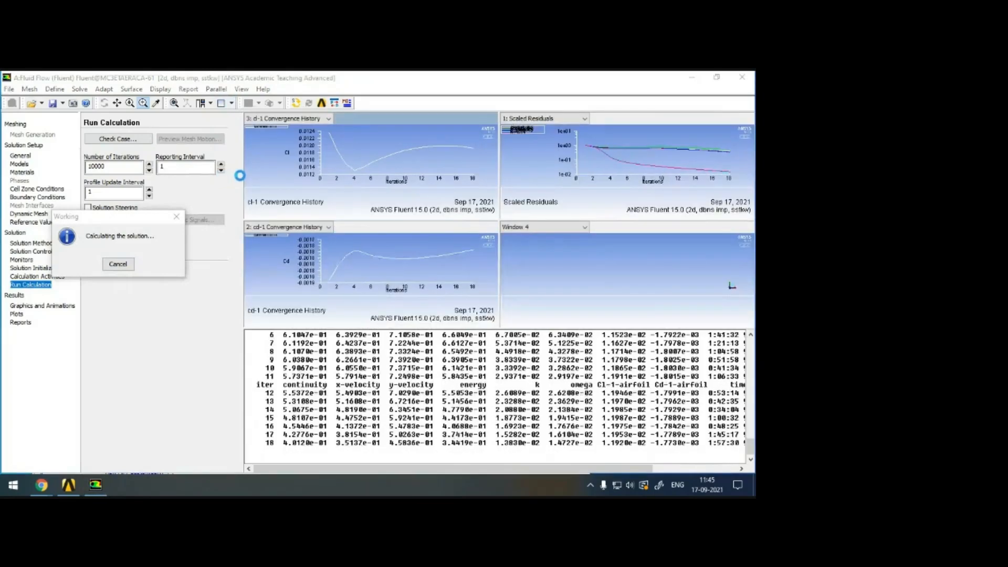
pyautogui.click(231, 103)
pyautogui.click(241, 166)
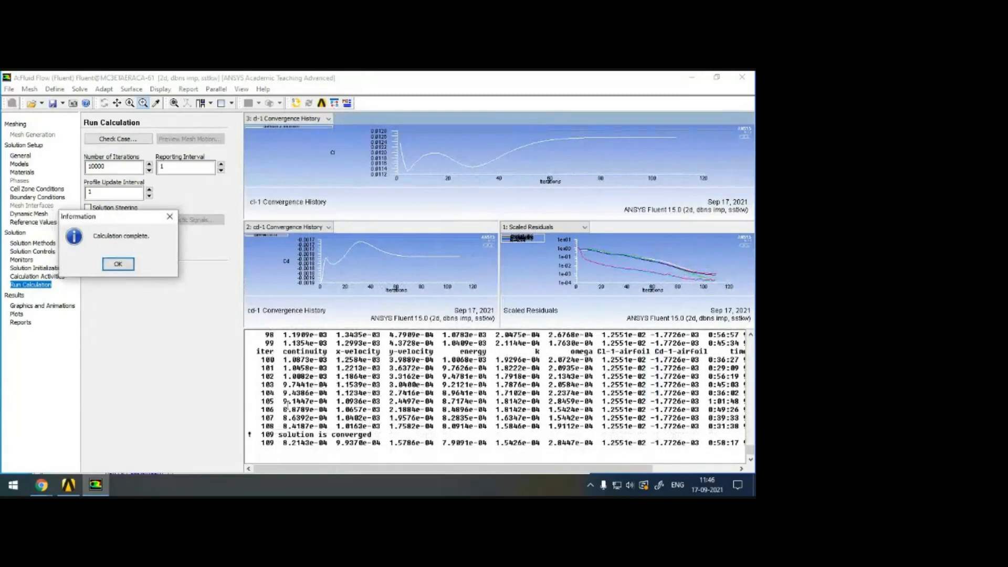
pyautogui.click(118, 264)
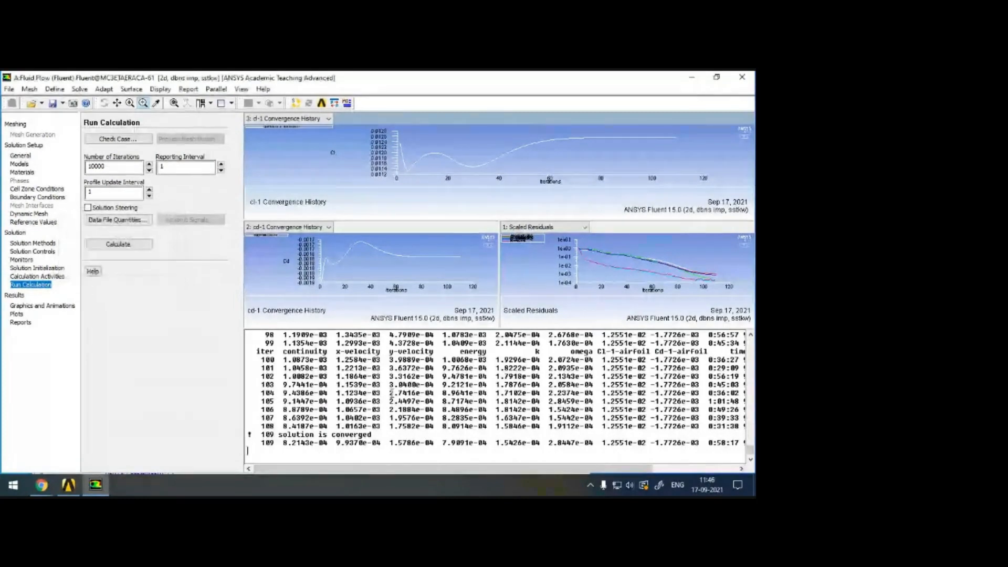
# Review the console log for the mesh's quadrilateral cell count and the final iterations.
pyautogui.scroll(15, 399, 390)
pyautogui.scroll(20, 399, 390)
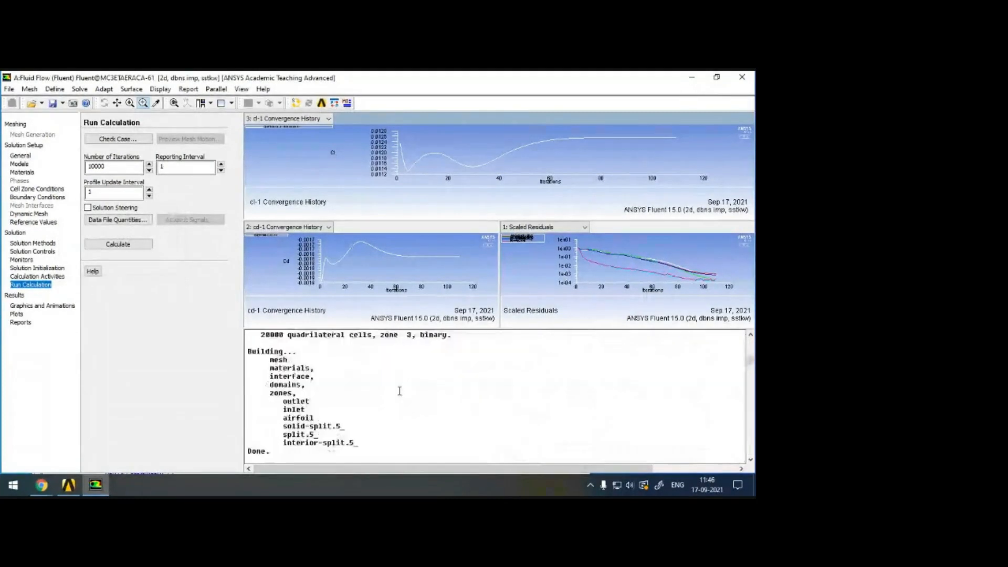
pyautogui.scroll(-1, 389, 388)
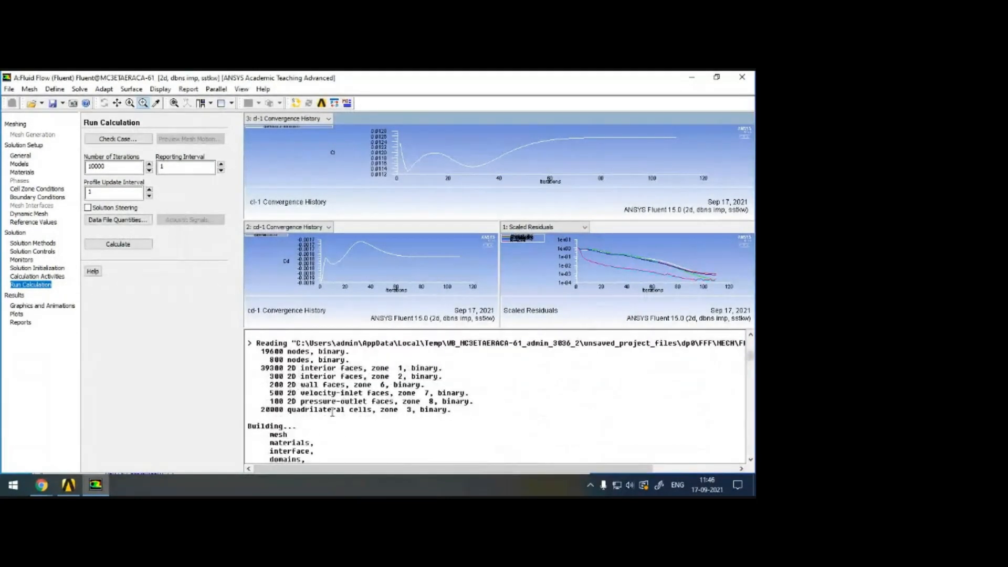
pyautogui.moveTo(261, 410); pyautogui.dragTo(298, 410)
pyautogui.scroll(-15, 315, 415)
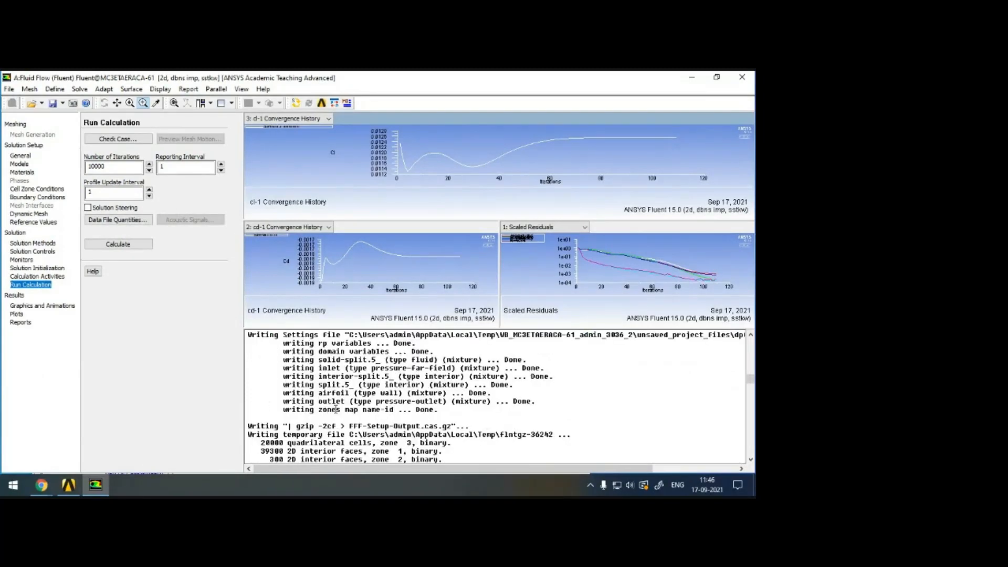
pyautogui.scroll(-15, 337, 409)
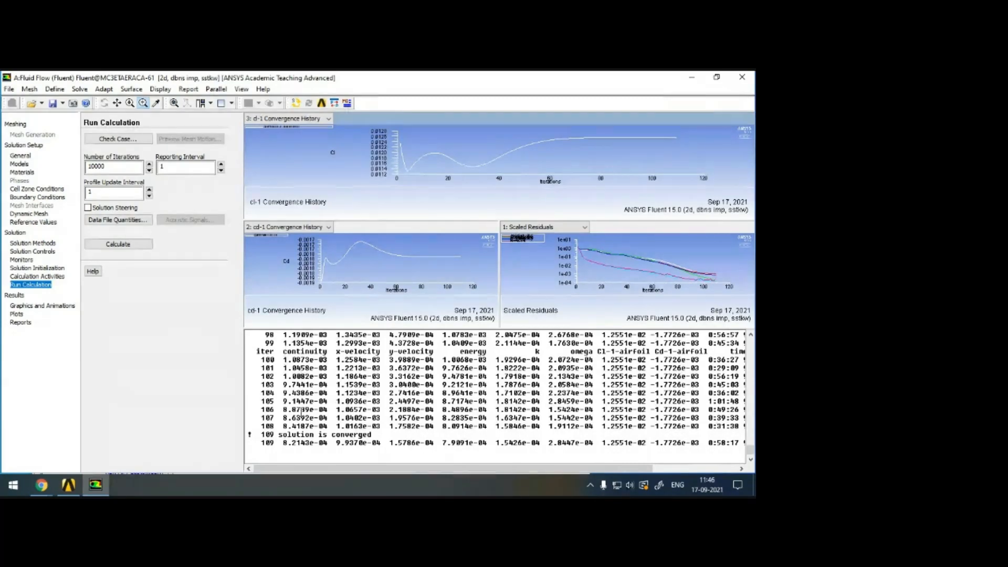
# Display filled contours of static pressure and switch the graphics area to a single window.
pyautogui.click(43, 306)
pyautogui.click(103, 153)
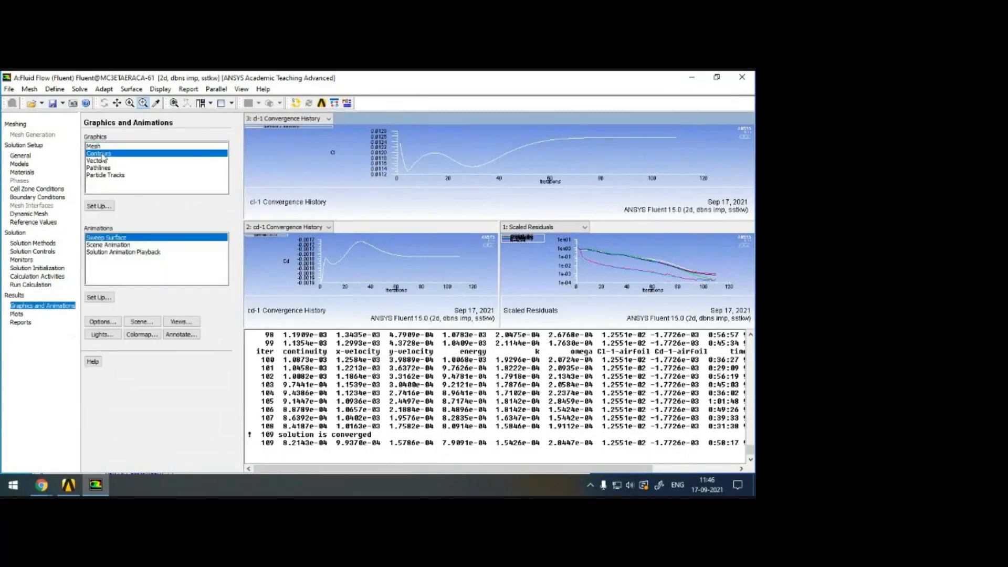
pyautogui.click(100, 206)
pyautogui.click(30, 126)
pyautogui.click(52, 308)
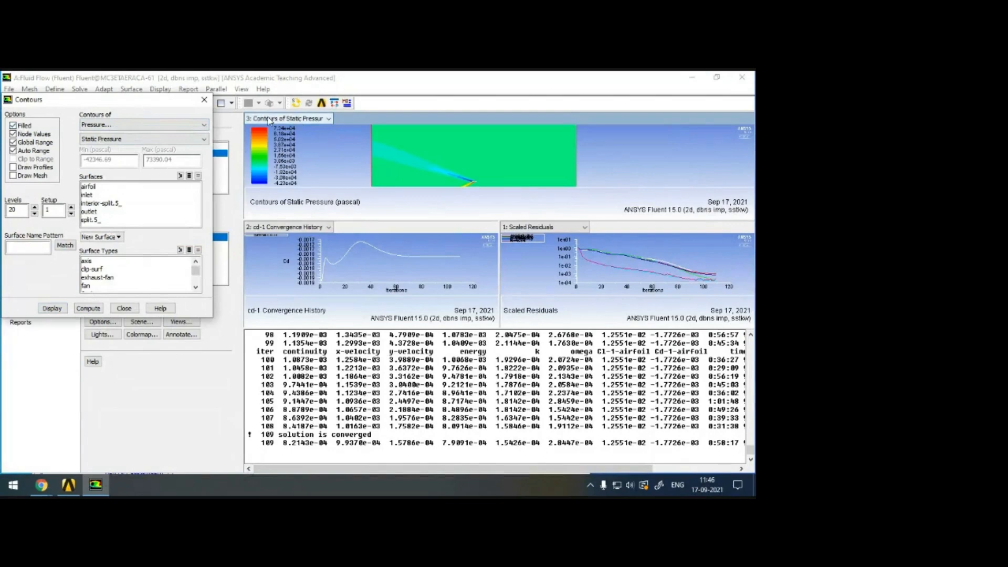
pyautogui.click(228, 104)
pyautogui.click(237, 115)
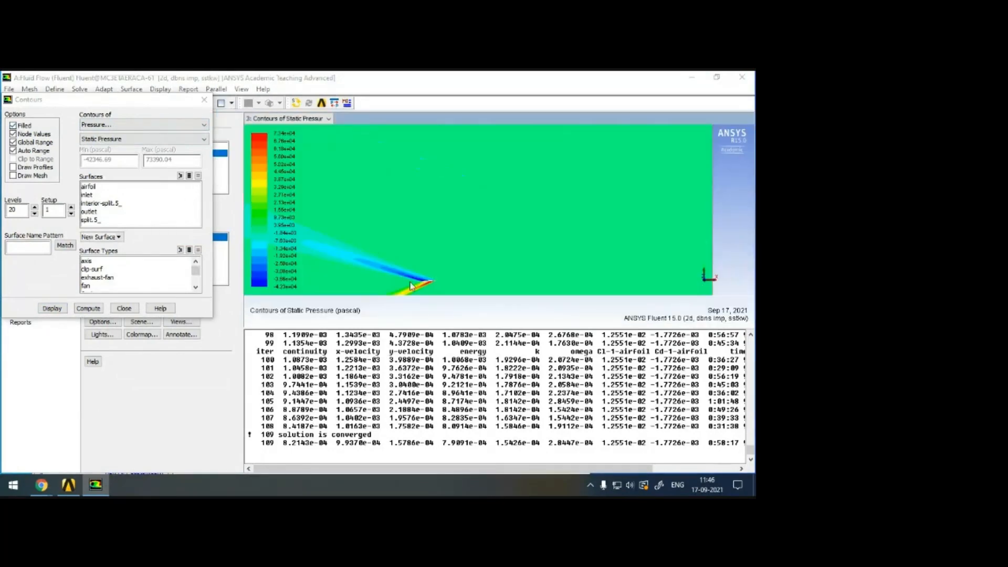
# Examine the static pressure contours closely around the diamond airfoil.
pyautogui.scroll(-5, 435, 240)
pyautogui.scroll(6, 494, 209)
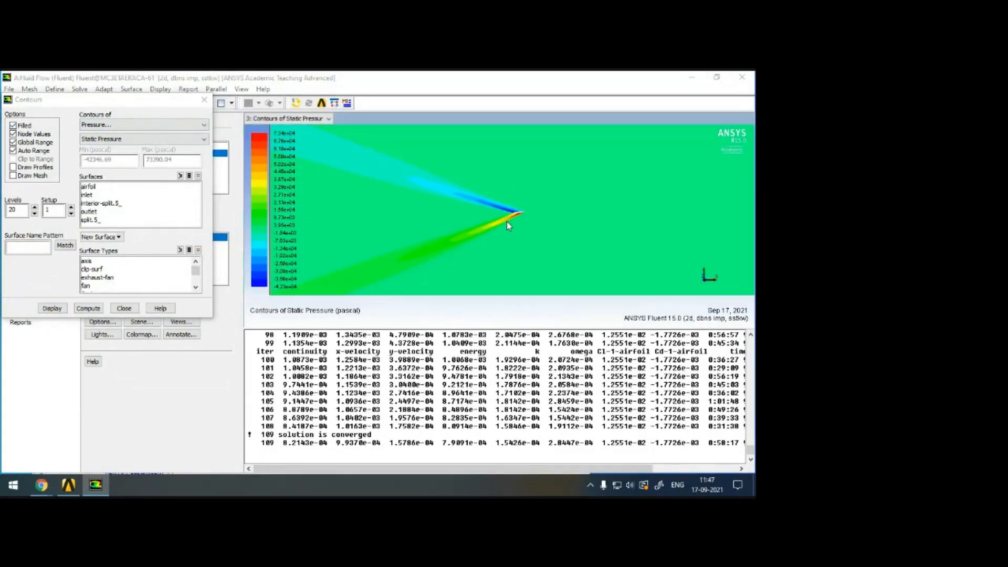
pyautogui.moveTo(451, 176); pyautogui.dragTo(523, 234, button='middle')
pyautogui.moveTo(424, 167); pyautogui.dragTo(658, 267, button='middle')
pyautogui.moveTo(468, 179); pyautogui.dragTo(652, 265, button='middle')
pyautogui.moveTo(569, 252); pyautogui.dragTo(597, 259, button='middle')
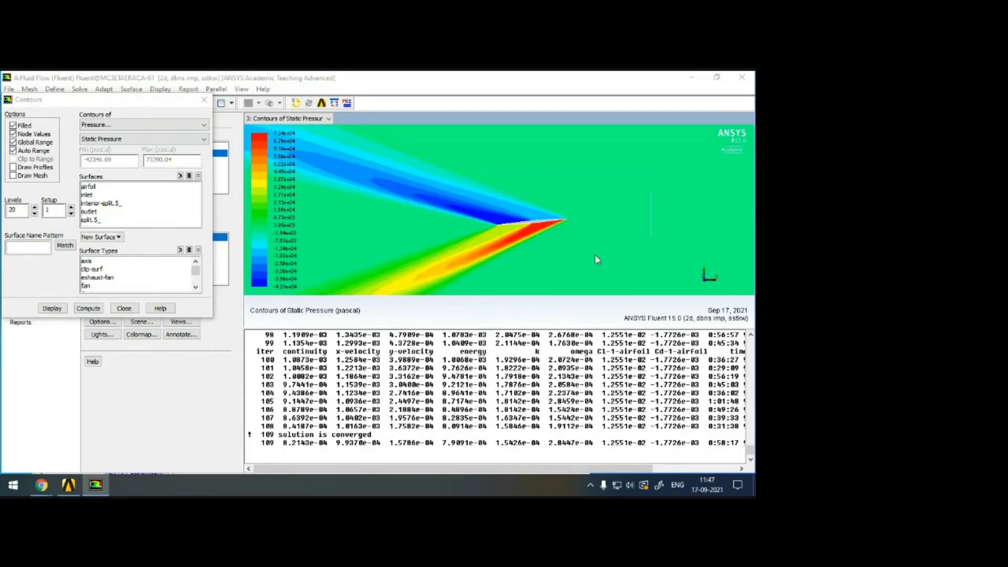
pyautogui.moveTo(411, 165); pyautogui.dragTo(582, 265, button='middle')
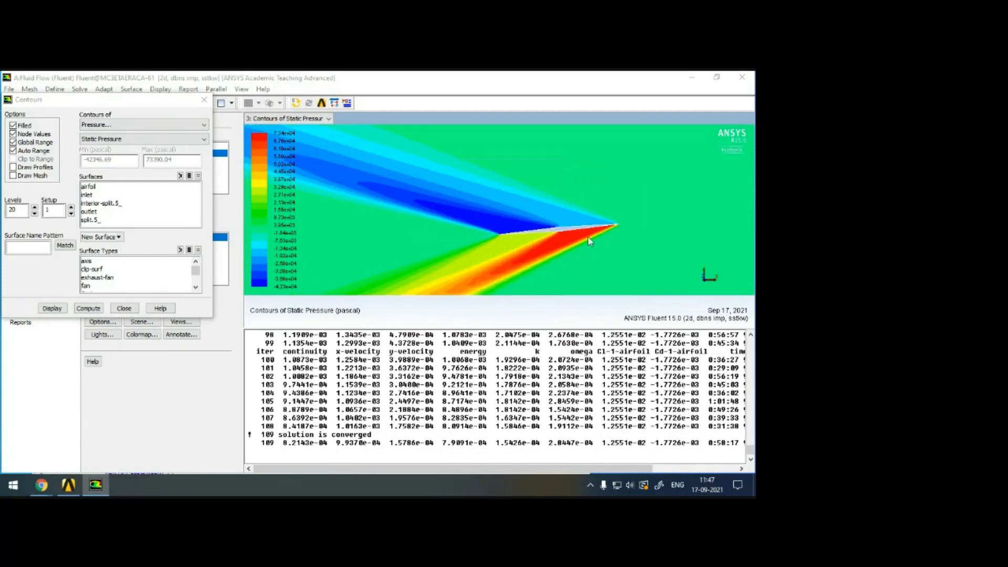
# Display contours of velocity as Mach number around the airfoil.
pyautogui.click(105, 126)
pyautogui.click(130, 108)
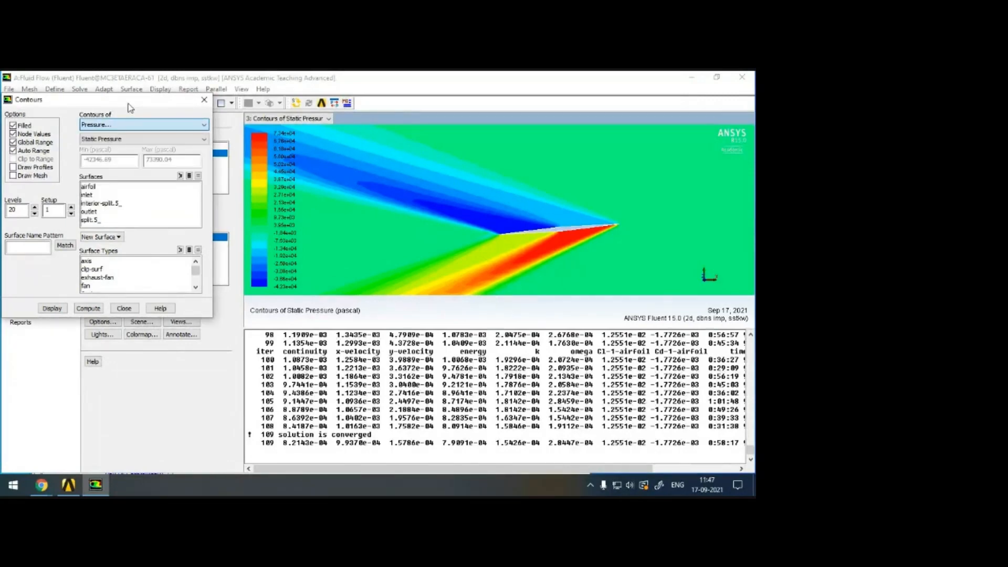
pyautogui.click(112, 126)
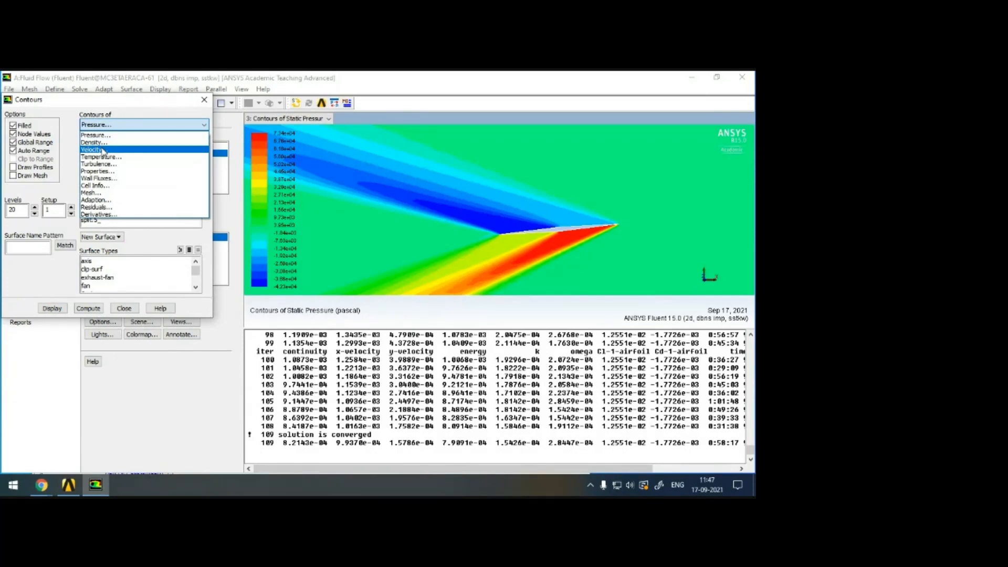
pyautogui.click(103, 152)
pyautogui.click(121, 140)
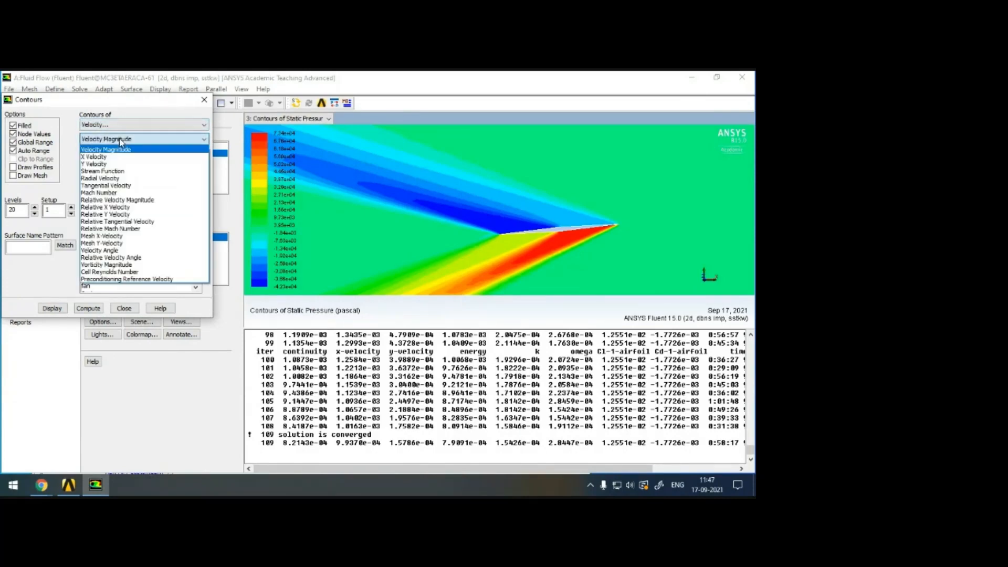
pyautogui.click(99, 193)
pyautogui.click(52, 308)
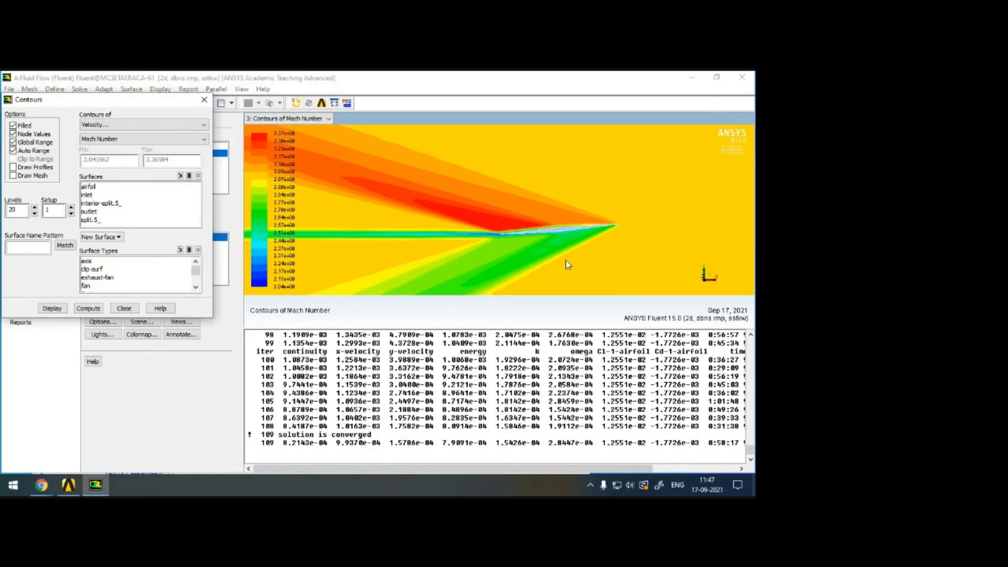
# Probe the Mach number contour levels in the undisturbed flow and in the region beneath the airfoil.
pyautogui.rightClick(614, 254)
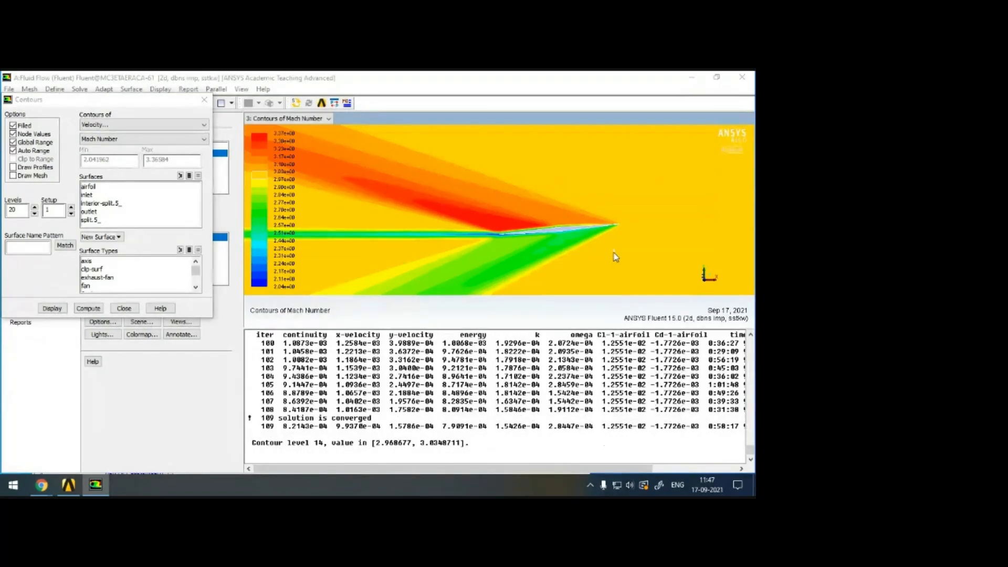
pyautogui.rightClick(561, 251)
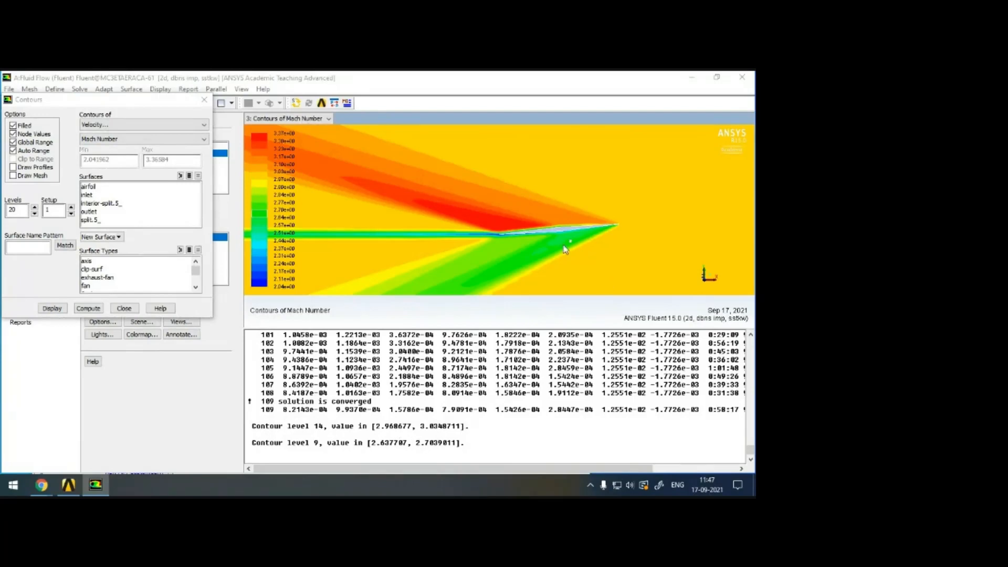
pyautogui.rightClick(616, 193)
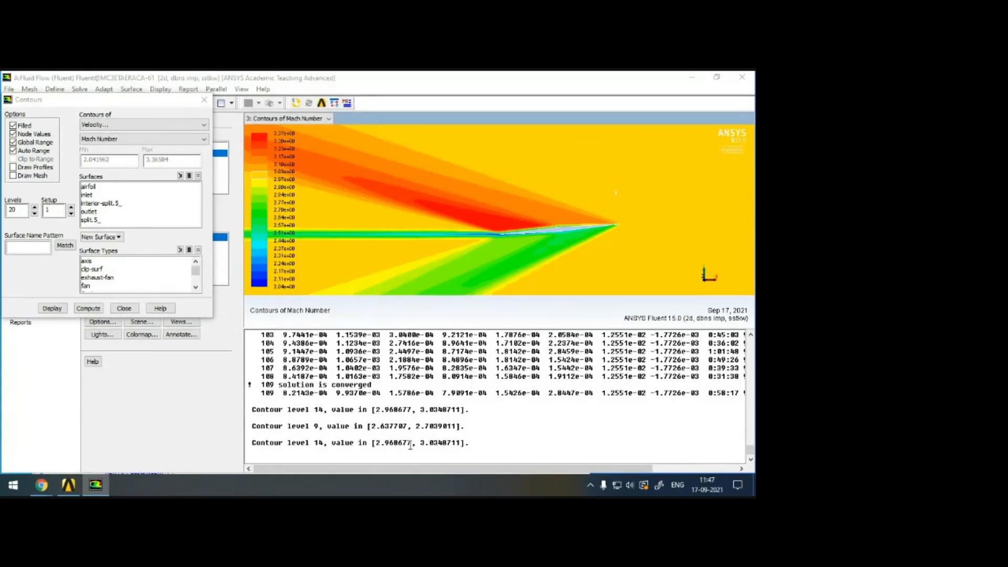
# Probe the Mach number contour levels above and below the airfoil, near its trailing edge and just above the wake.
pyautogui.rightClick(558, 215)
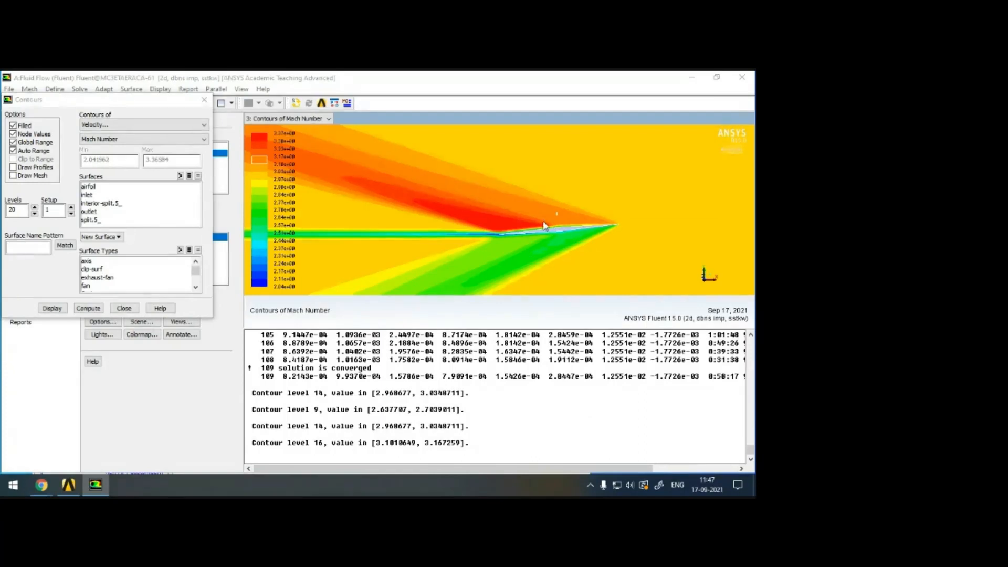
pyautogui.rightClick(503, 221)
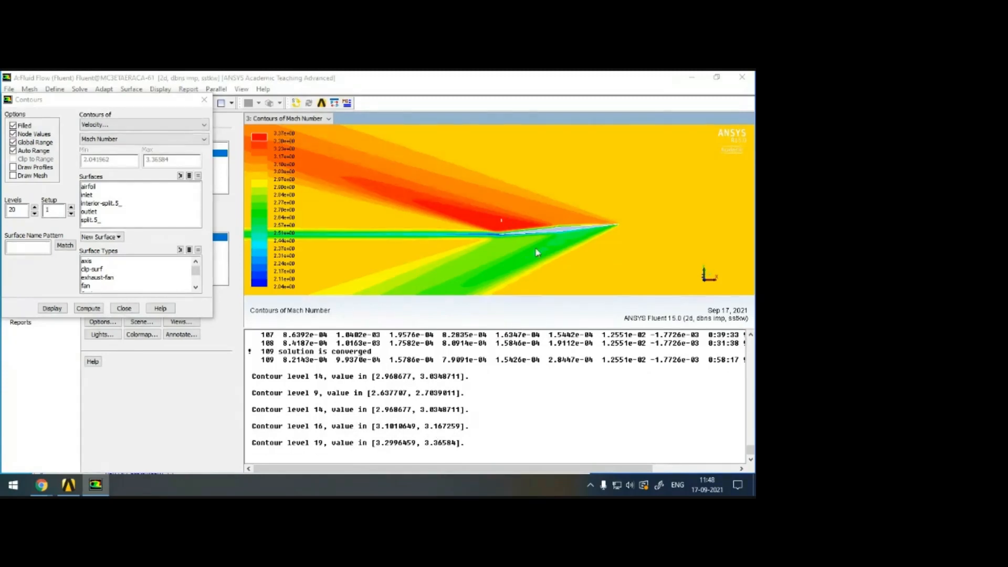
pyautogui.rightClick(555, 245)
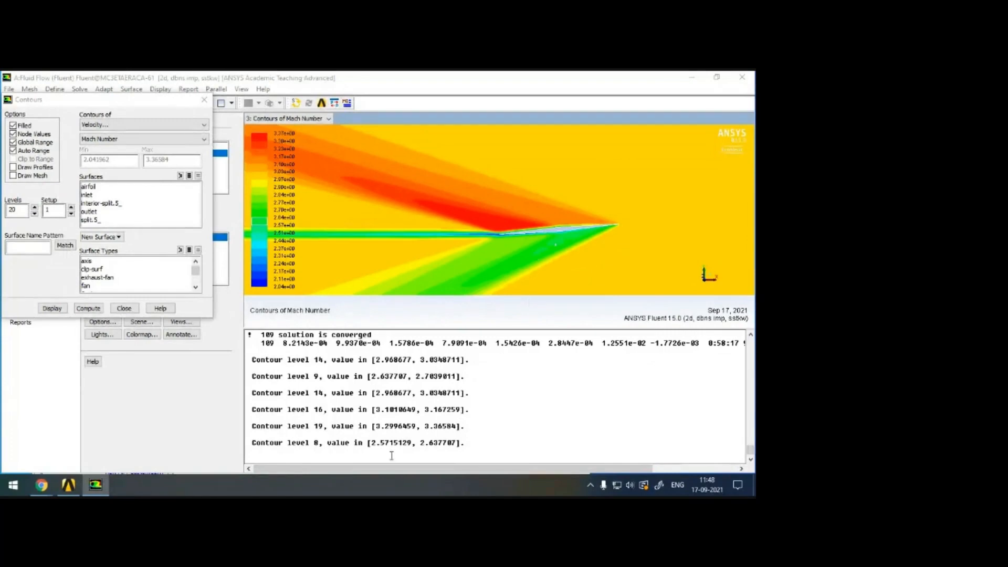
pyautogui.rightClick(502, 248)
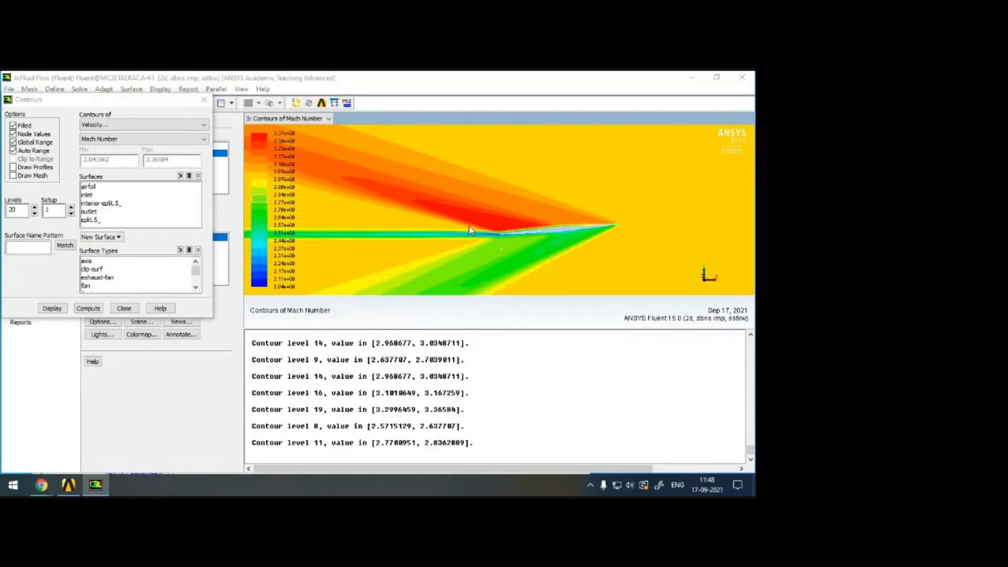
pyautogui.rightClick(498, 225)
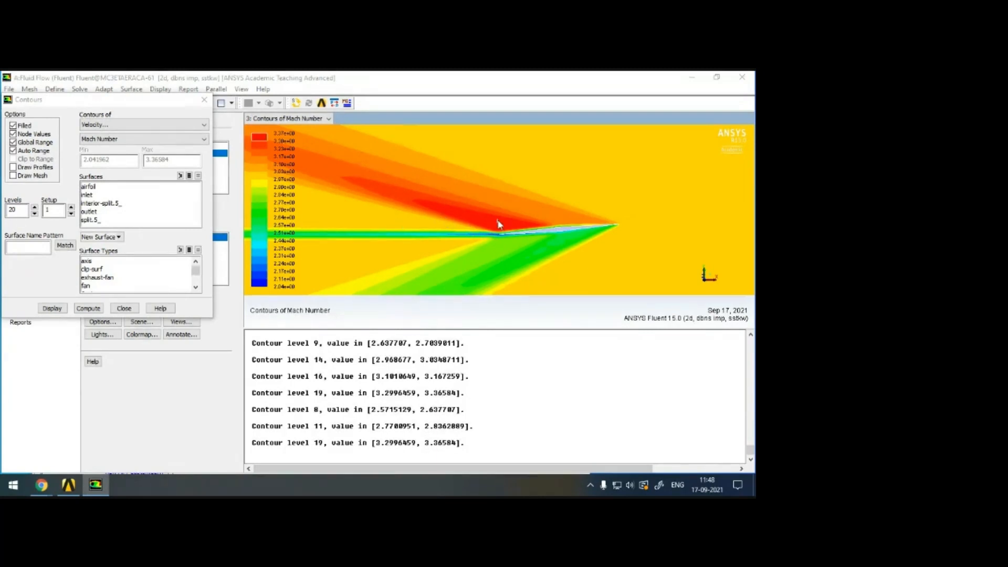
pyautogui.rightClick(409, 225)
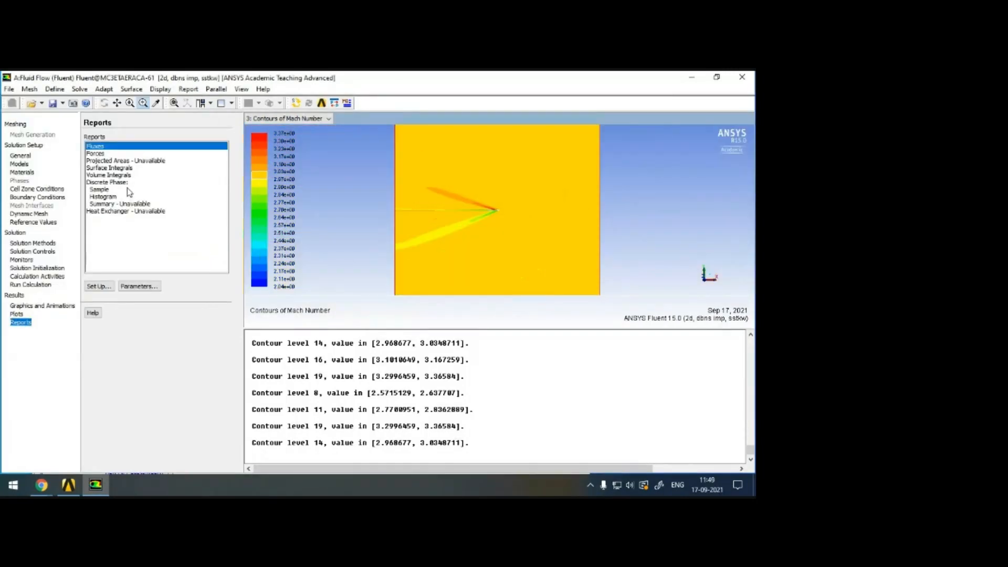
# Print the force report for the airfoil wall with direction vector X 1, Y 0, and read the total force coefficients.
pyautogui.click(109, 153)
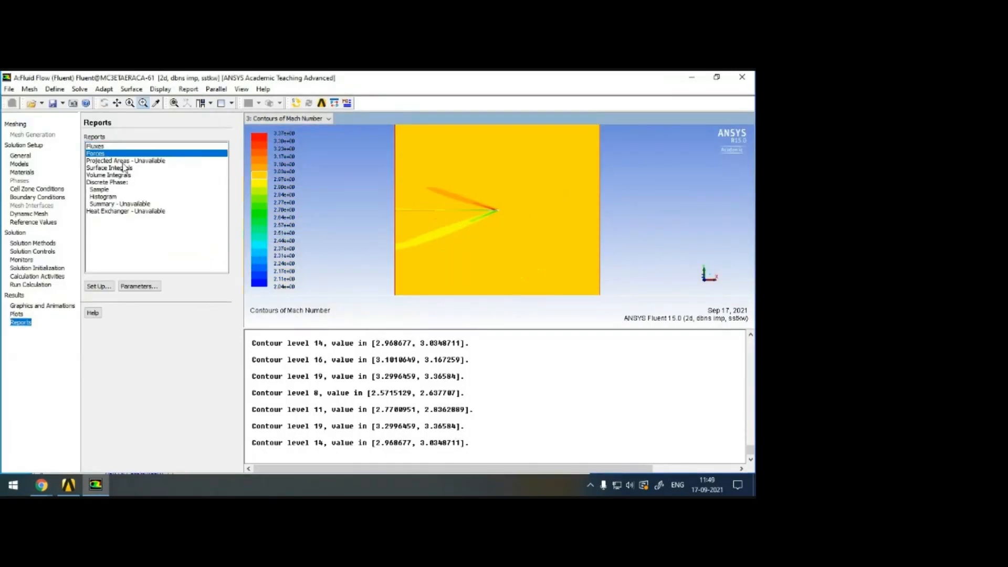
pyautogui.click(100, 285)
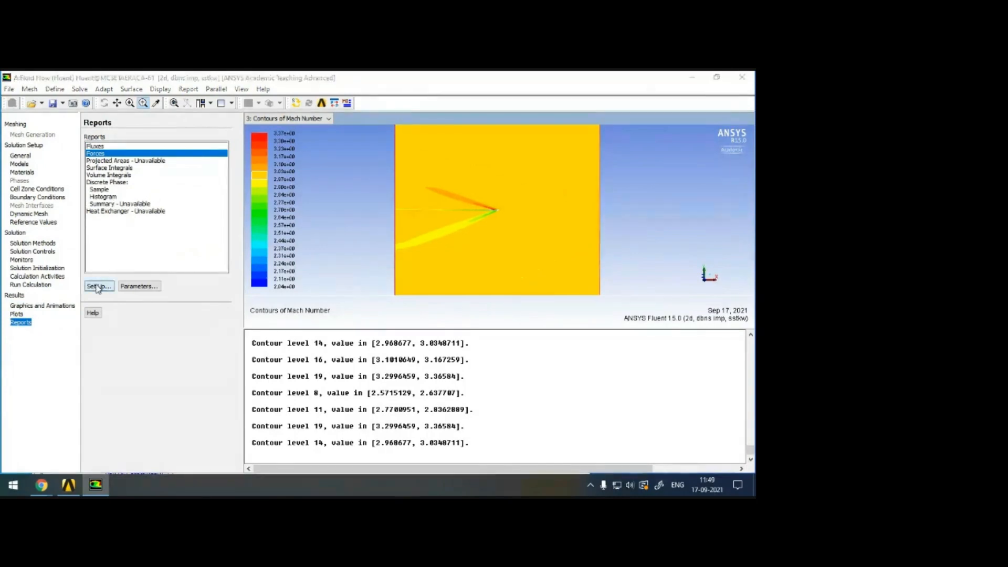
pyautogui.click(49, 355)
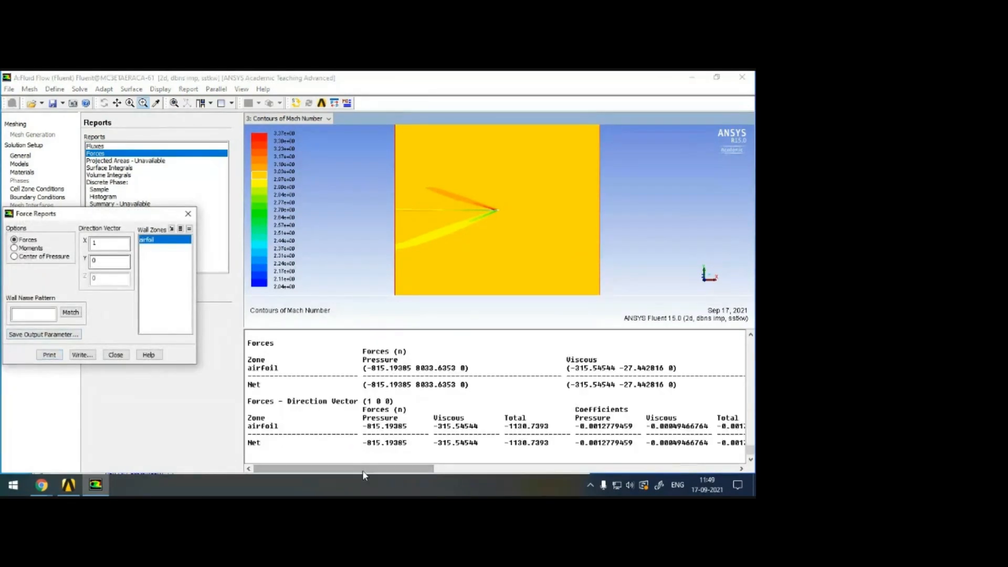
pyautogui.moveTo(357, 470); pyautogui.dragTo(659, 471)
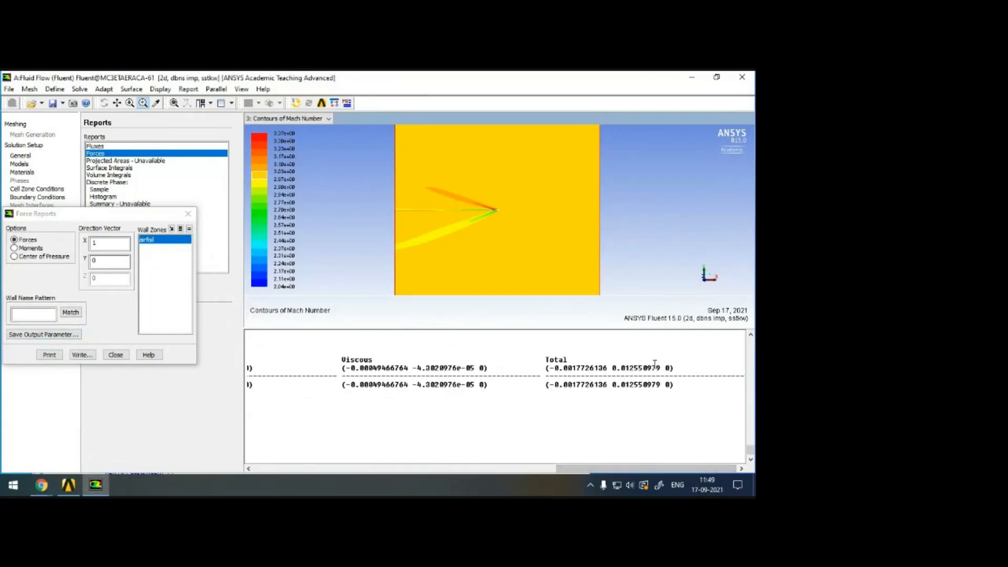
pyautogui.moveTo(614, 367); pyautogui.dragTo(551, 369)
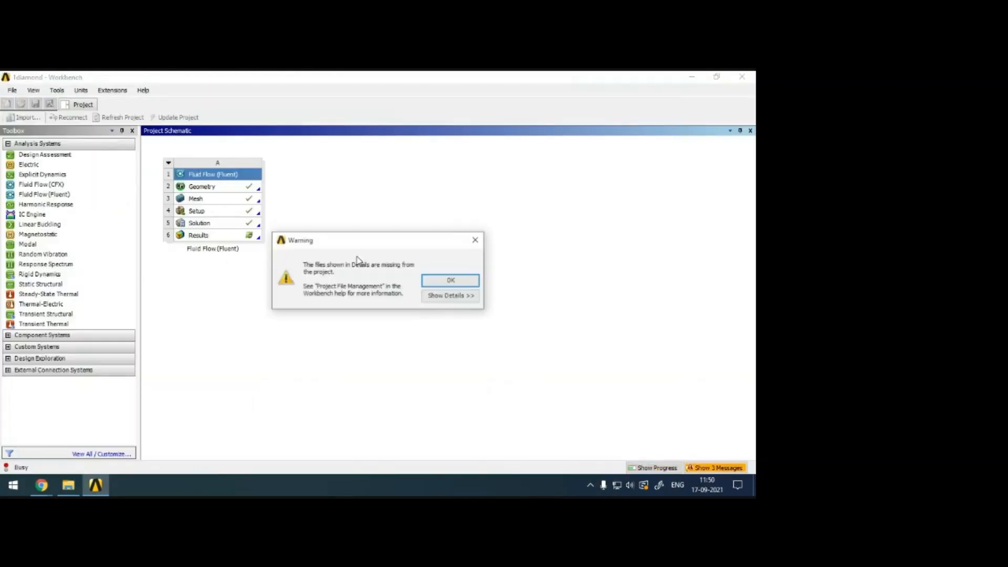
# Dismiss the missing-files warning in the 1diamond Workbench project and open the Fluent system's mesh for editing.
pyautogui.click(455, 283)
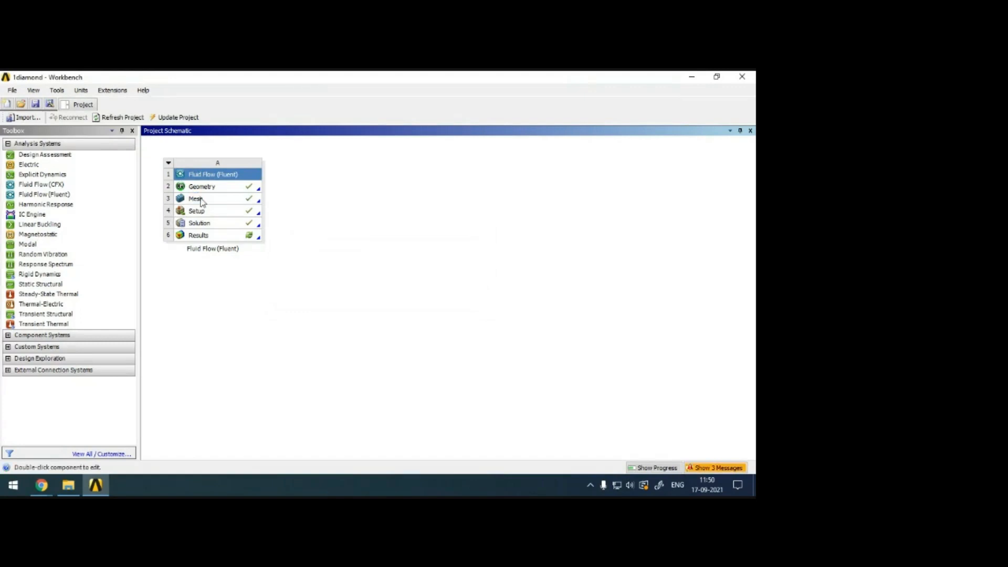
pyautogui.rightClick(195, 200)
pyautogui.click(243, 205)
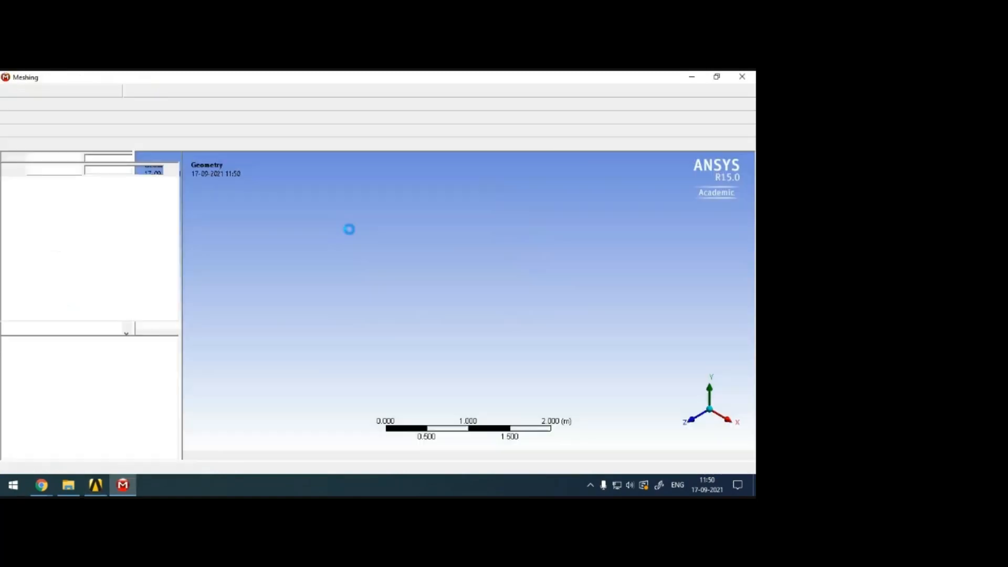
# Examine the diamond airfoil cutout and the surrounding face split lines closely, and list the mesh controls applied to the model.
pyautogui.scroll(-3, 524, 228)
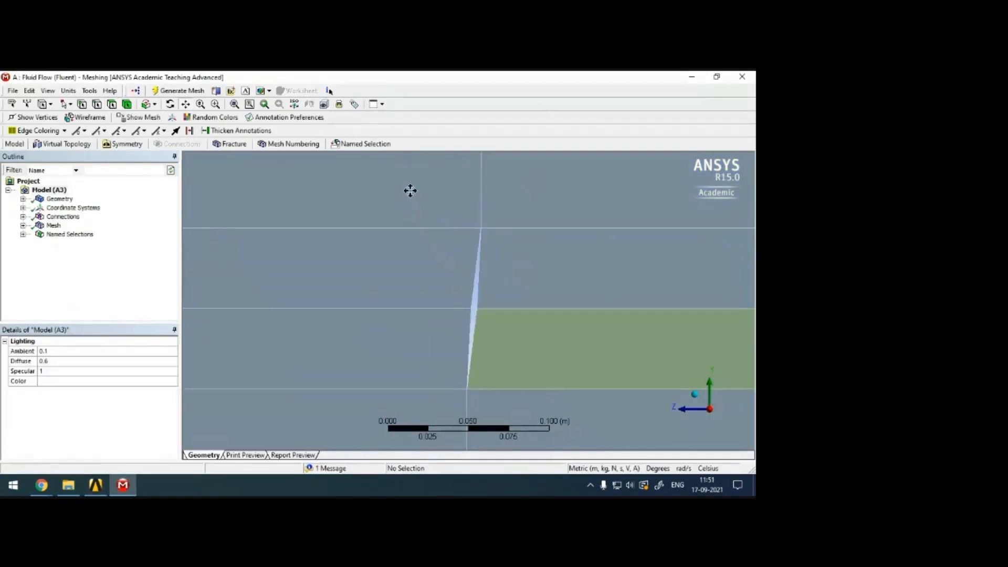
pyautogui.scroll(8, 459, 322)
pyautogui.moveTo(458, 322); pyautogui.dragTo(533, 301)
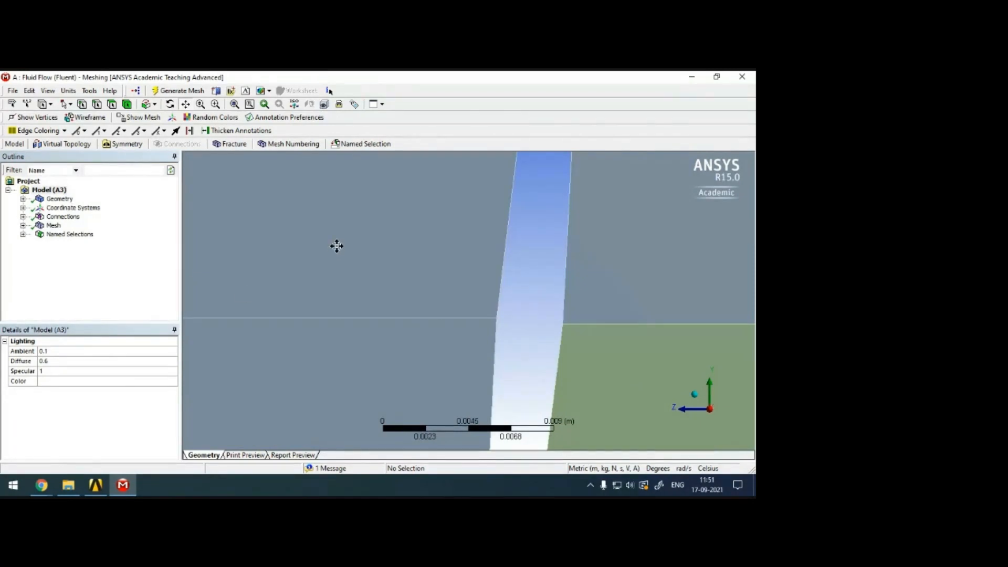
pyautogui.click(337, 246)
pyautogui.scroll(-2, 386, 291)
pyautogui.scroll(-1, 392, 265)
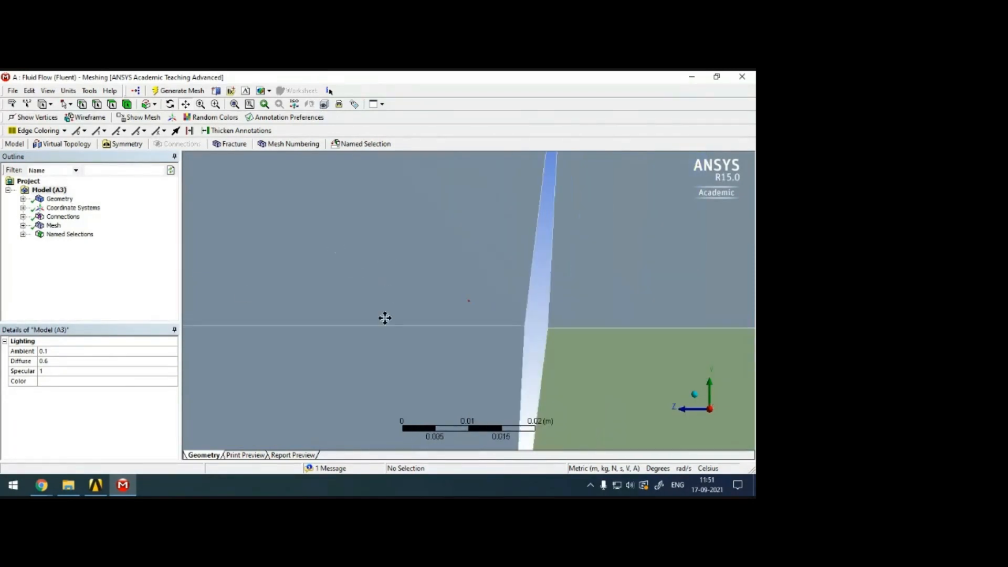
pyautogui.scroll(-1, 401, 315)
pyautogui.scroll(4, 512, 315)
pyautogui.moveTo(567, 325); pyautogui.dragTo(410, 244)
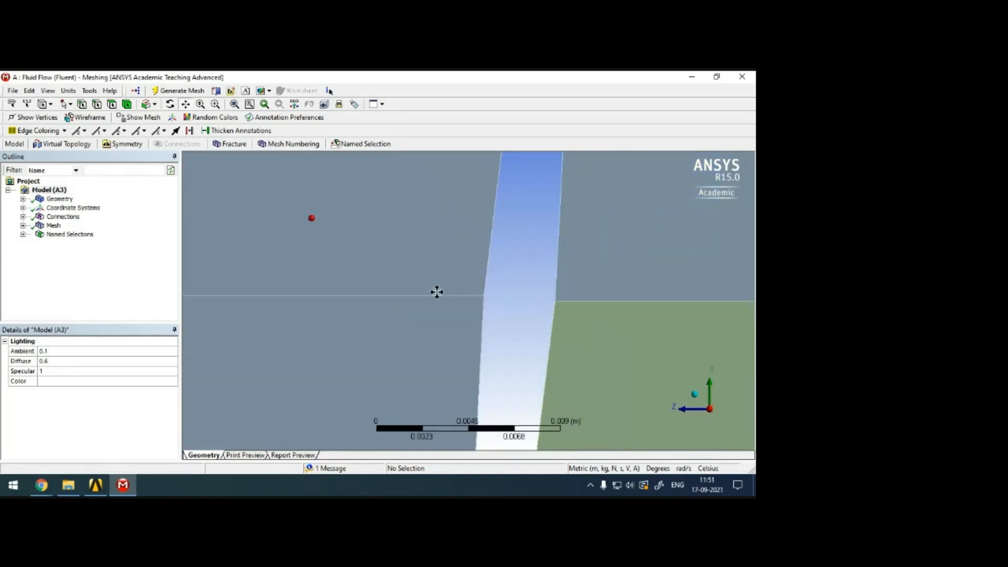
pyautogui.scroll(2, 457, 295)
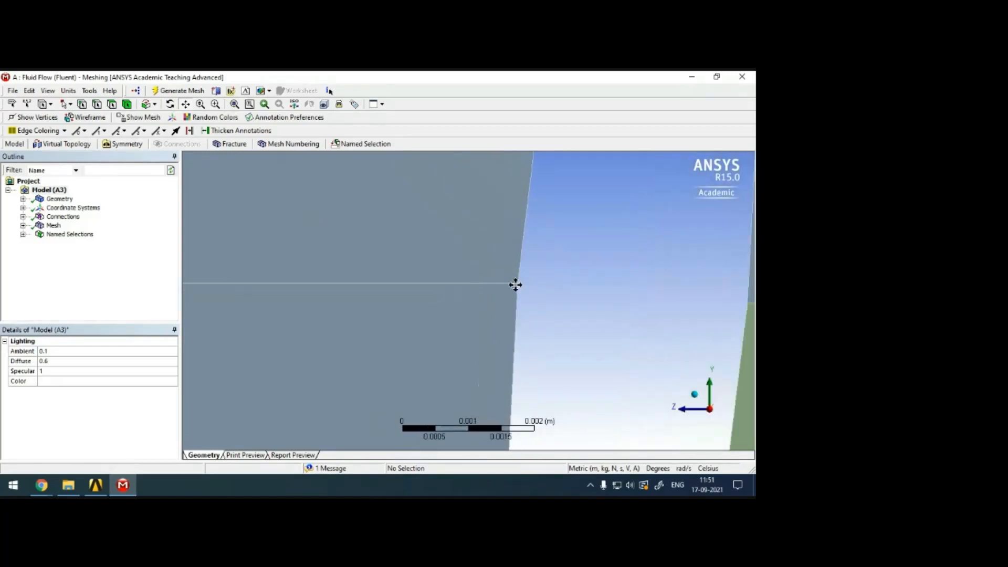
pyautogui.scroll(-3, 519, 284)
pyautogui.scroll(-4, 524, 290)
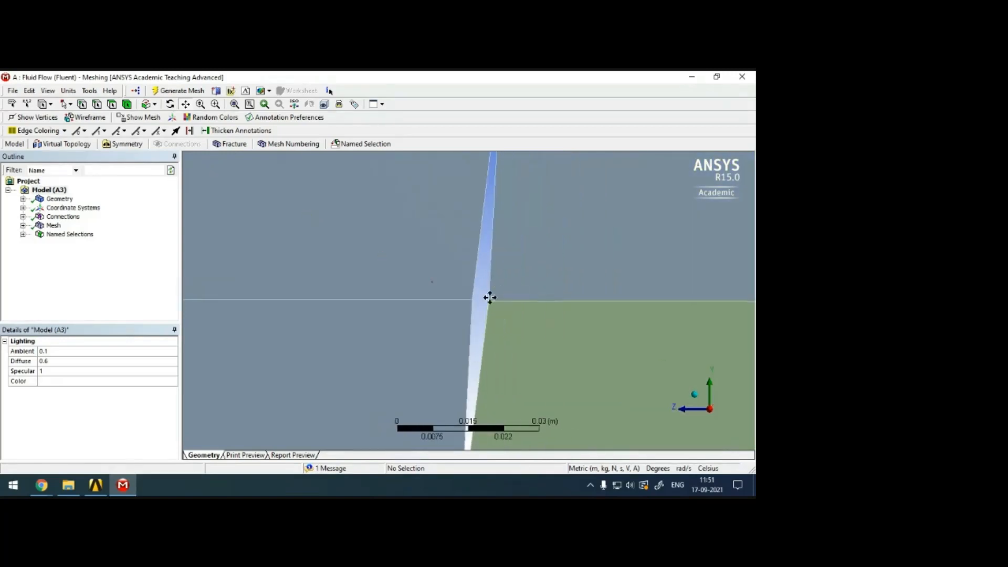
pyautogui.scroll(-3, 488, 298)
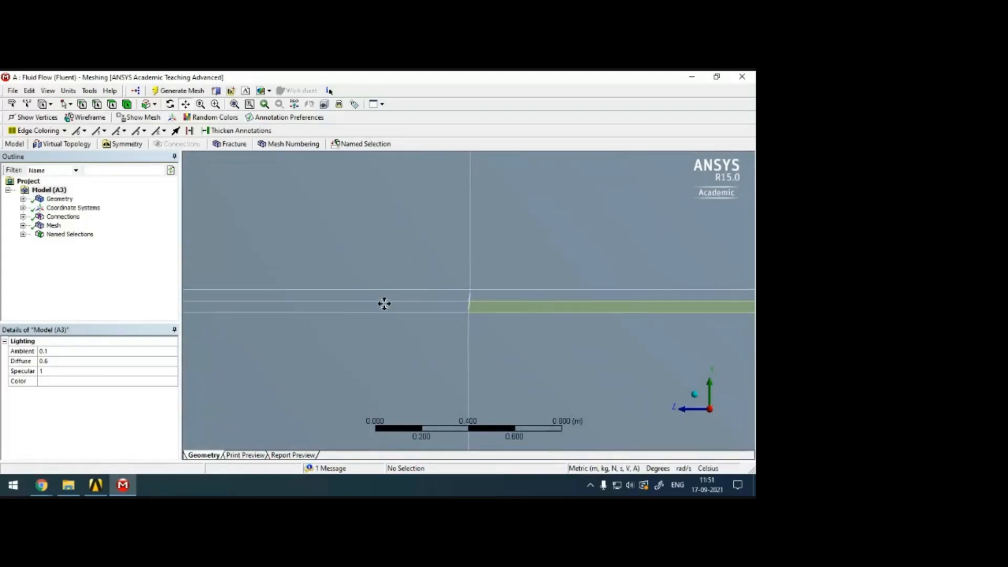
pyautogui.click(22, 225)
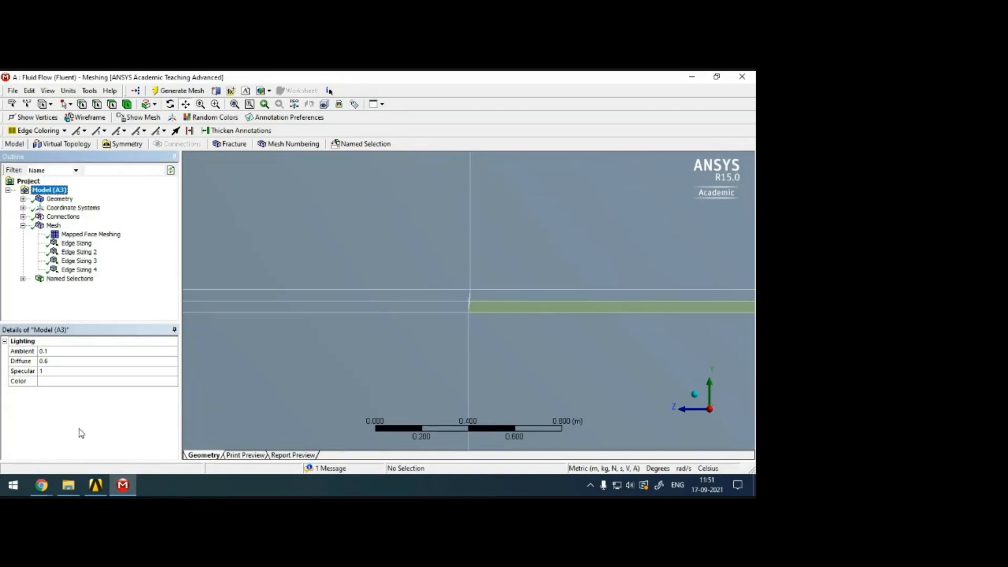
# Switch to Workbench and open the Fluent system's geometry for editing in DesignModeler.
pyautogui.click(96, 486)
pyautogui.rightClick(213, 187)
pyautogui.click(242, 194)
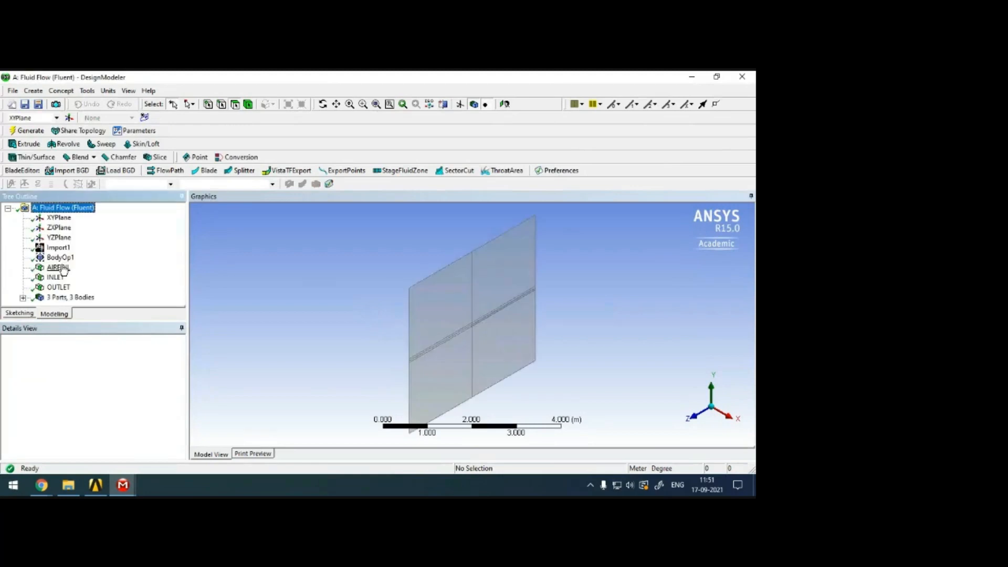
# Review the details of the sew operation BodyOp1 and examine the airfoil region of the domain looking along the X axis.
pyautogui.click(60, 257)
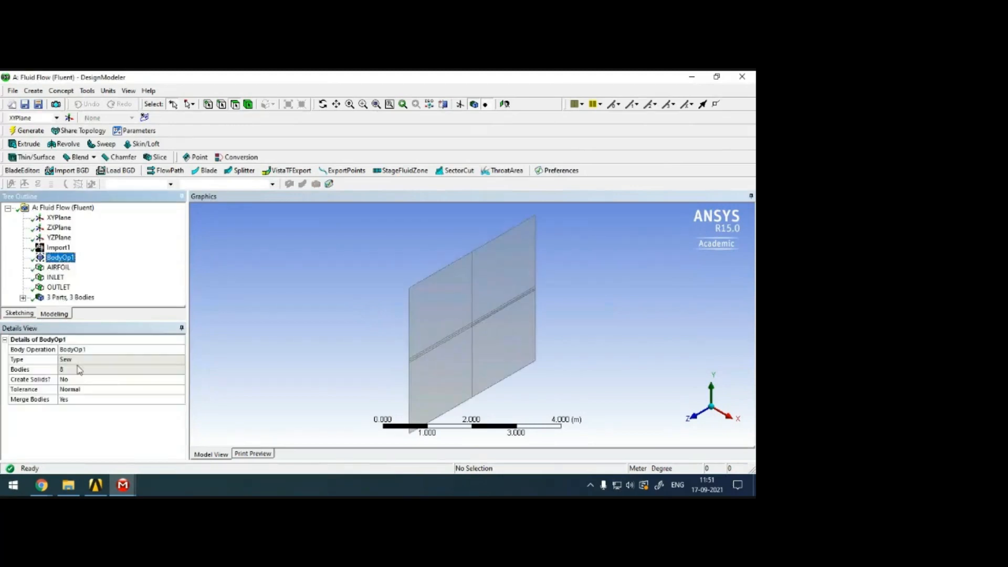
pyautogui.click(697, 417)
pyautogui.click(731, 405)
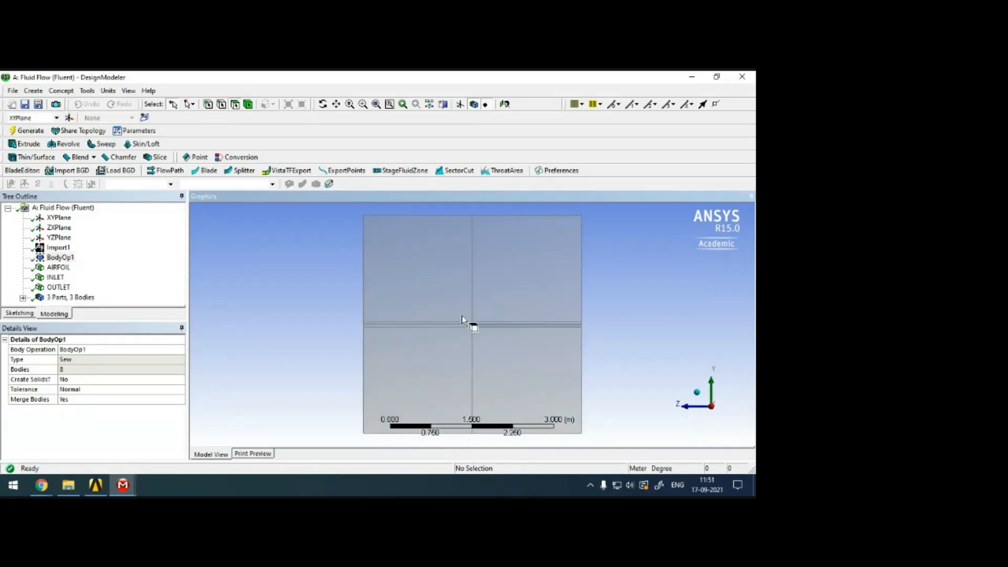
pyautogui.scroll(5, 471, 323)
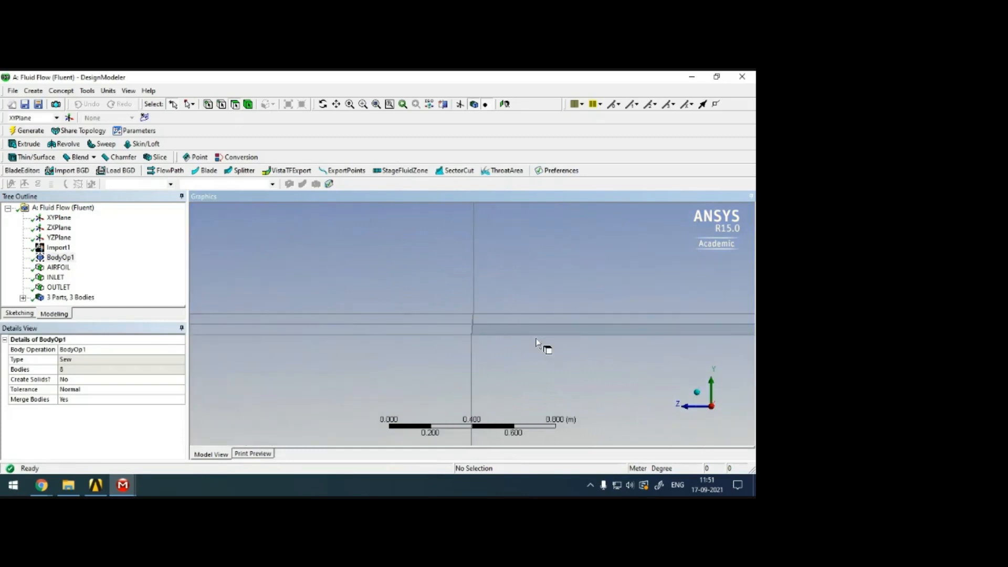
pyautogui.scroll(8, 514, 313)
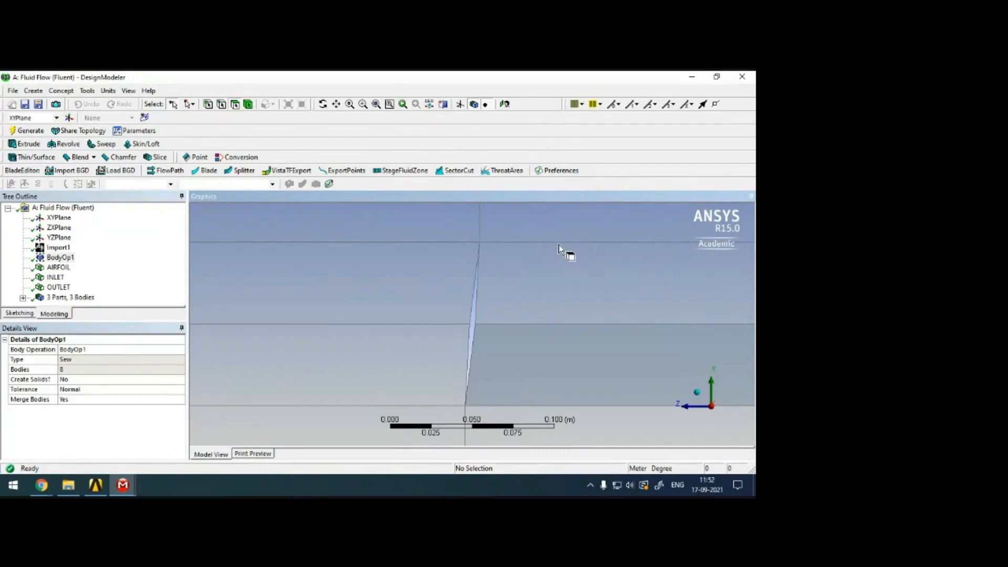
pyautogui.scroll(-5, 558, 245)
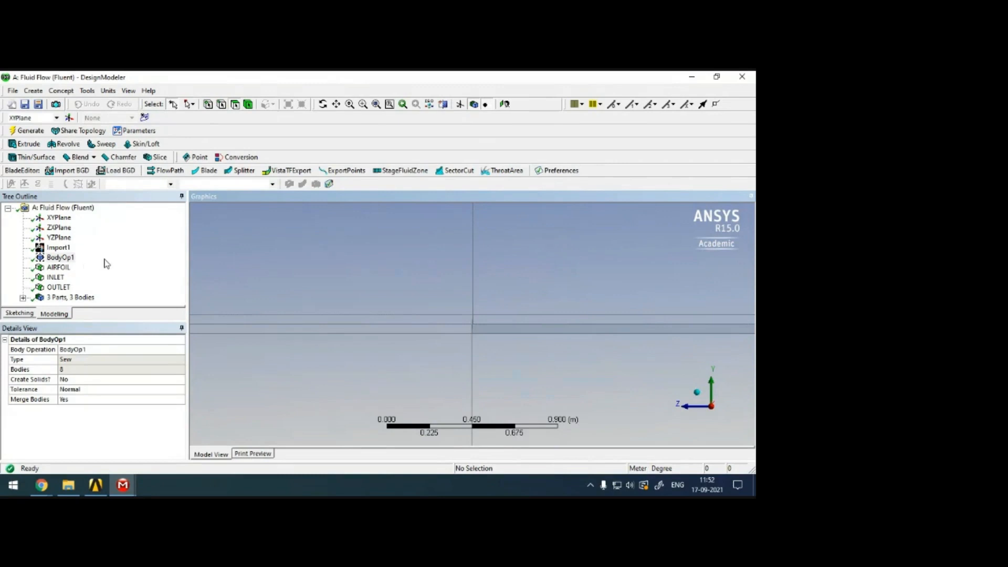
pyautogui.scroll(8, 501, 315)
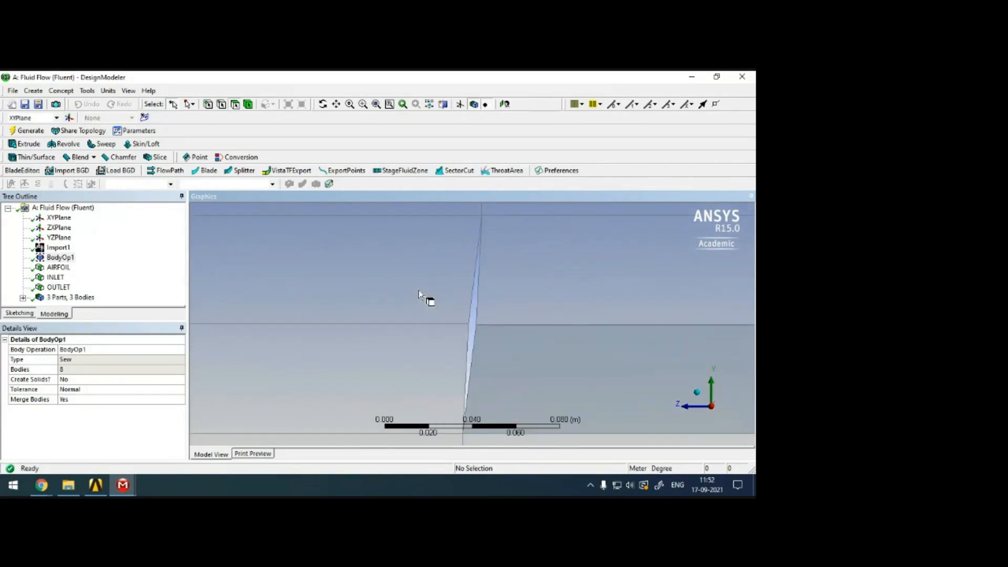
pyautogui.scroll(-3, 420, 296)
# Inspect the two narrow faces beside the airfoil and compare them with the surface body PartBody[Split.26][2].
pyautogui.click(407, 309)
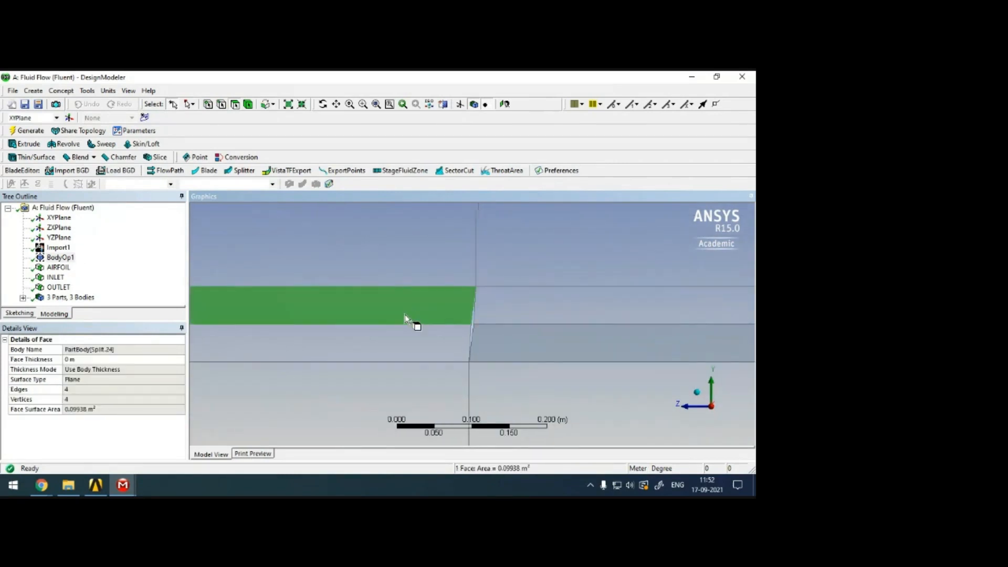
pyautogui.click(413, 347)
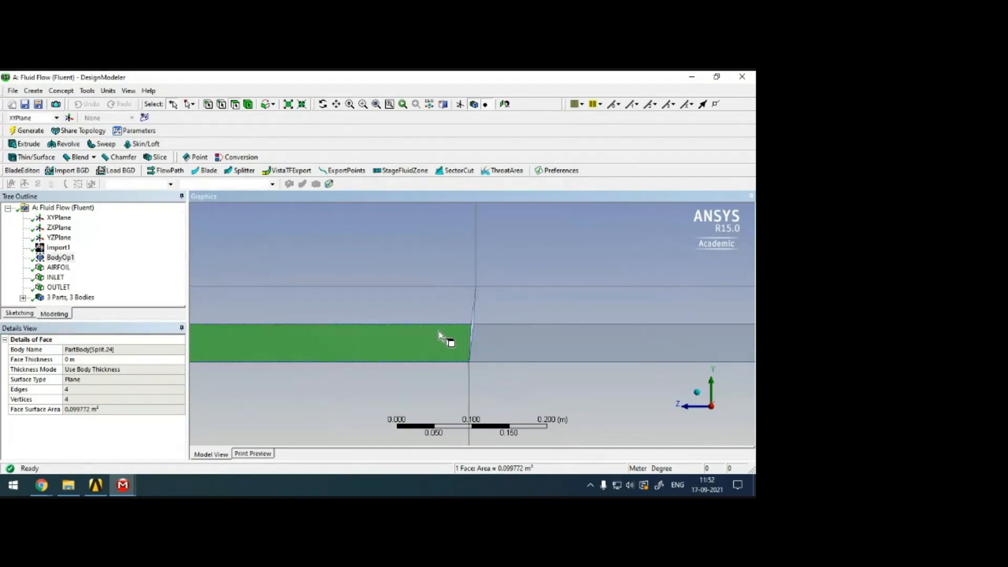
pyautogui.click(22, 297)
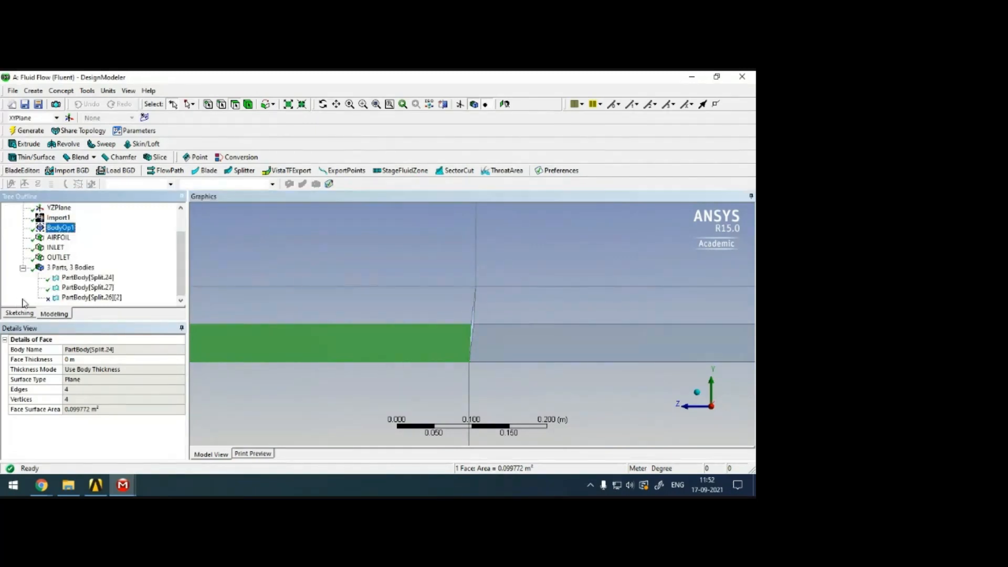
pyautogui.click(84, 298)
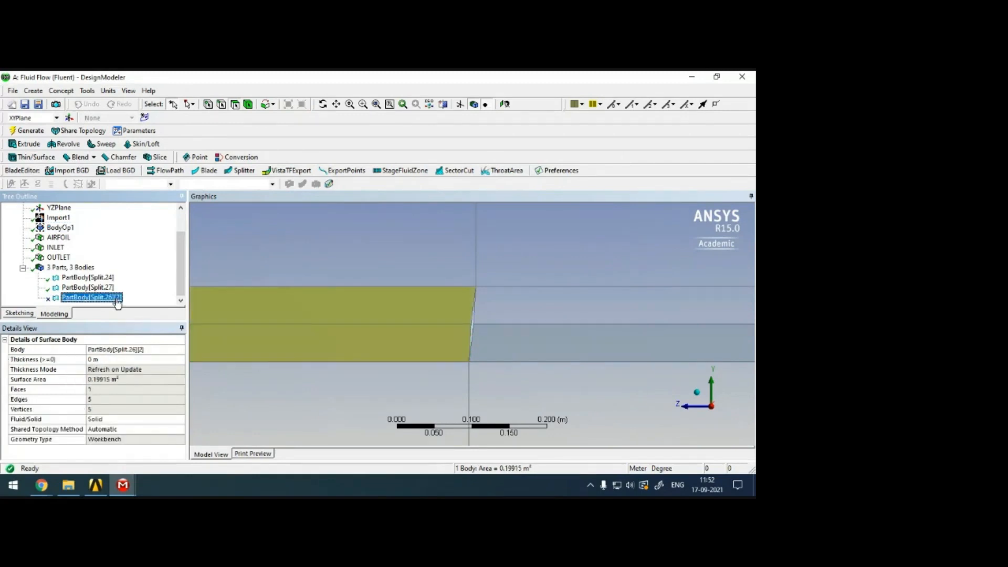
pyautogui.scroll(5, 382, 326)
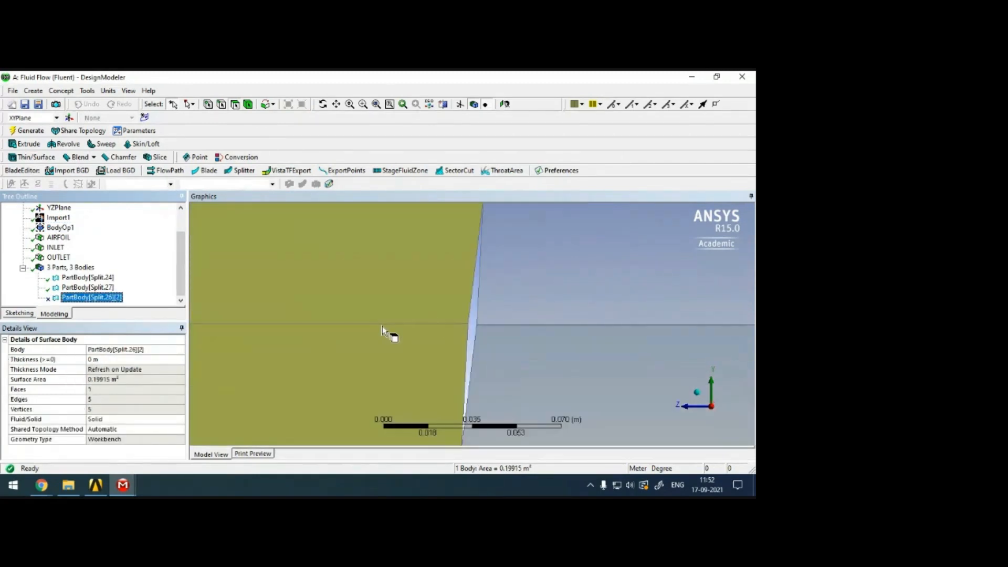
pyautogui.scroll(-2, 411, 310)
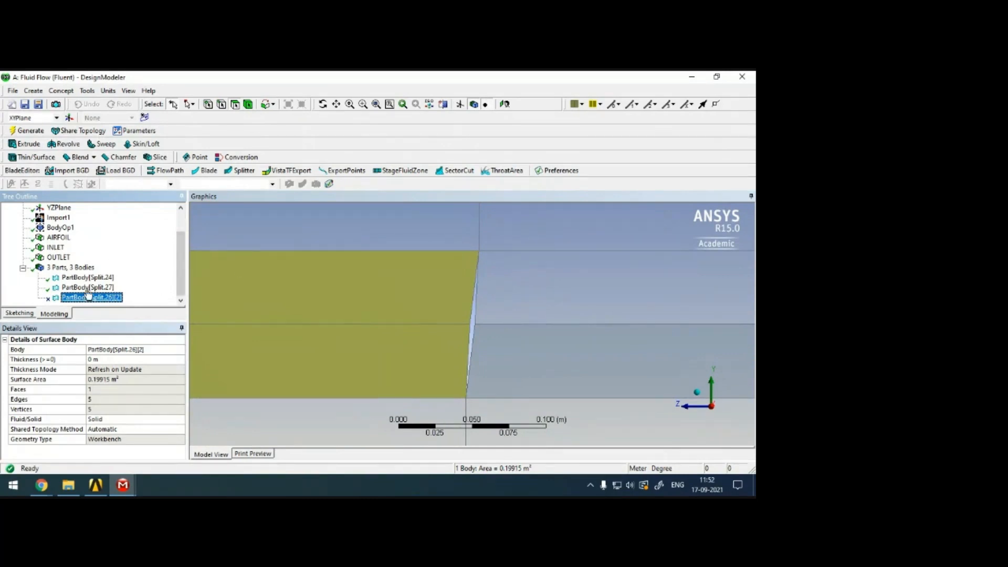
pyautogui.click(60, 269)
pyautogui.click(431, 291)
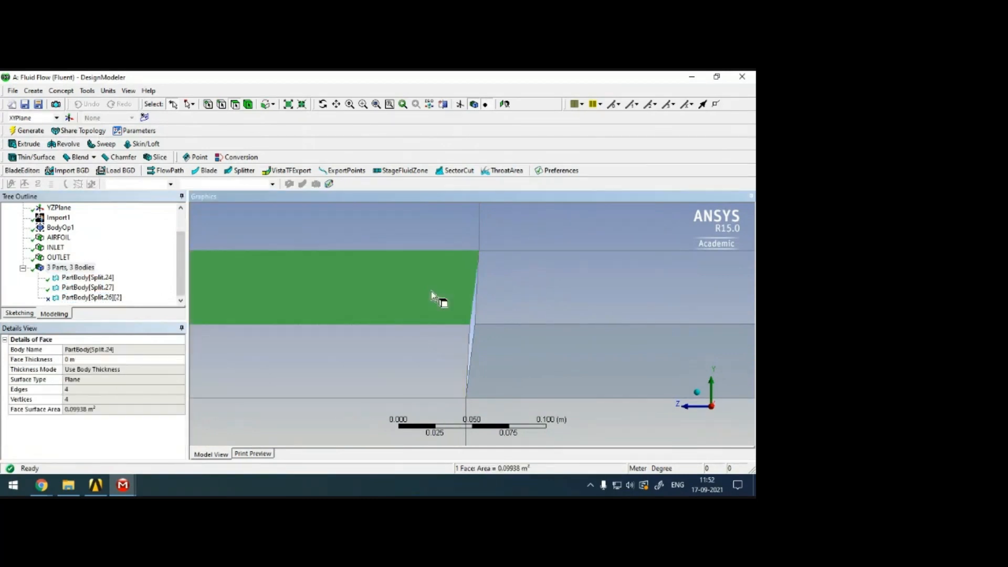
# Inspect the faces below and beside the airfoil to identify which surface body each one belongs to.
pyautogui.click(400, 355)
pyautogui.click(569, 363)
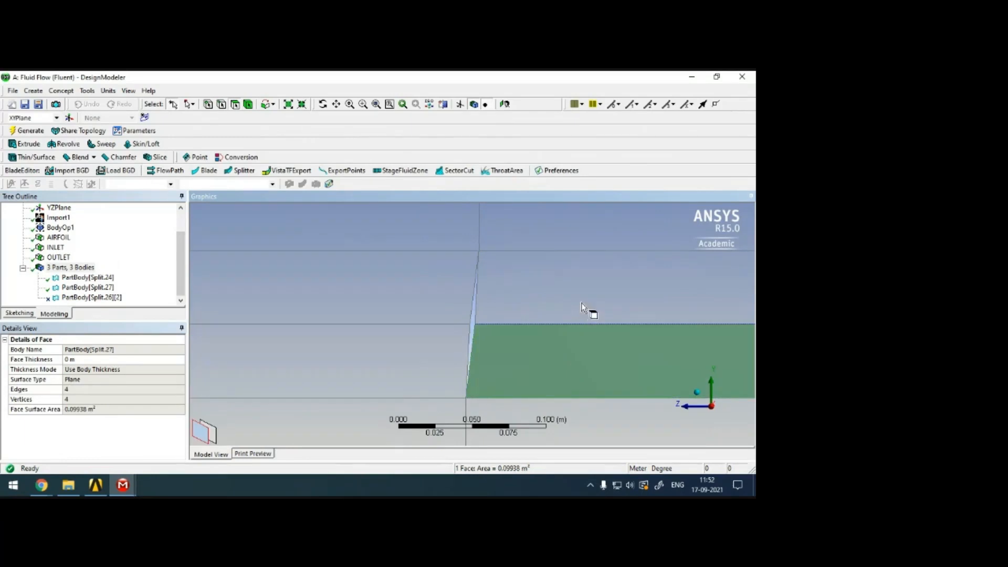
pyautogui.click(589, 309)
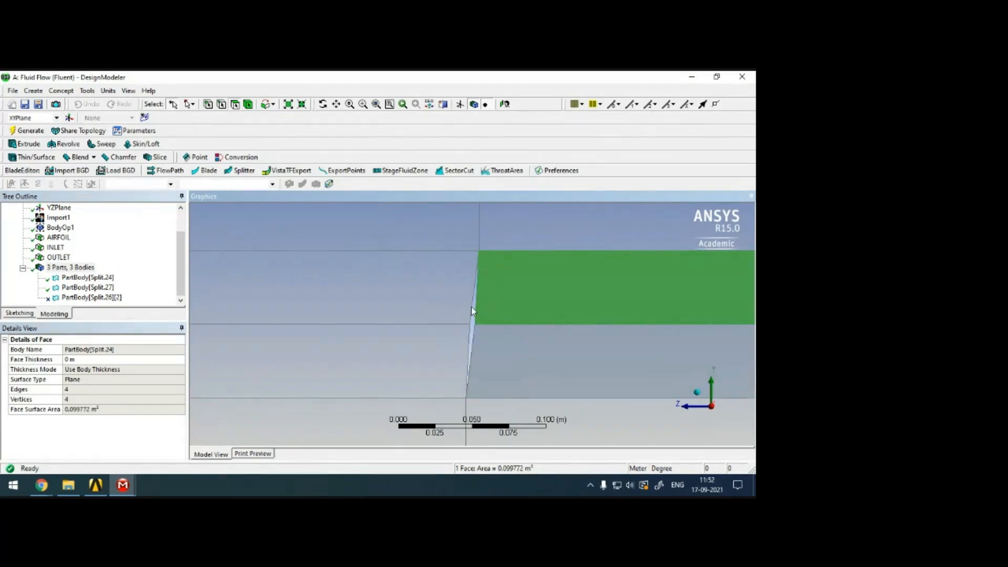
# Review the details and suppression options of the suppressed surface body PartBody[Split.26][2] overlapping the faces beside the airfoil.
pyautogui.click(107, 300)
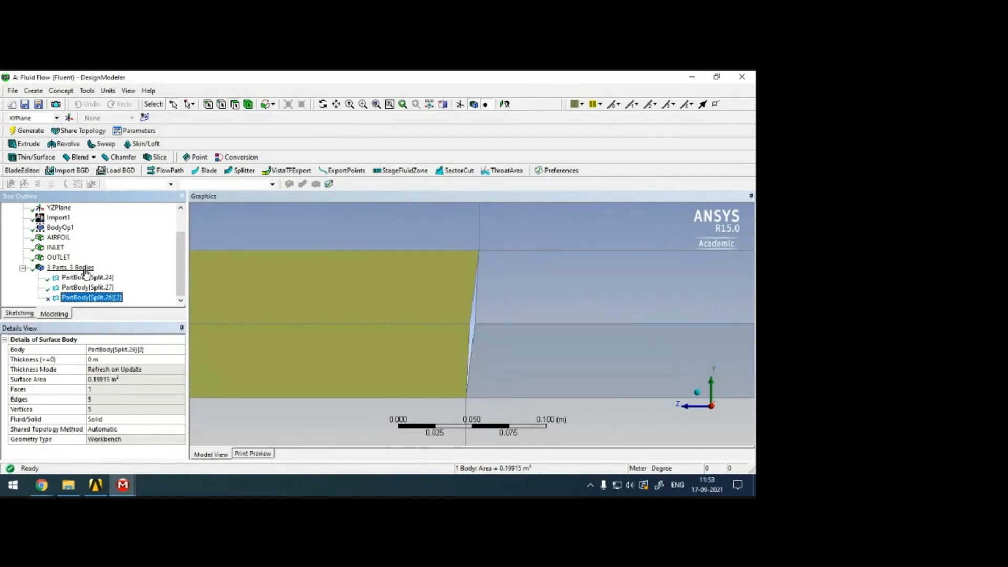
pyautogui.rightClick(84, 298)
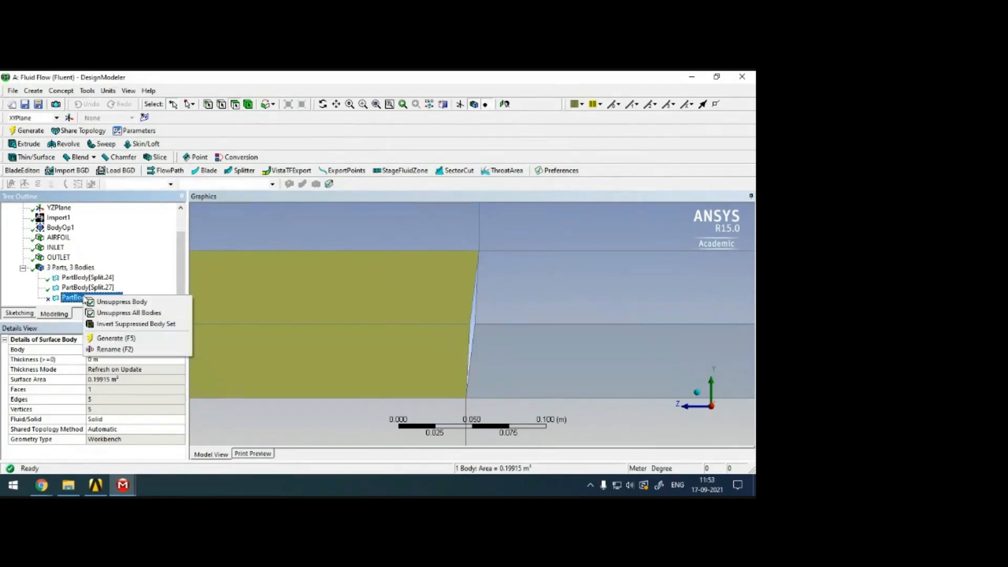
pyautogui.click(102, 304)
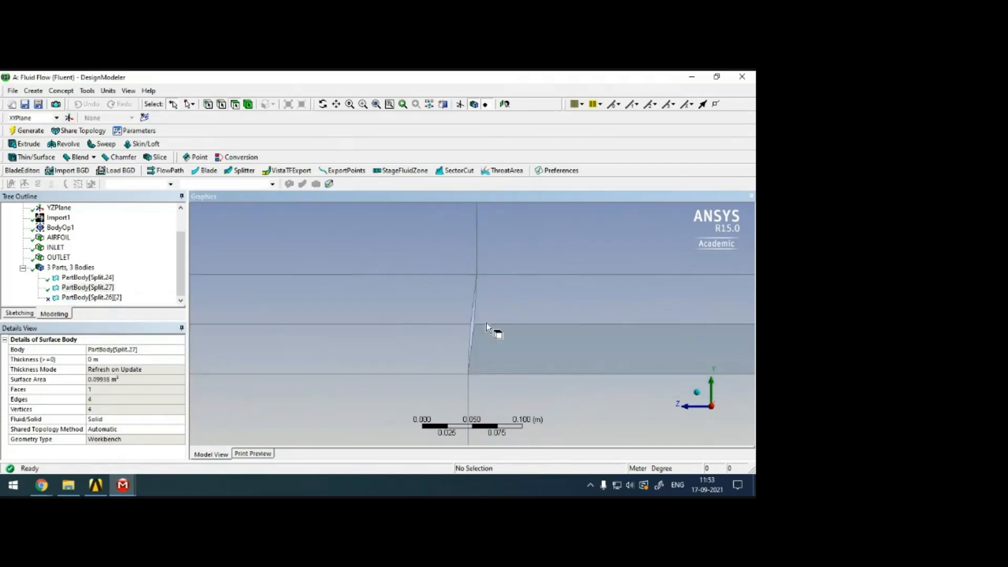
pyautogui.scroll(-3, 486, 322)
# Switch to the Meshing application and display the generated mesh of the fluid domain.
pyautogui.click(123, 485)
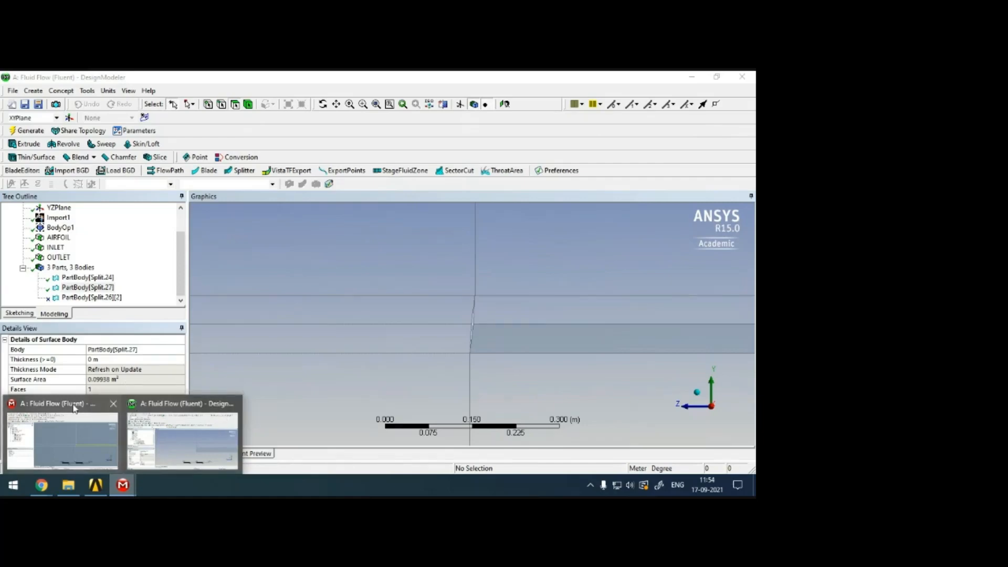
pyautogui.click(62, 440)
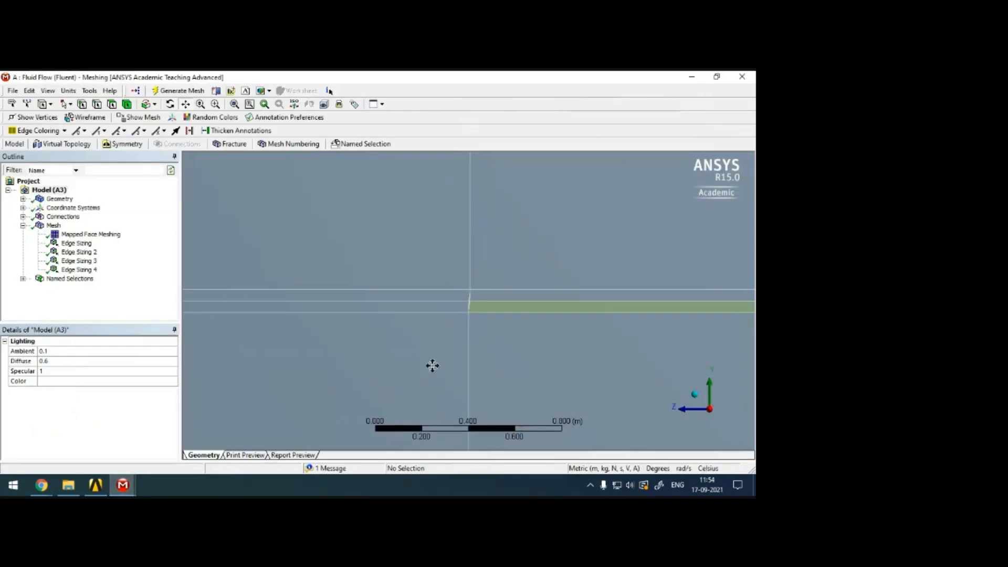
pyautogui.click(53, 225)
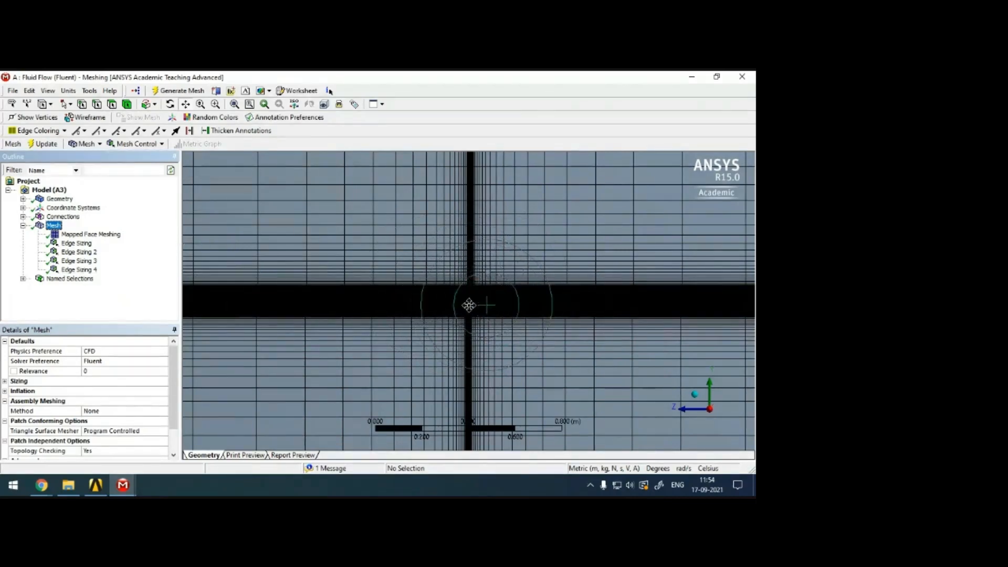
# Examine the mesh around the diamond airfoil closely, down to the thin cell layers along its surface.
pyautogui.scroll(10, 475, 310)
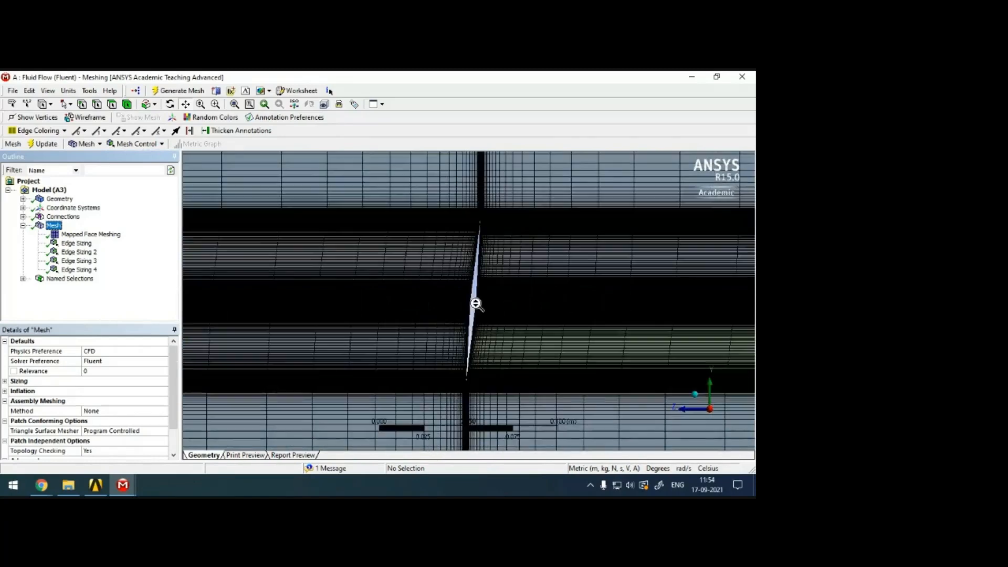
pyautogui.scroll(10, 479, 300)
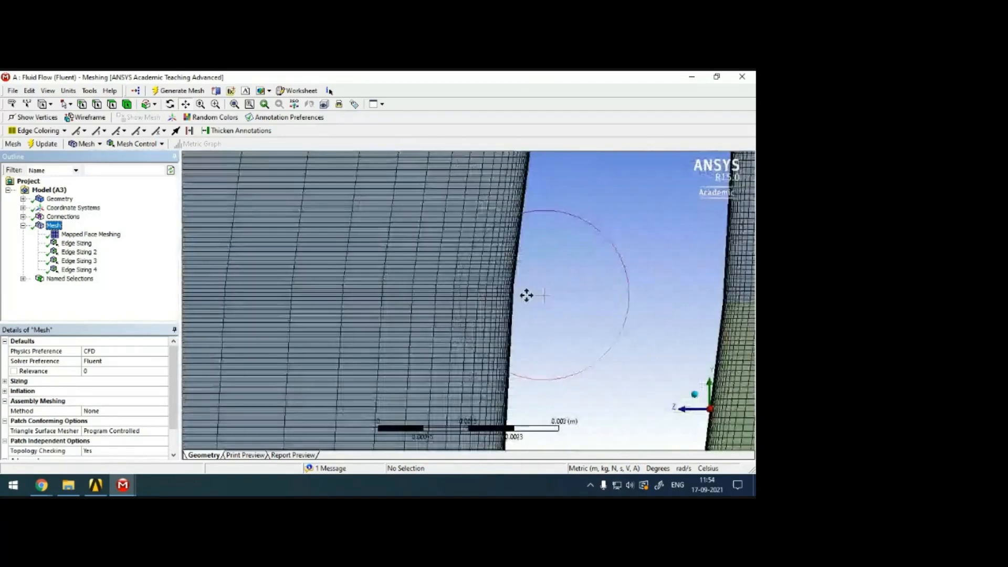
pyautogui.scroll(3, 633, 280)
pyautogui.moveTo(634, 279); pyautogui.dragTo(496, 285)
pyautogui.scroll(5, 495, 286)
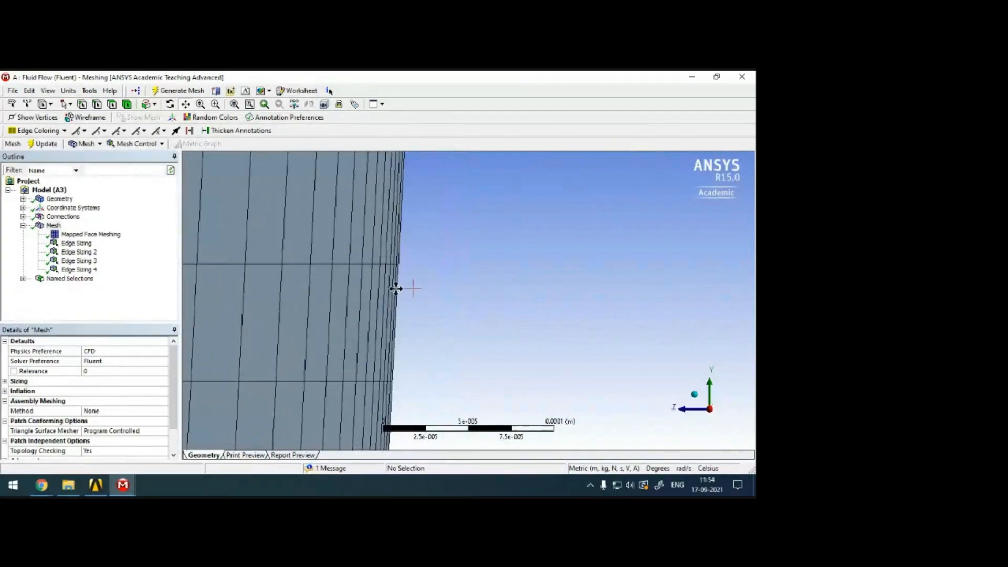